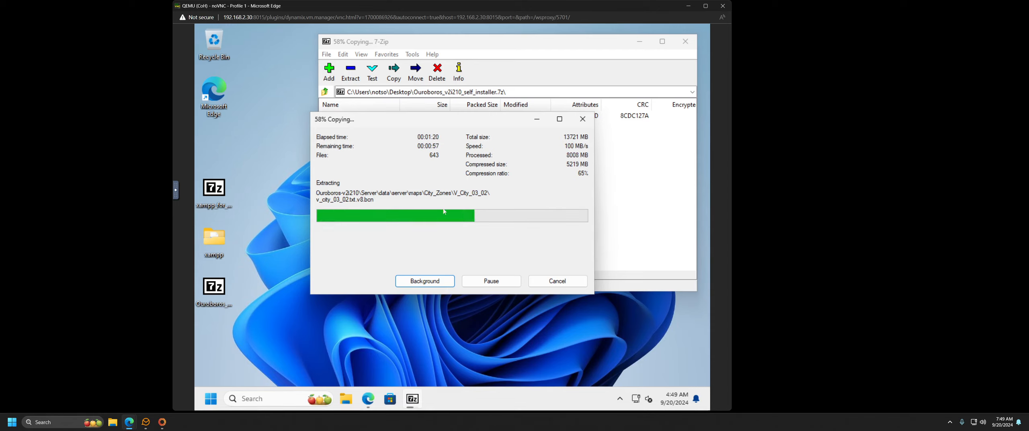
Step: Check the Unraid Docker containers page, then minimize it to see the VM's extraction at 98%
mouse_move(129, 422)
click(97, 386)
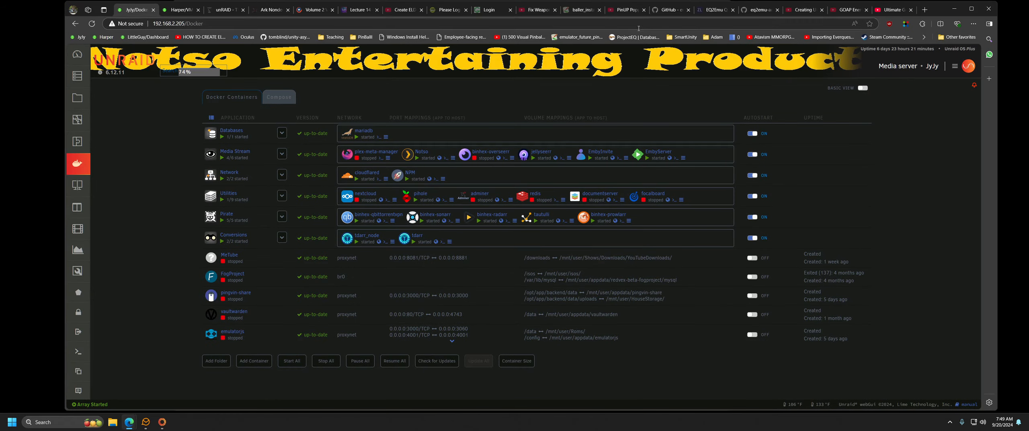
click(954, 9)
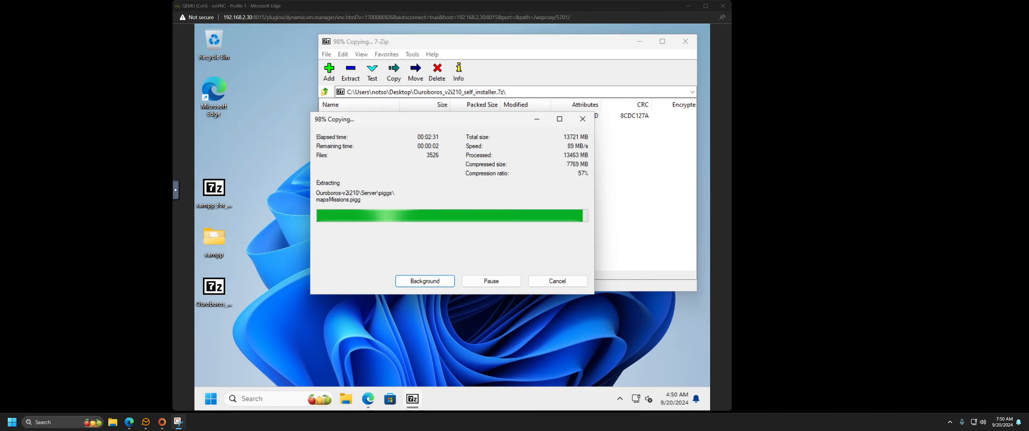
Step: Enlarge the Snipping Tool capture of the coh port-mapping table, zoom in to read it, then close it
drag(499, 430, 414, 34)
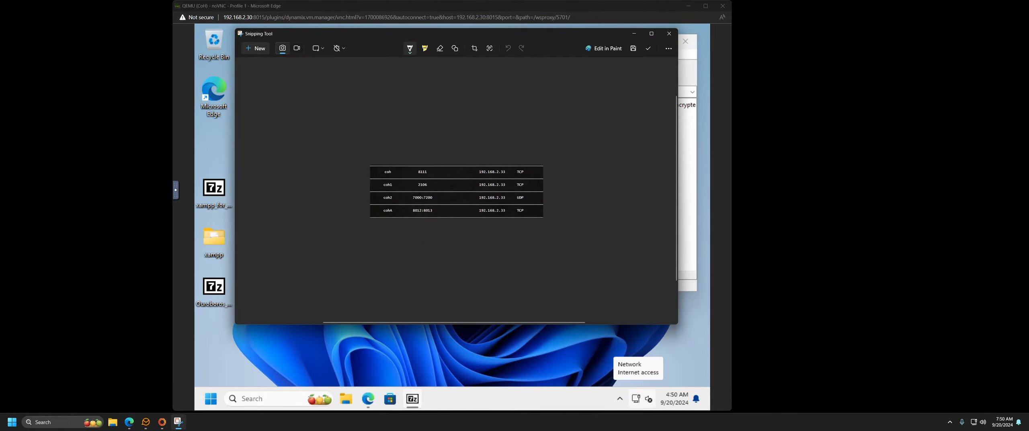
drag(678, 324, 866, 383)
scroll(559, 238, up, 2)
scroll(553, 229, down, 3)
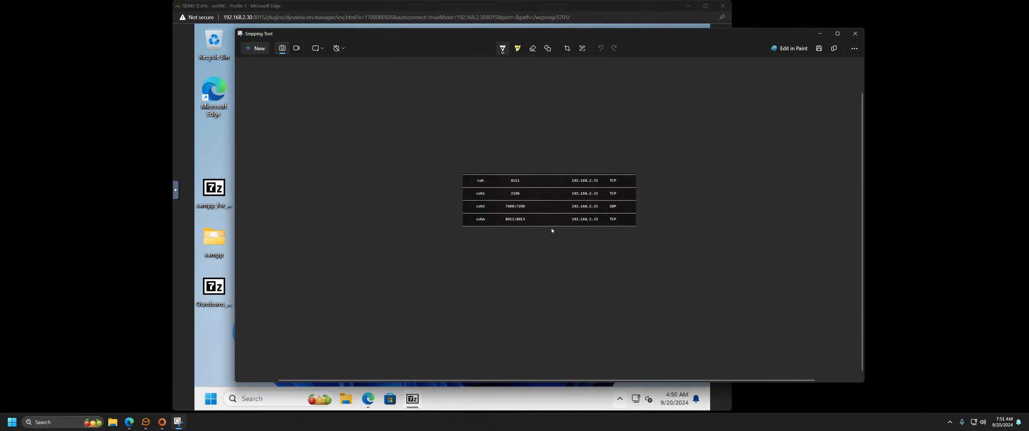
scroll(551, 231, up, 1)
scroll(551, 231, up, 3)
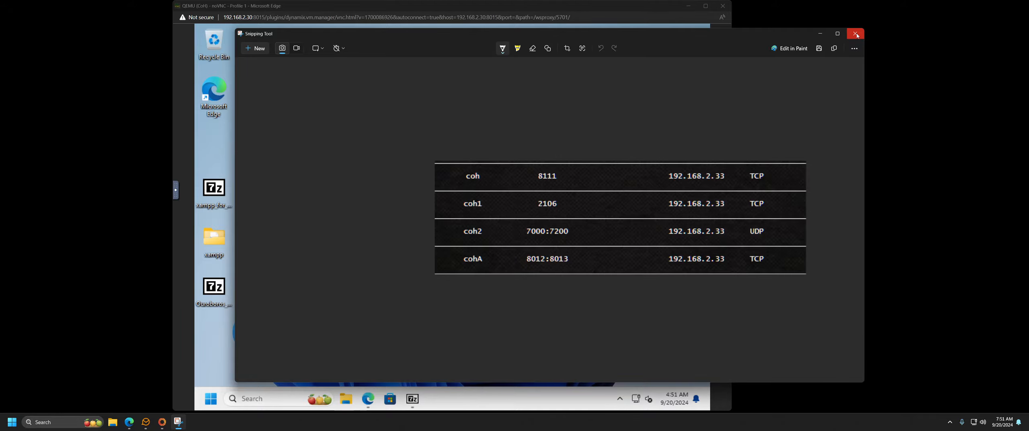
click(857, 36)
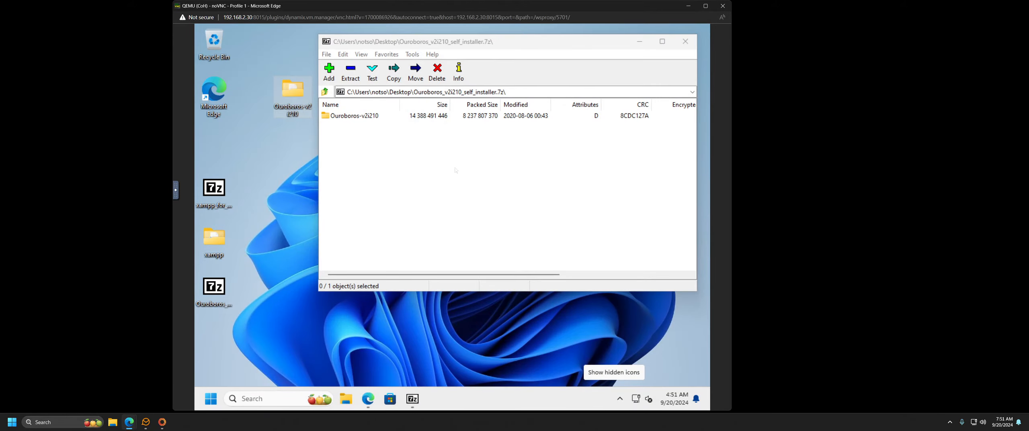
Step: Close the finished 7-Zip window and select ReadMe.txt in the extracted Ouroboros-v2i210 folder
click(685, 41)
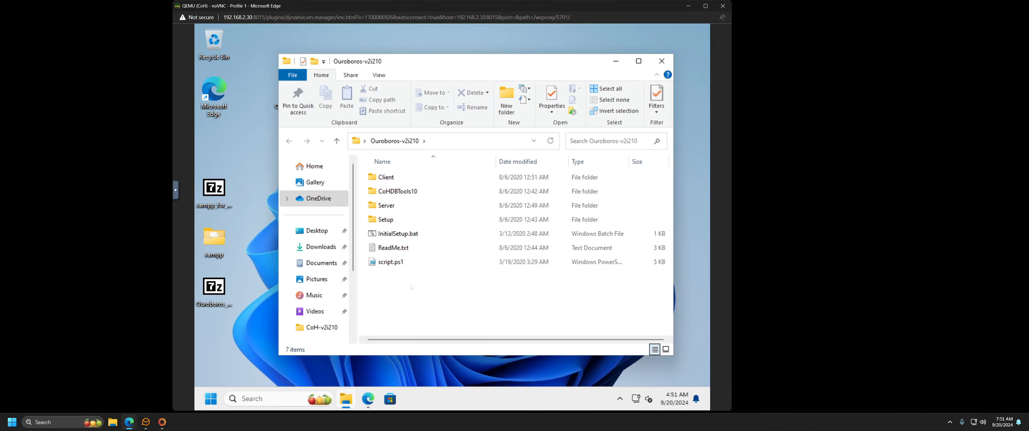
click(393, 247)
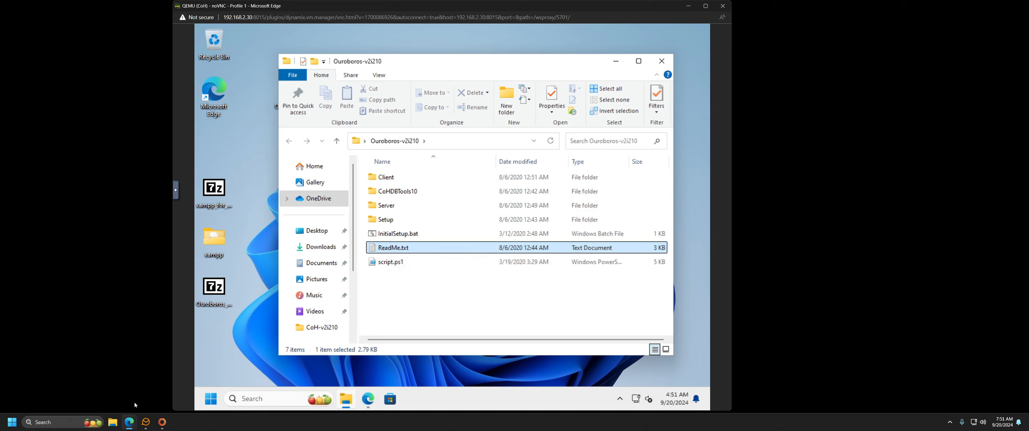
mouse_move(130, 421)
click(108, 397)
Step: Read the OuroDev wiki's Volume 2 VMs & Self Installer install steps, then minimize the wiki
click(369, 399)
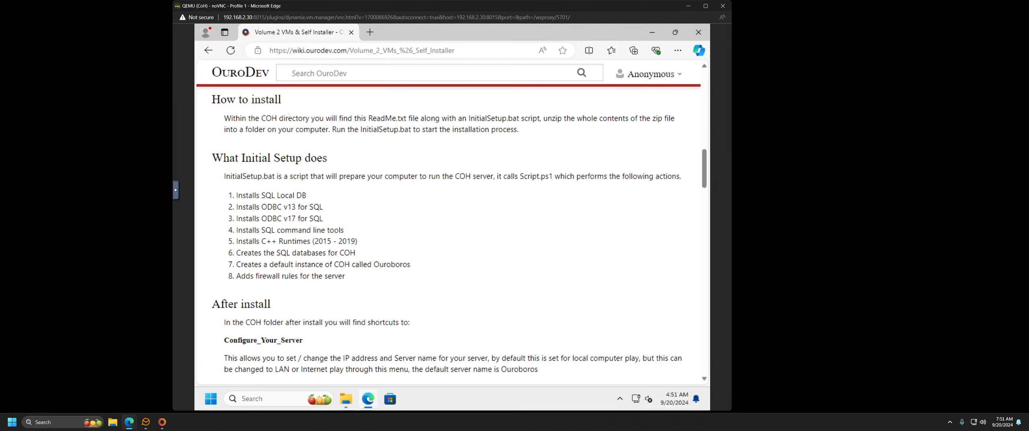
scroll(427, 191, down, 4)
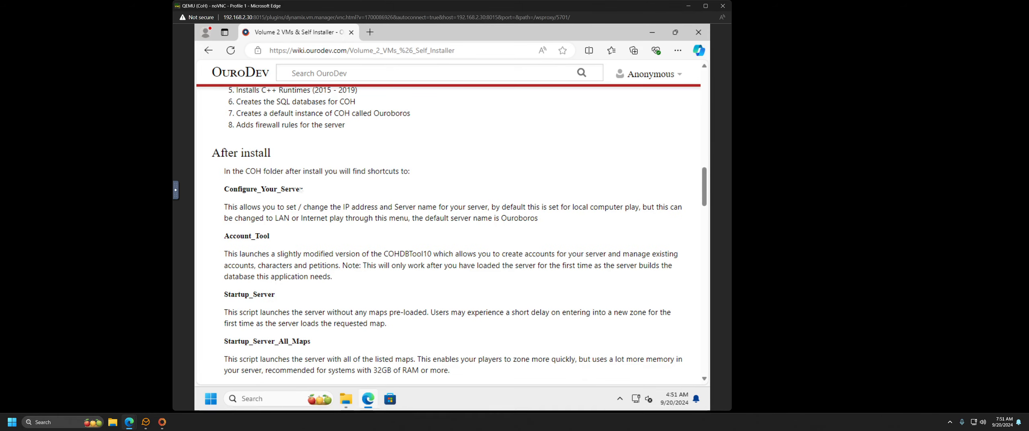
scroll(308, 193, up, 4)
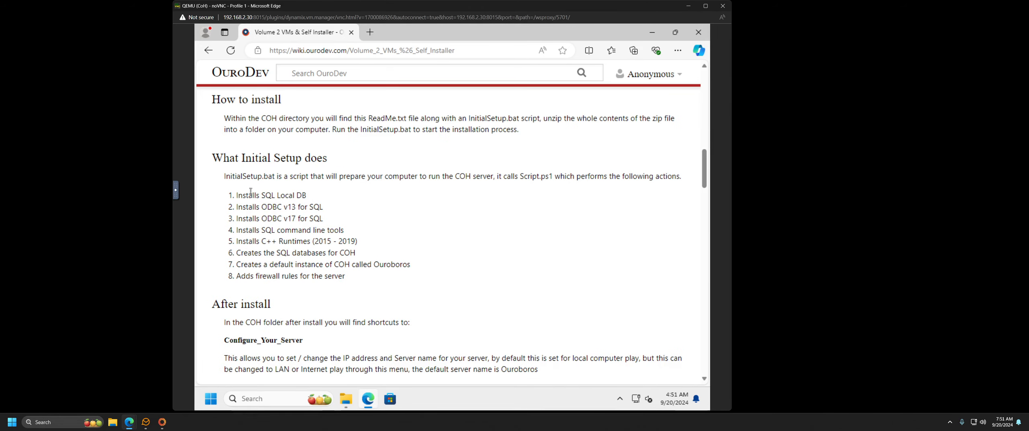
click(645, 34)
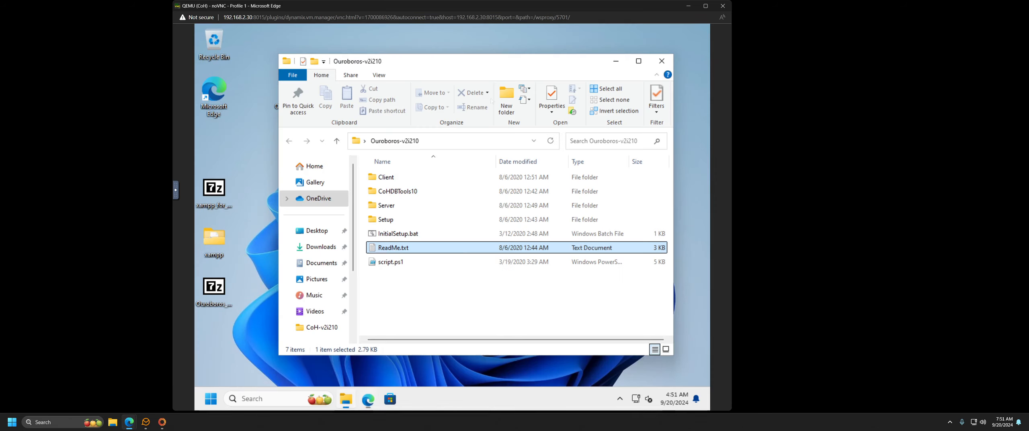
Step: Run InitialSetup.bat as administrator, approve the UAC prompt, confirm with 'y', and minimize the installer console
click(404, 237)
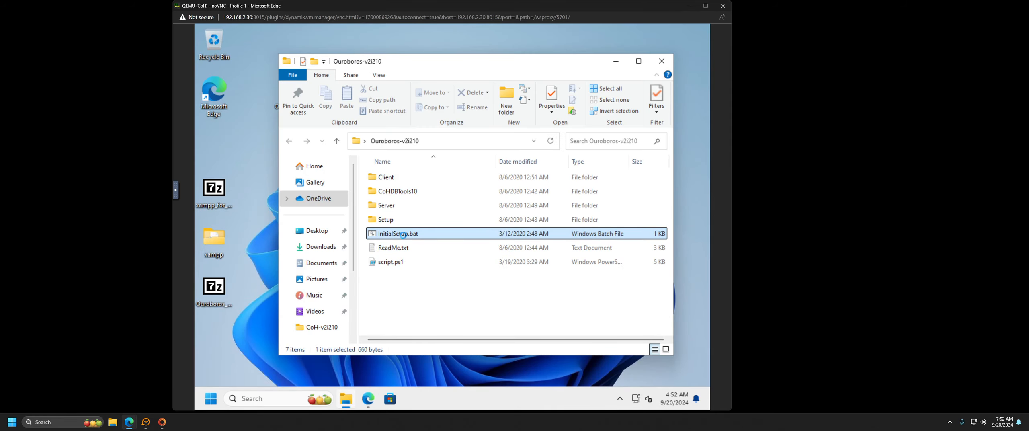
right_click(404, 237)
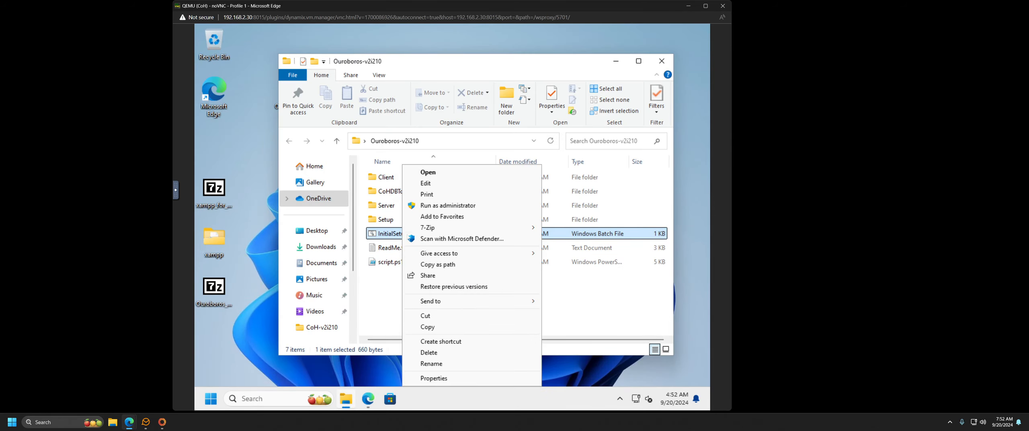
click(435, 207)
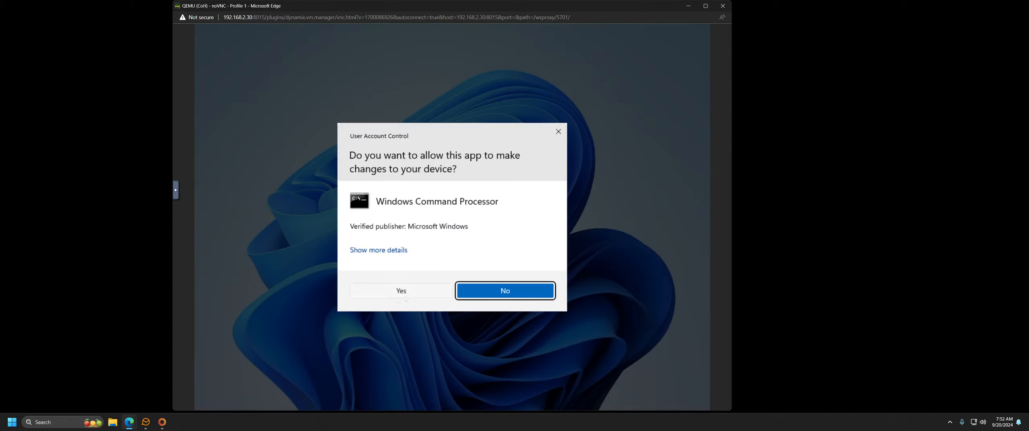
click(401, 292)
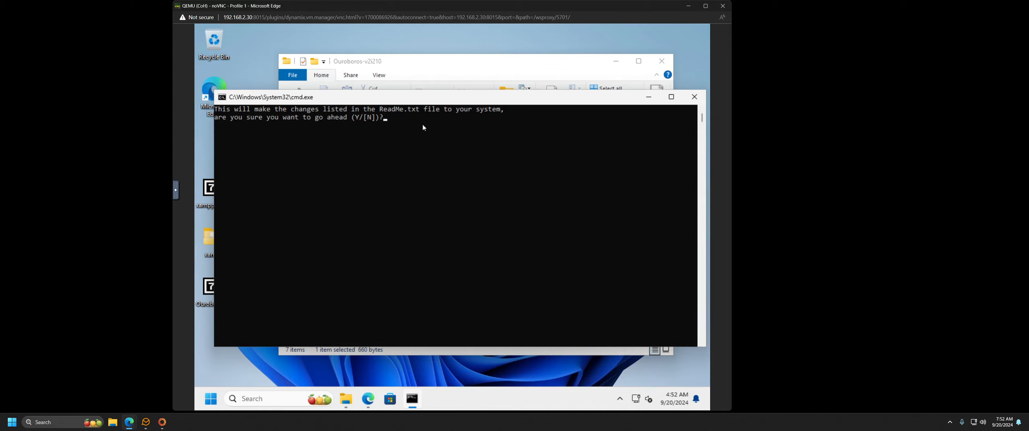
text(y)
key(Return)
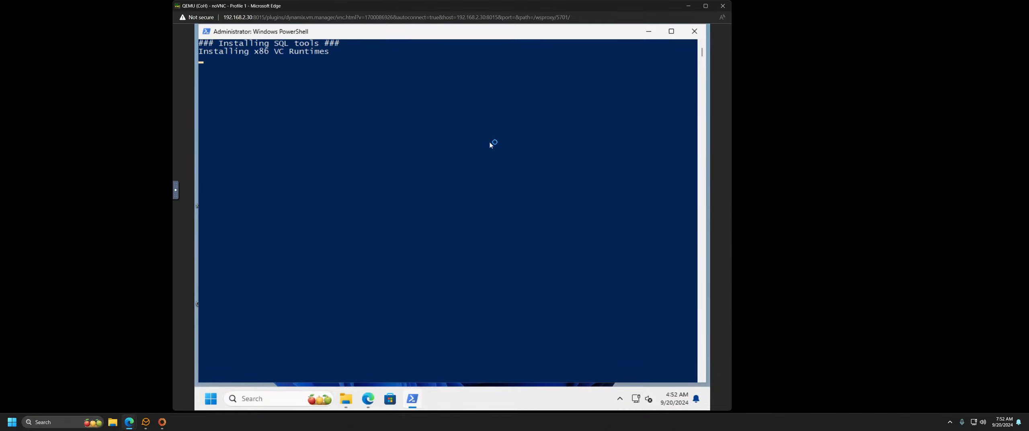
click(698, 33)
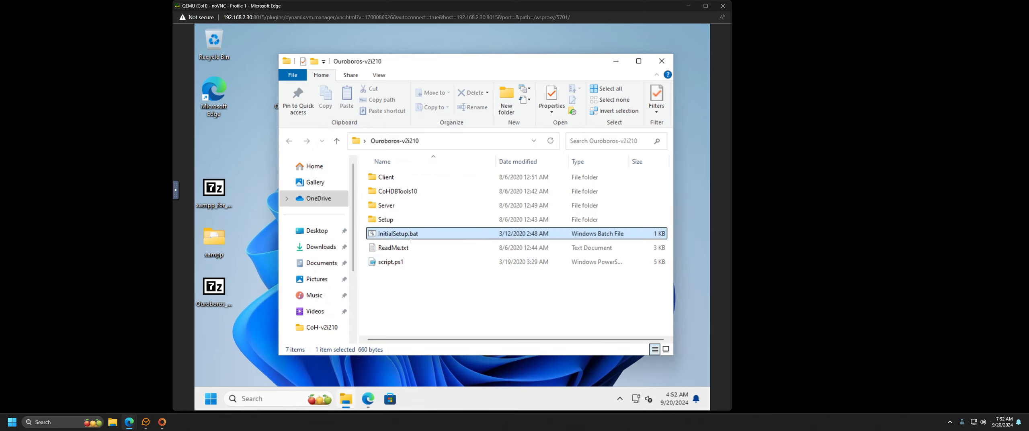
Step: Close the Ouroboros-v2i210 Explorer window and reopen the folder from the desktop
click(655, 63)
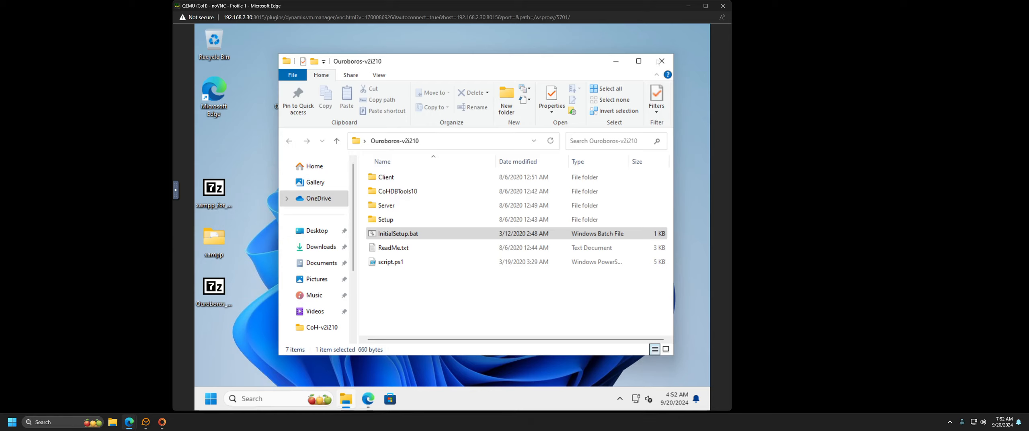
double_click(292, 90)
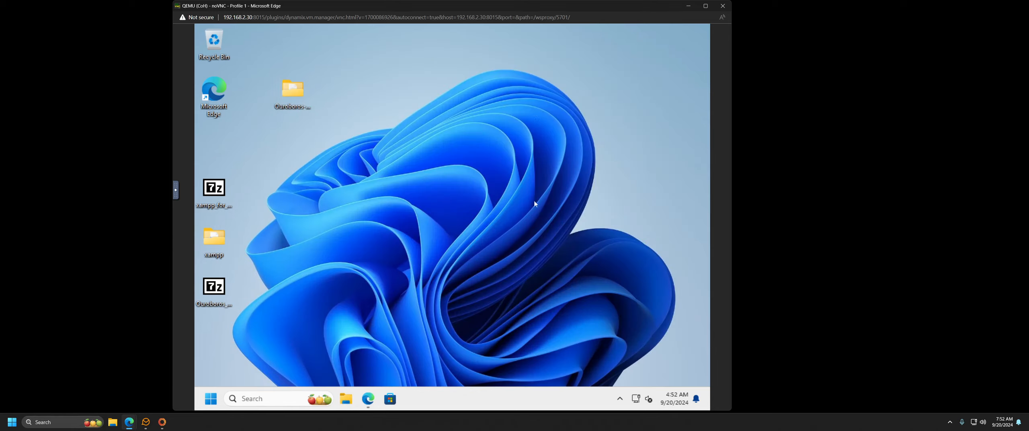
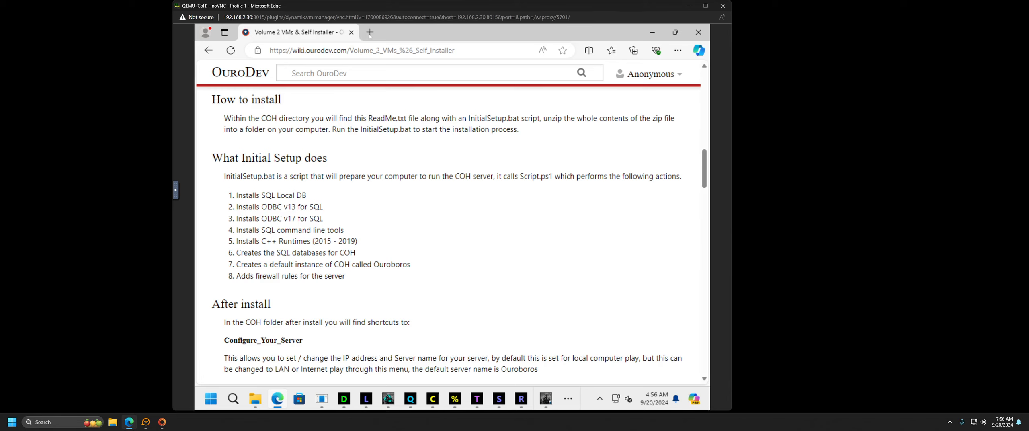
click(370, 32)
text(d)
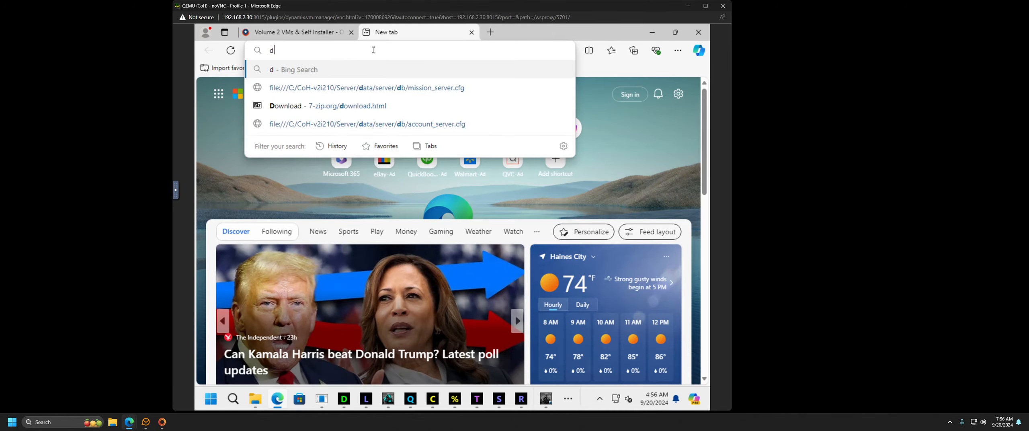
text(uckdns)
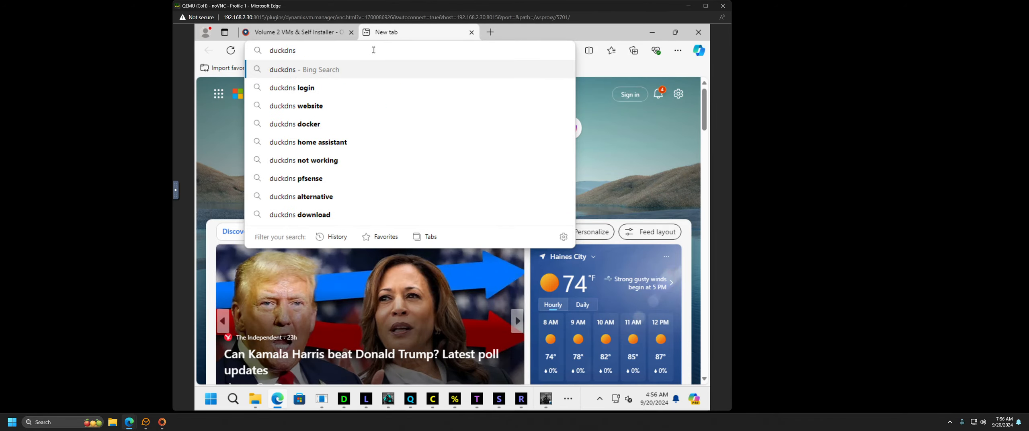
key(Return)
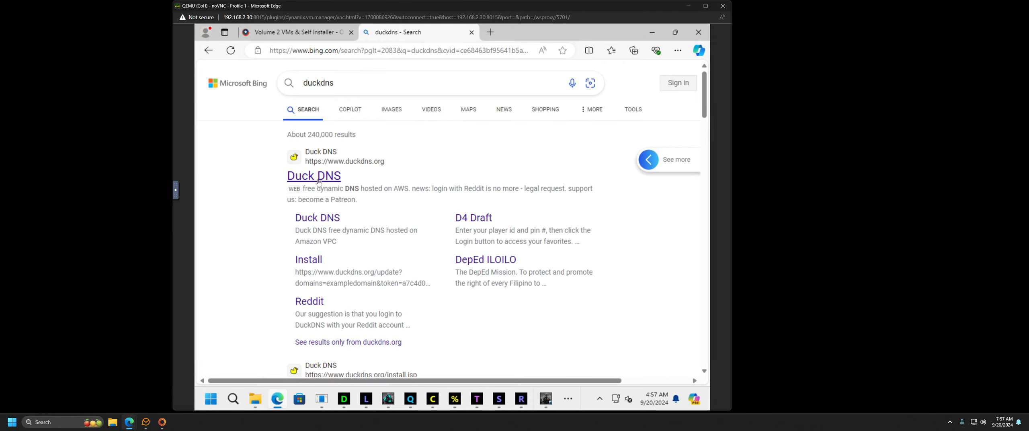
click(318, 180)
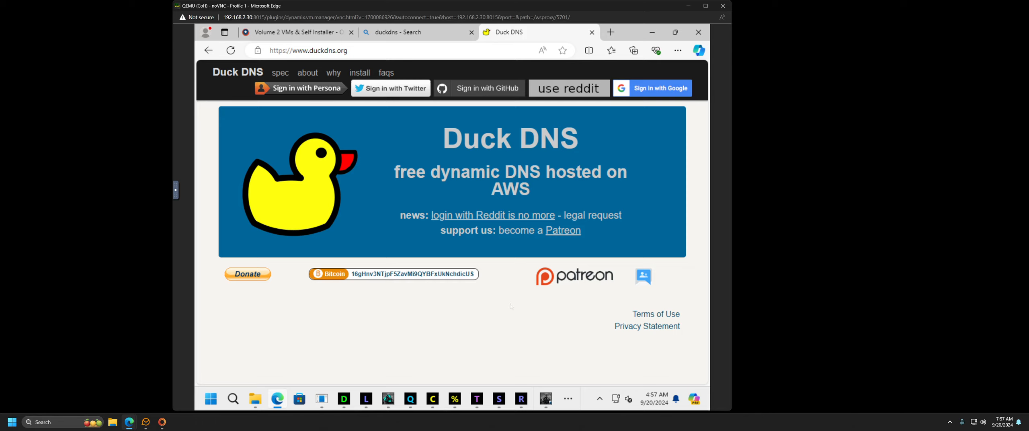
click(592, 32)
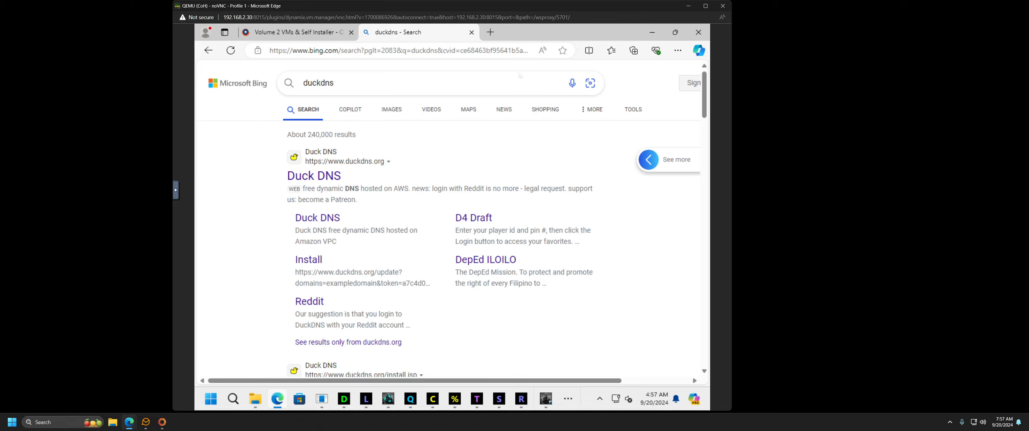
click(471, 32)
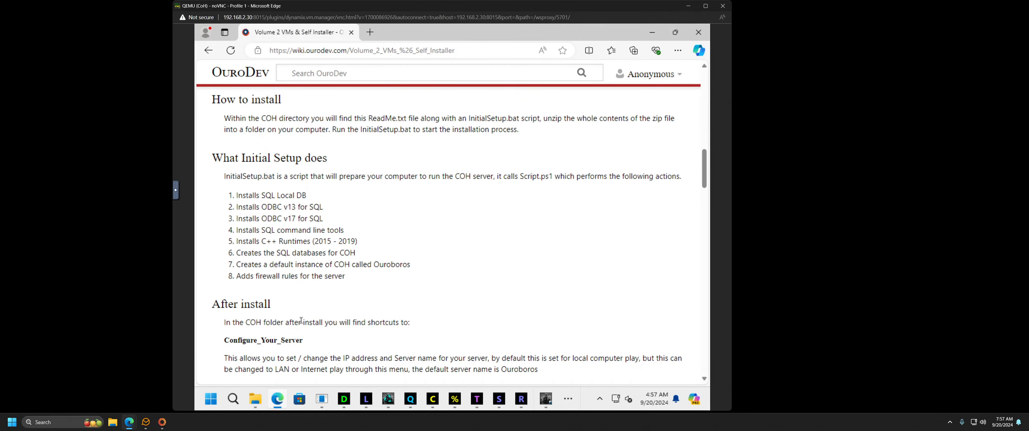
Step: Scroll down the Self Installer wiki page and back to the top, then minimize Edge
scroll(301, 320, down, 15)
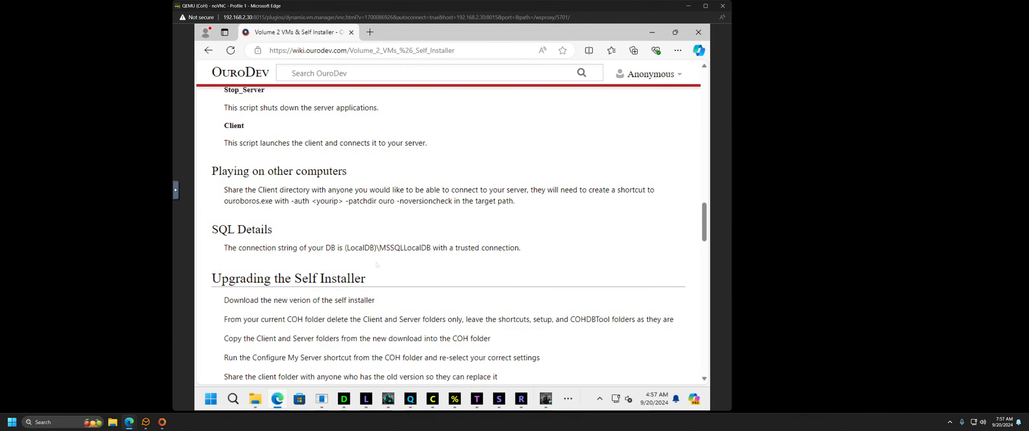
scroll(377, 264, down, 10)
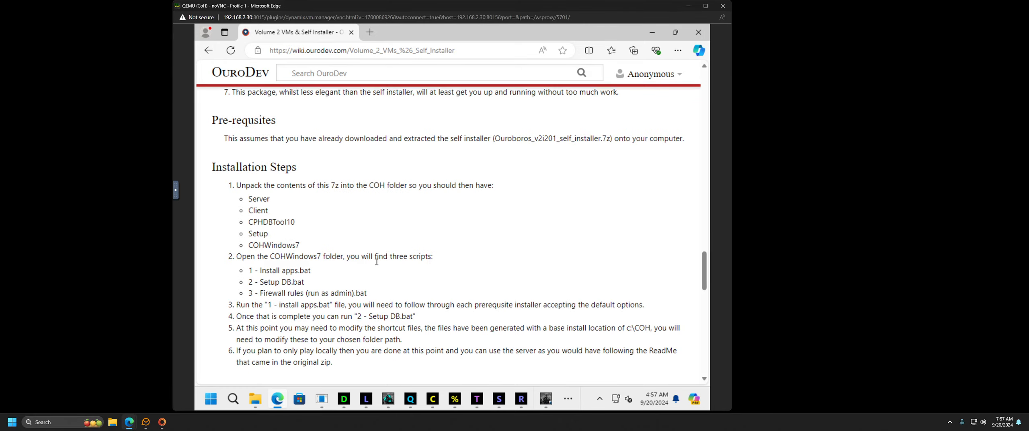
scroll(377, 262, down, 10)
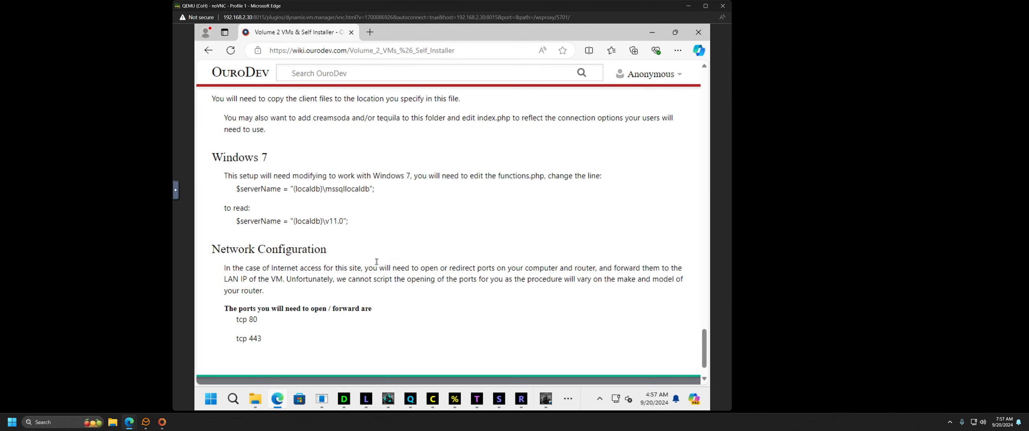
scroll(377, 261, down, 2)
scroll(377, 263, up, 8)
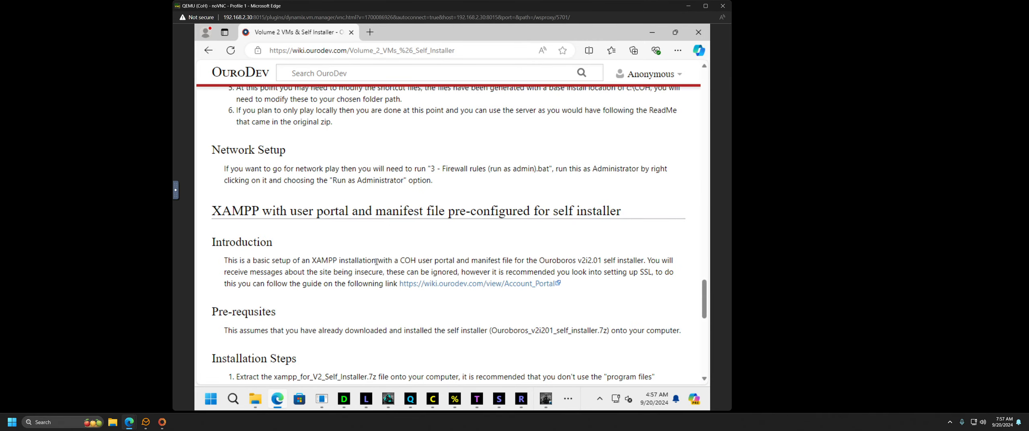
scroll(377, 261, up, 10)
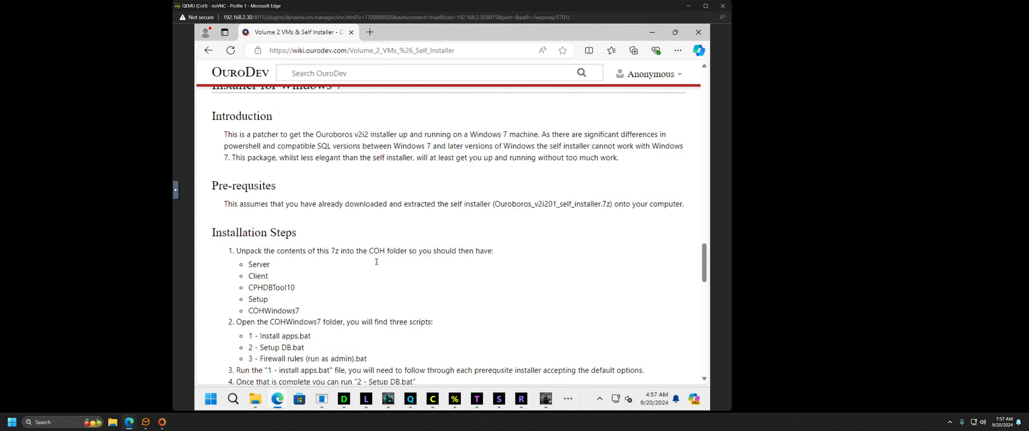
scroll(419, 261, up, 5)
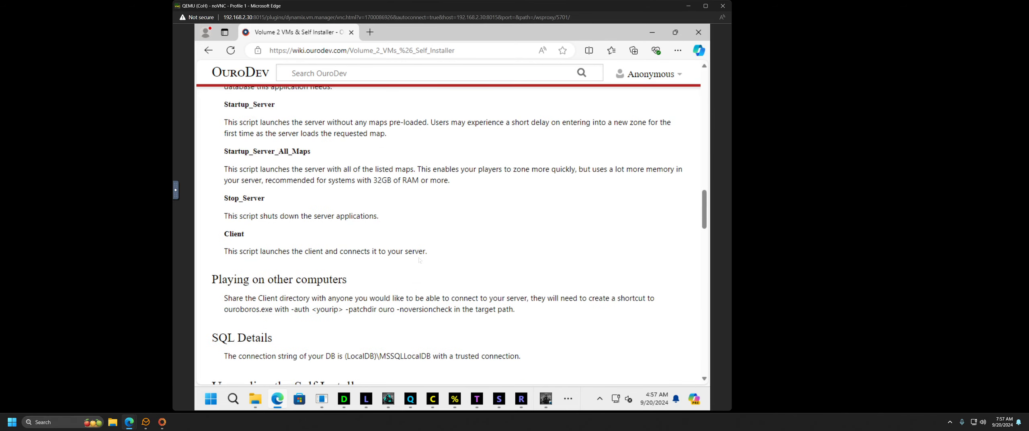
scroll(419, 256, up, 6)
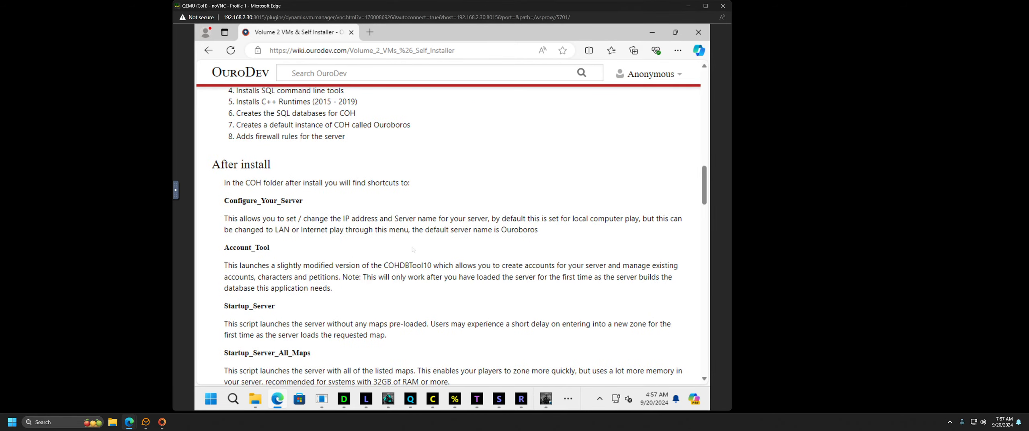
scroll(413, 246, up, 5)
scroll(413, 247, up, 5)
scroll(282, 221, down, 5)
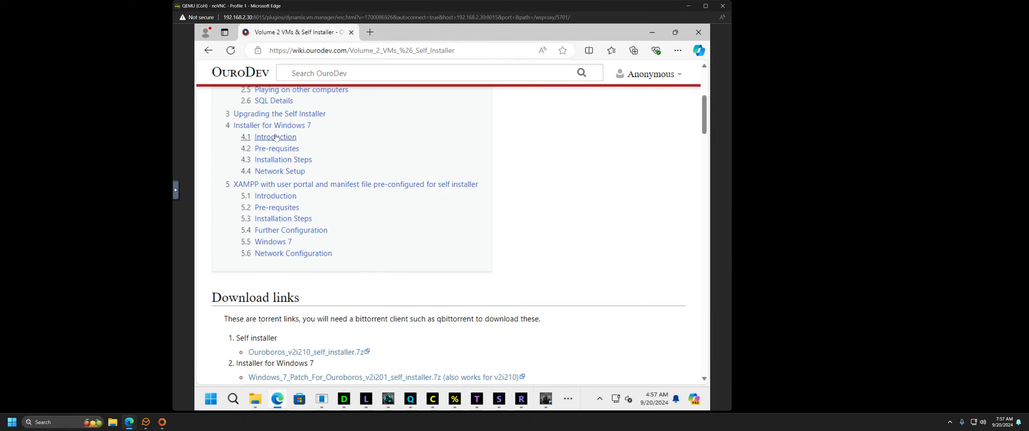
scroll(241, 108, up, 4)
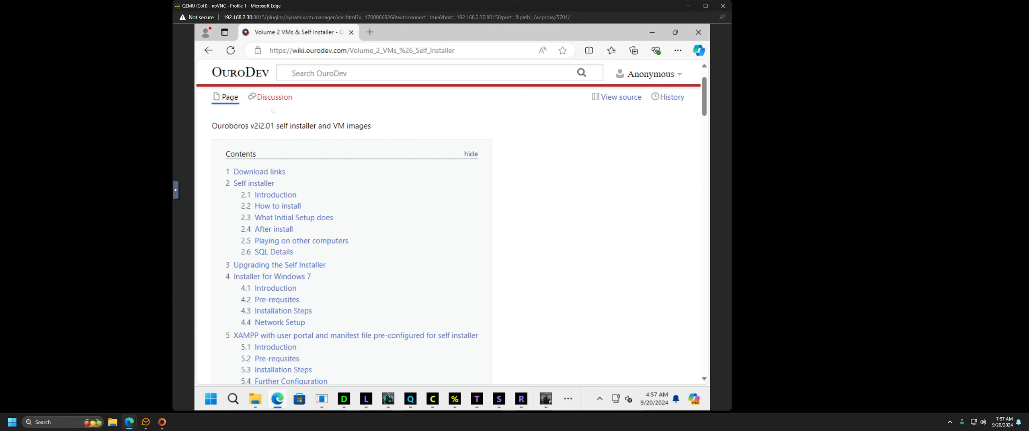
click(652, 32)
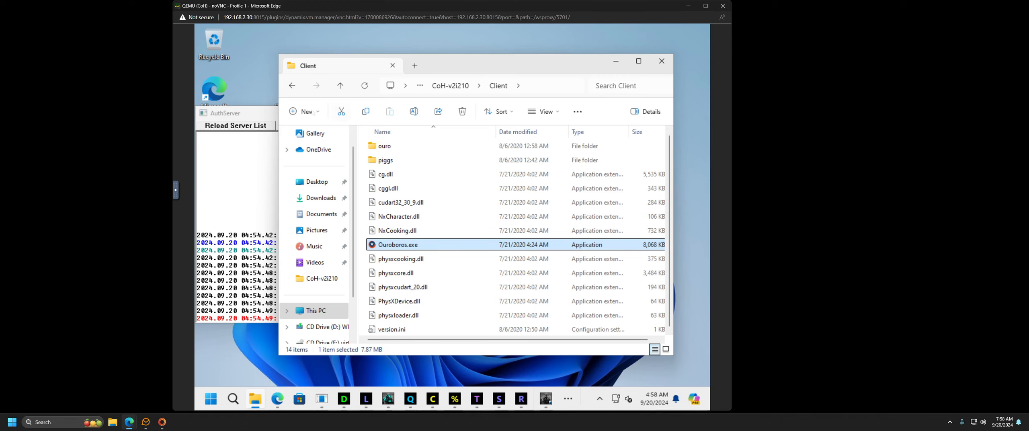
Step: Go back to the CoH-v2i210 folder and read ReadMe.txt in Notepad
click(292, 85)
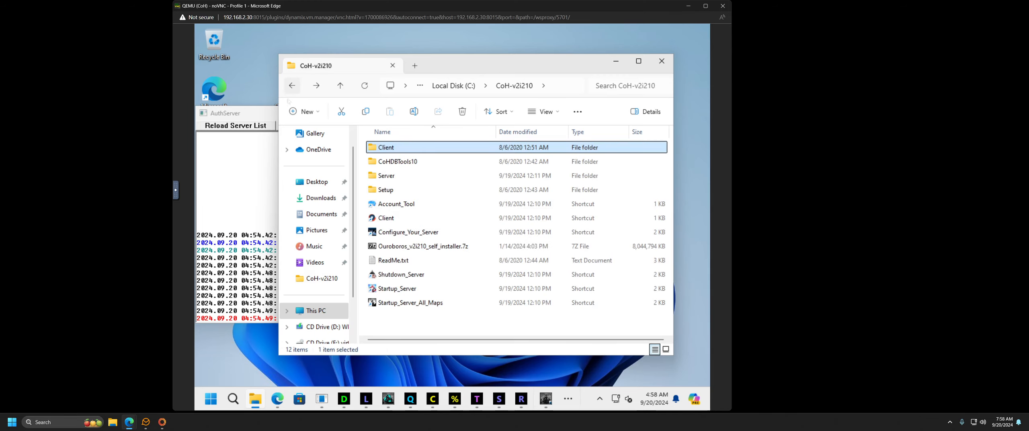
click(390, 262)
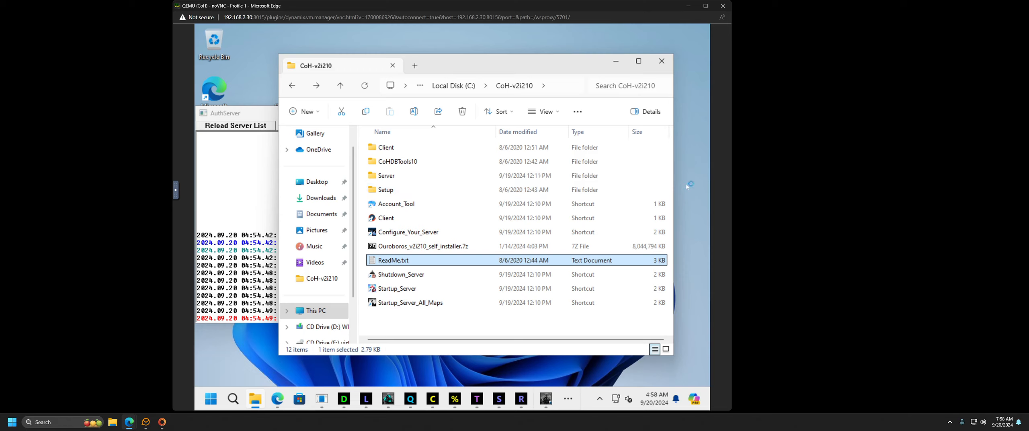
key(Return)
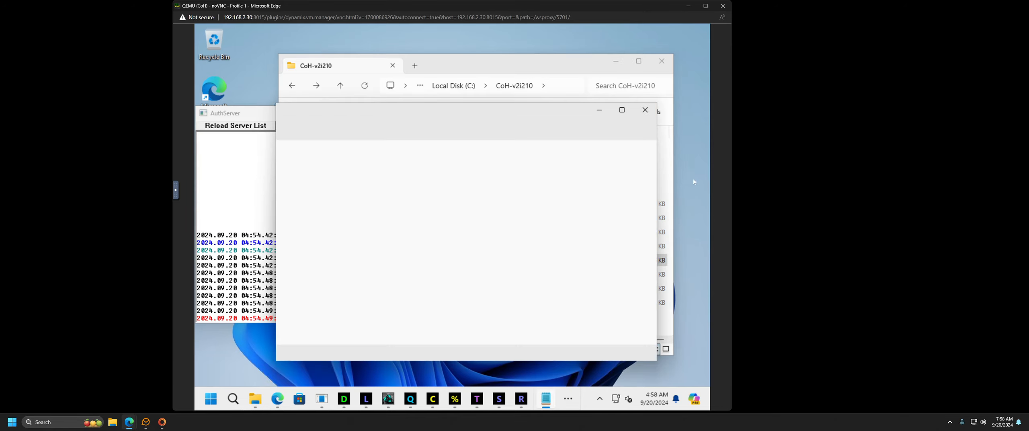
scroll(549, 234, down, 5)
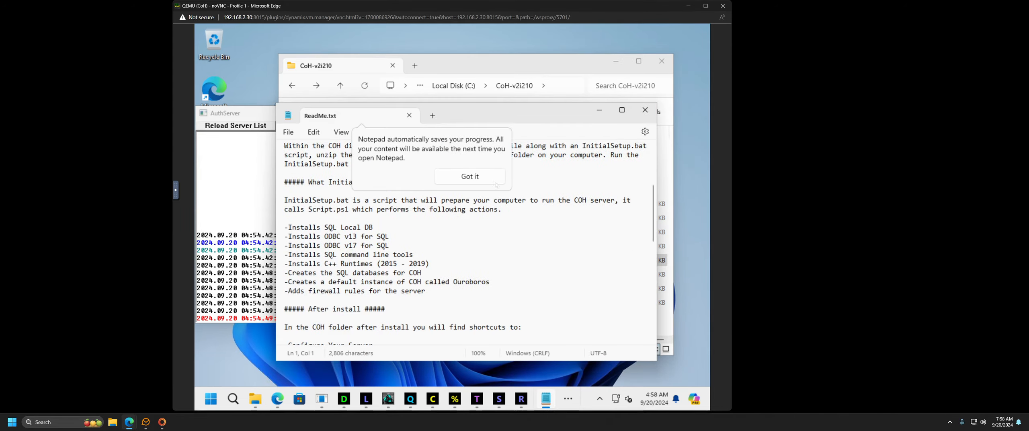
scroll(541, 225, down, 9)
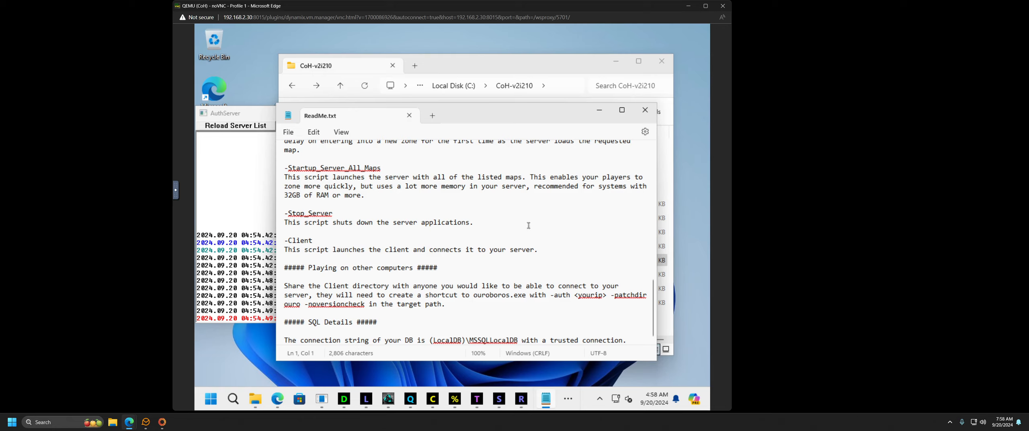
Step: Return to File Explorer, open the Client folder and select Ouroboros.exe
click(483, 68)
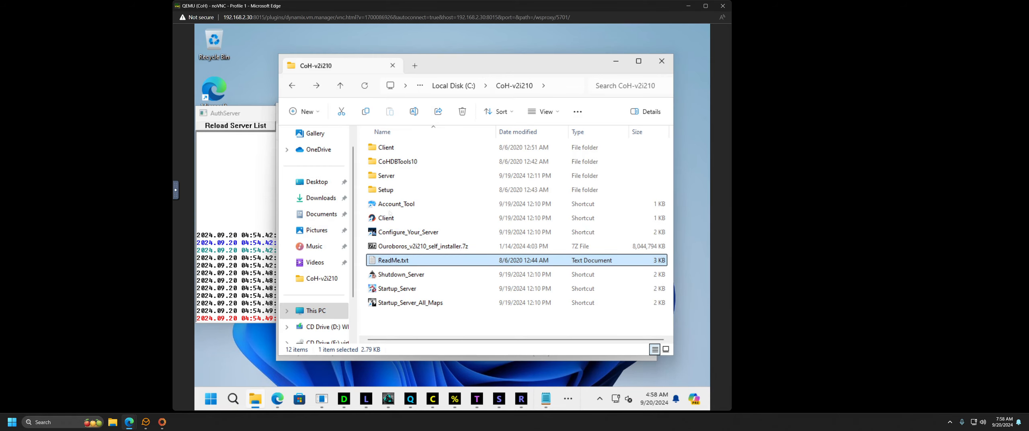
double_click(407, 148)
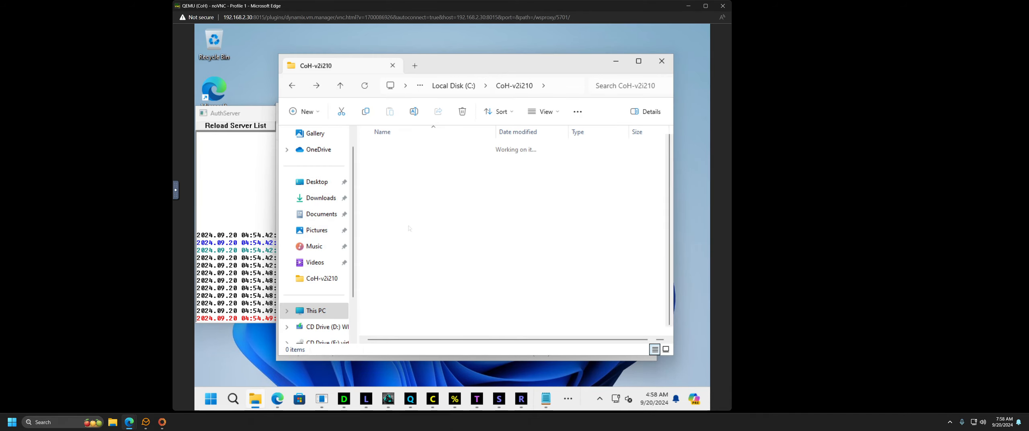
click(402, 246)
Step: Check Ouroboros.exe's properties, then create a shortcut to it in the Client folder
right_click(404, 247)
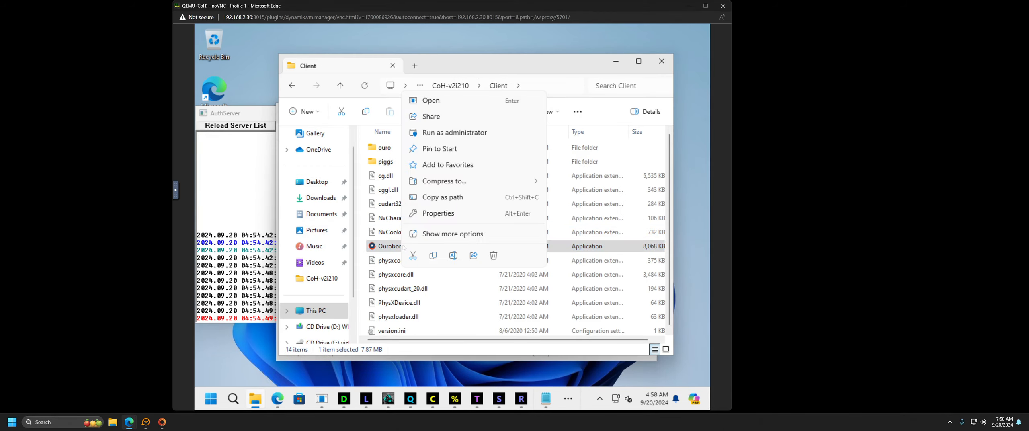
click(439, 214)
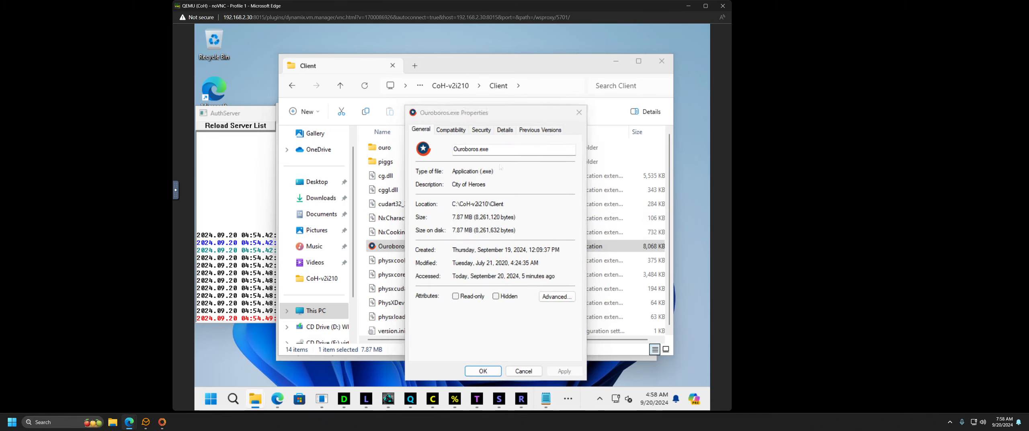
key(Escape)
right_click(402, 246)
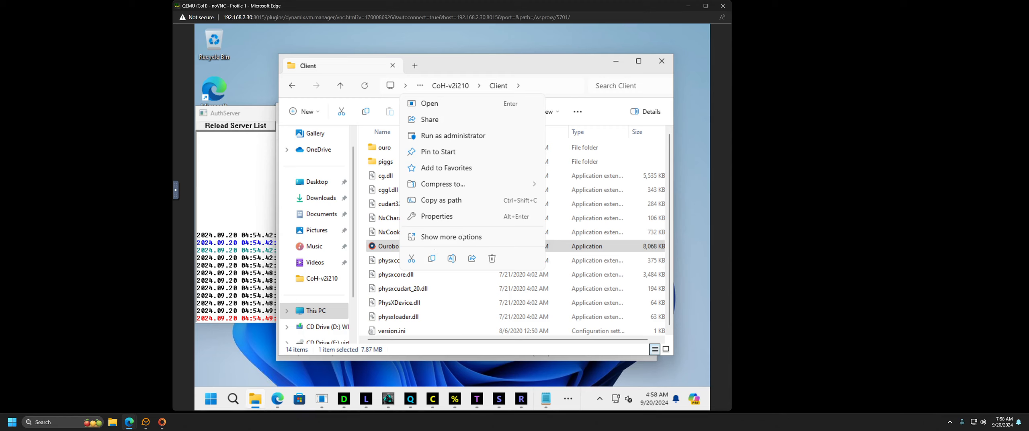
click(463, 238)
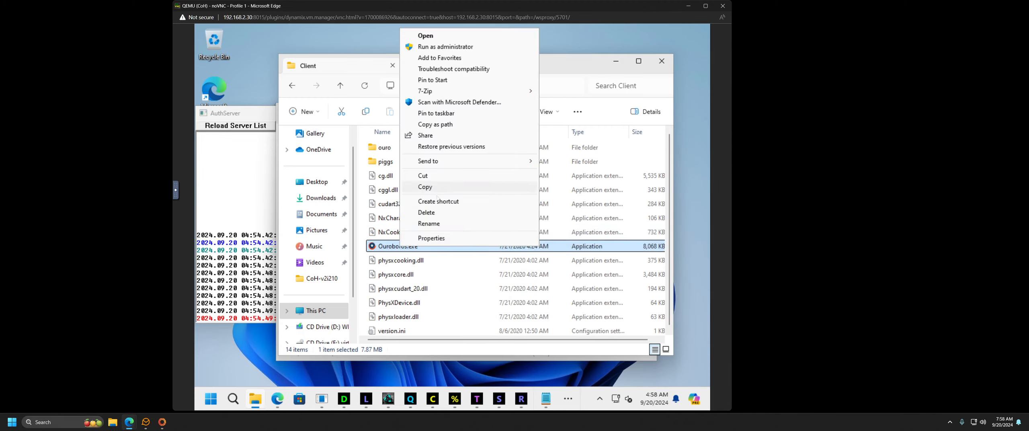
click(438, 201)
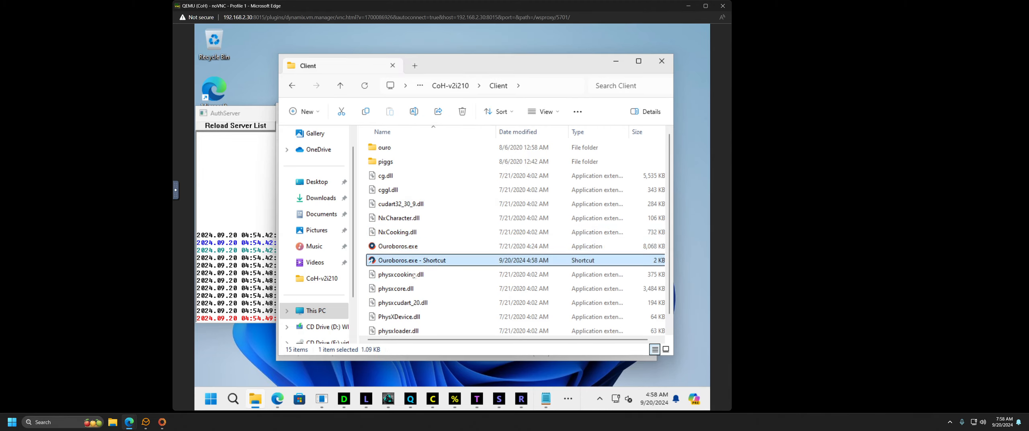
Step: Open the shortcut's Properties with the caret at the end of Target, then bring ReadMe forward
right_click(424, 260)
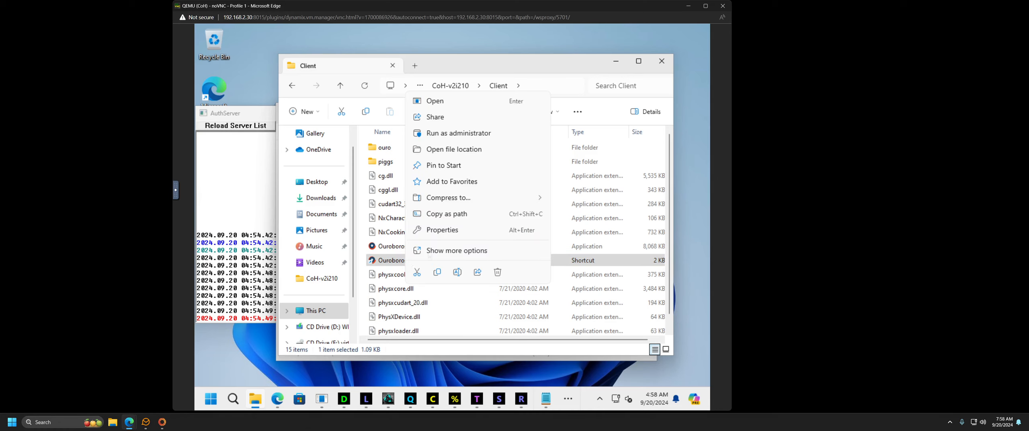
click(442, 230)
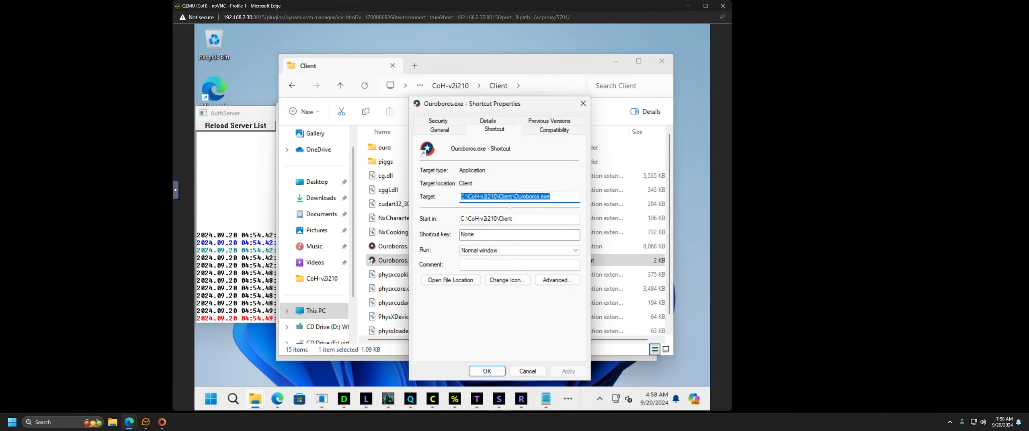
click(556, 197)
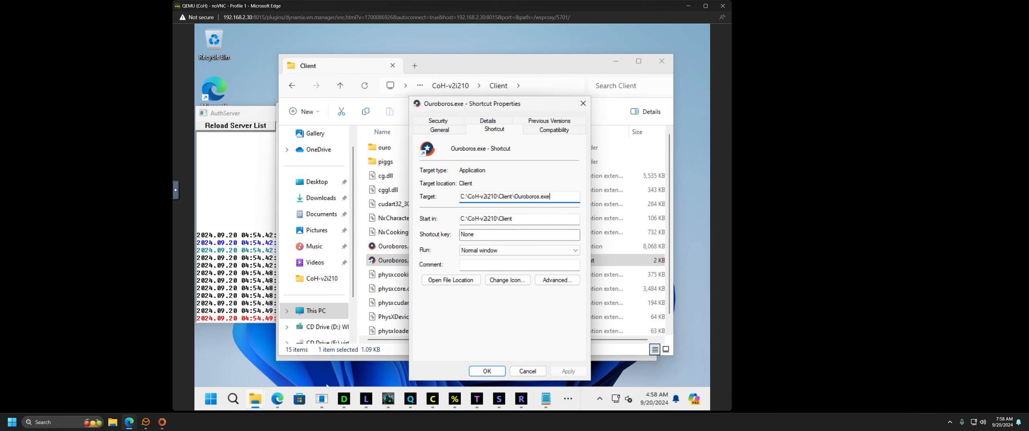
click(551, 399)
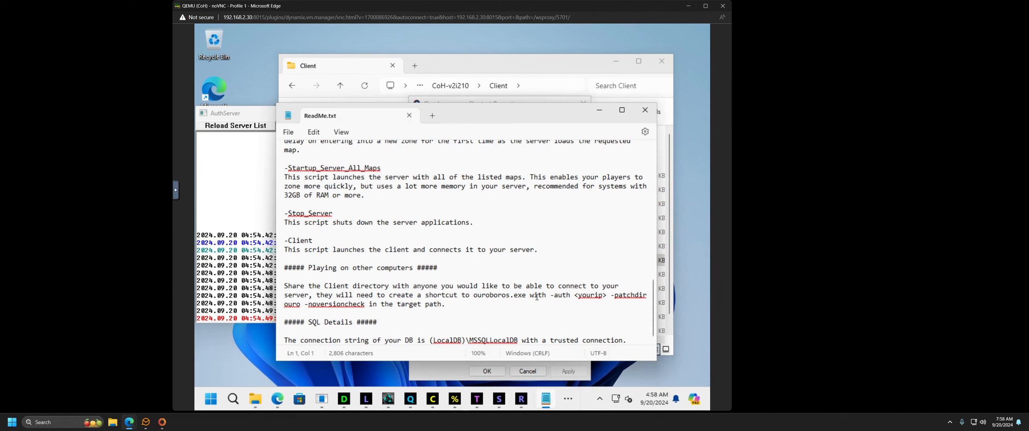
Step: Append '-auth <yourip> -patchdir ouro -noversioncheck' from ReadMe to the shortcut's Target, selecting yourip
drag(552, 297, 365, 305)
right_click(363, 304)
right_click(357, 303)
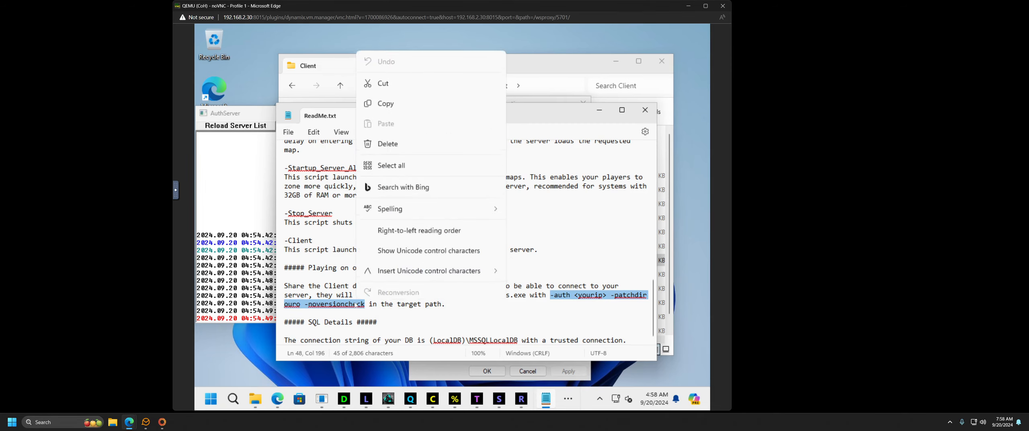
click(389, 100)
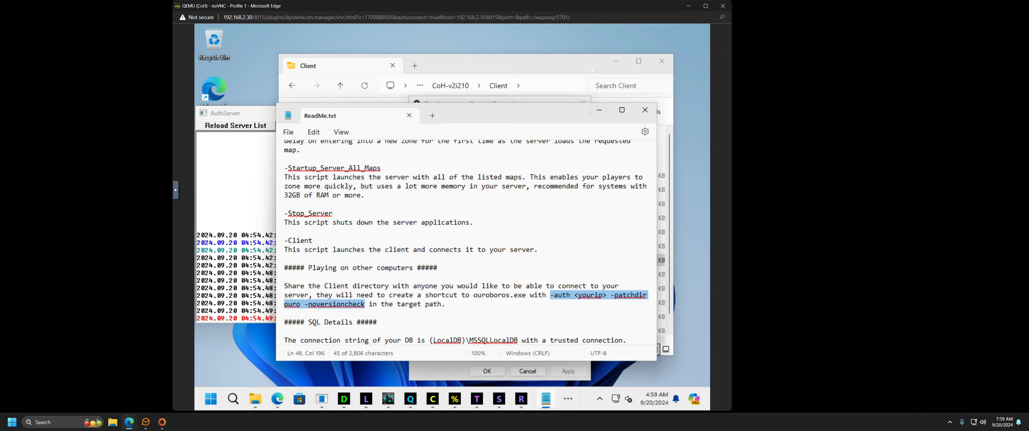
click(524, 101)
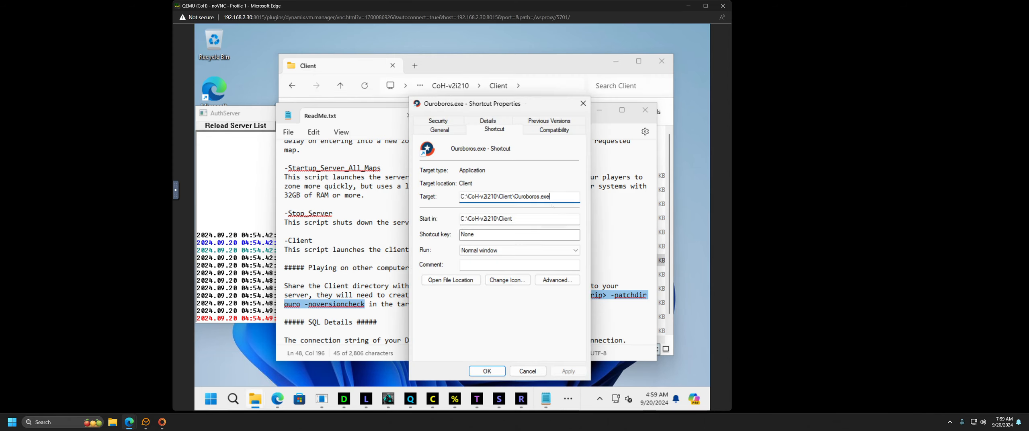
click(555, 196)
key(ctrl+v)
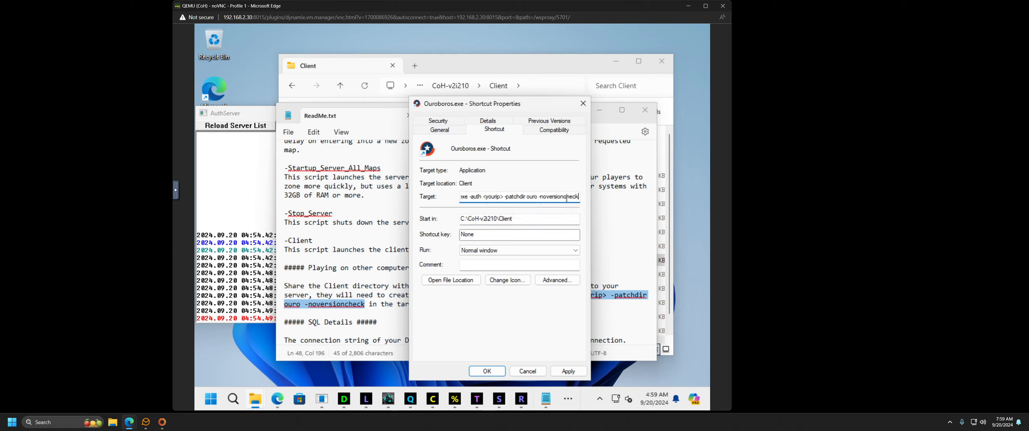
drag(503, 196, 487, 197)
Step: Close the shortcut properties and open a host file browser, moving it aside
click(582, 104)
click(113, 423)
drag(569, 52, 418, 430)
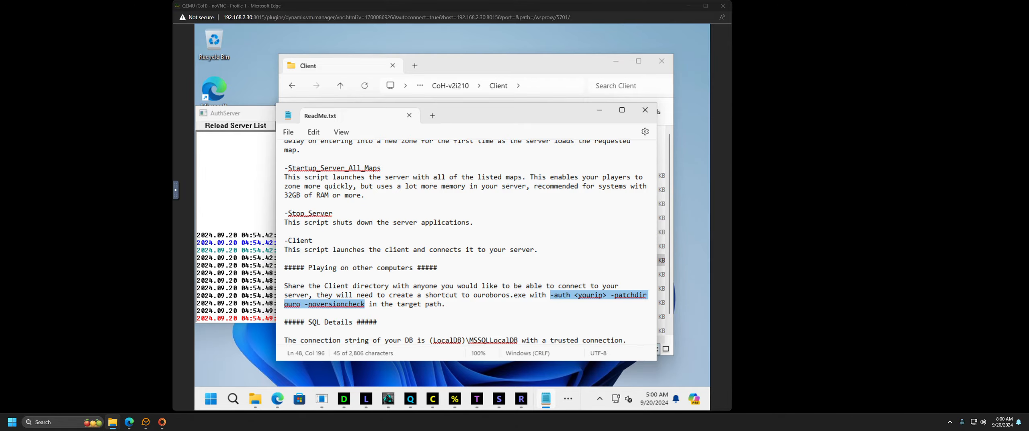
Step: Launch the game client from the Ouroboros.exe shortcut in the host's Client folder
key(alt+Tab)
drag(685, 41, 696, 42)
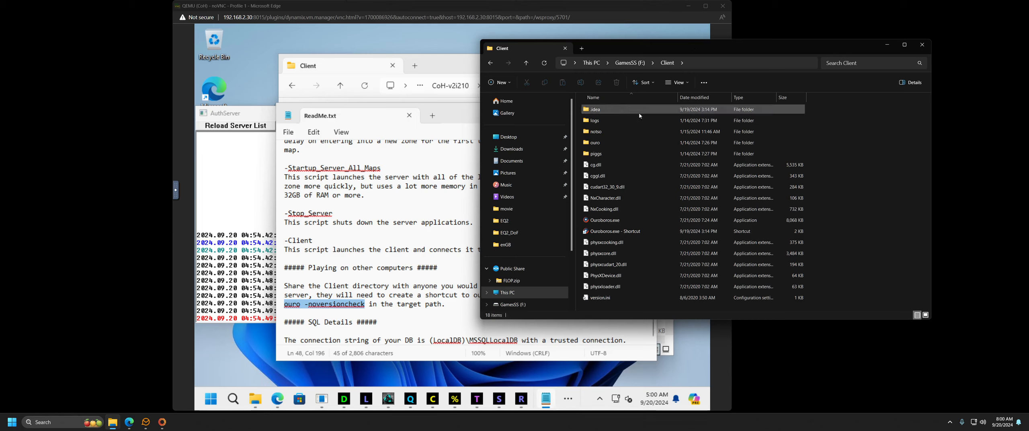
click(622, 233)
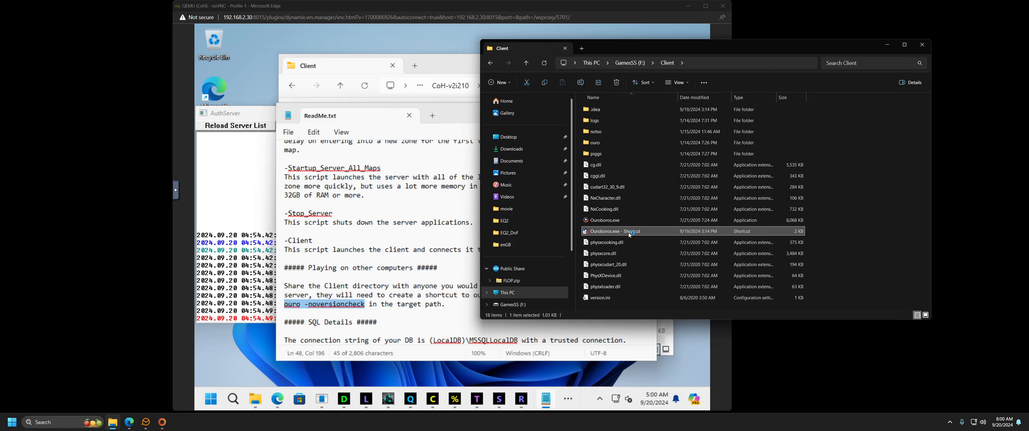
double_click(673, 232)
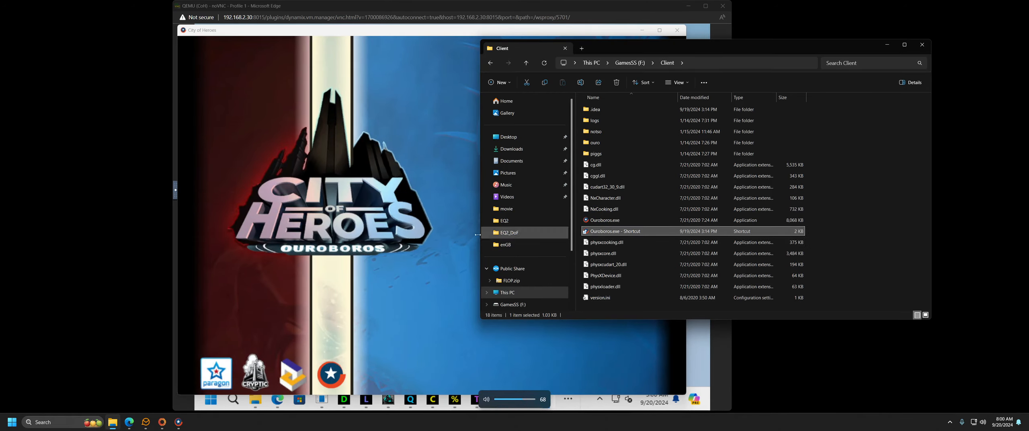
Step: Minimize the host folder, game, VM Client folder and ReadMe windows, restoring the remote desktop
click(888, 45)
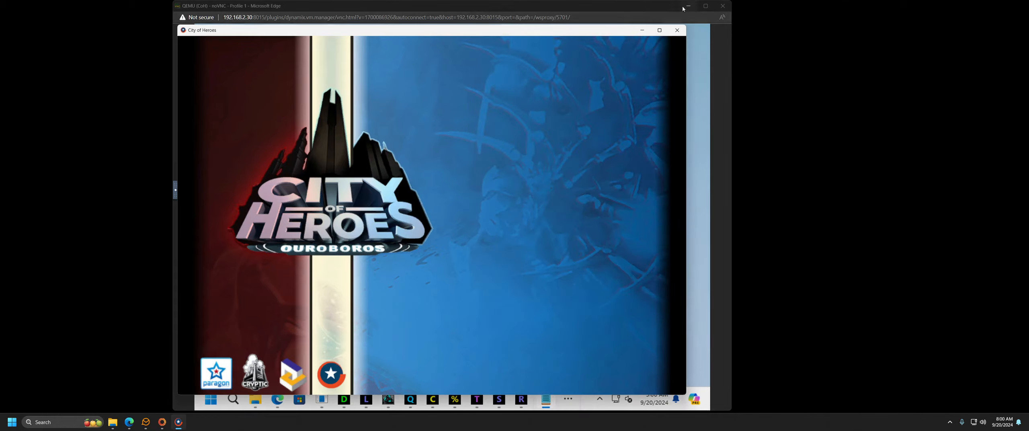
click(690, 10)
click(648, 31)
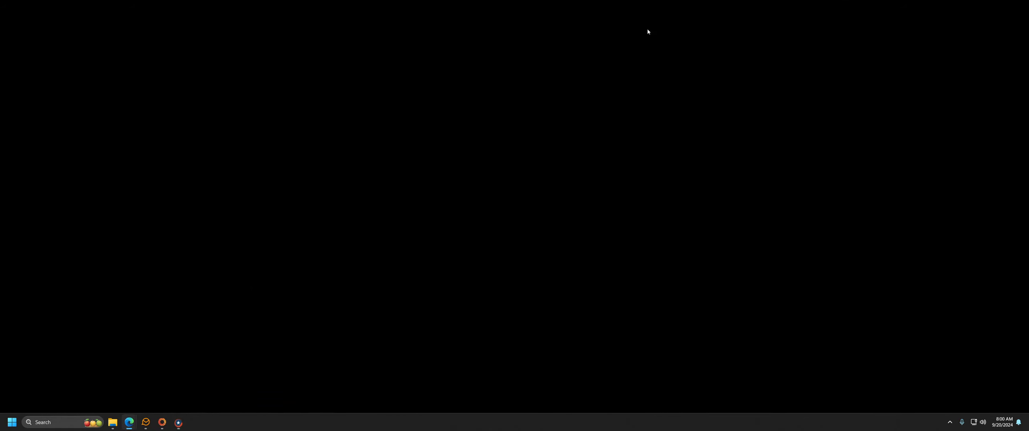
mouse_move(132, 424)
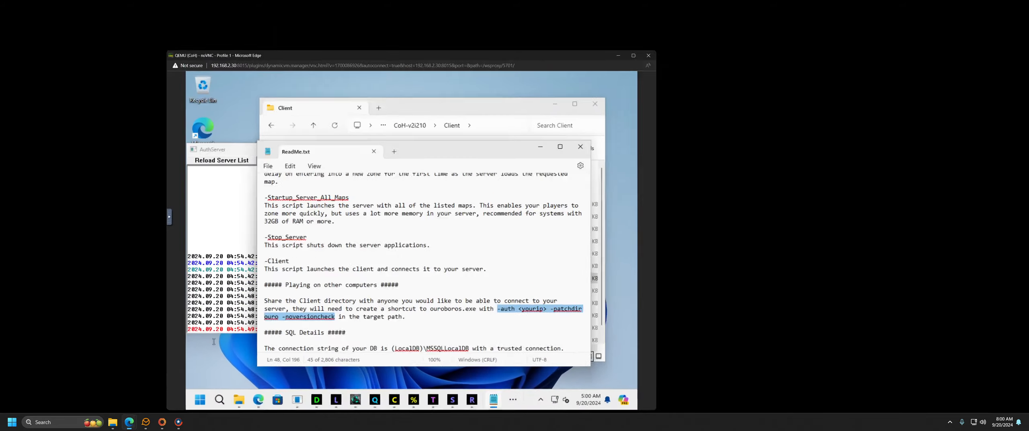
click(160, 390)
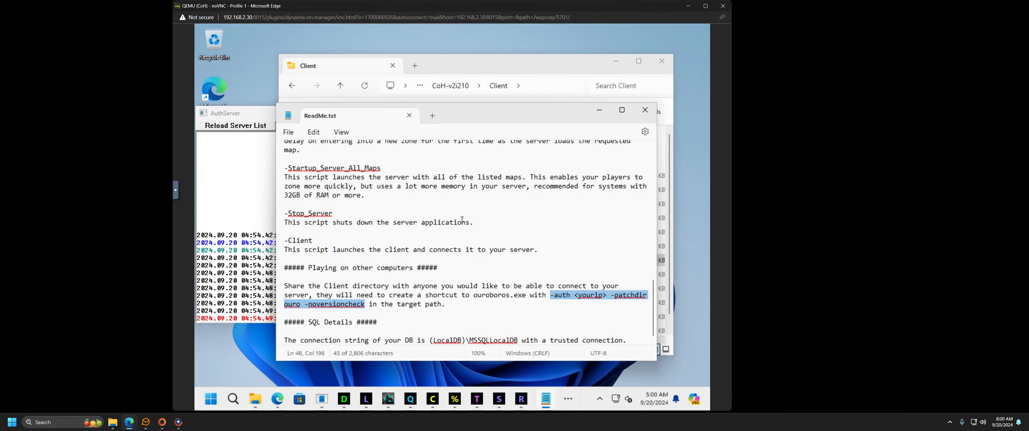
click(616, 63)
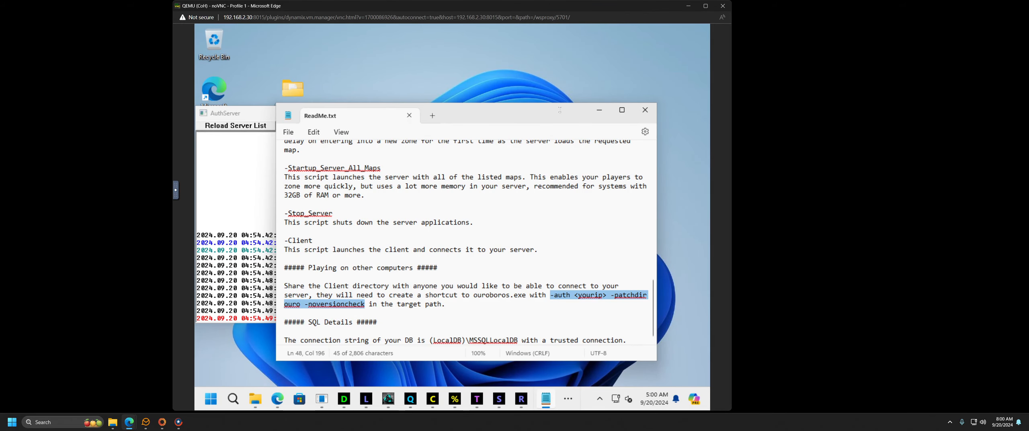
click(599, 109)
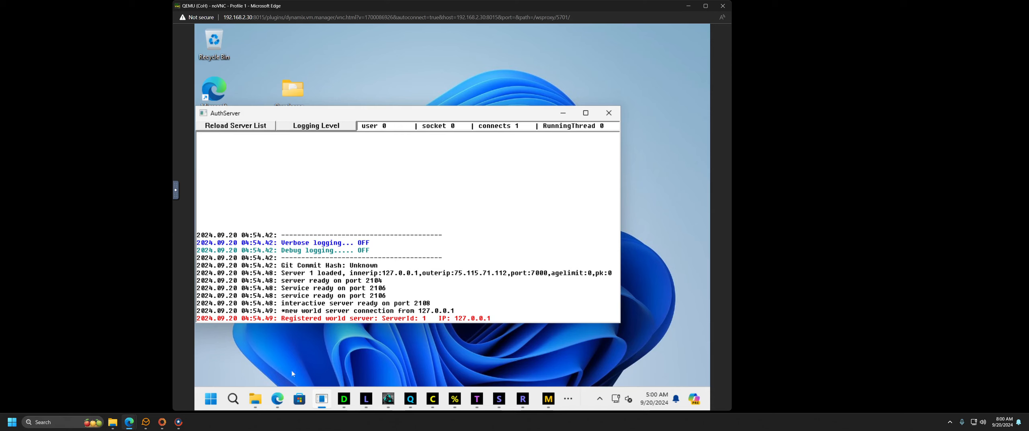
Step: Go up to the CoH-v2i210 folder and select the Account_Tool shortcut
click(255, 399)
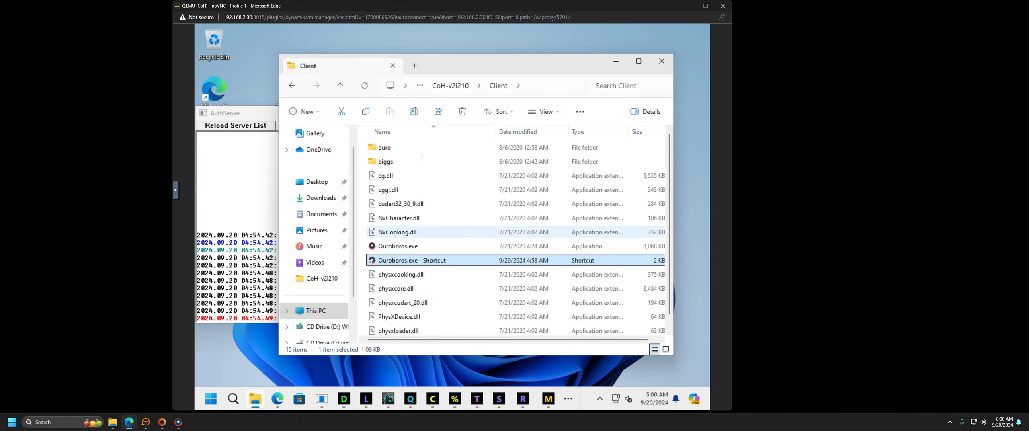
click(446, 86)
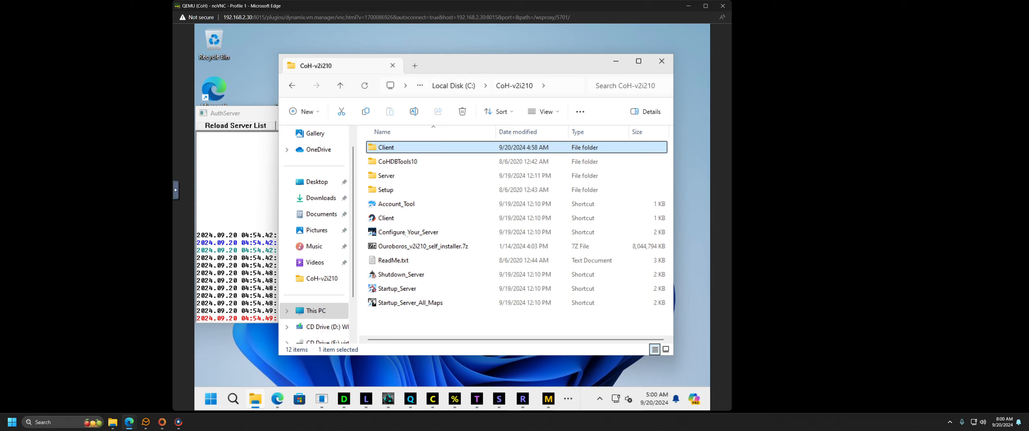
click(398, 205)
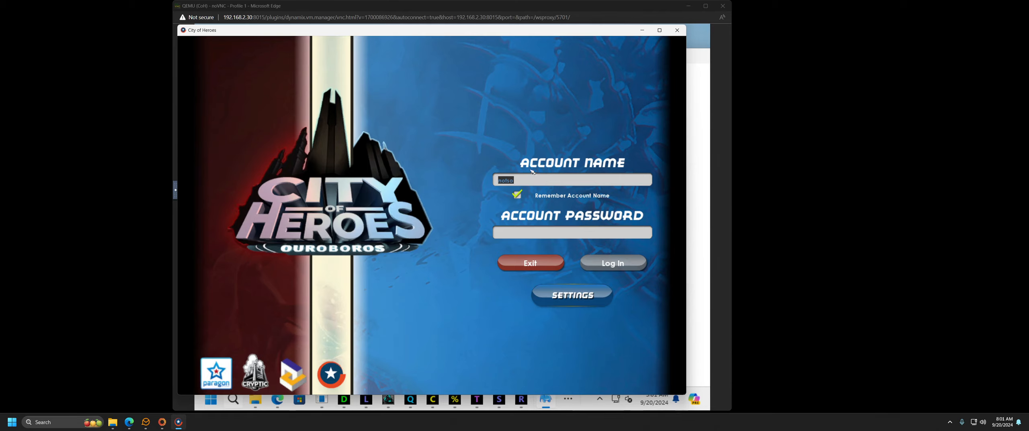
Step: Maximize CoH DB Tool's accounts window to view the single User ID/Username entry, then close it
click(643, 29)
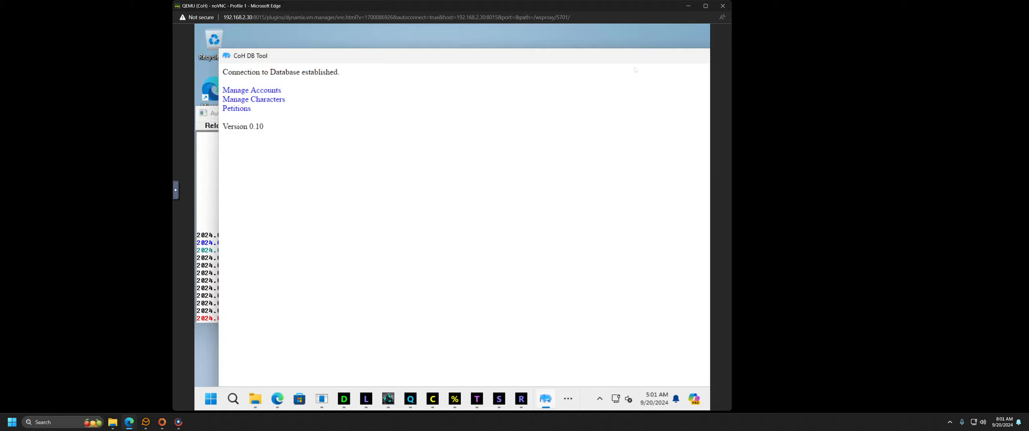
drag(636, 60, 474, 69)
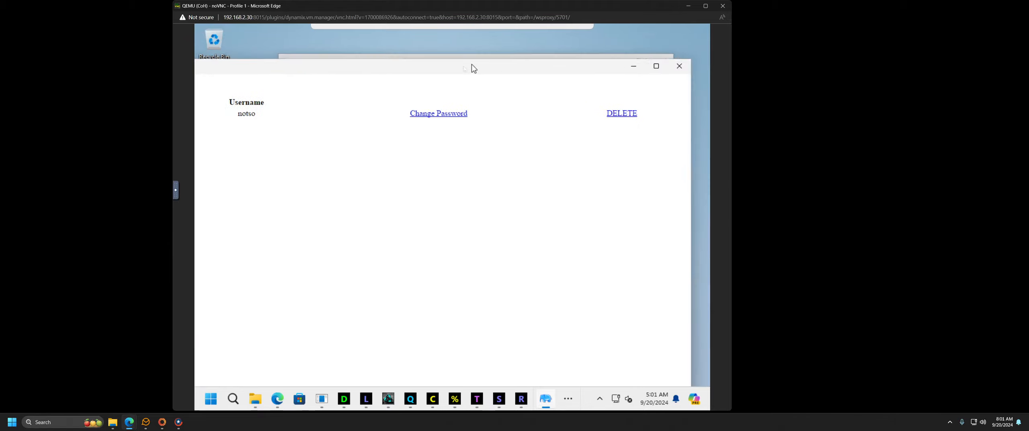
click(656, 66)
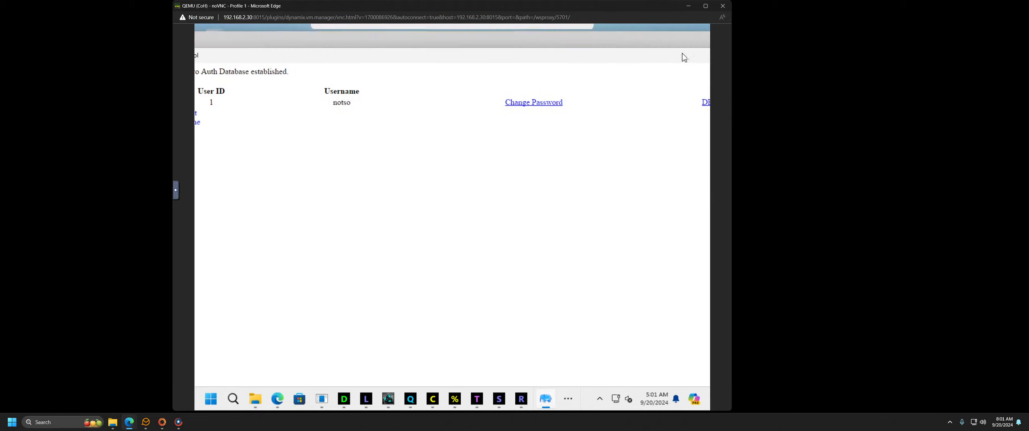
drag(683, 53, 711, 61)
drag(413, 34, 337, 71)
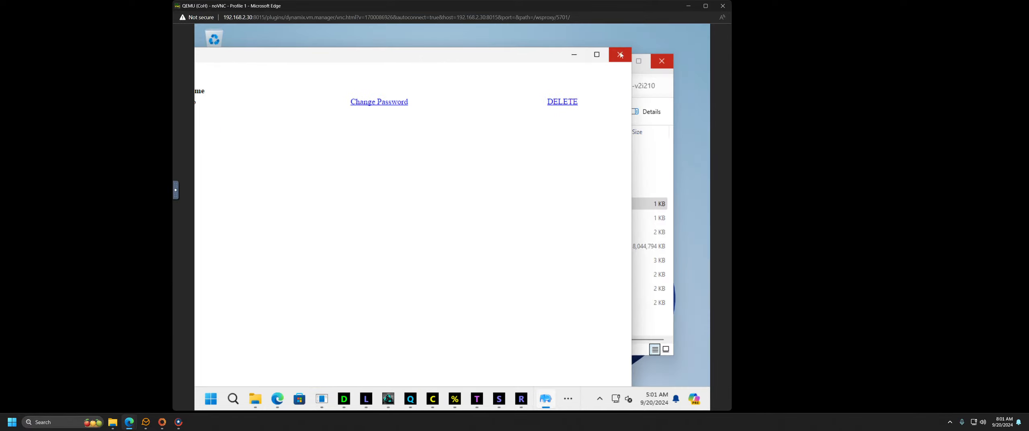
click(597, 55)
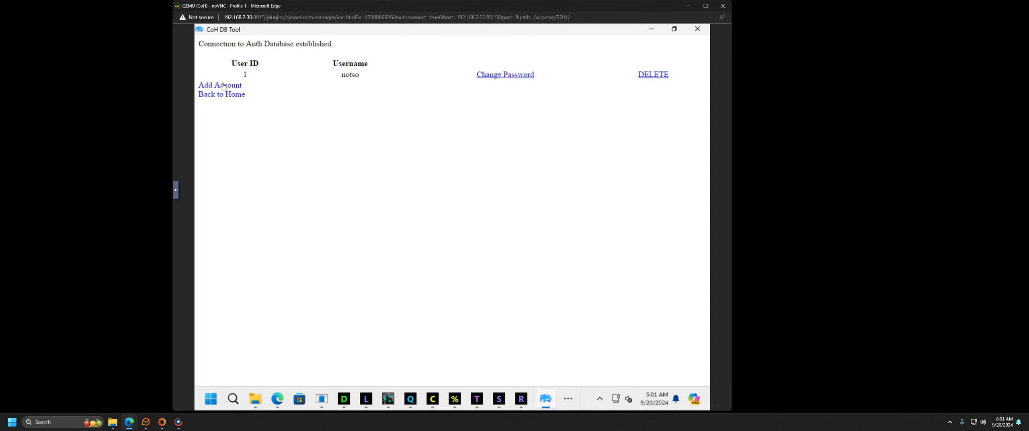
click(698, 28)
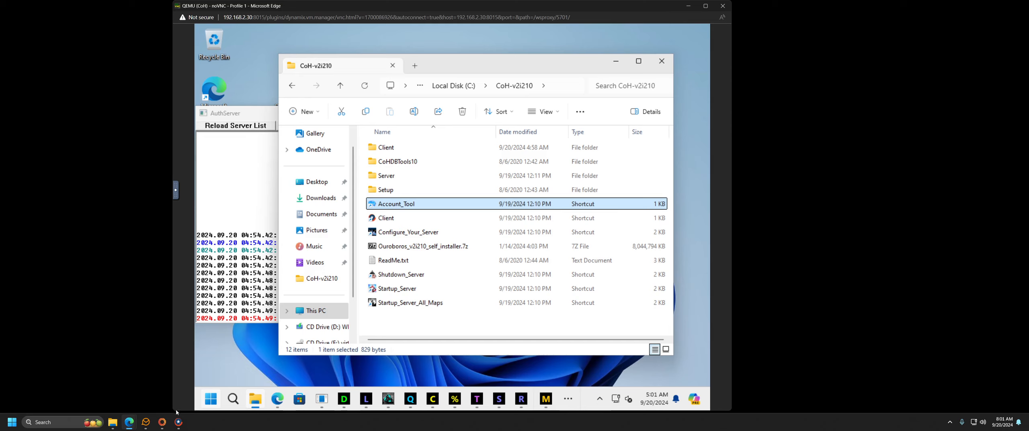
Step: Enter the account password, log in and join the NotsoHeroic server
text(*)
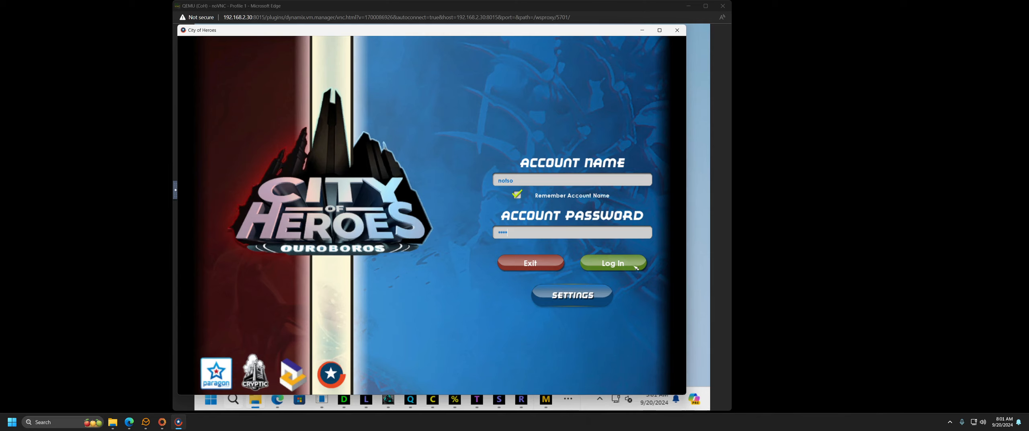
click(633, 264)
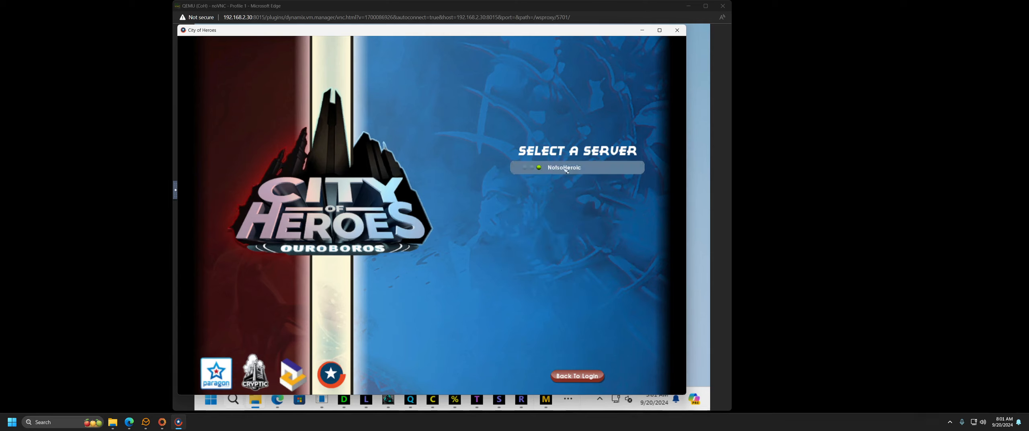
click(582, 169)
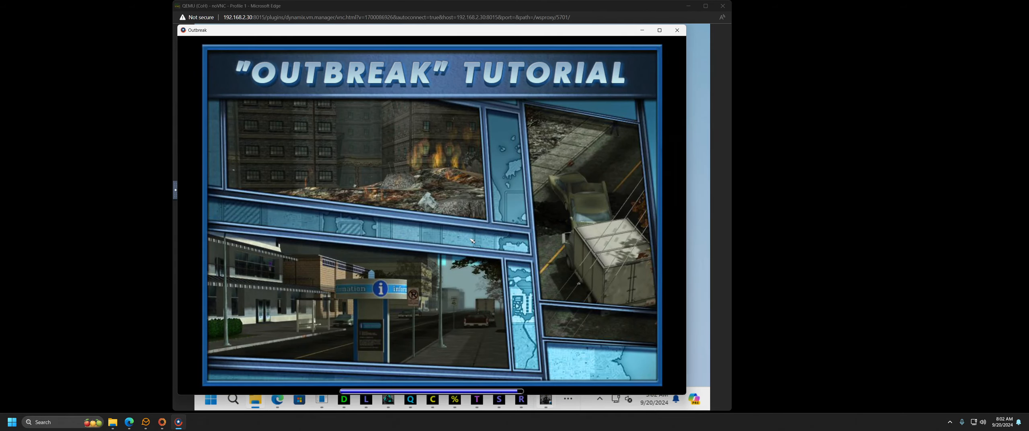
Step: Turn the character left and right to look around the Outbreak street and parking lot
key(d)
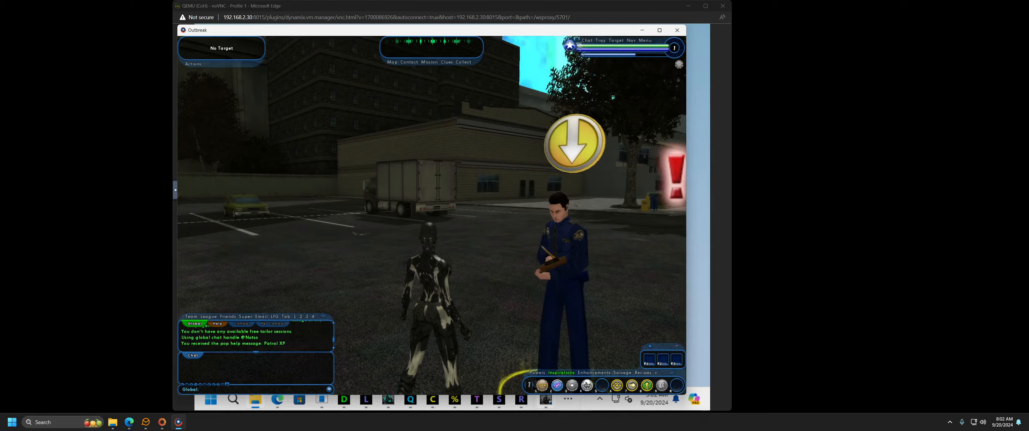
key(a)
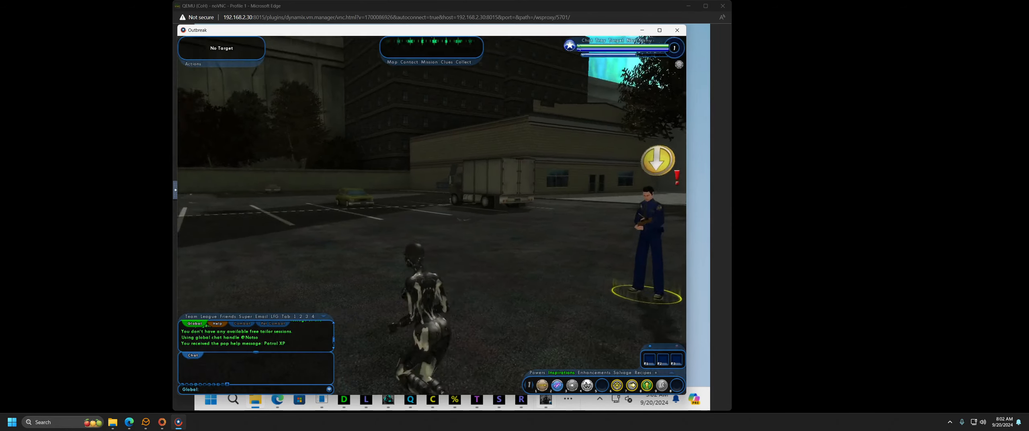
key(d)
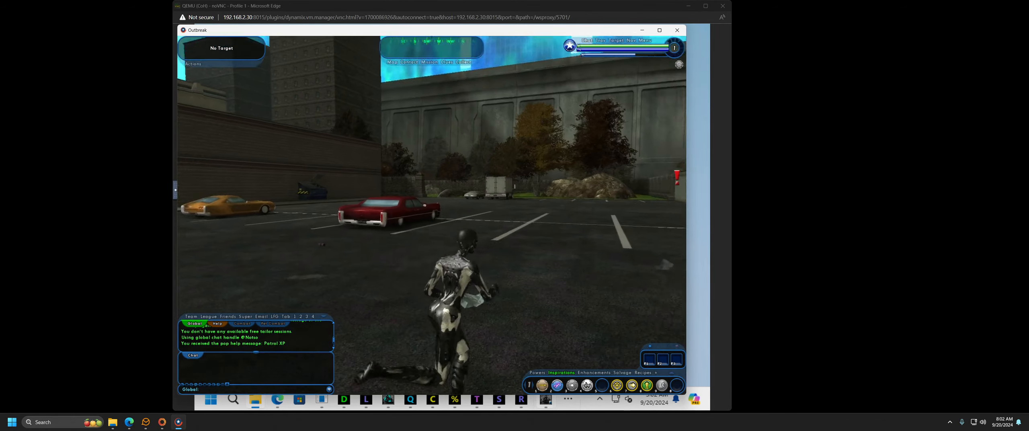
key(a)
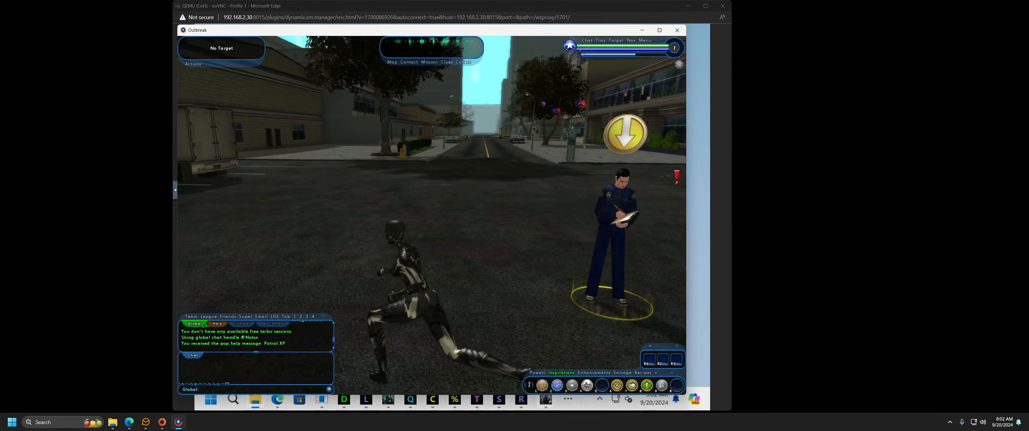
key(d)
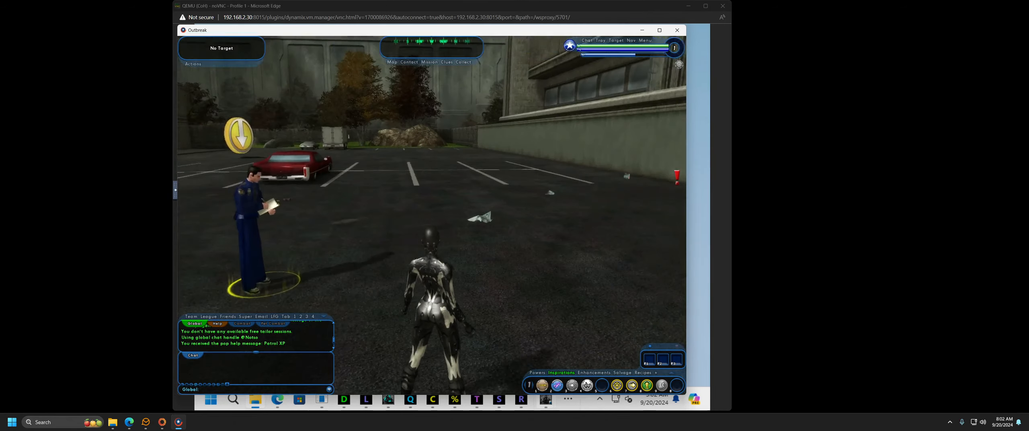
key(a)
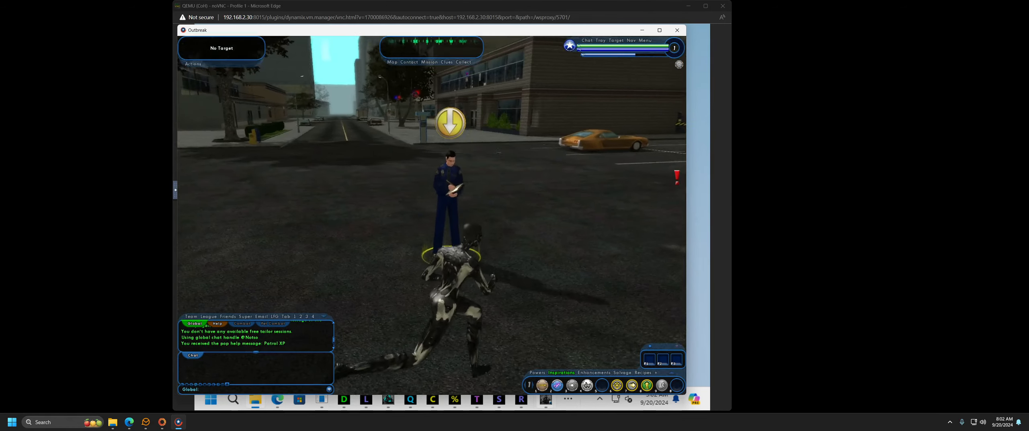
key(d)
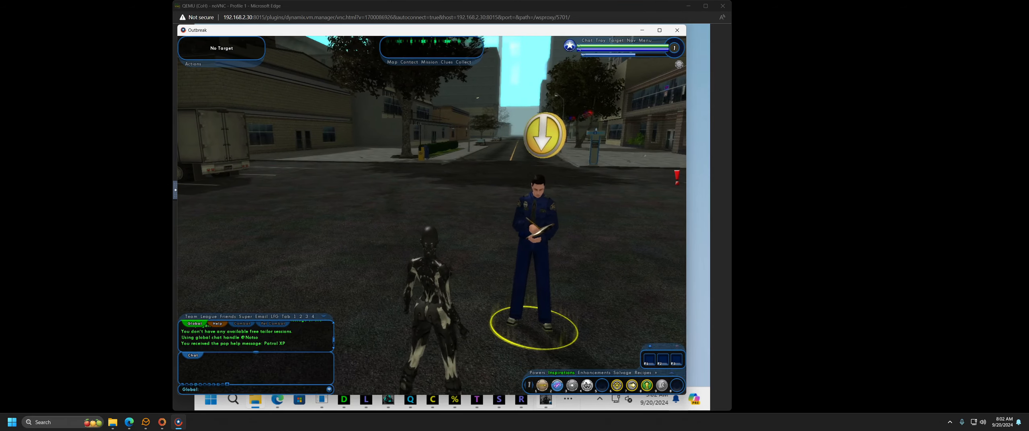
key(d)
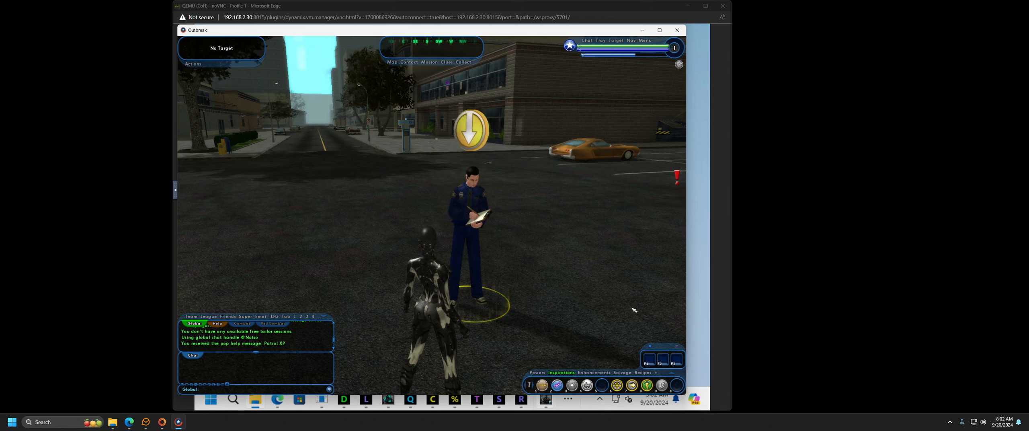
Step: Quit the game through Menu > Quit > Quit to Desktop > Exit Now
click(645, 40)
click(646, 267)
click(432, 230)
click(439, 228)
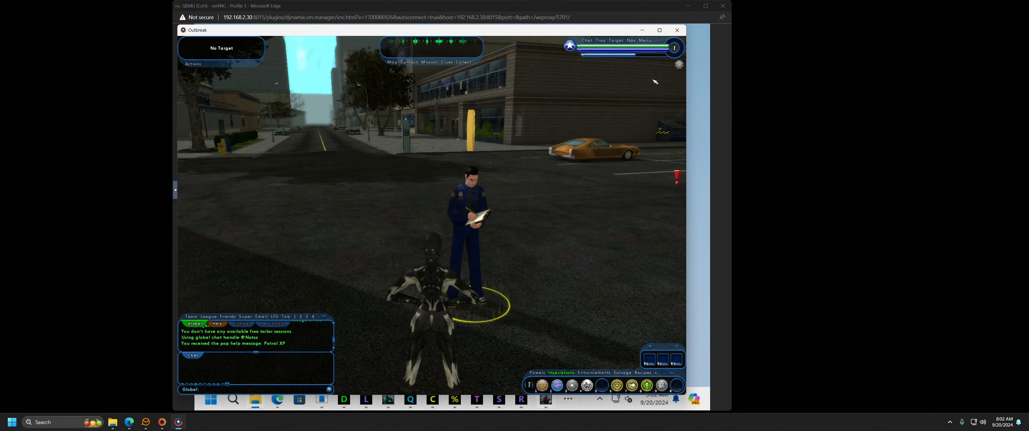
click(645, 40)
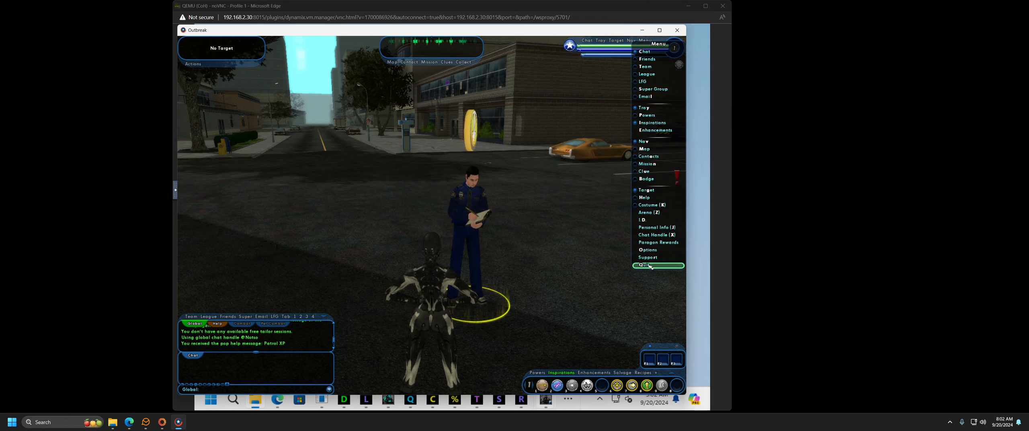
click(658, 268)
click(433, 227)
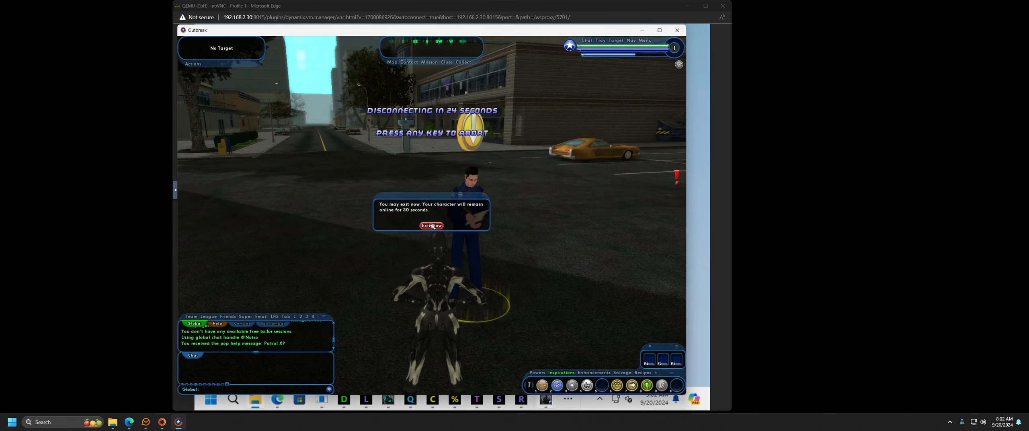
click(432, 226)
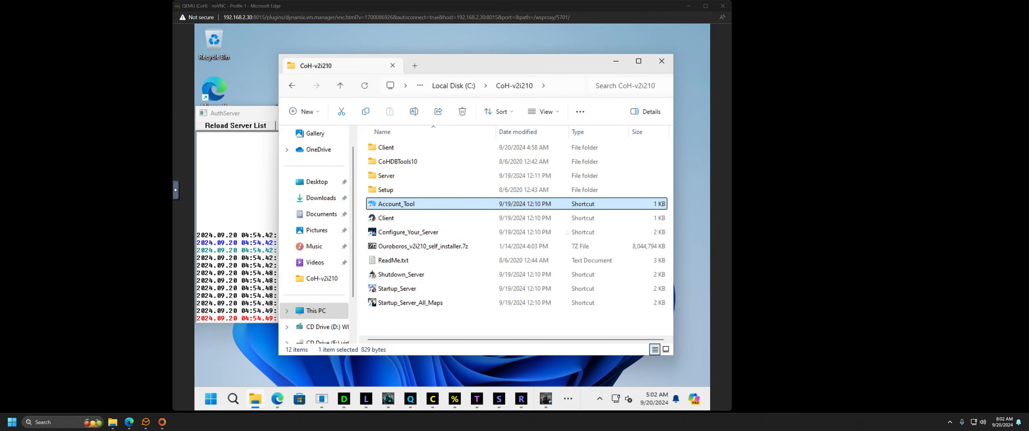
Step: Select the Shutdown_Server and Startup_Server_All_Maps shortcuts, then bring ServerMonitor forward
click(404, 275)
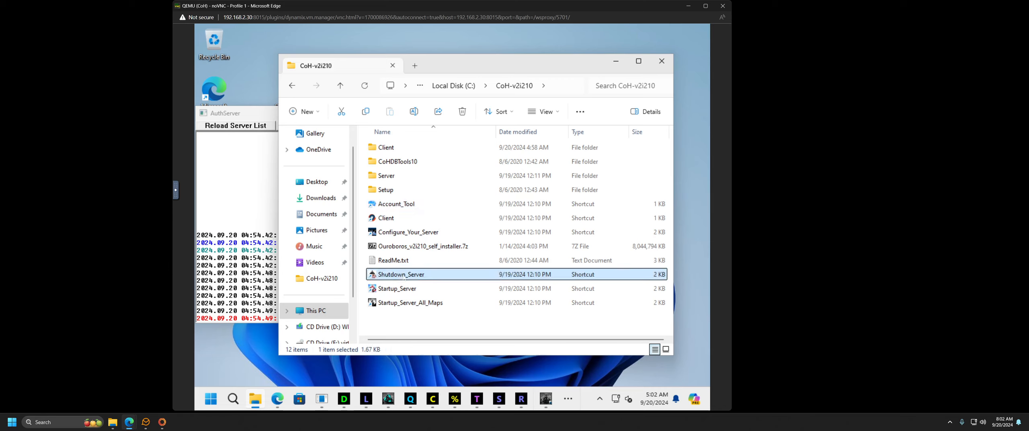
click(426, 307)
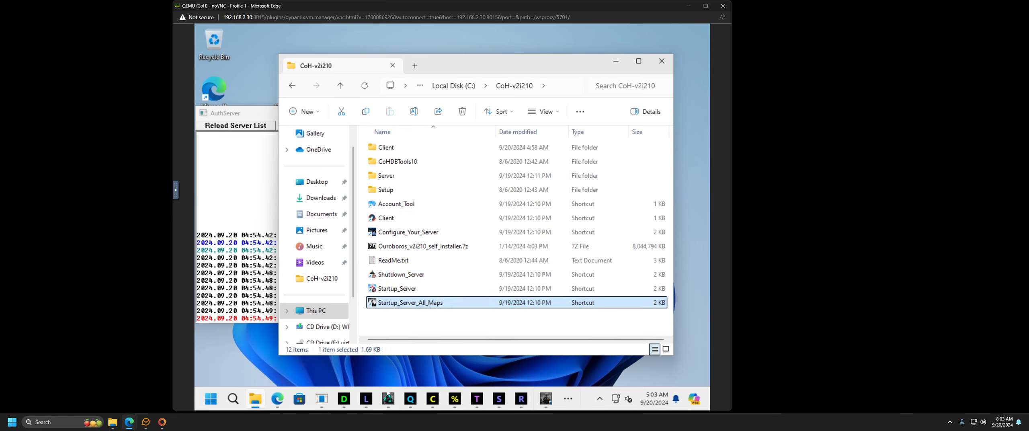
click(388, 398)
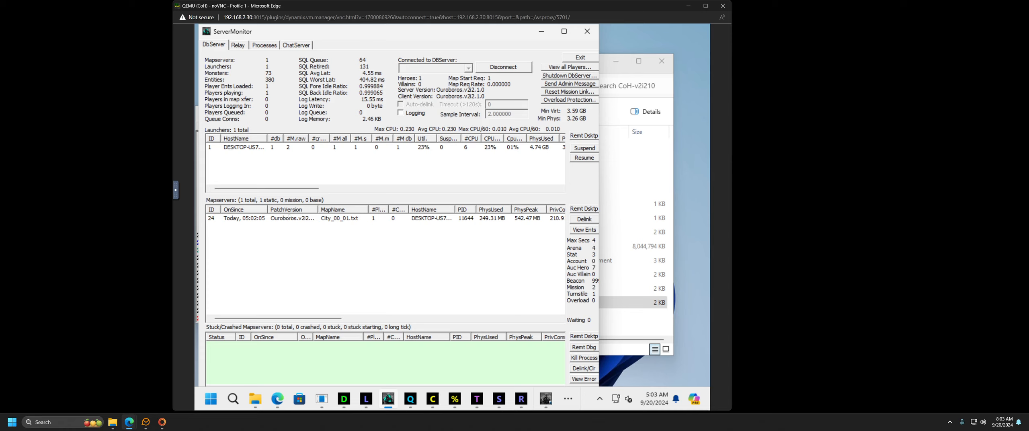
Step: Select the City_00_01 mapserver row, minimize ServerMonitor, then view and hide the mapserver console
click(284, 220)
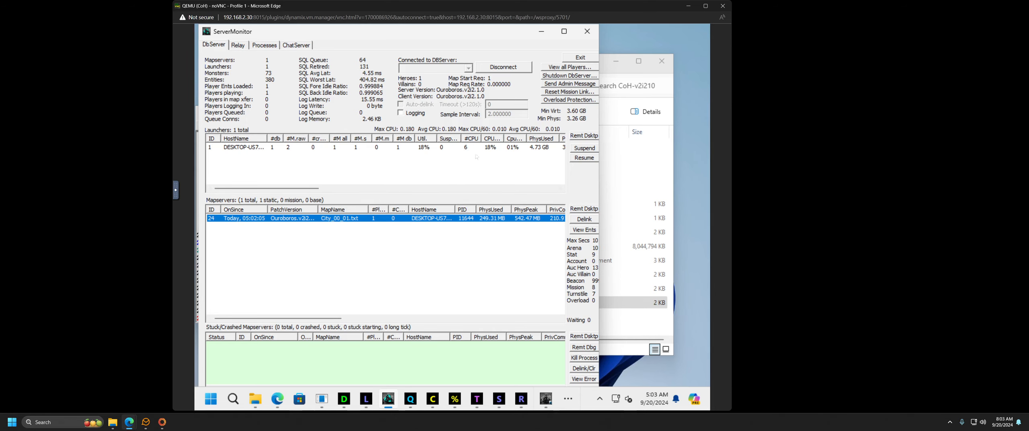
click(544, 34)
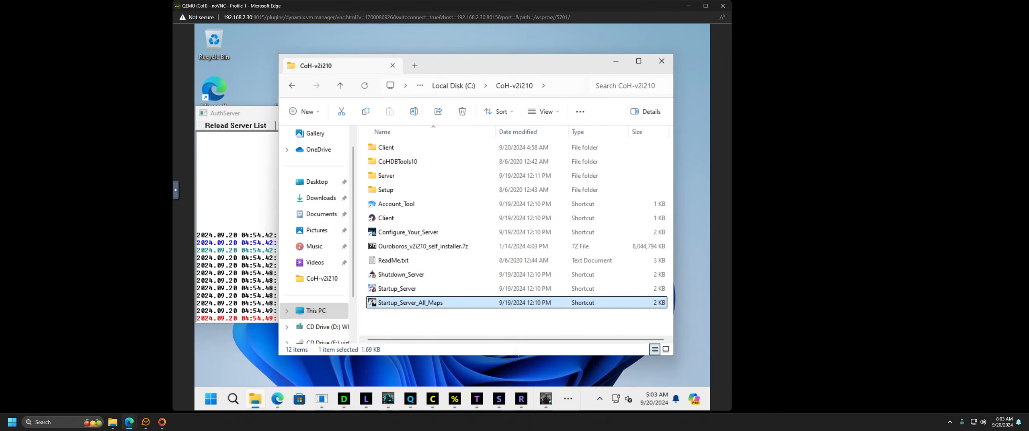
mouse_move(547, 398)
click(509, 348)
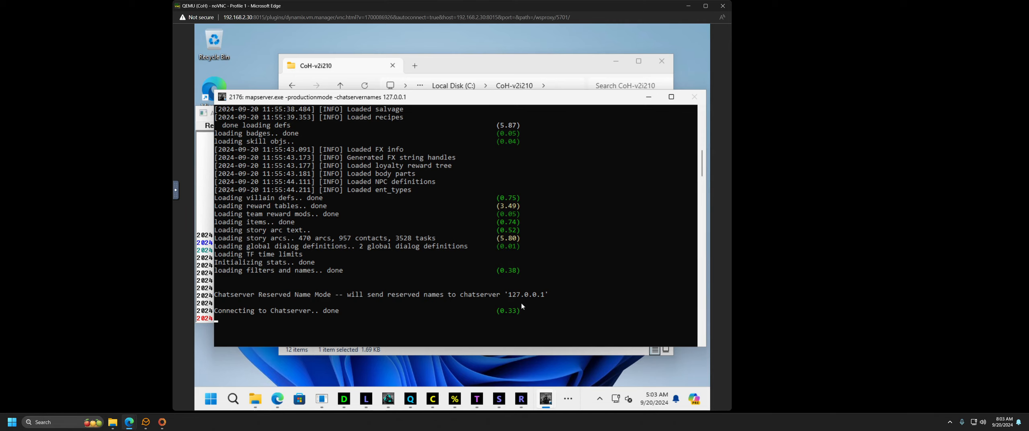
click(651, 99)
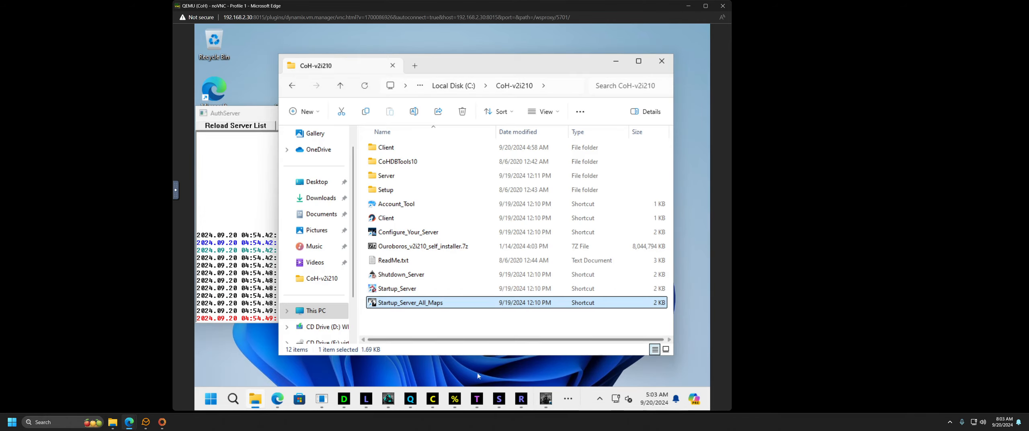
Step: Show and minimize the AccountServer and AuthServer consoles
click(455, 399)
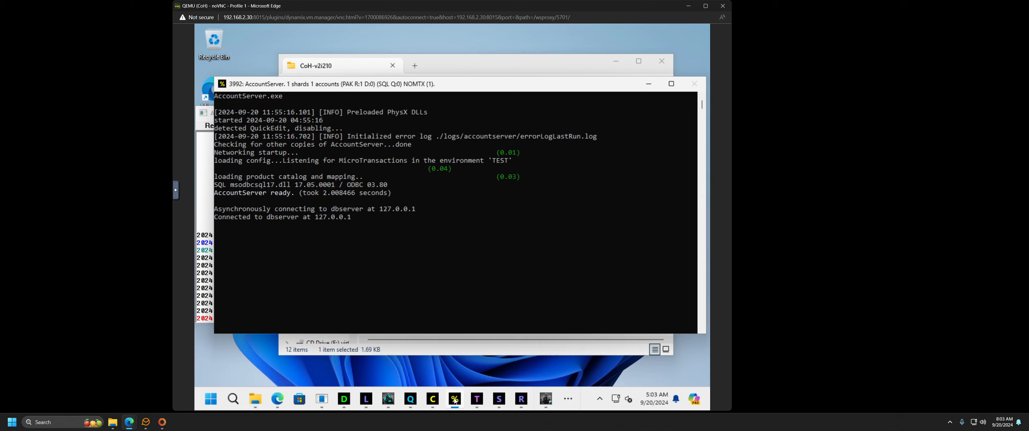
click(455, 398)
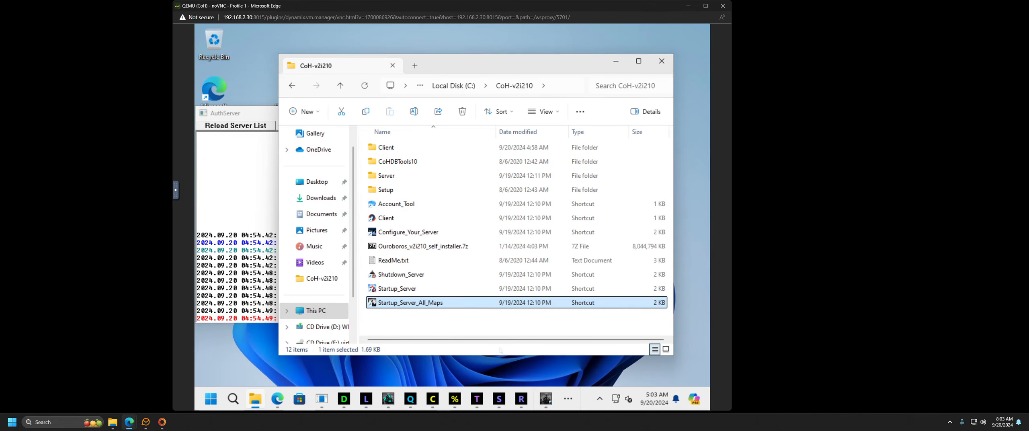
click(261, 216)
click(437, 350)
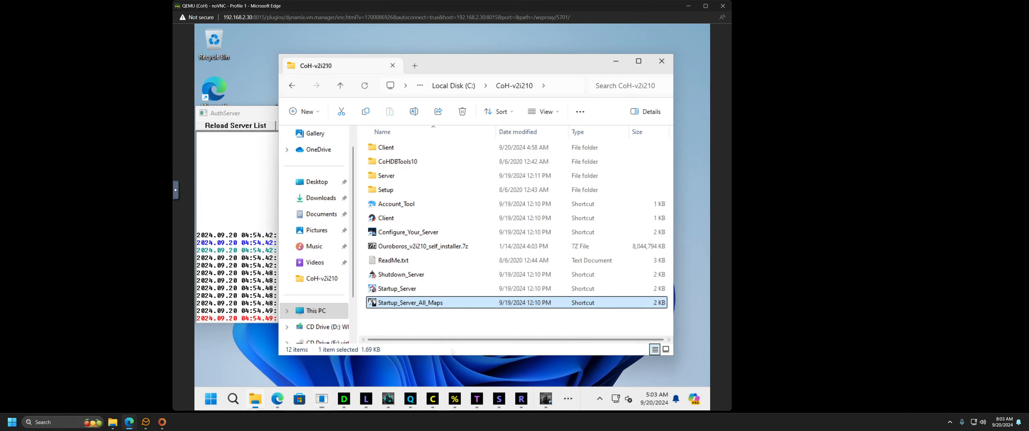
click(257, 114)
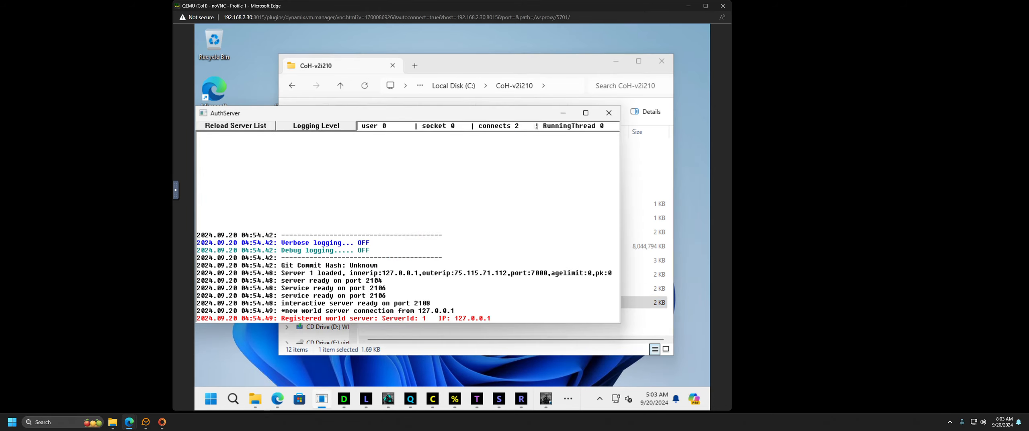
click(564, 114)
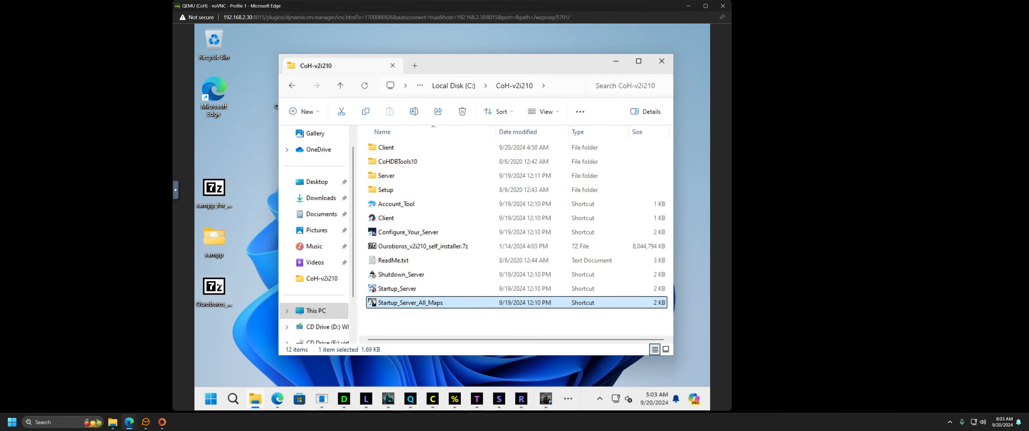
Step: Peek into the desktop Ouroboros-v2i210 folder, close it, then select Configure_Your_Server in CoH-v2i210
drag(448, 63, 485, 56)
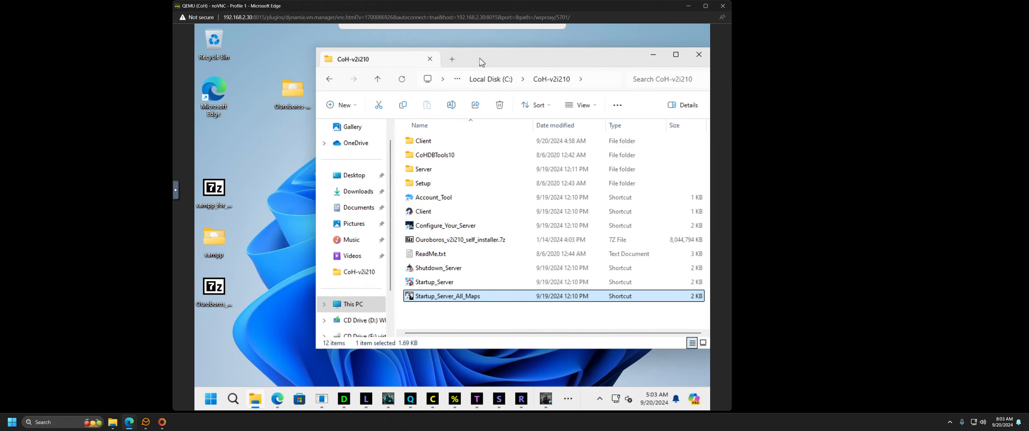
double_click(287, 95)
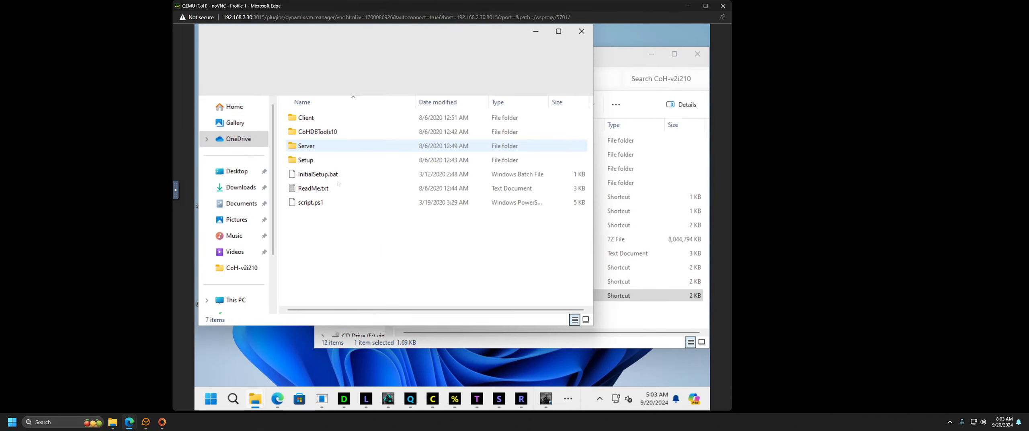
click(582, 31)
drag(612, 63, 556, 54)
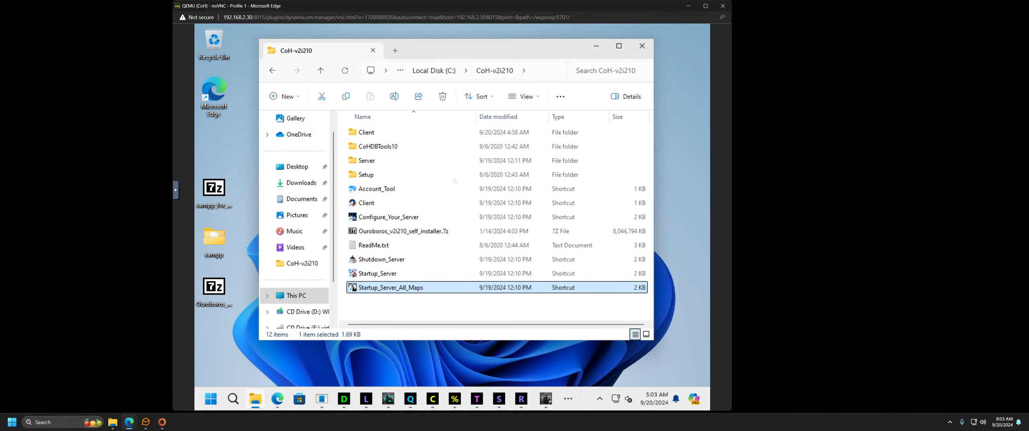
click(397, 220)
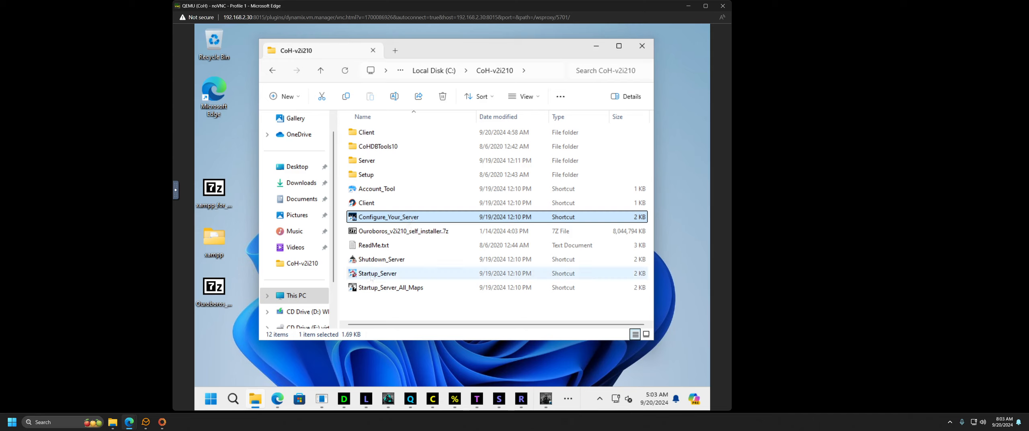
click(372, 275)
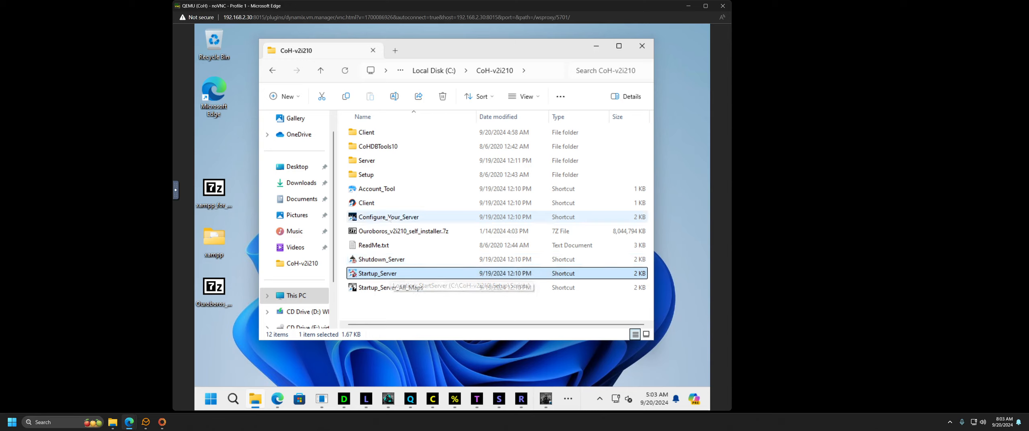
click(379, 204)
click(385, 189)
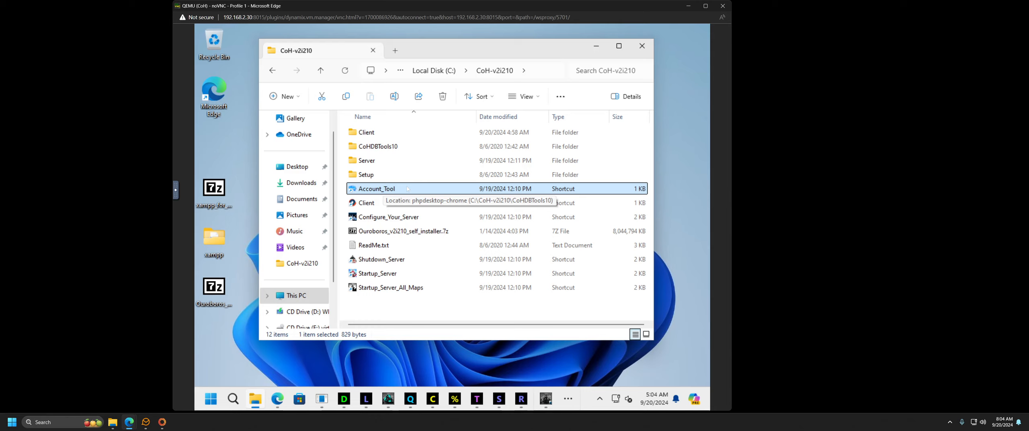
click(378, 132)
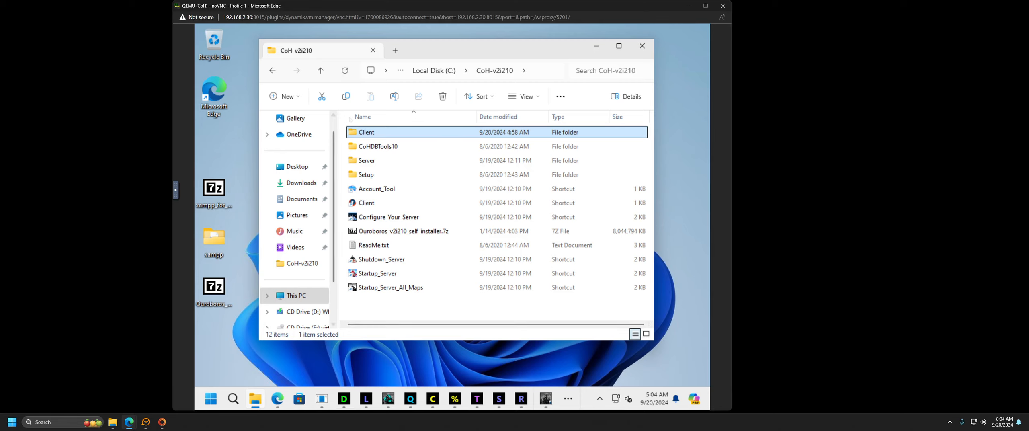
Step: Open the Client folder, select the Ouroboros.exe shortcut, then minimize the window
double_click(367, 132)
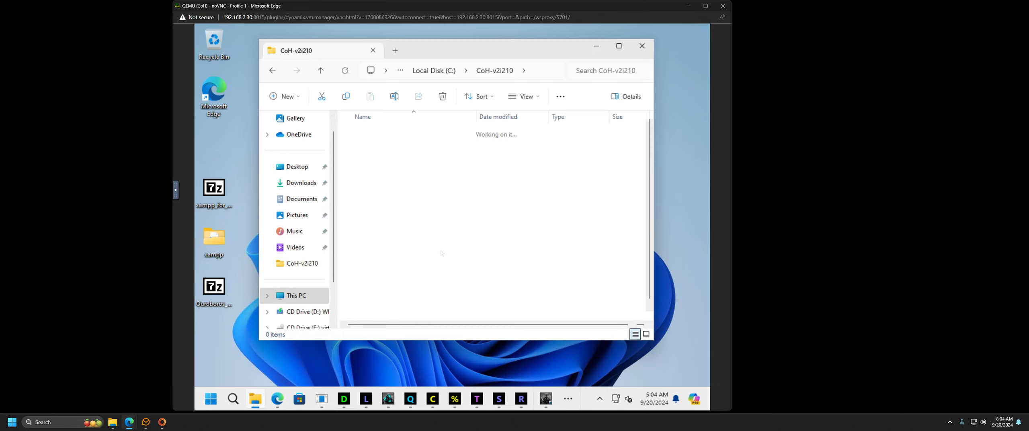
click(362, 246)
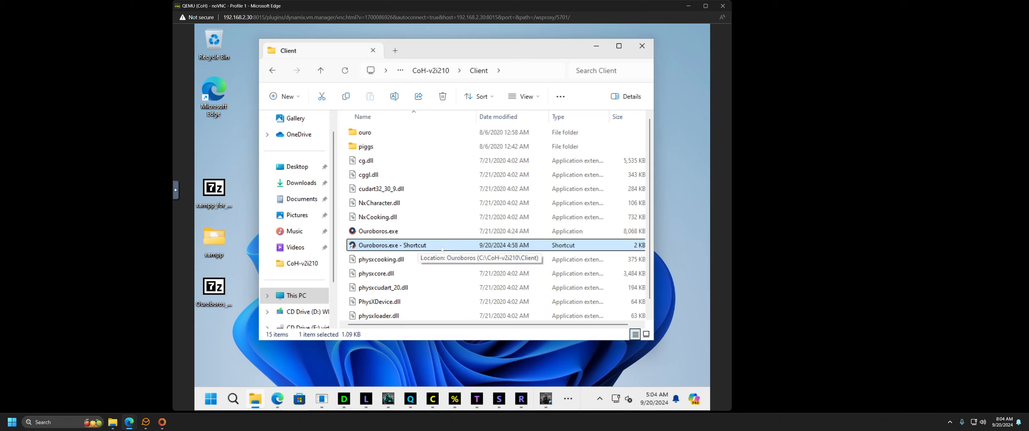
click(596, 46)
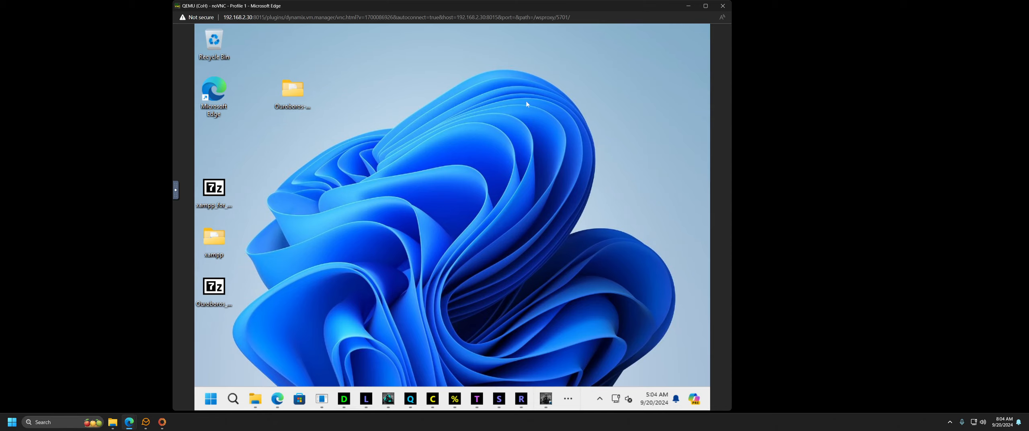
Step: Show the wiki's section 5 'XAMPP with user portal' steps, then minimize Edge
click(277, 399)
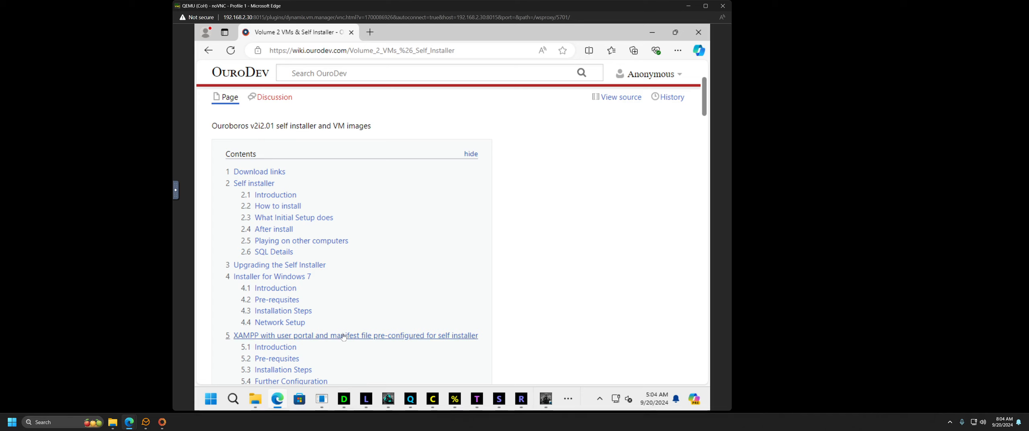
click(329, 337)
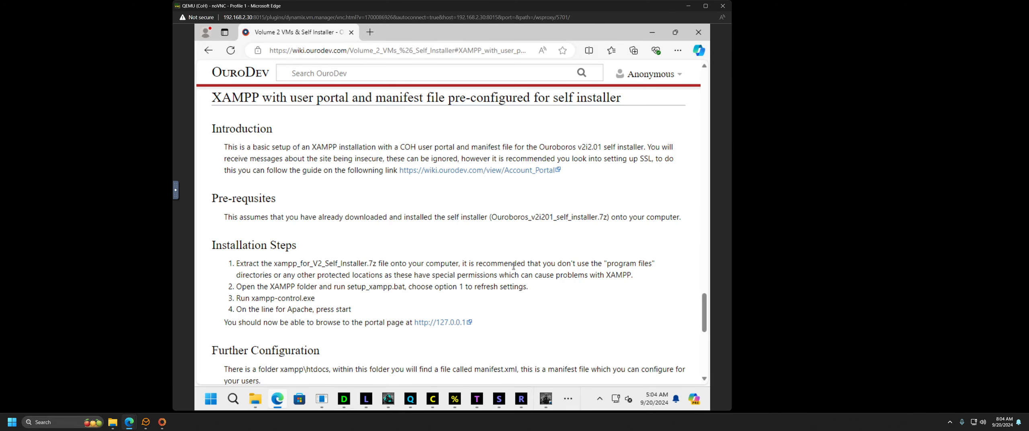
scroll(362, 255, down, 1)
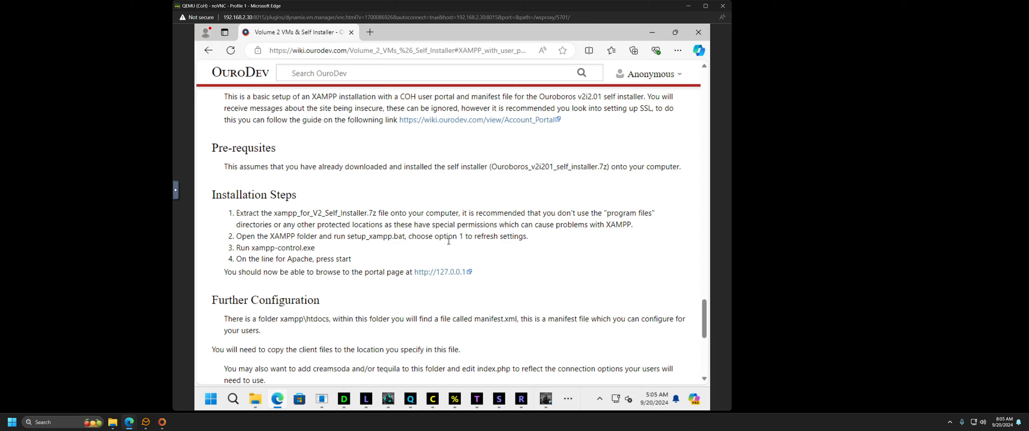
click(653, 31)
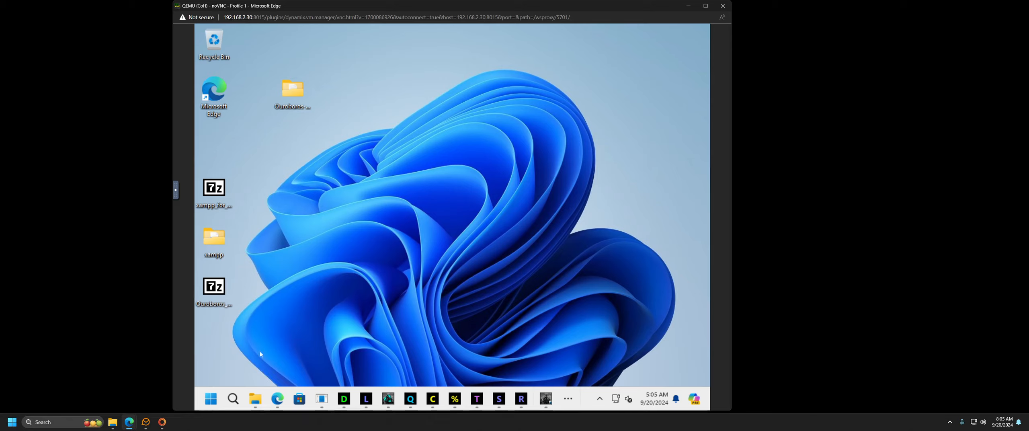
Step: Move the desktop xampp folder into CoH-v2i210 and open it
click(255, 398)
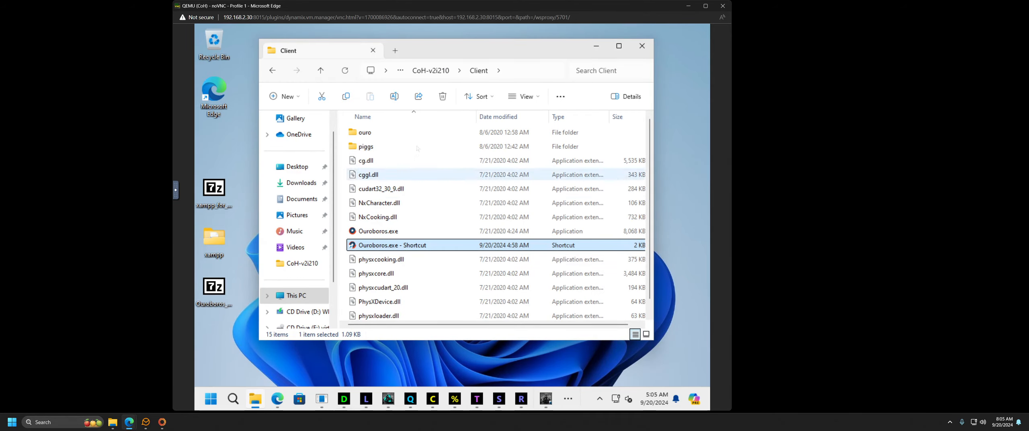
click(430, 75)
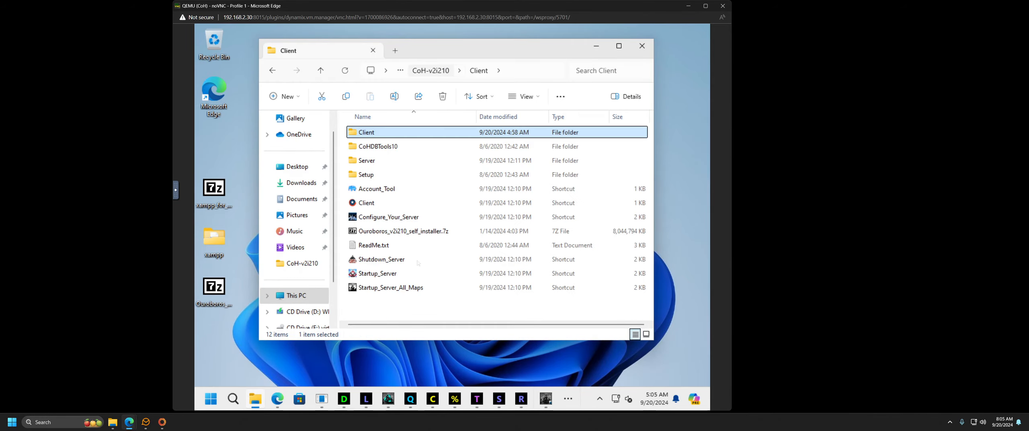
drag(219, 241, 379, 306)
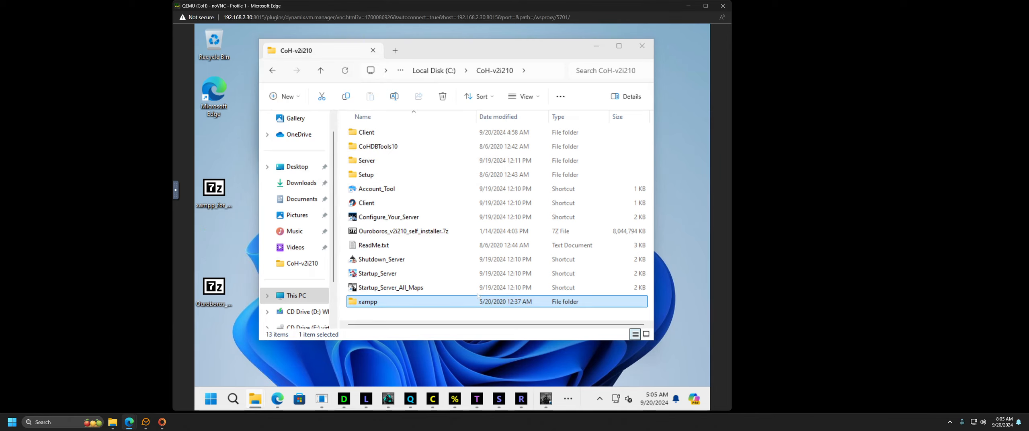
double_click(378, 302)
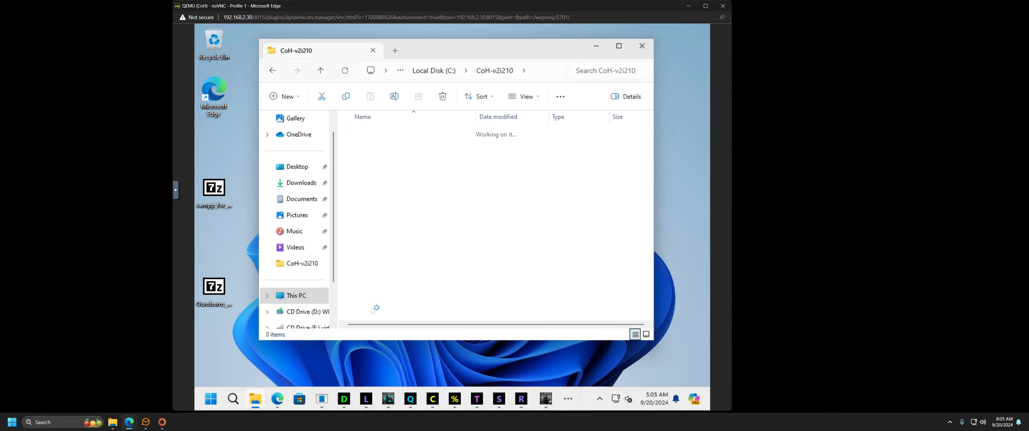
Step: Select setup_xampp.bat and briefly recheck the wiki's XAMPP installation steps
scroll(430, 262, down, 3)
scroll(430, 262, down, 8)
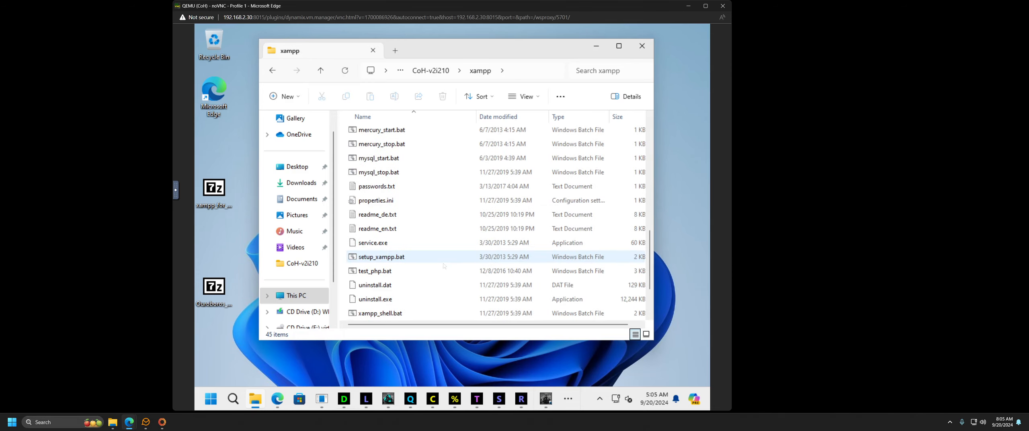
click(392, 259)
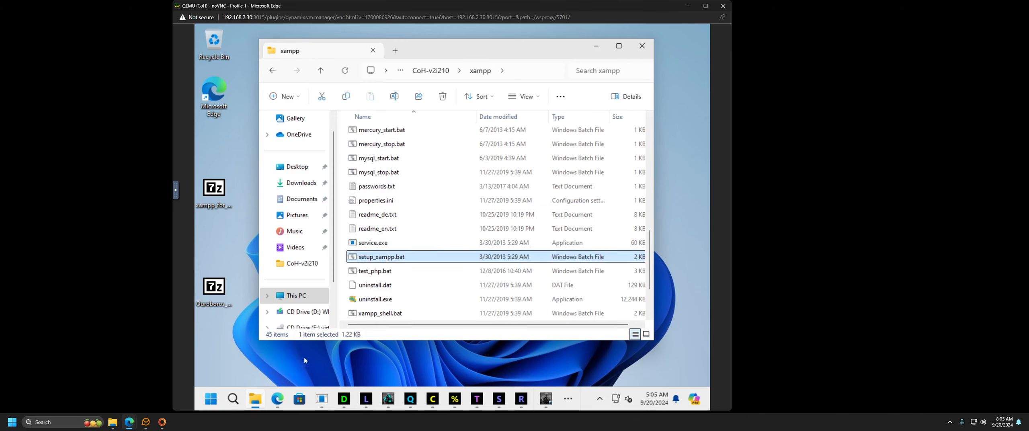
click(277, 400)
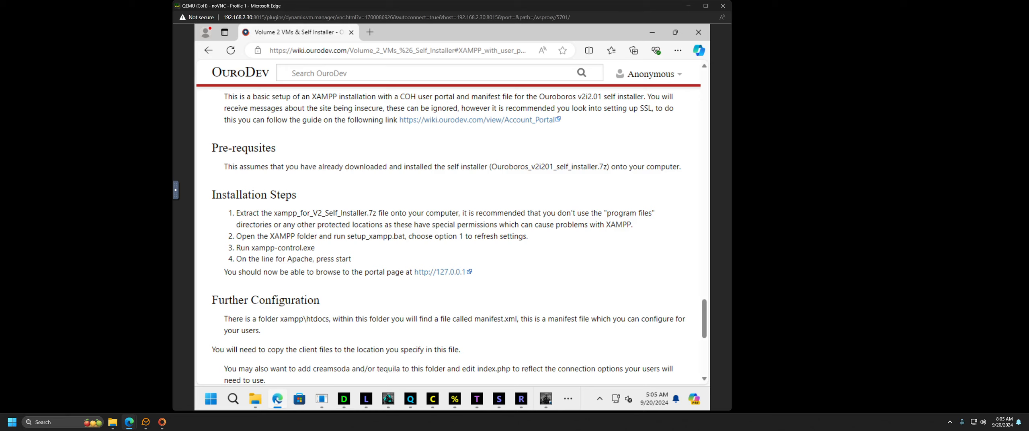
click(277, 401)
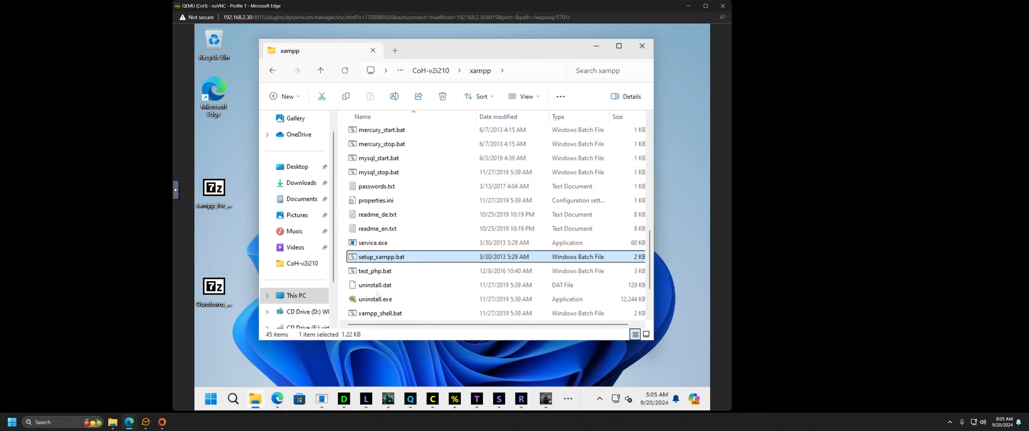
Step: Run setup_xampp.bat as administrator, approving the elevation prompt
right_click(382, 261)
click(423, 163)
click(505, 290)
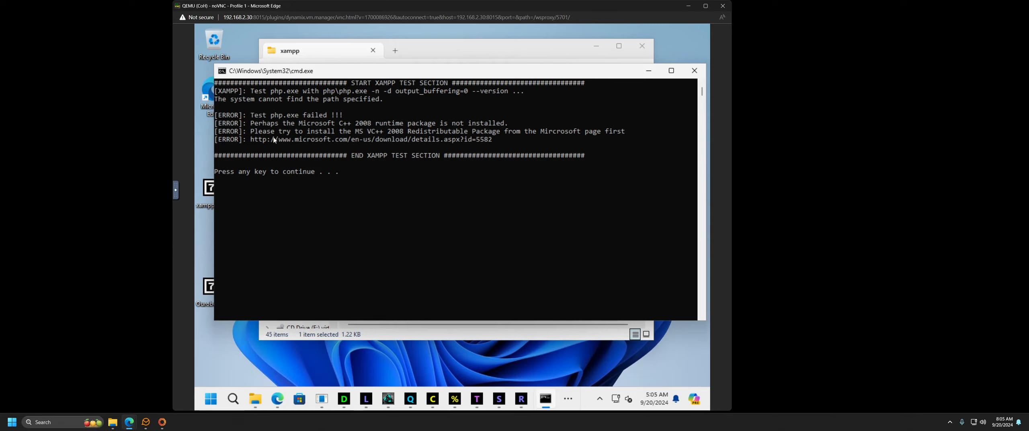
Step: Copy the Microsoft download URL from the VC++ 2008 runtime error and return to the wiki
drag(493, 140, 252, 141)
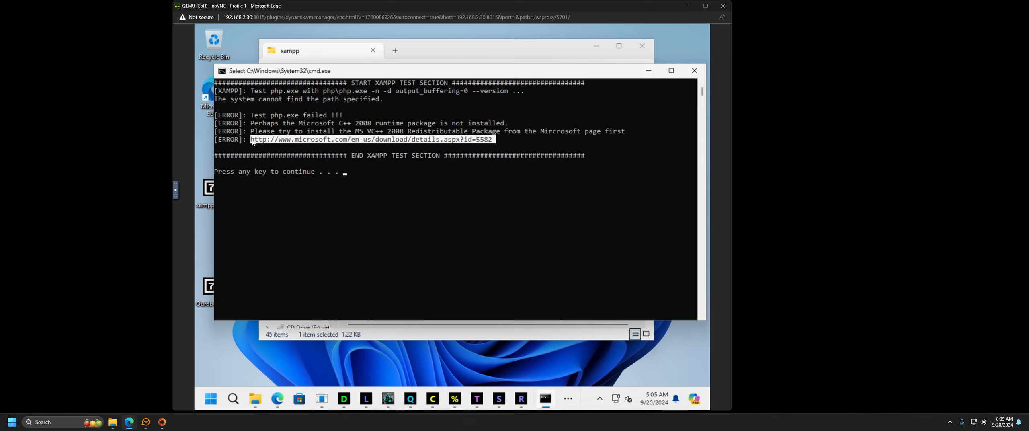
right_click(266, 142)
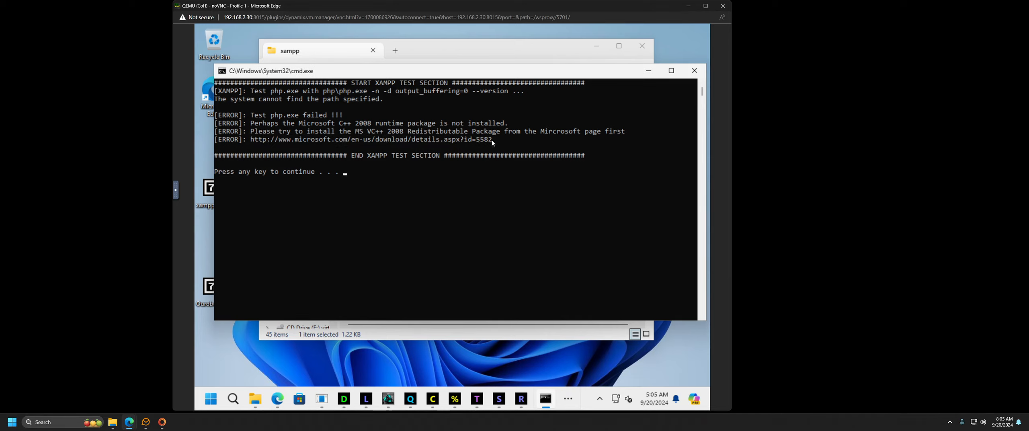
drag(493, 140, 271, 140)
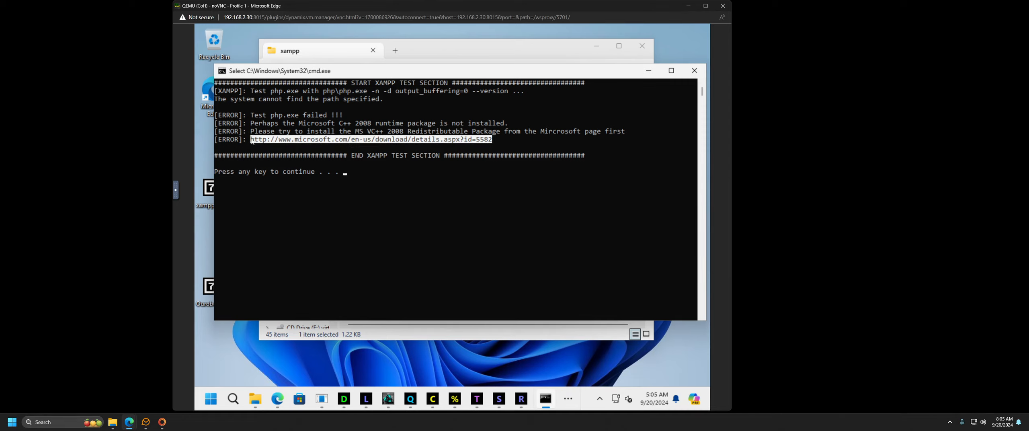
right_click(252, 141)
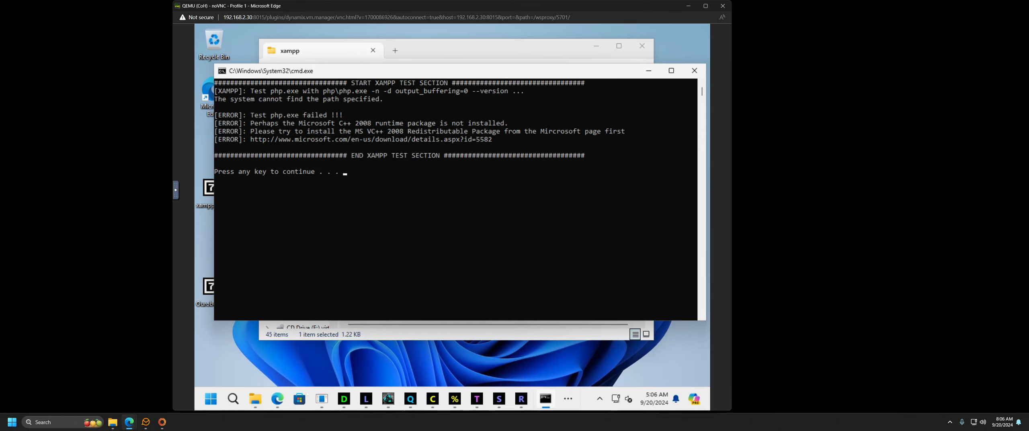
click(277, 399)
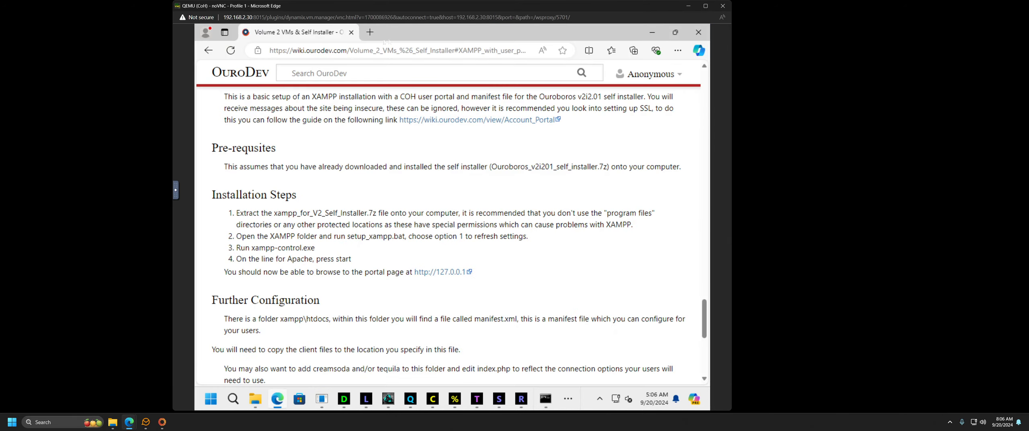
Step: Load the copied Microsoft download URL in a new Edge tab
click(370, 32)
right_click(367, 50)
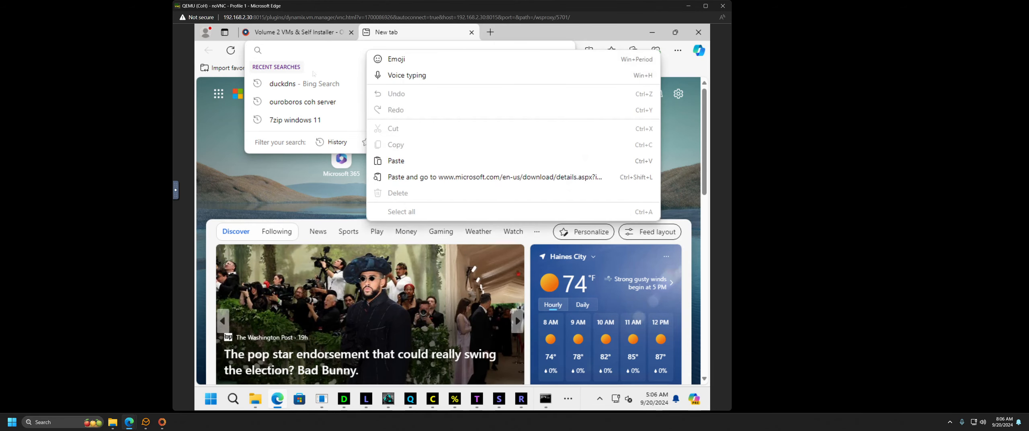
click(384, 160)
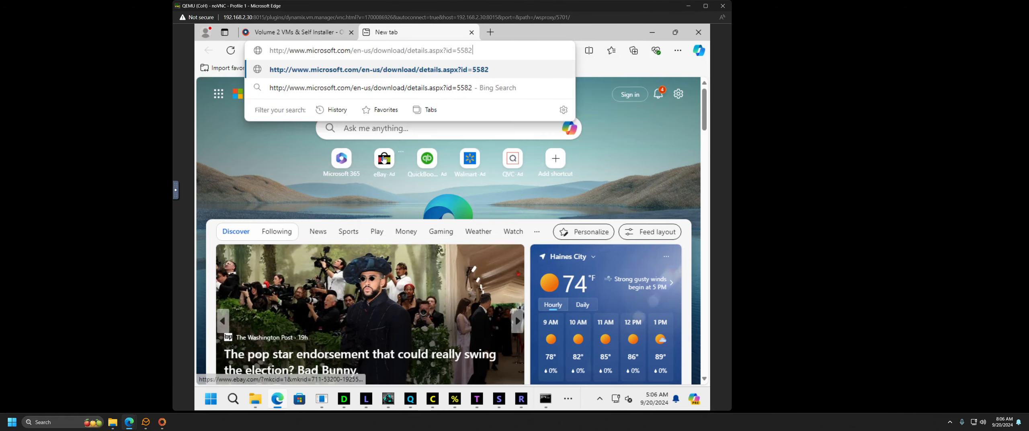
key(Return)
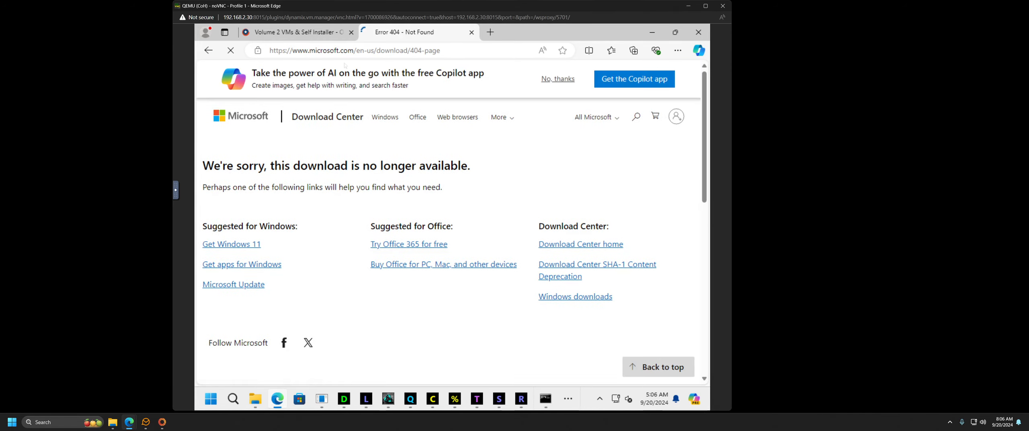
Step: Replace the 404 page's address with a '2008 runtimes' web search
click(349, 51)
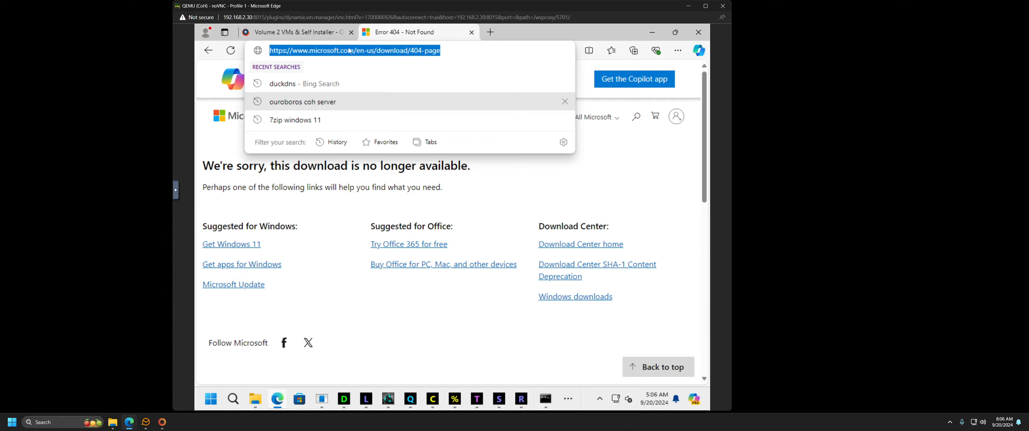
text(2008 )
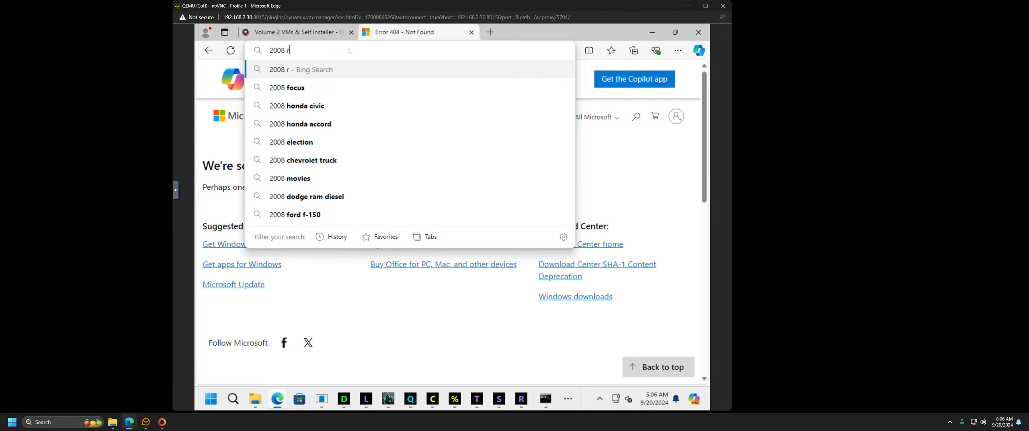
text(runtimes)
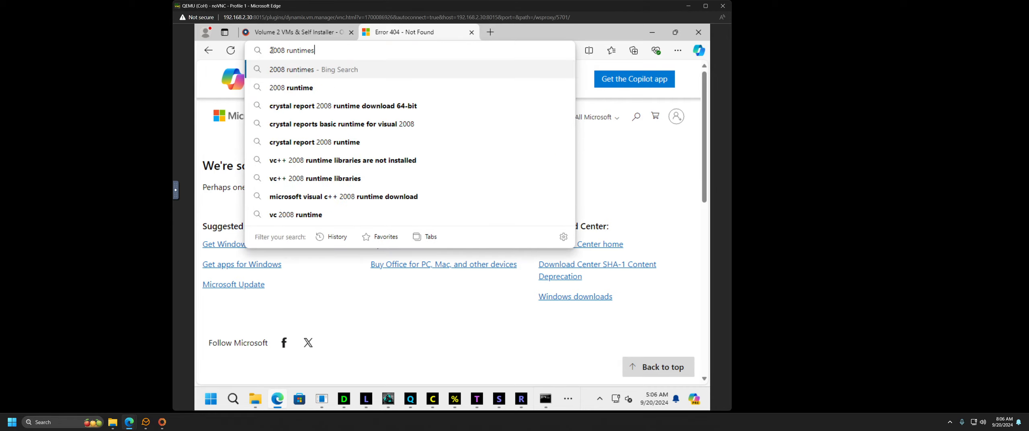
click(271, 49)
key(Return)
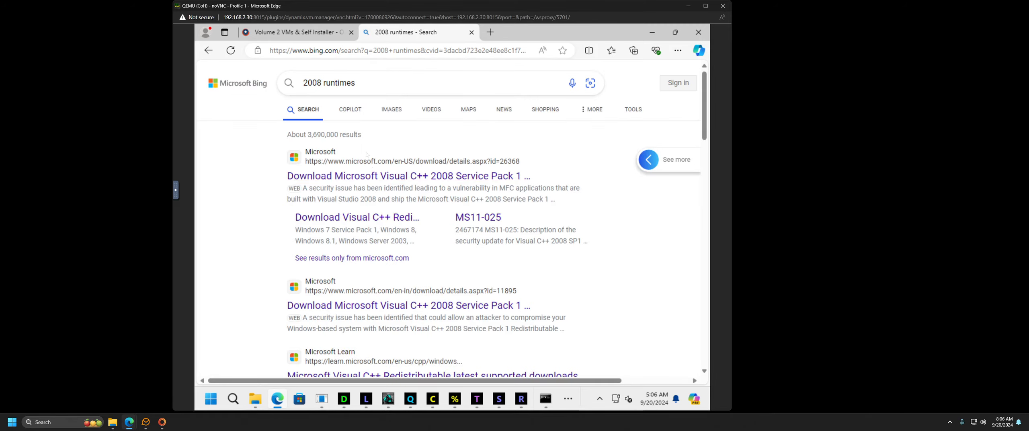
Step: Open the first result, the Visual C++ 2008 SP1 Download Center page
click(416, 177)
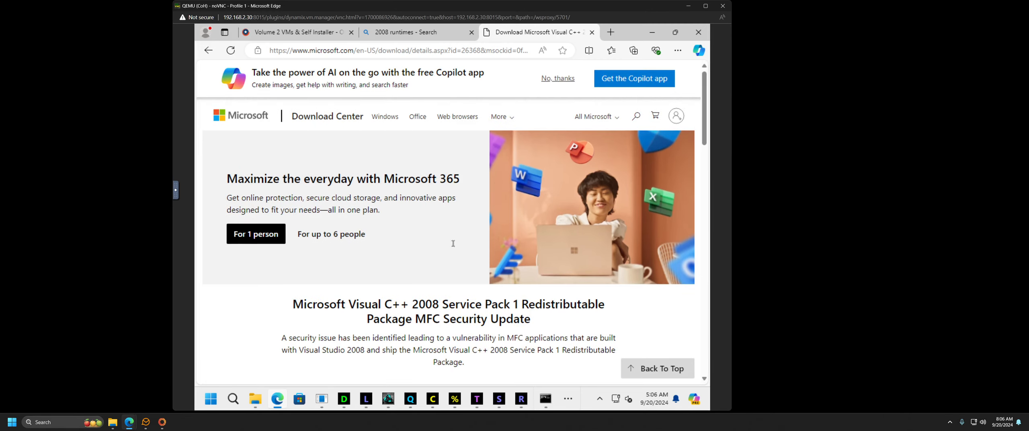
scroll(460, 254, down, 3)
scroll(401, 325, down, 2)
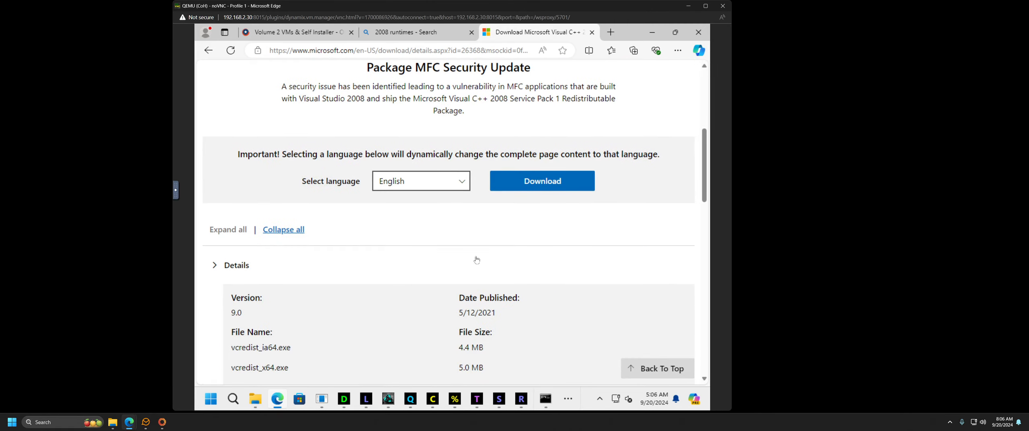
scroll(400, 325, down, 2)
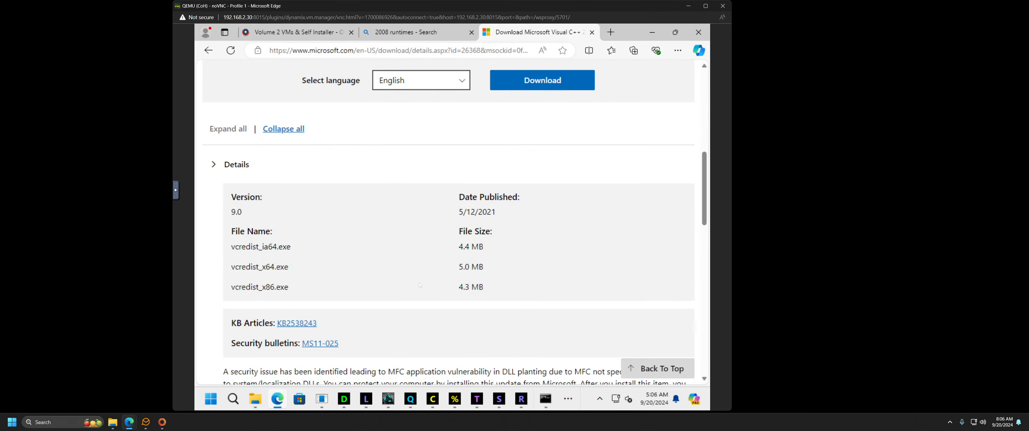
scroll(420, 285, up, 5)
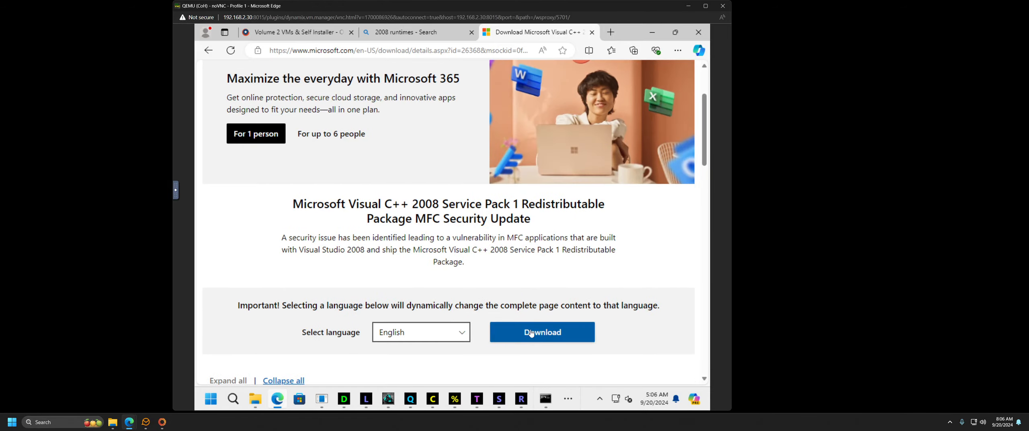
Step: Download vcredist_x64.exe and launch it from the Downloads flyout
click(531, 333)
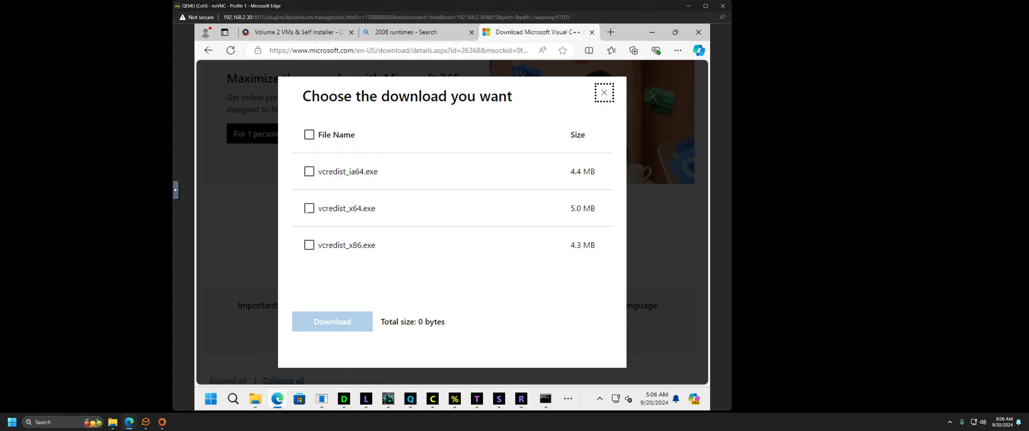
click(307, 209)
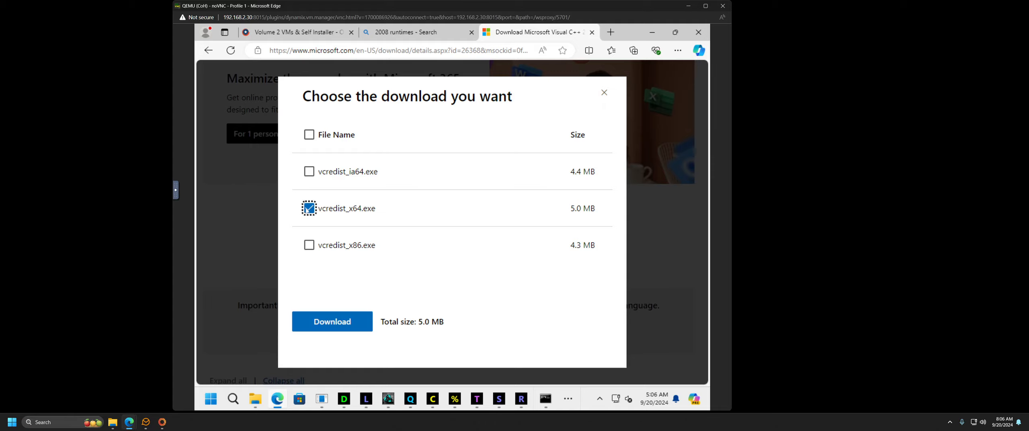
click(342, 323)
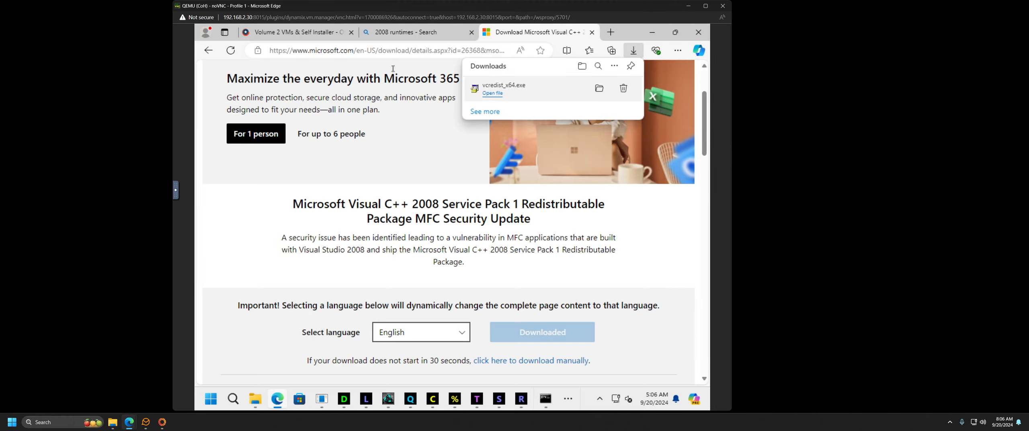
click(487, 94)
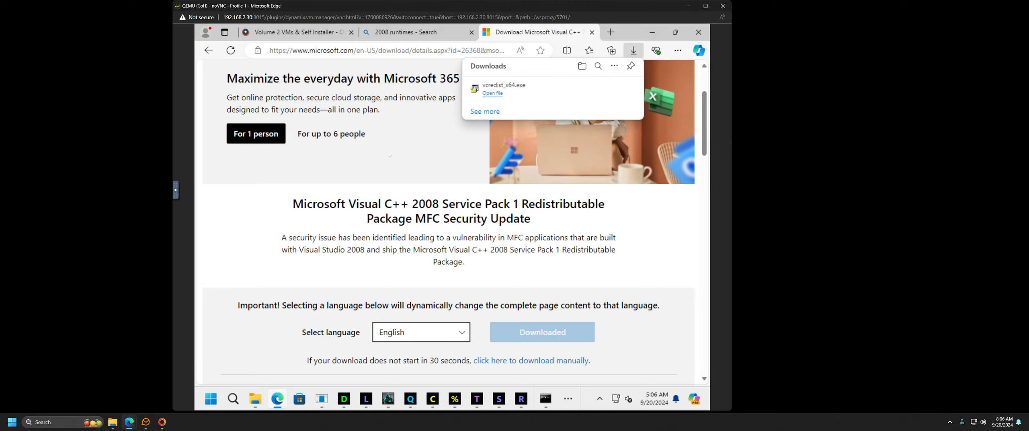
scroll(384, 139, up, 2)
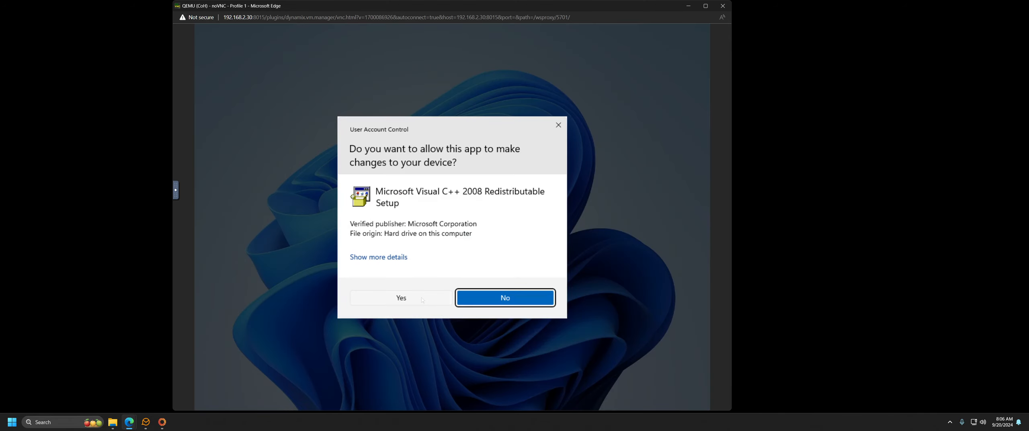
Step: Allow, install and finish the Visual C++ 2008 Redistributable setup, then minimize the browser
click(422, 300)
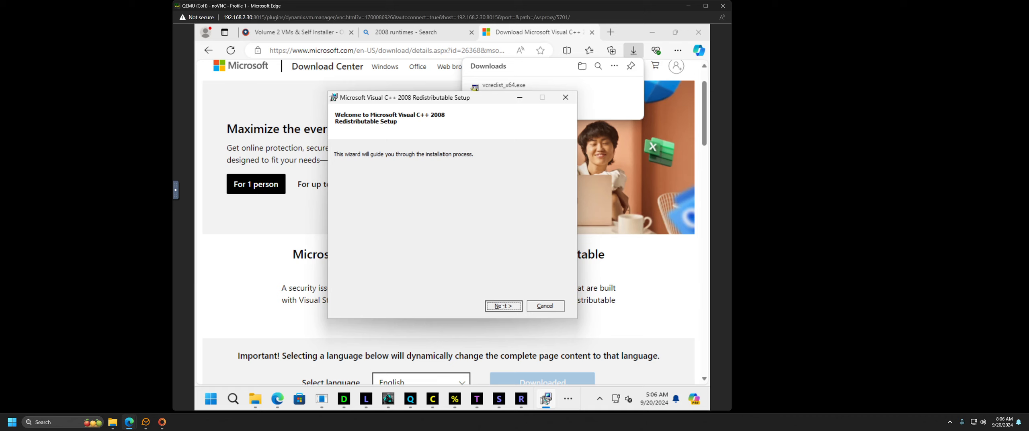
click(502, 306)
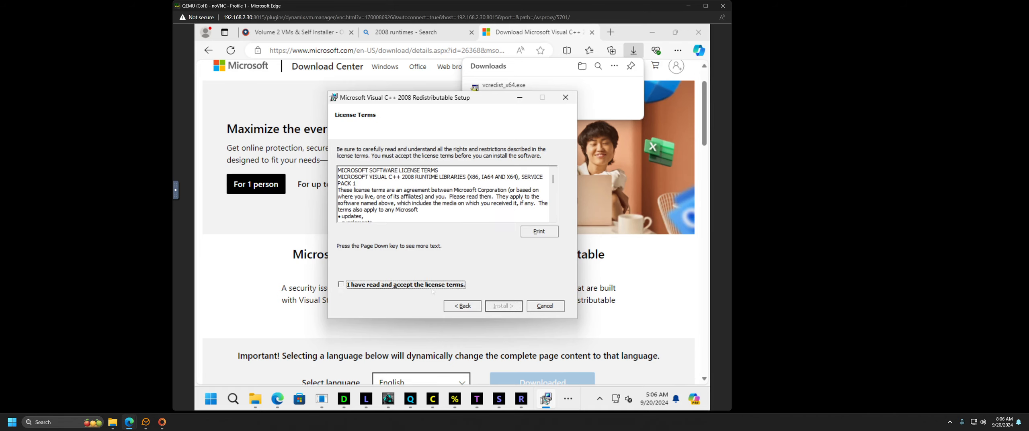
click(507, 306)
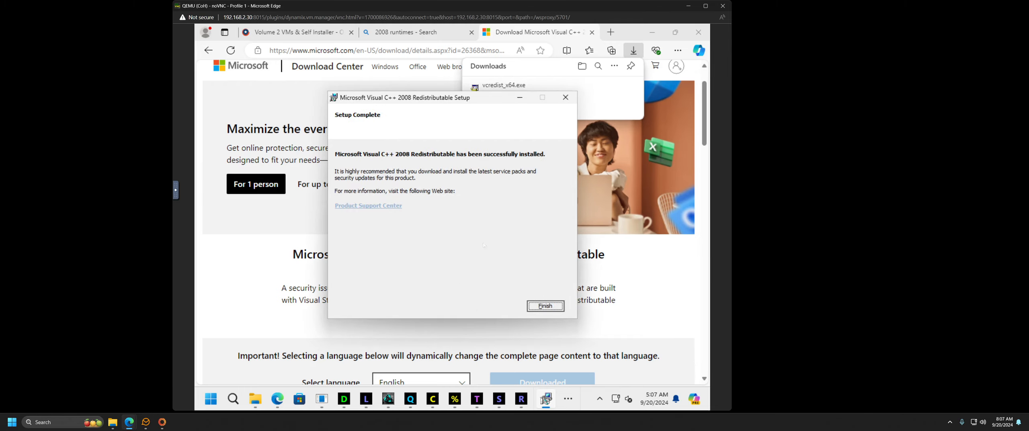
click(546, 306)
click(652, 32)
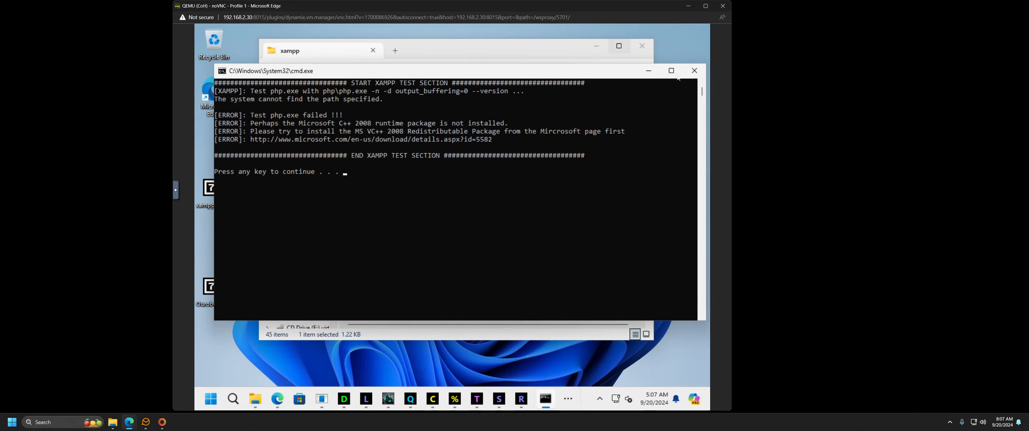
Step: Close the old error console and rerun setup_xampp.bat as administrator
click(694, 71)
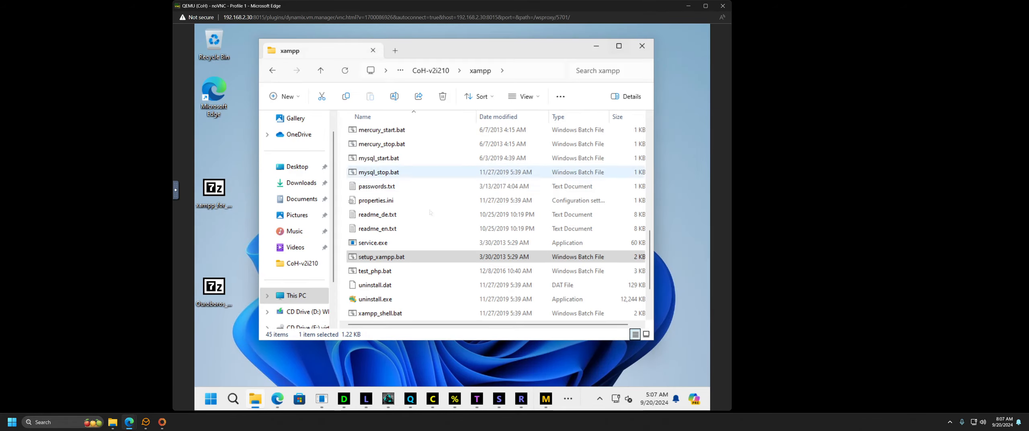
right_click(378, 258)
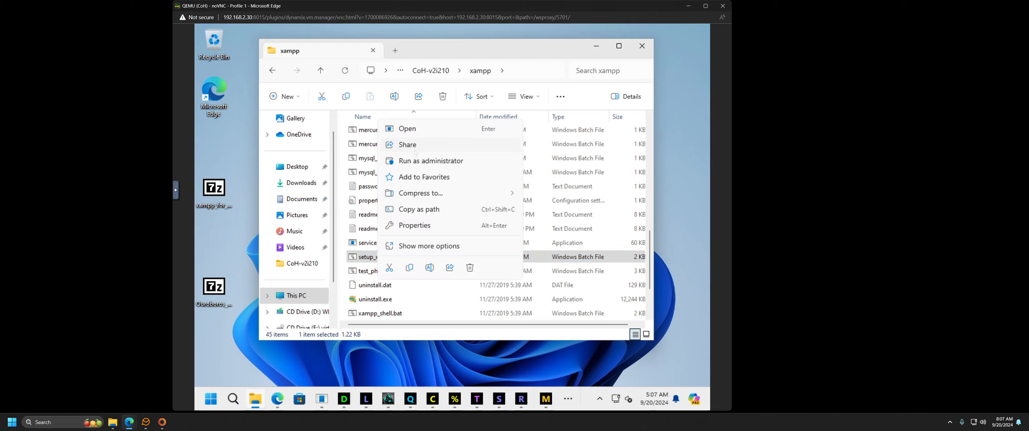
click(420, 160)
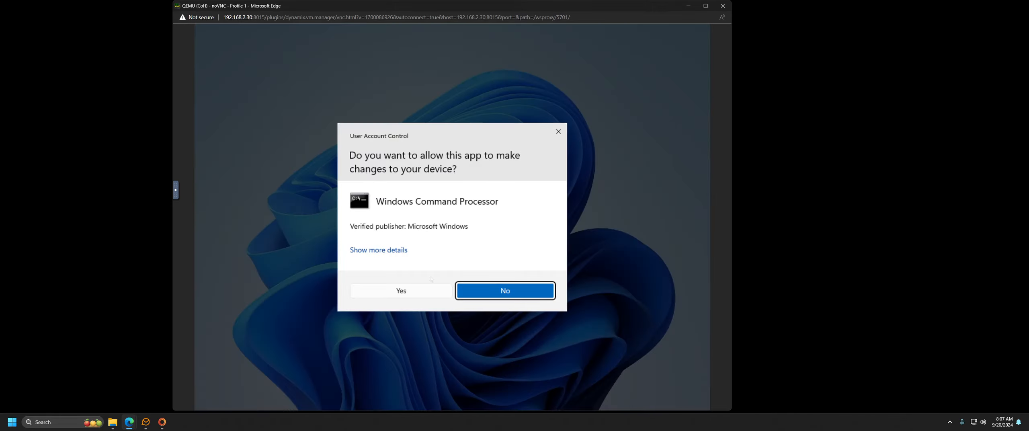
click(403, 291)
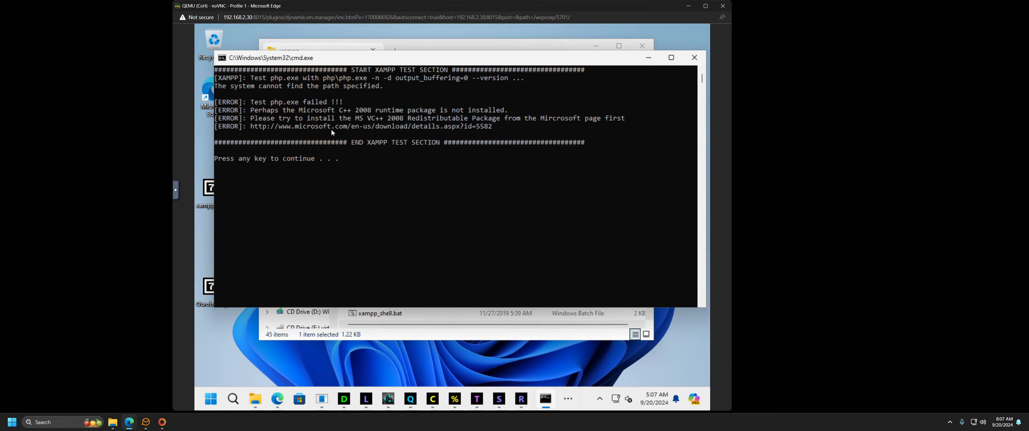
Step: Copy the 'Microsoft C++ 2008 runtime' phrase from the new error and switch to Edge
mouse_move(300, 110)
mouse_down()
mouse_move(400, 111)
mouse_move(299, 115)
mouse_up()
right_click(401, 113)
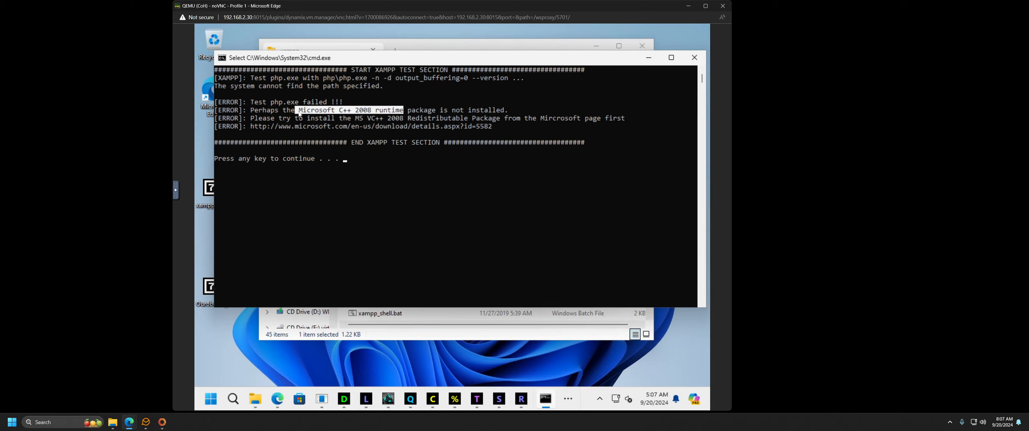
right_click(302, 114)
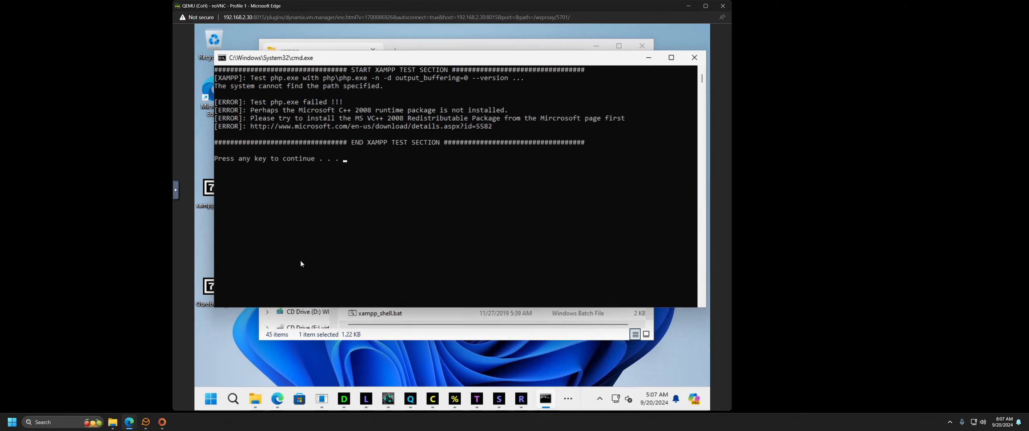
click(278, 399)
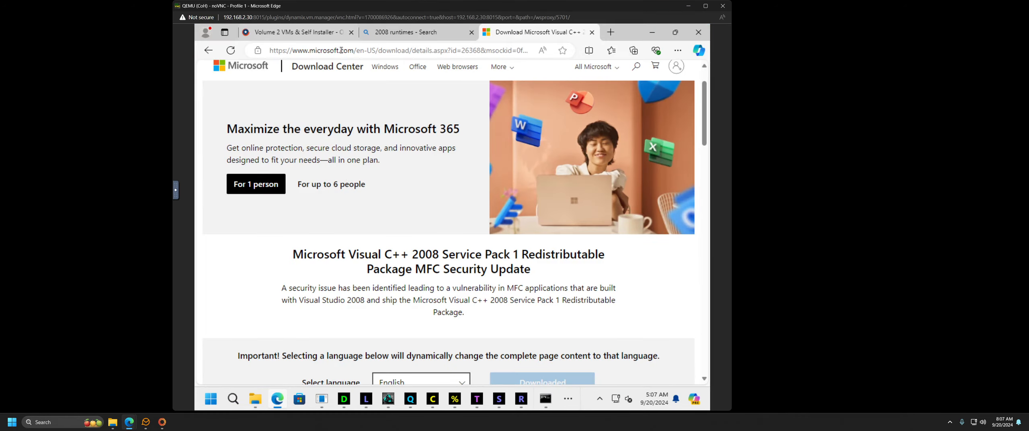
Step: Search Bing for the pasted 'Microsoft C++ 2008 runtime' phrase
click(341, 50)
text(Microsoft C++ 2008 runtime)
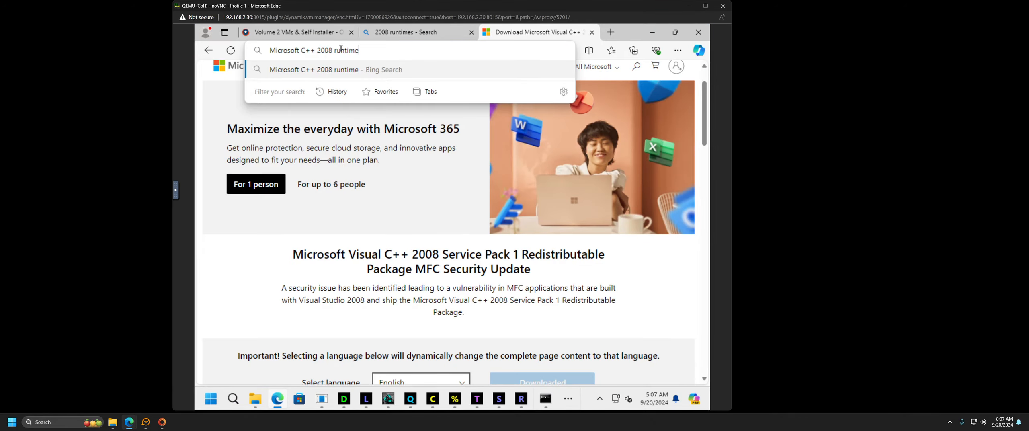
key(Return)
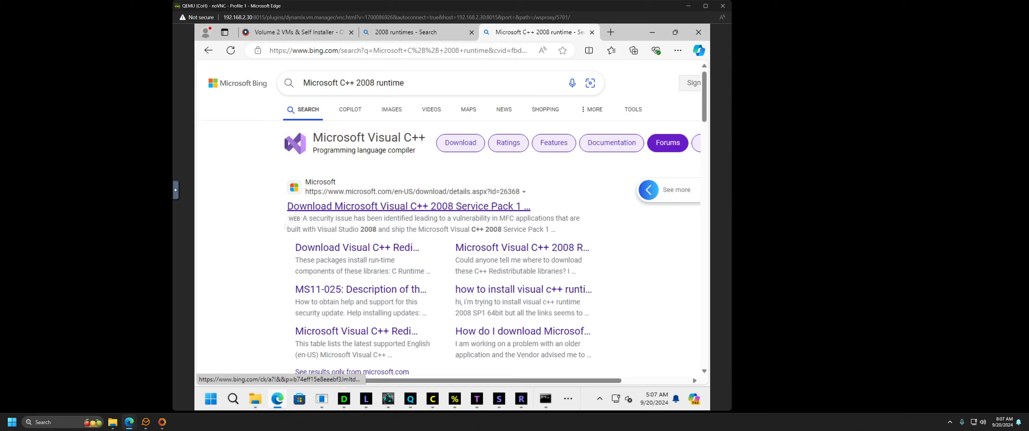
scroll(284, 226, down, 6)
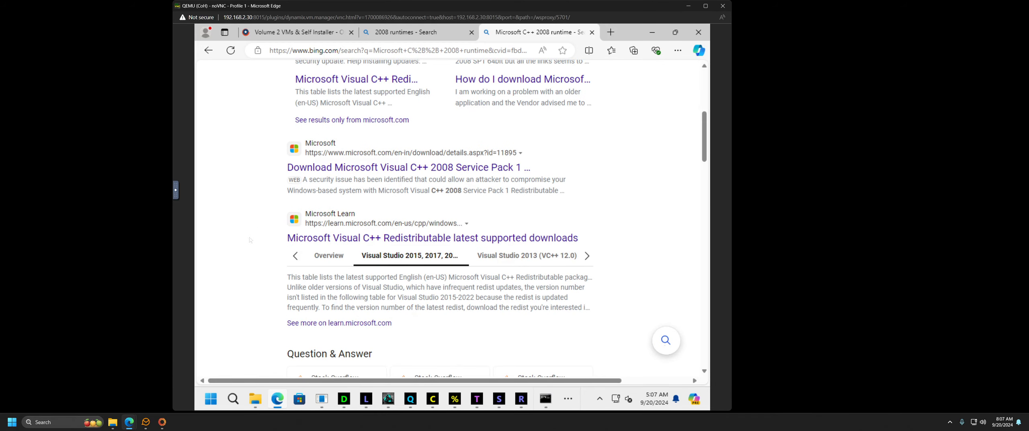
scroll(253, 239, down, 4)
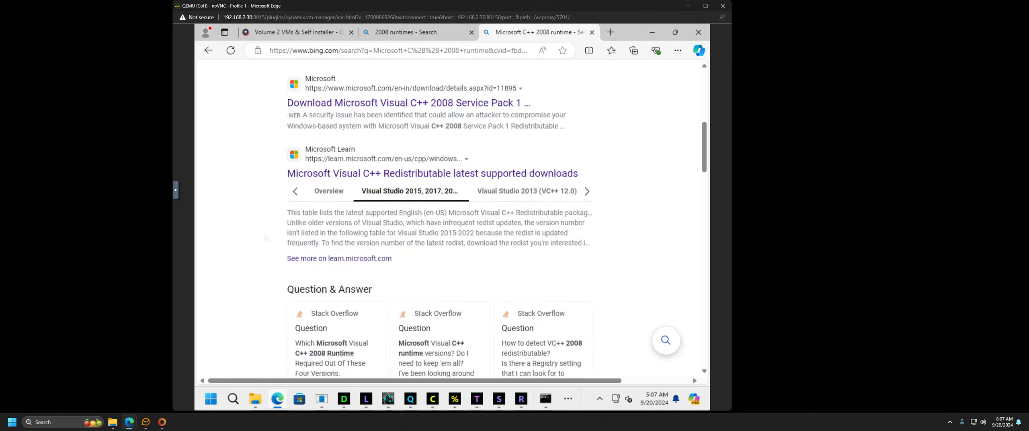
scroll(258, 236, up, 10)
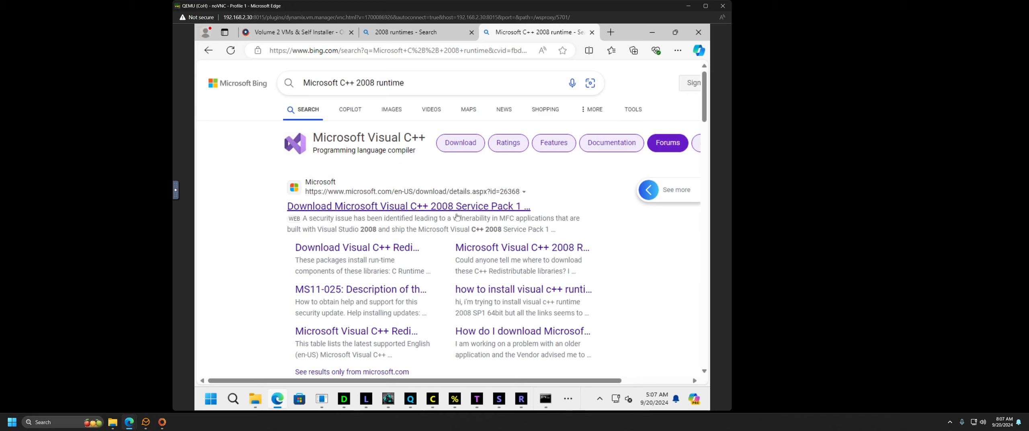
Step: Open and read the Microsoft Answers thread on Visual C++ 2008 Redistributable downloads
click(495, 251)
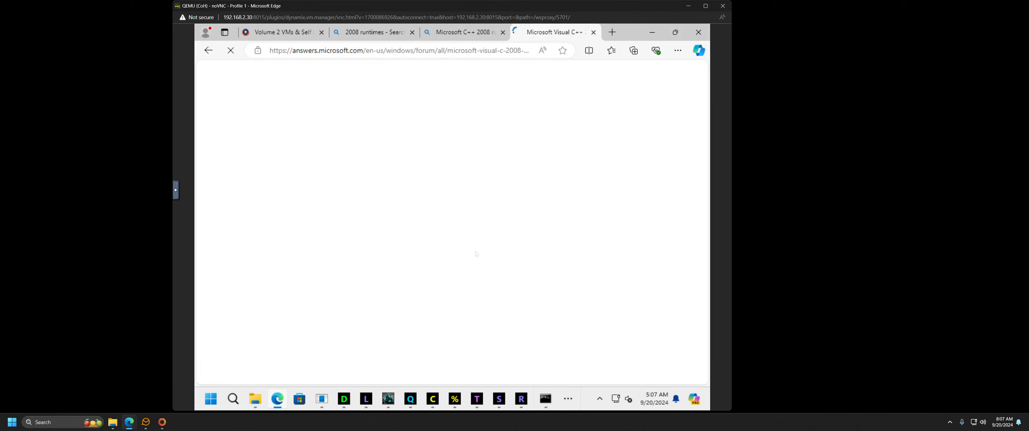
scroll(302, 244, down, 3)
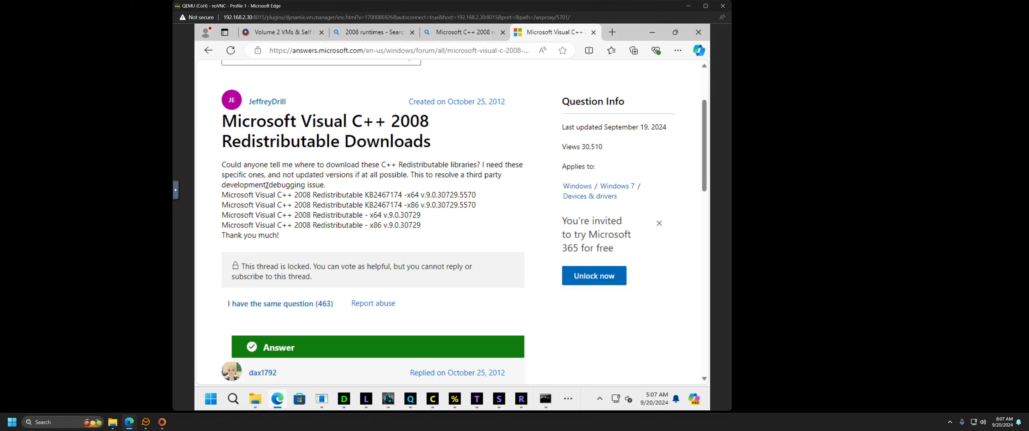
scroll(209, 259, down, 3)
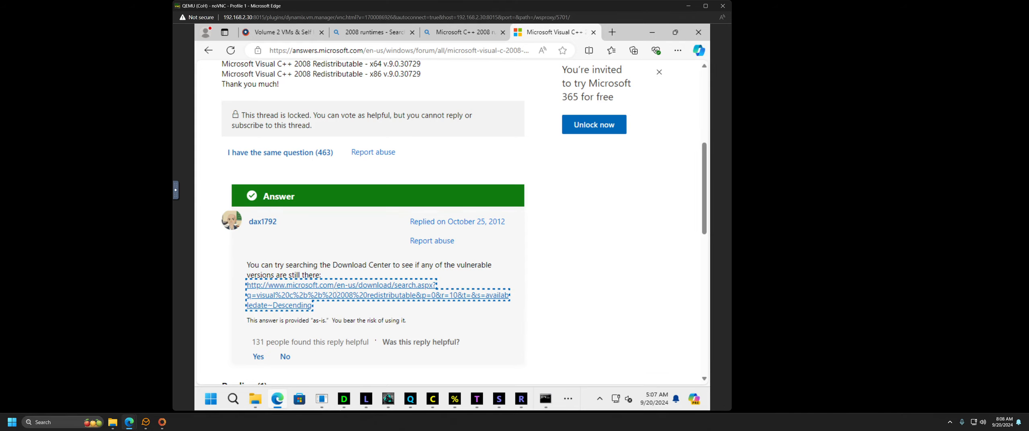
Step: Search the Microsoft Download Center for older packages and browse to the second results page
click(335, 289)
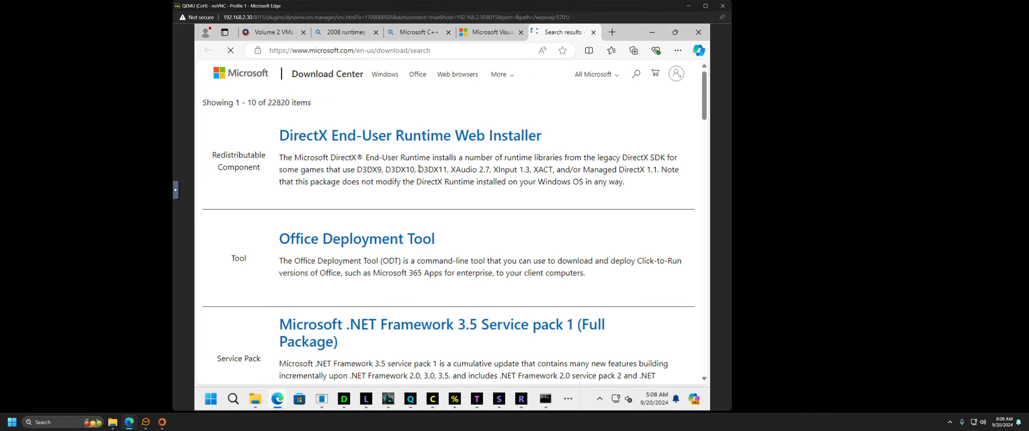
scroll(337, 233, down, 12)
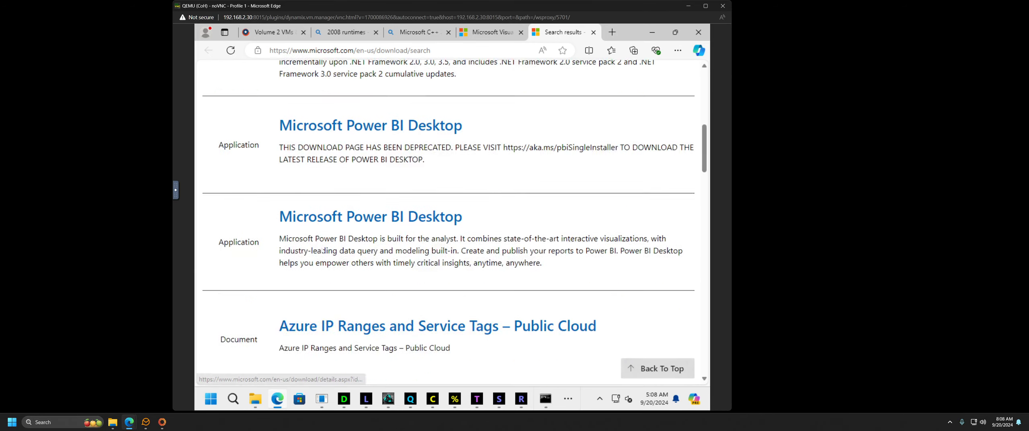
scroll(320, 246, down, 4)
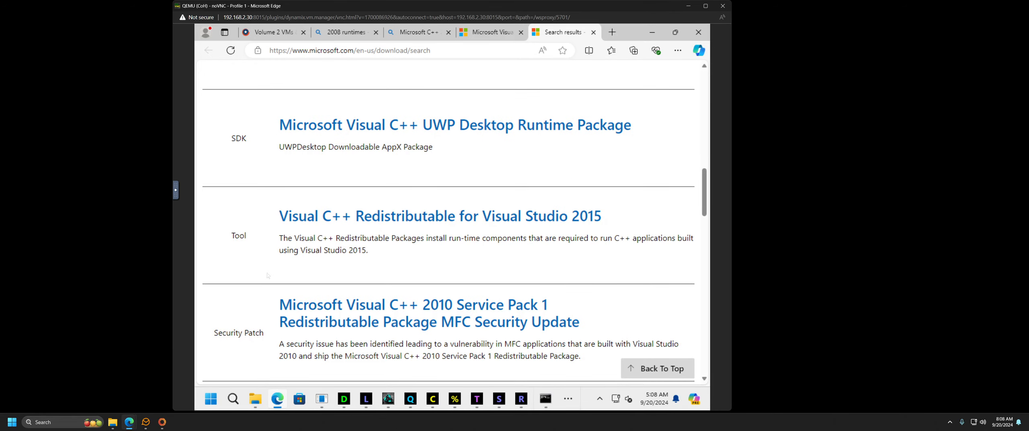
scroll(268, 275, down, 5)
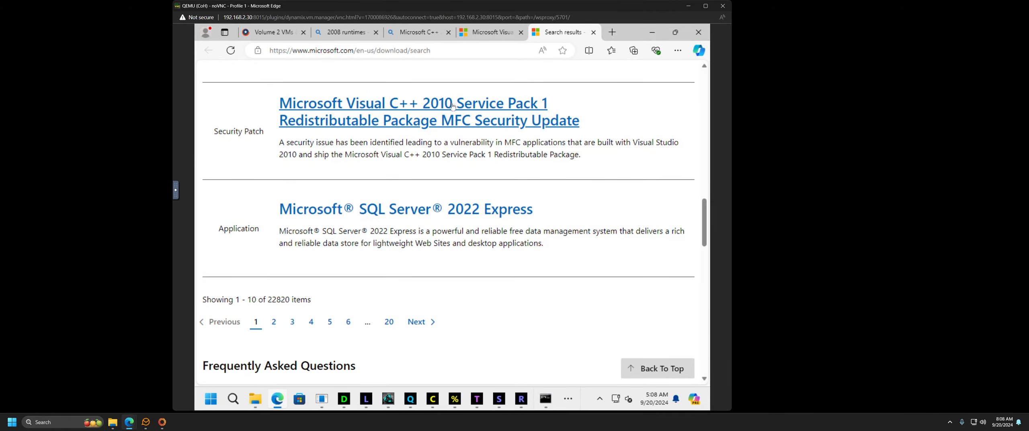
click(273, 322)
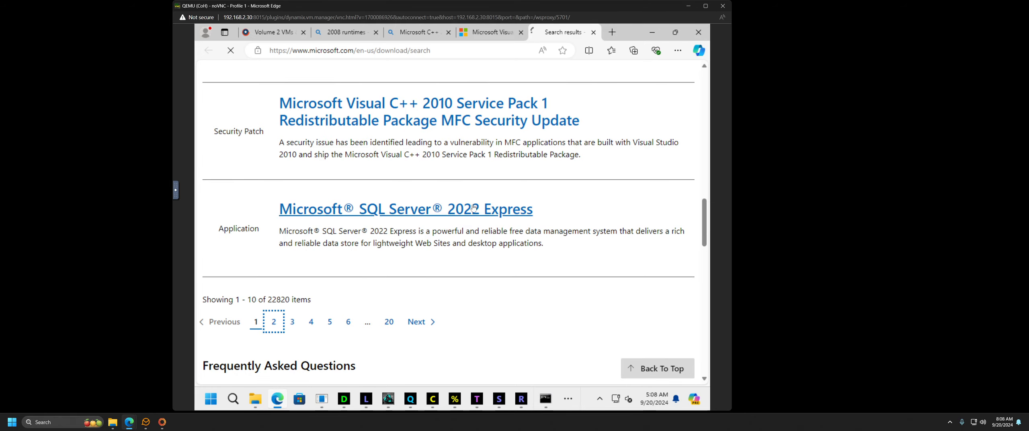
scroll(261, 226, down, 5)
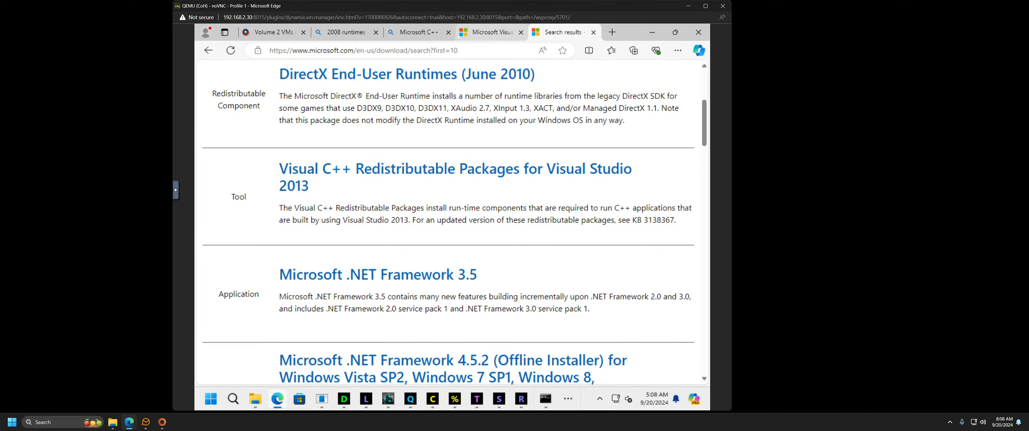
Step: Find the Visual C++ 2008 SP1 Redistributable download page via Bing, then close Edge
click(426, 36)
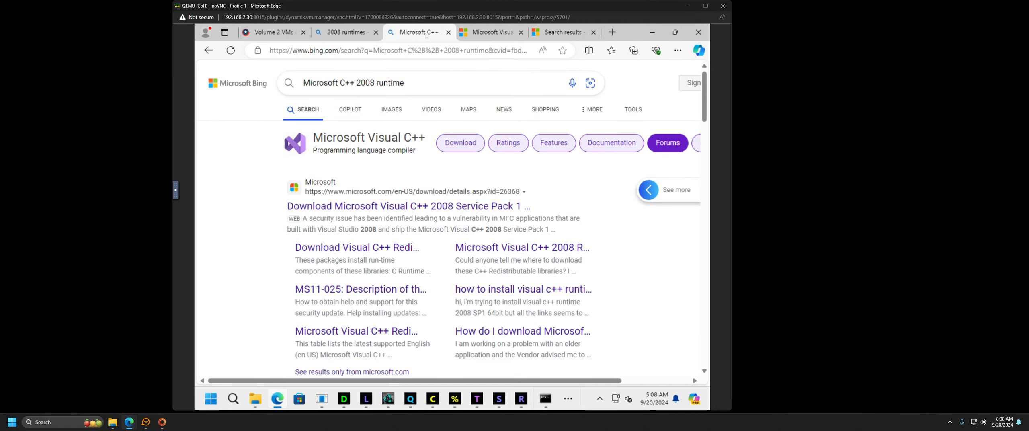
scroll(267, 235, down, 5)
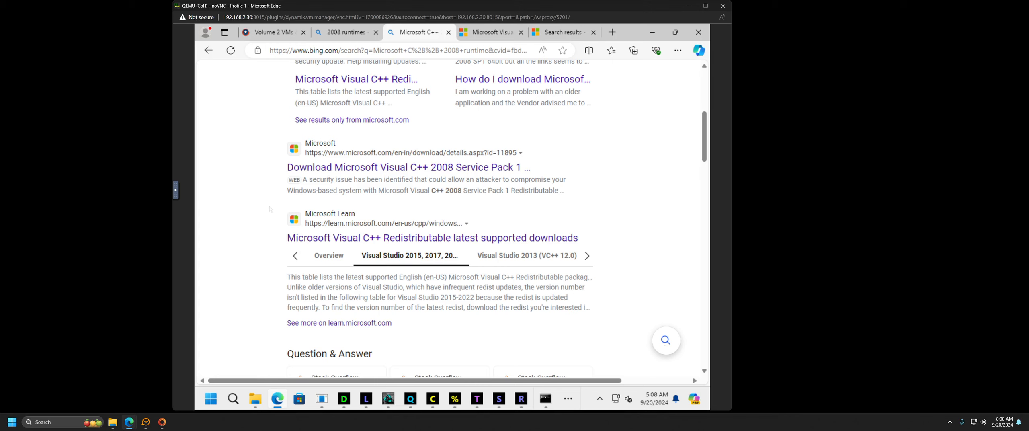
scroll(258, 224, down, 6)
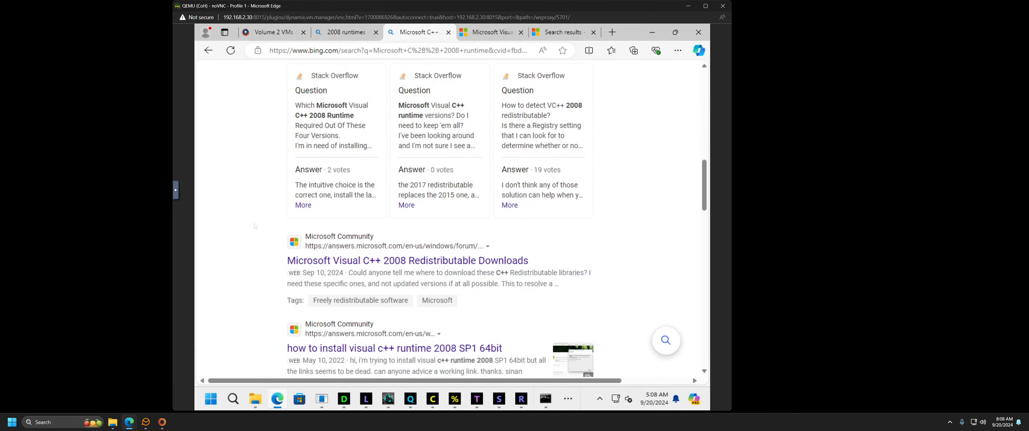
scroll(255, 226, down, 2)
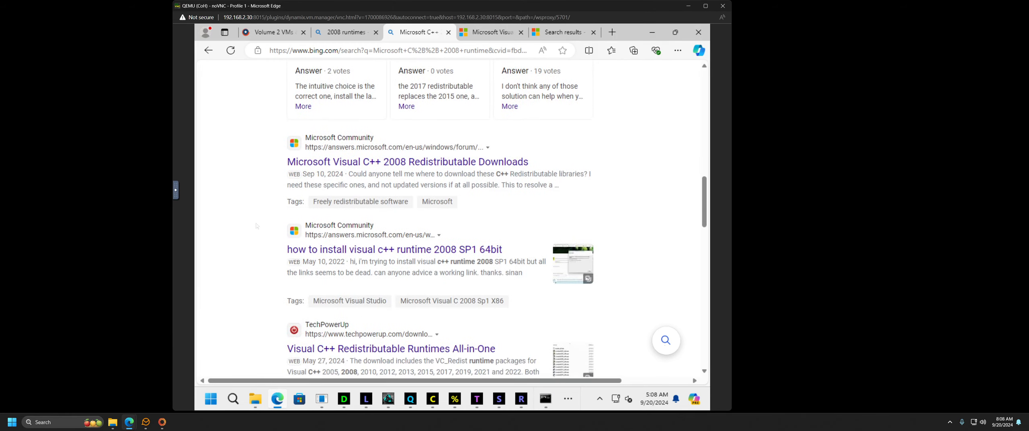
click(379, 163)
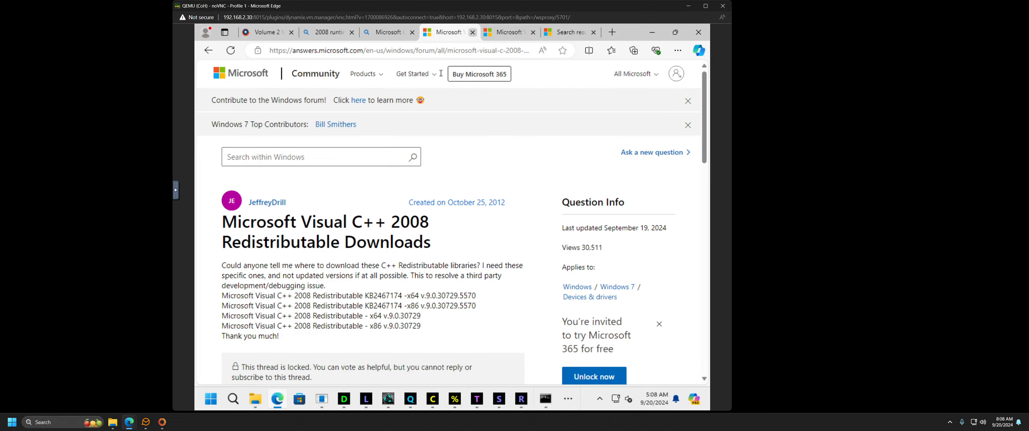
click(207, 53)
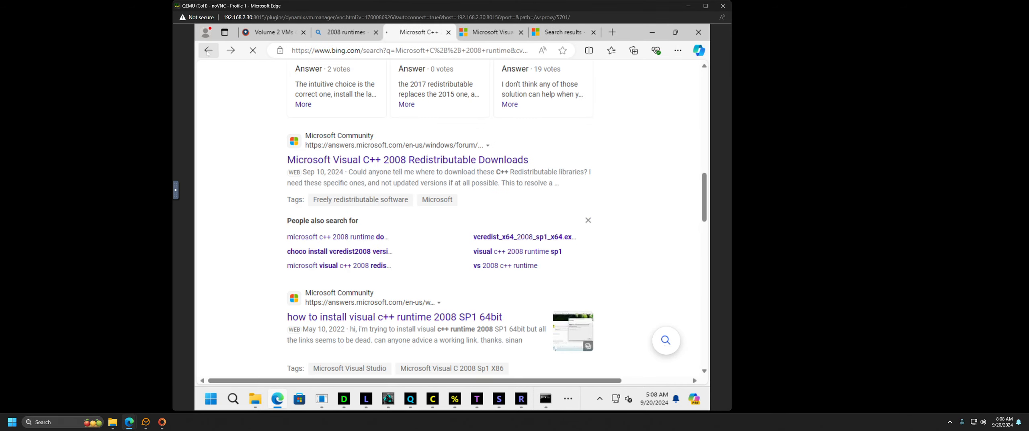
click(207, 53)
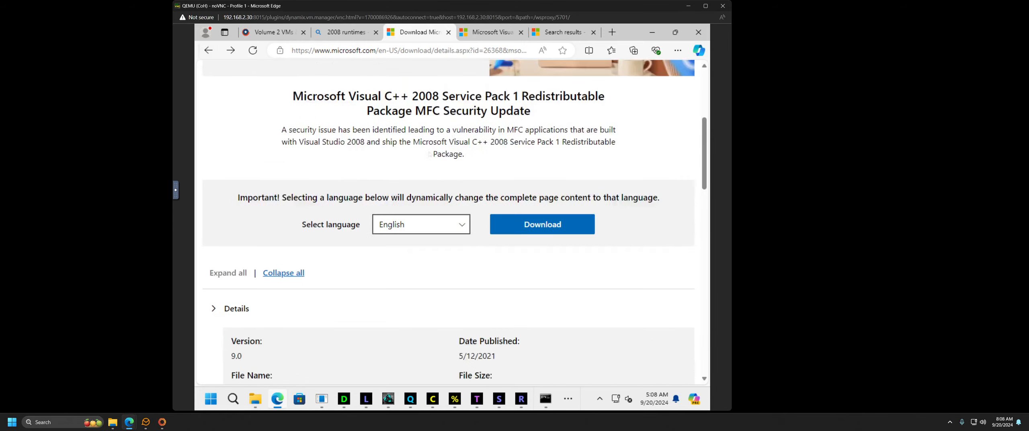
click(702, 37)
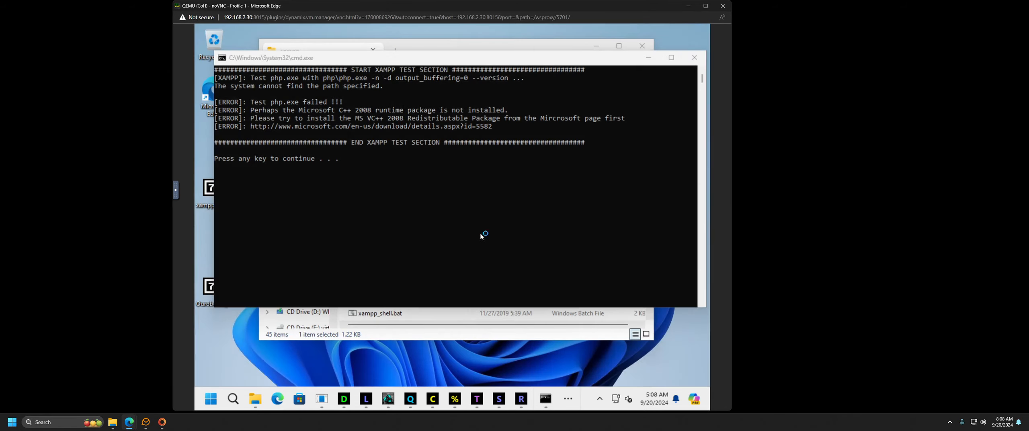
Step: Run the Shutdown_Server shortcut in the CoH-v2i210 folder
click(410, 334)
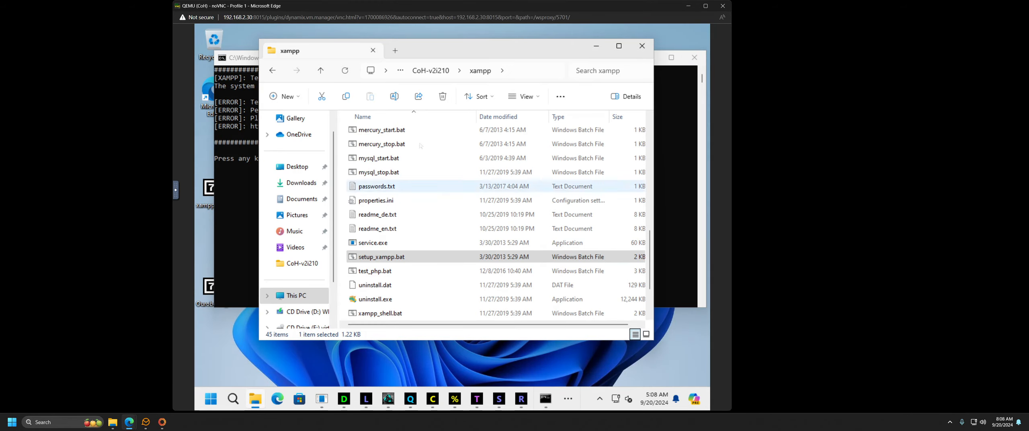
click(430, 70)
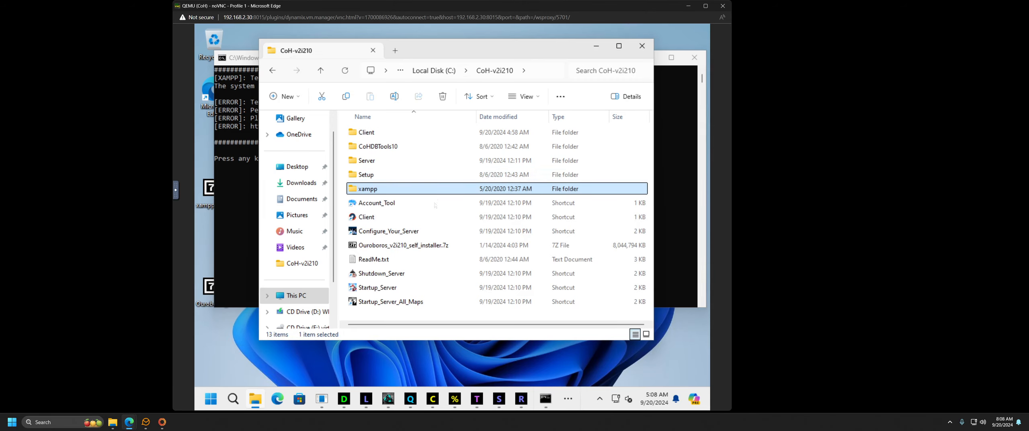
click(380, 277)
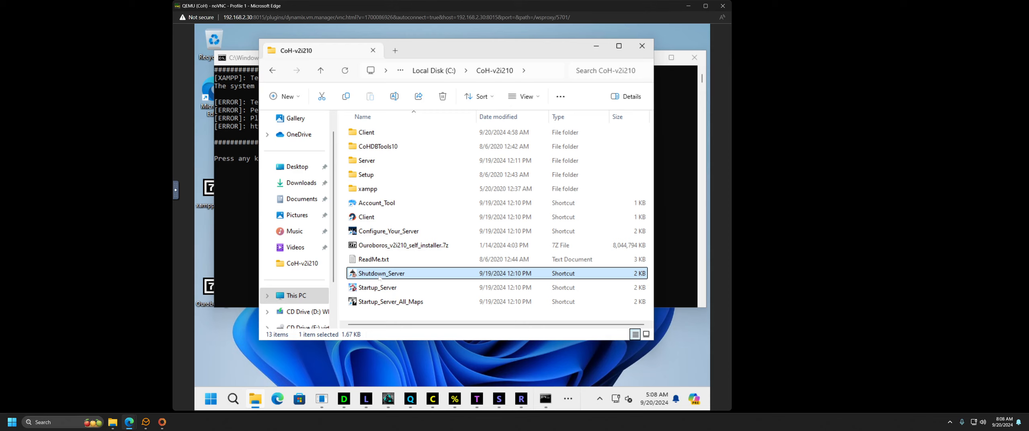
double_click(379, 277)
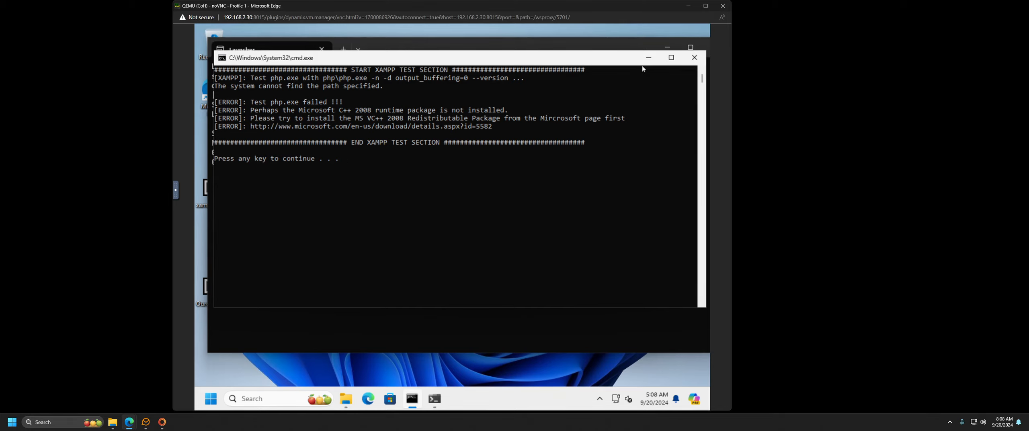
Step: Close the XAMPP test console, the server Launcher console and the CoH-v2i210 folder window
click(694, 58)
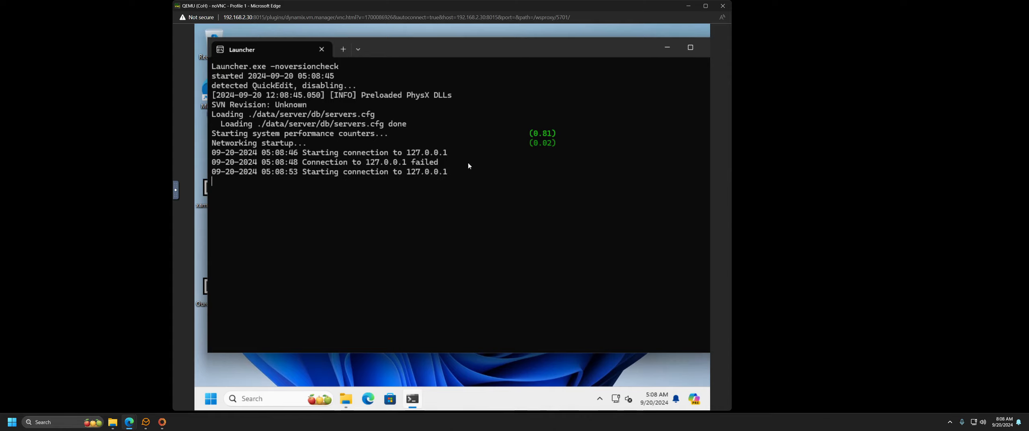
mouse_move(414, 400)
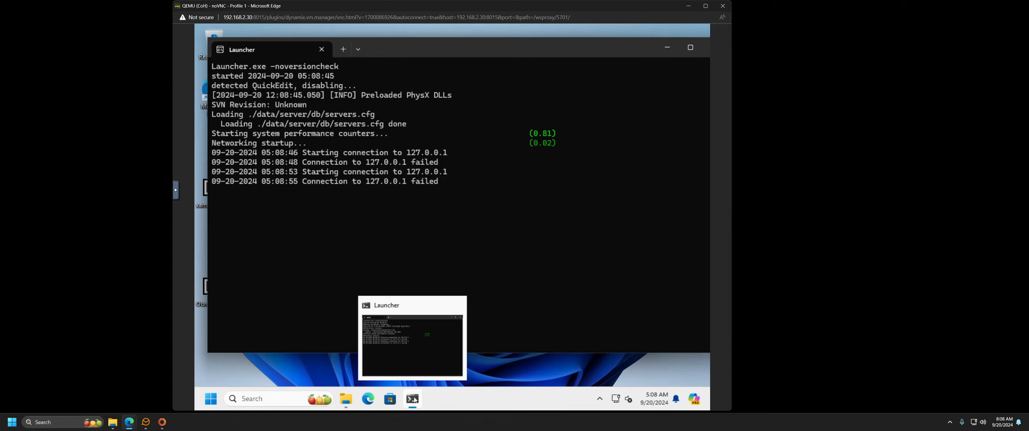
drag(639, 47, 613, 49)
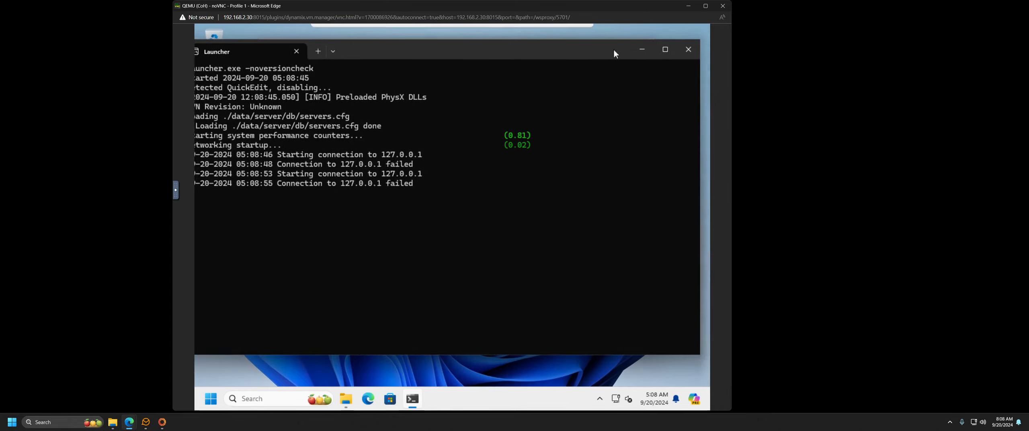
click(687, 51)
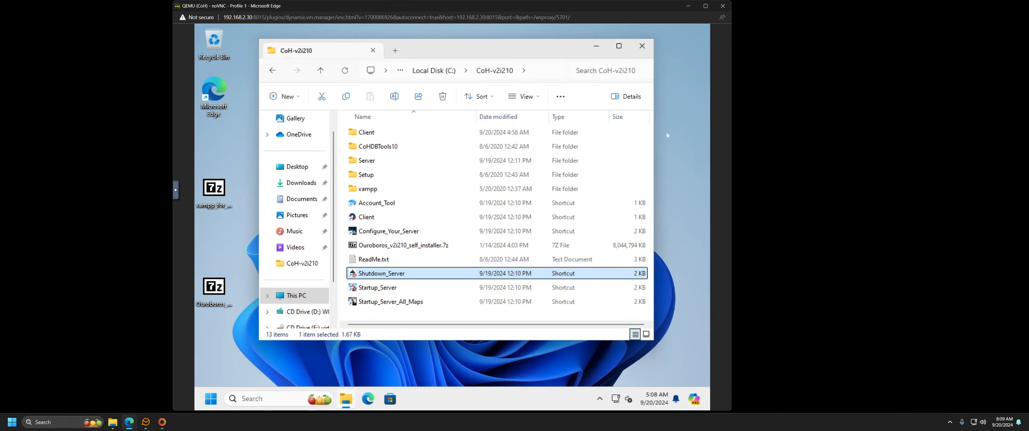
click(642, 46)
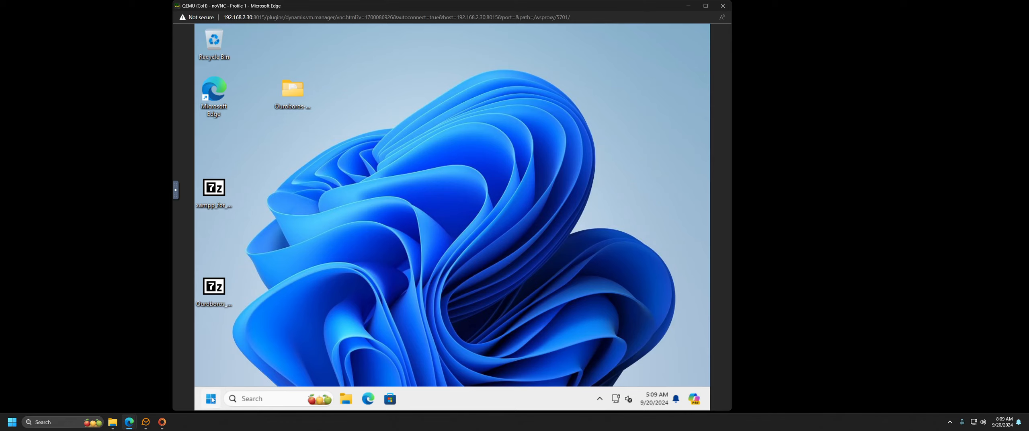
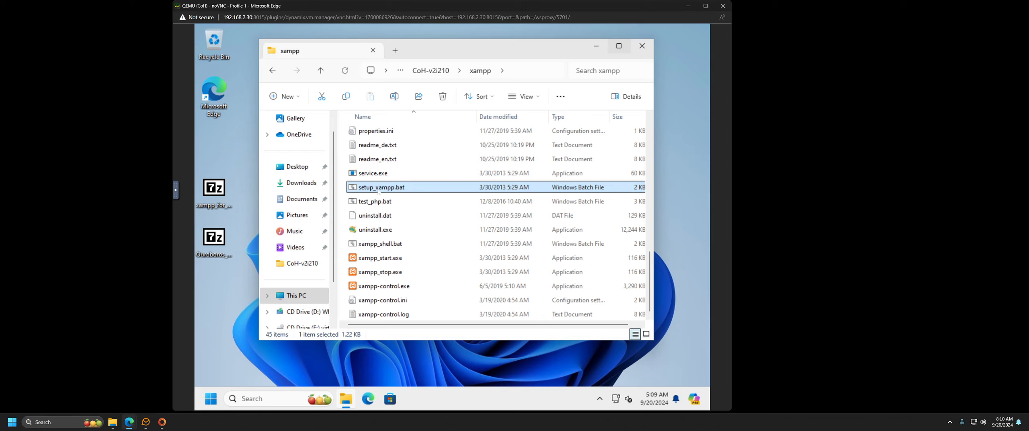
Step: Run setup_xampp.bat, choose option 1 to refresh the XAMPP installation paths, and close it
double_click(377, 191)
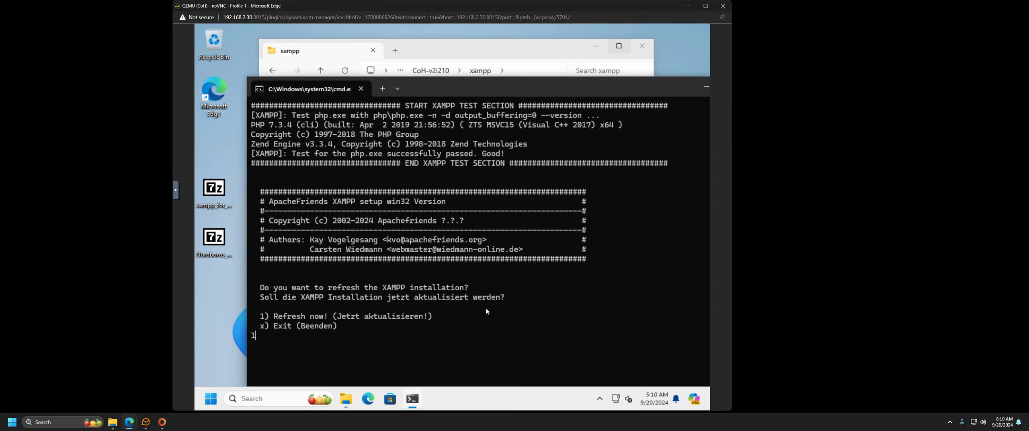
text(1)
key(Return)
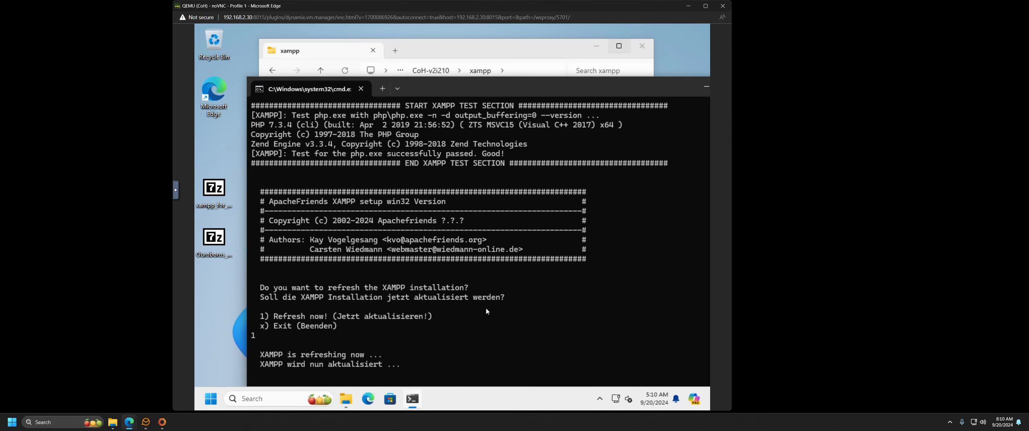
drag(521, 82, 470, 42)
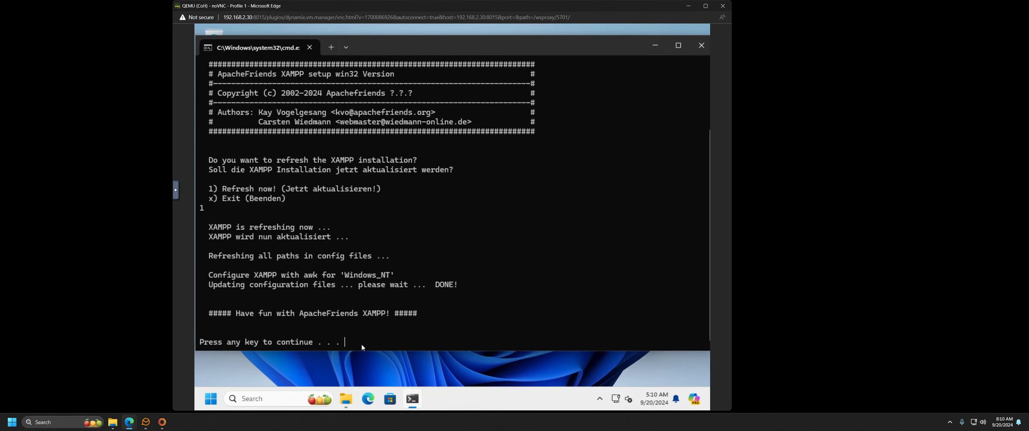
key(Return)
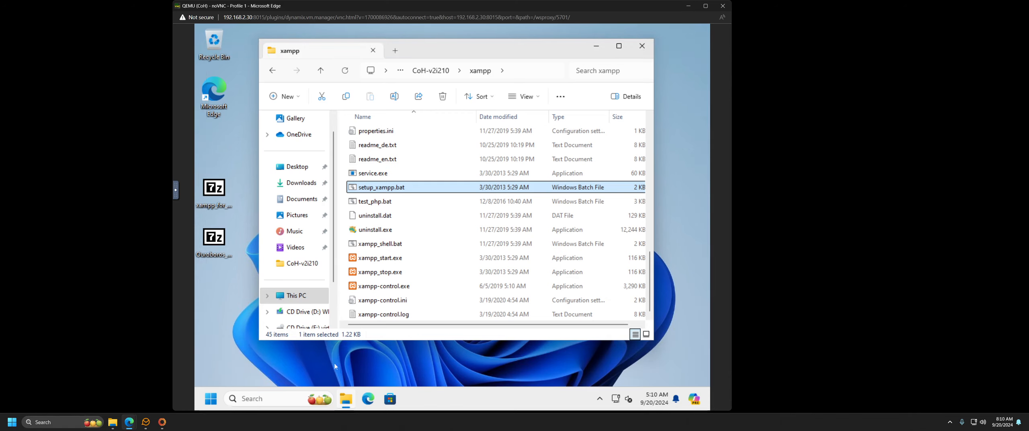
Step: Reopen the Volume 2 VMs & Self Installer wiki page from Edge's history
click(367, 399)
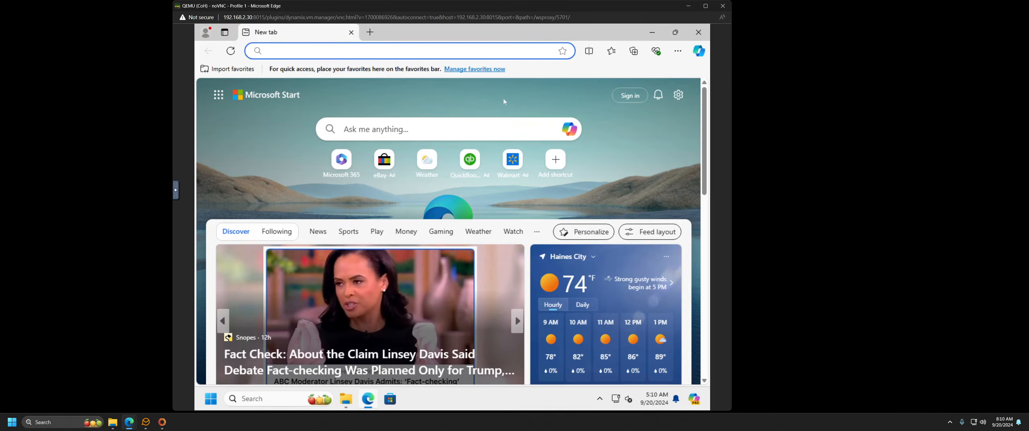
click(677, 50)
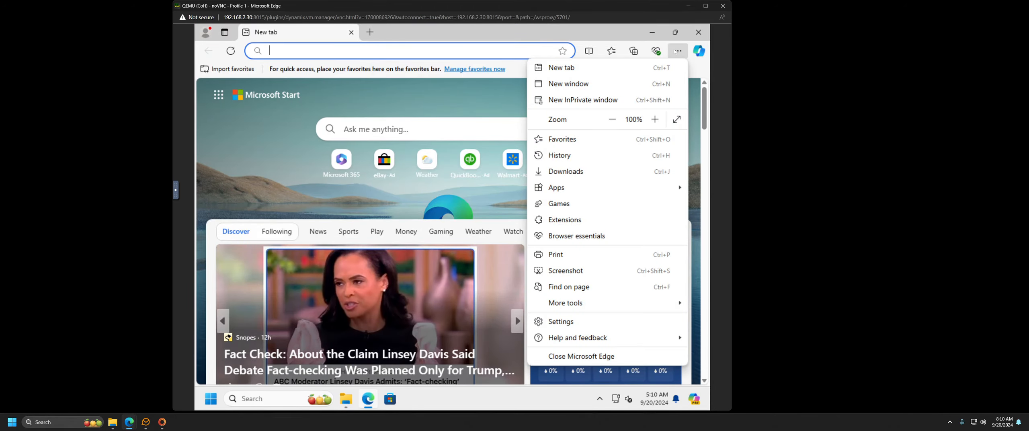
click(561, 156)
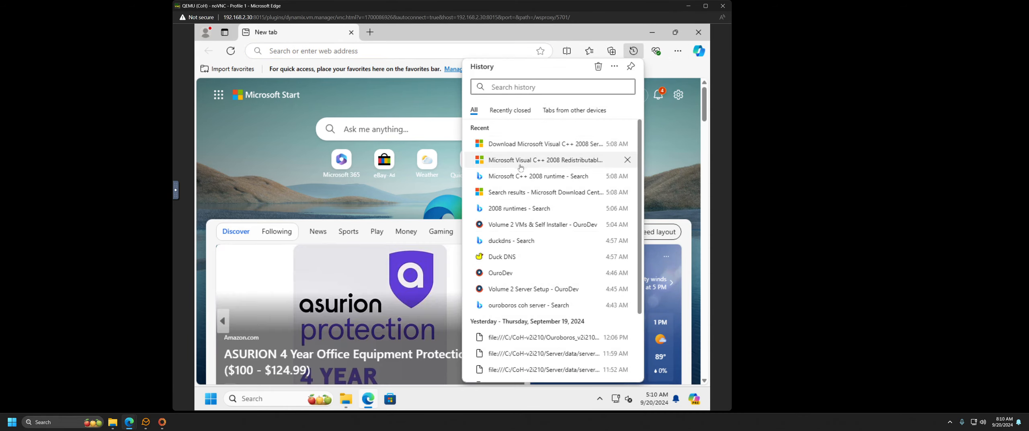
click(513, 224)
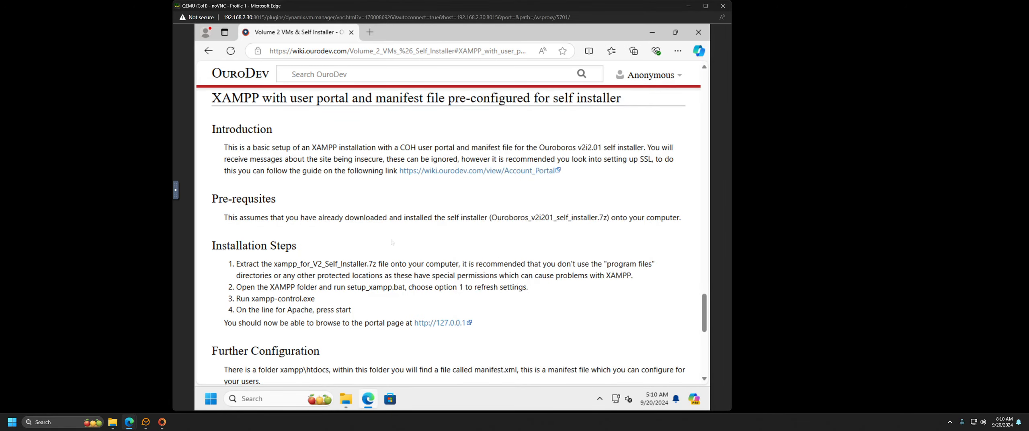
Step: Read through the guide's XAMPP installation section, then minimize Edge to show the xampp folder
scroll(392, 242, down, 5)
scroll(376, 260, down, 3)
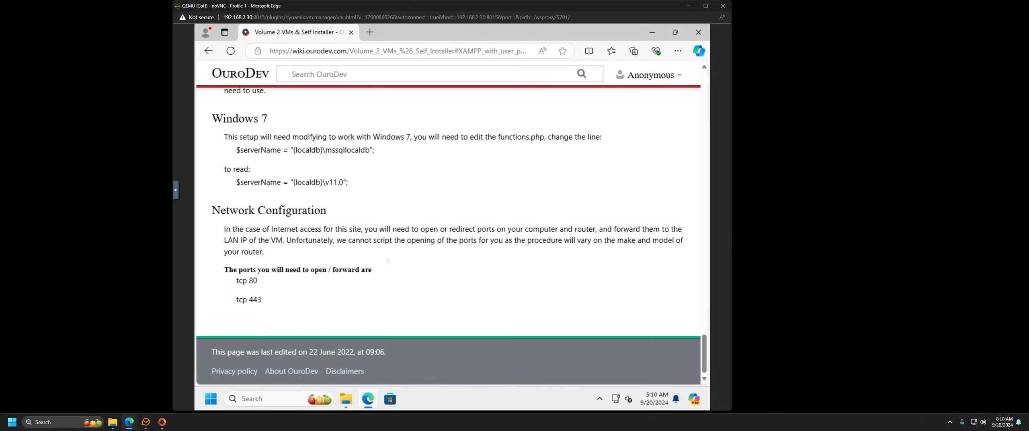
scroll(382, 255, up, 20)
scroll(384, 252, up, 15)
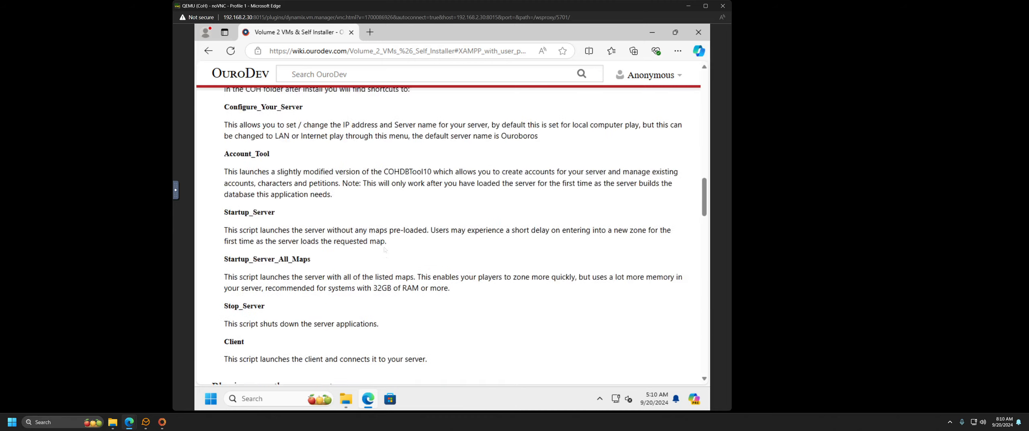
scroll(384, 250, down, 8)
scroll(384, 250, down, 6)
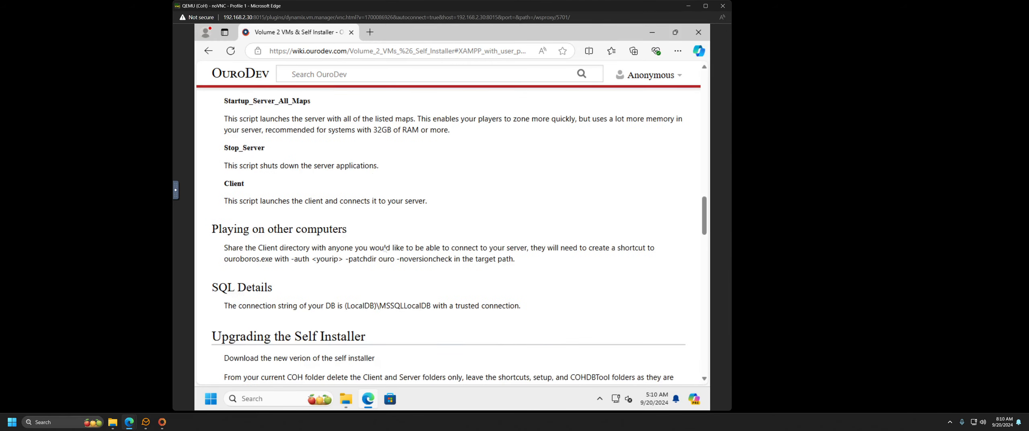
scroll(391, 254, down, 7)
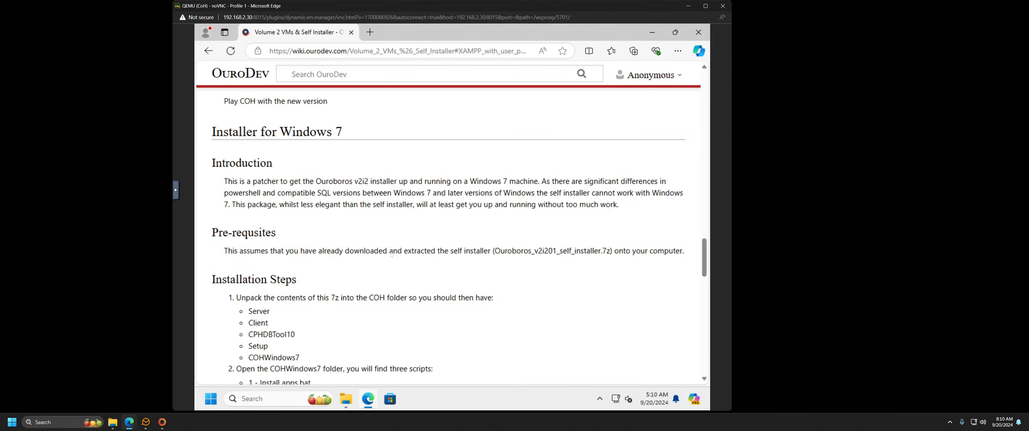
scroll(392, 255, up, 5)
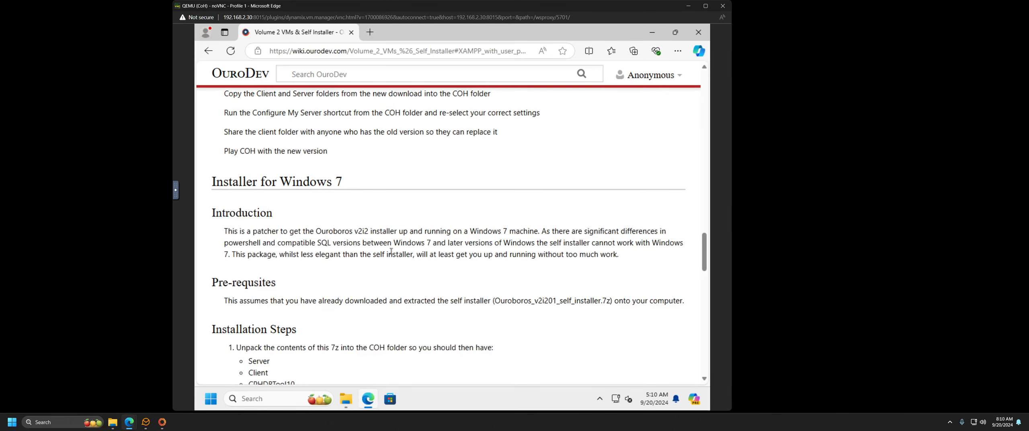
scroll(391, 254, down, 11)
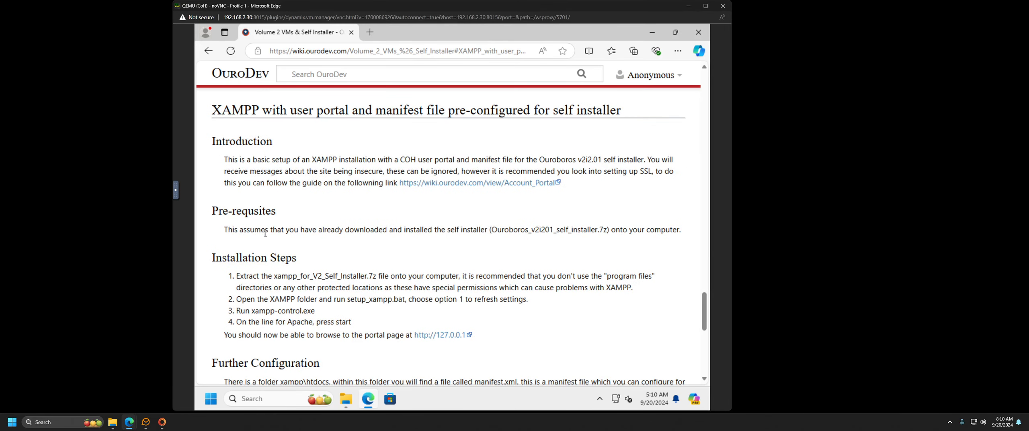
scroll(267, 233, down, 1)
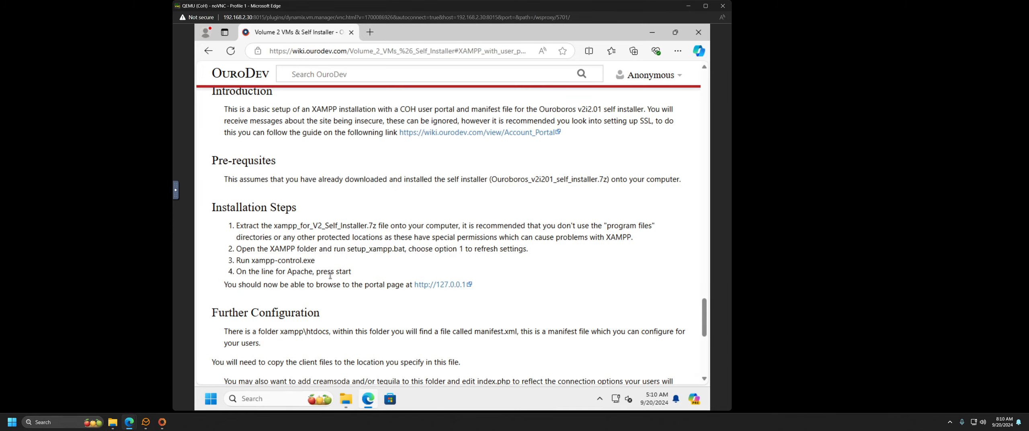
click(652, 33)
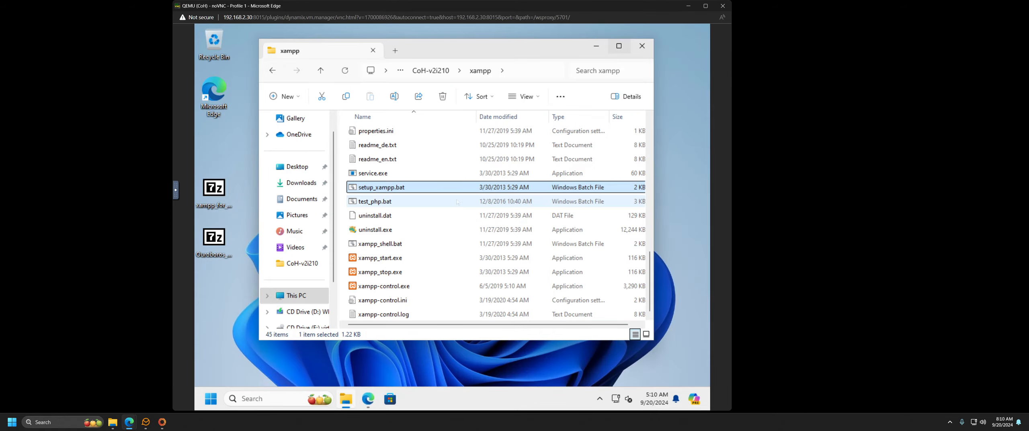
Step: Launch xampp-control.exe, start Apache, and allow it through Windows Firewall
click(368, 399)
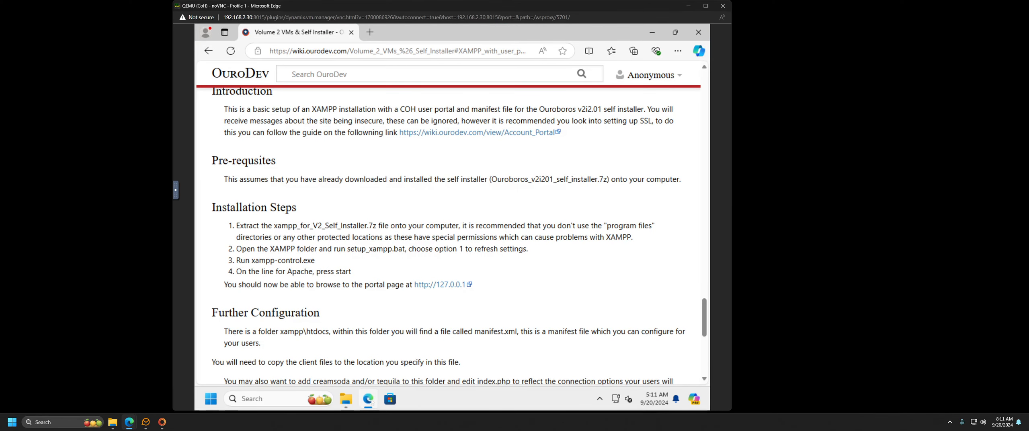
click(369, 399)
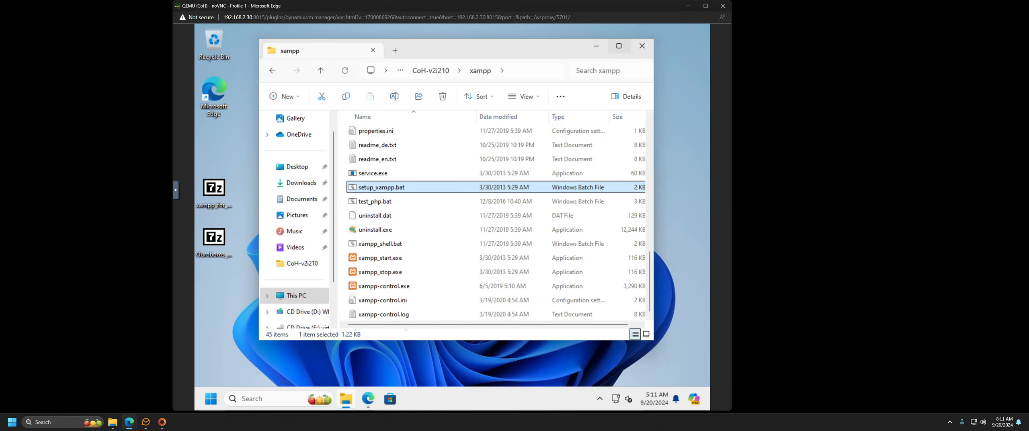
click(396, 287)
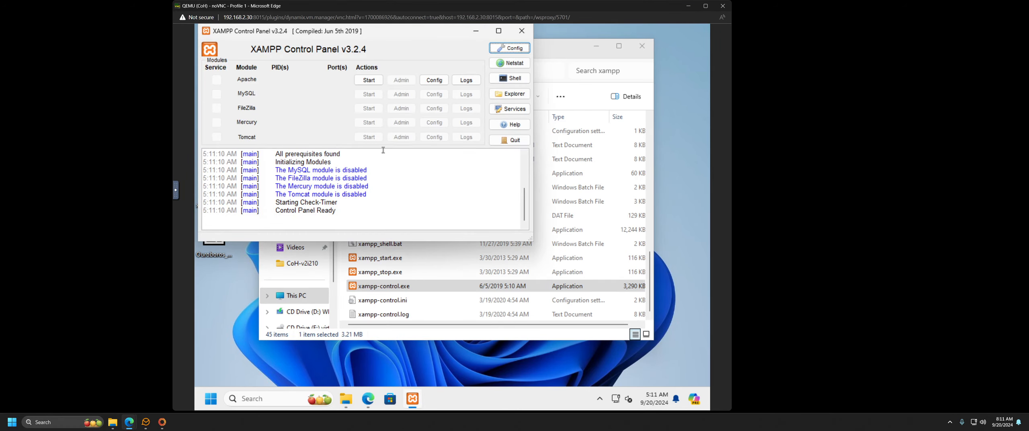
click(369, 80)
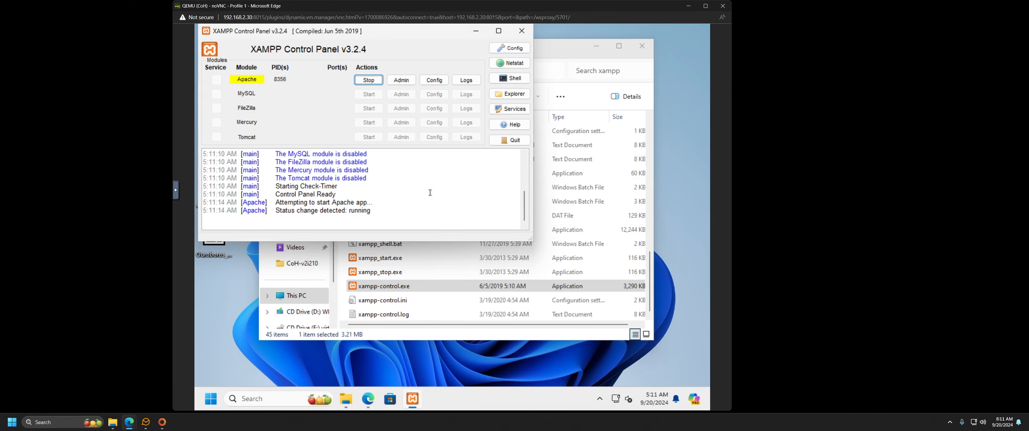
click(369, 399)
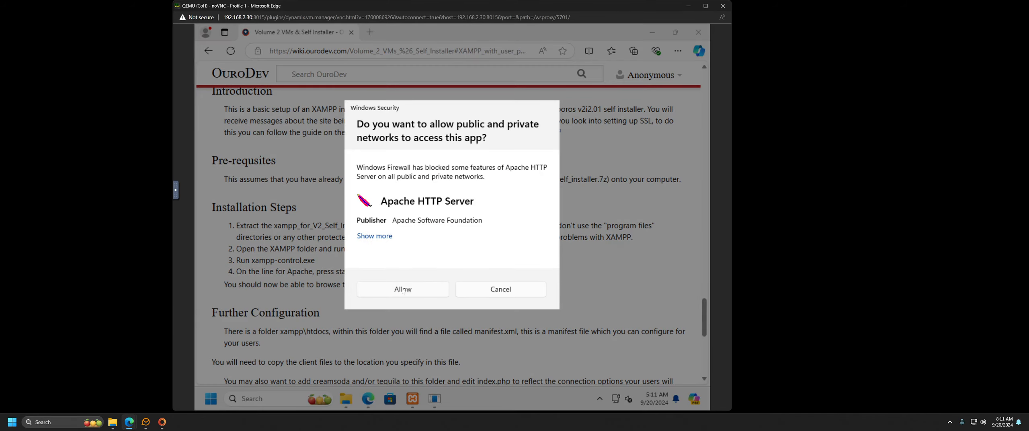
click(403, 290)
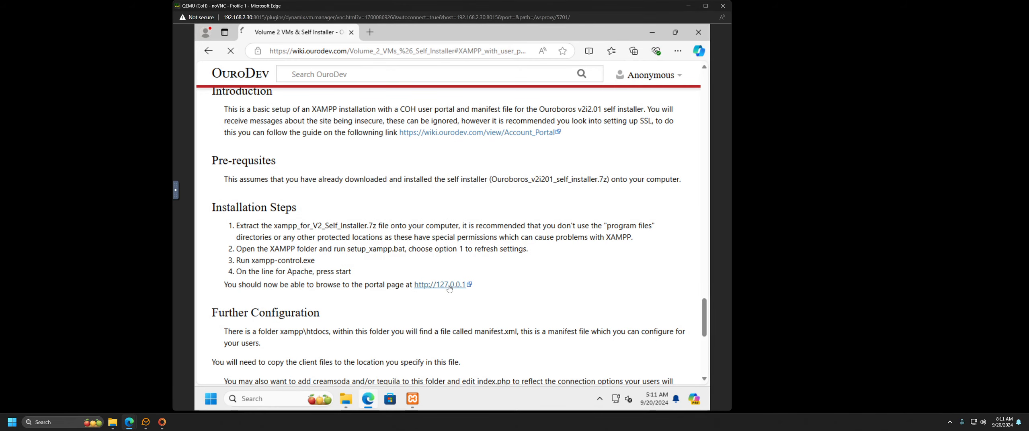
Step: Open the local account portal at 127.0.0.1, bypassing the certificate warning
click(449, 286)
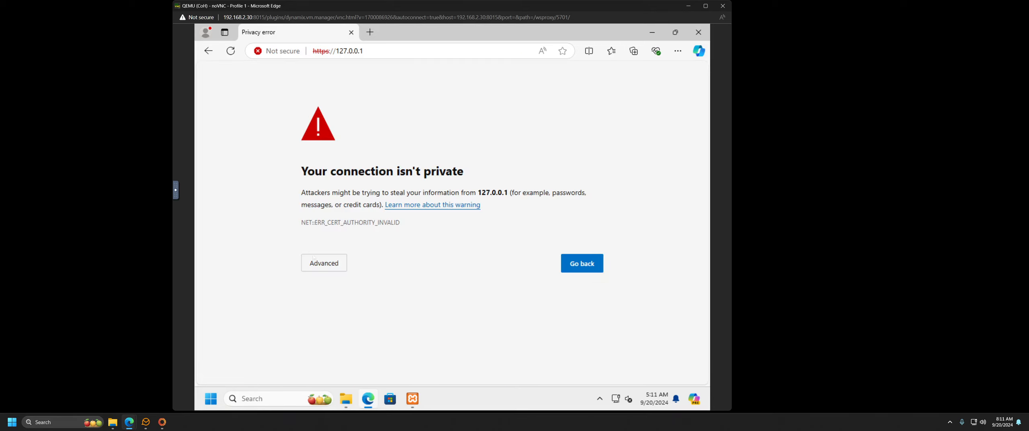
click(314, 258)
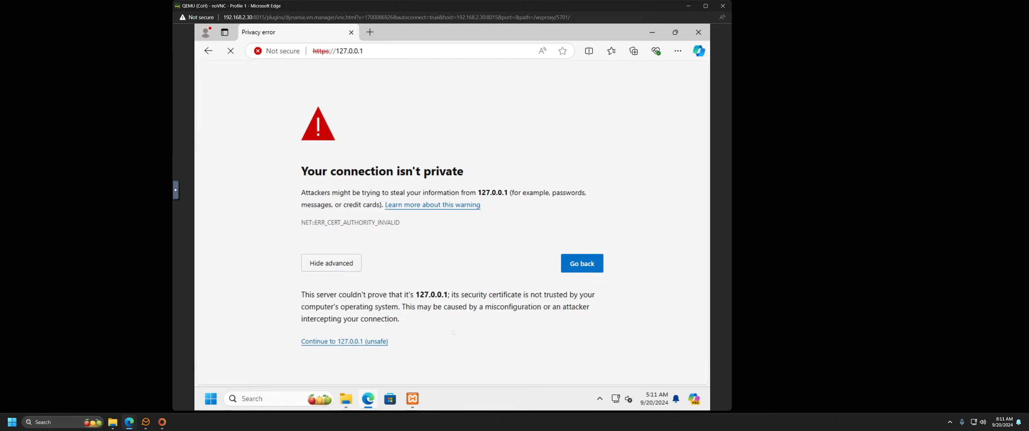
click(365, 343)
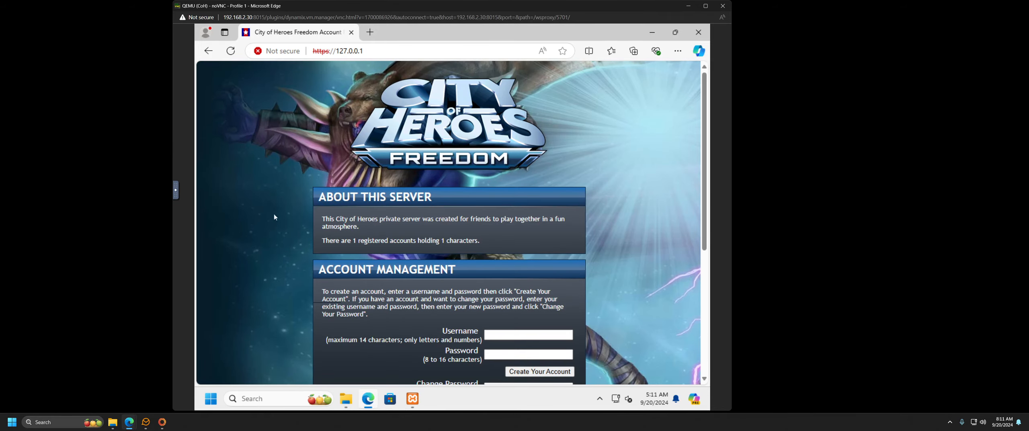
scroll(275, 217, down, 2)
scroll(273, 227, down, 3)
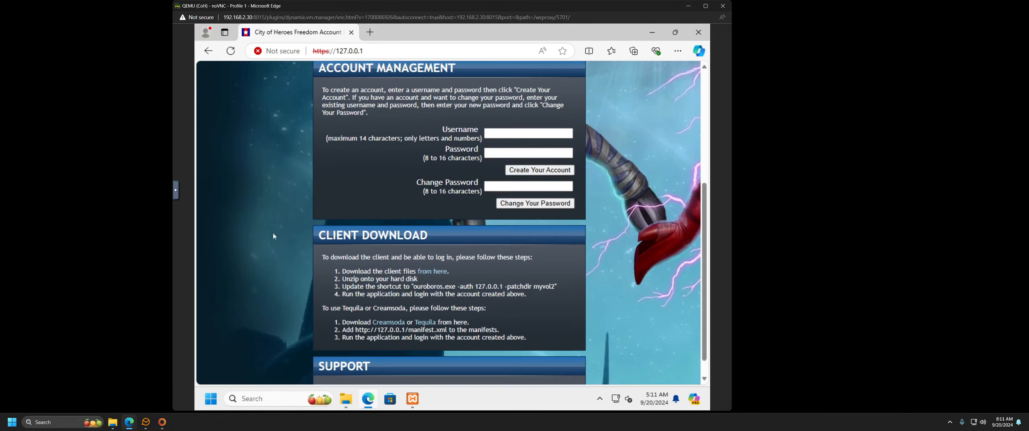
scroll(273, 233, up, 2)
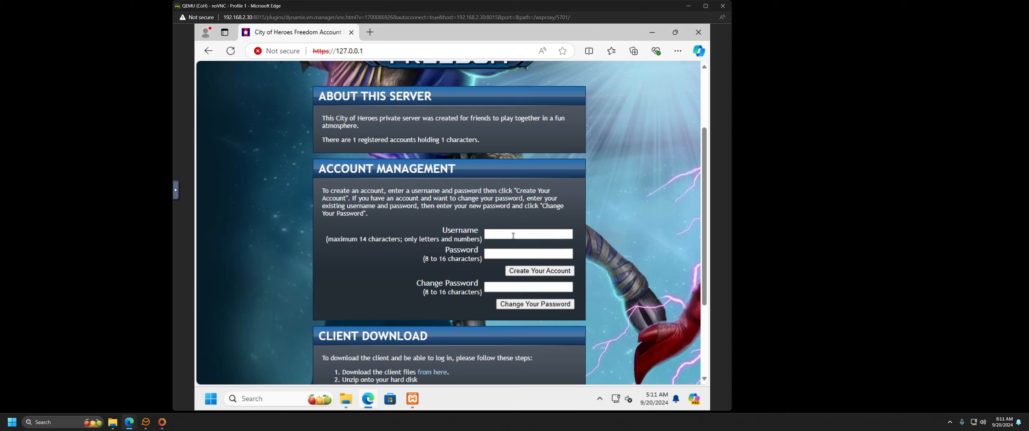
Step: Check the portal's username and password fields and its 1 registered account, then open a new tab
click(513, 236)
click(498, 254)
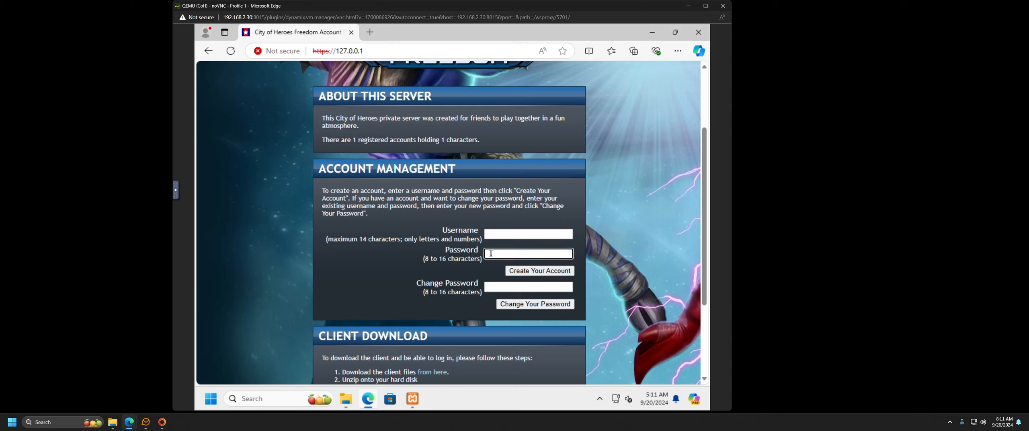
click(502, 288)
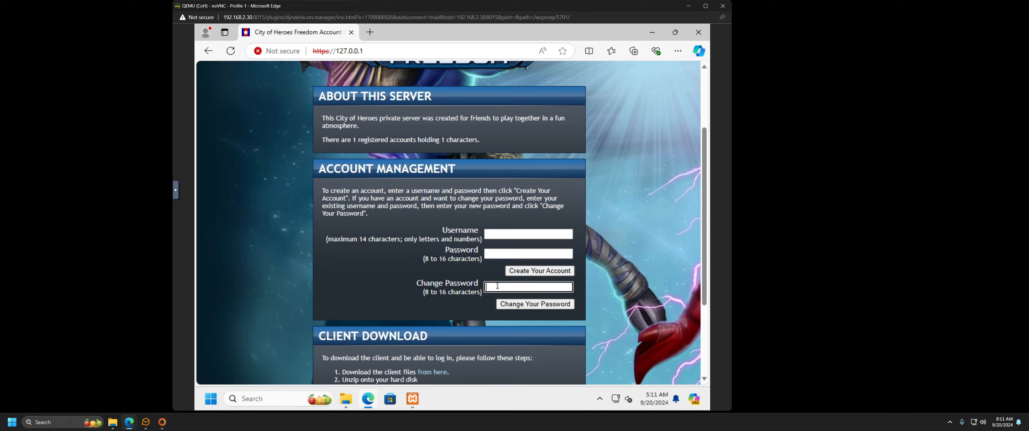
scroll(288, 266, down, 3)
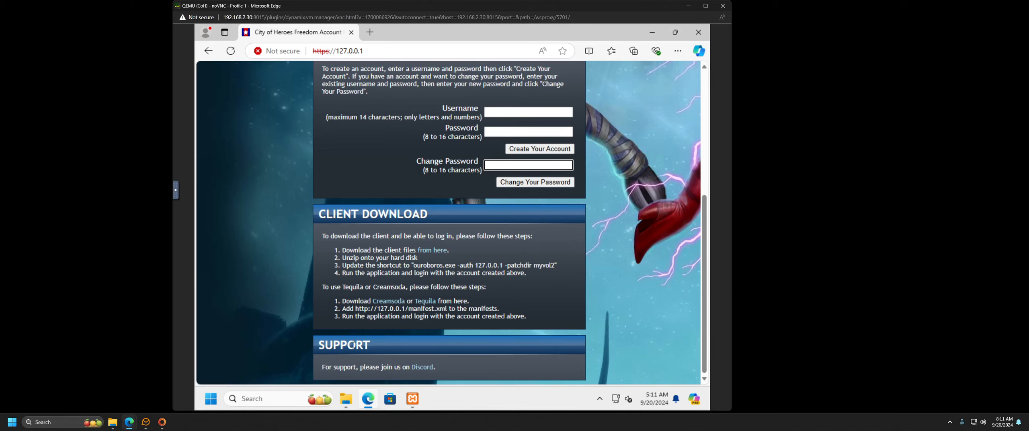
scroll(347, 315, up, 5)
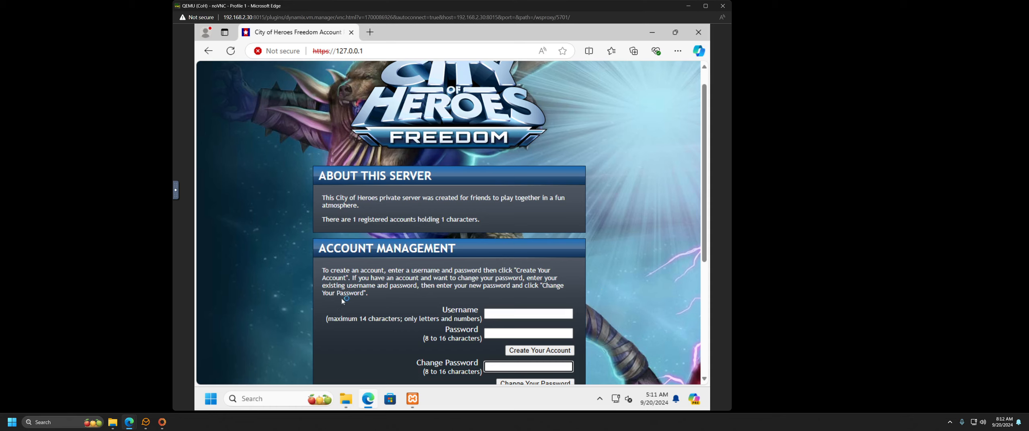
scroll(347, 279, down, 4)
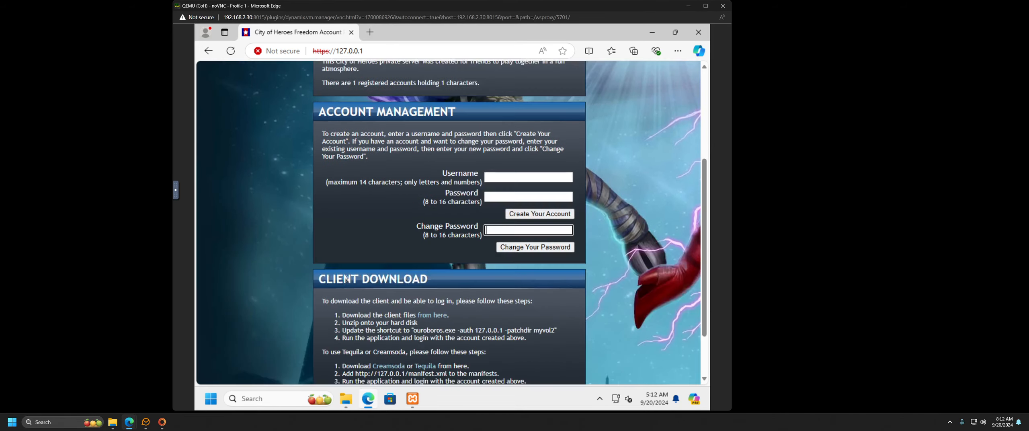
scroll(342, 284, down, 1)
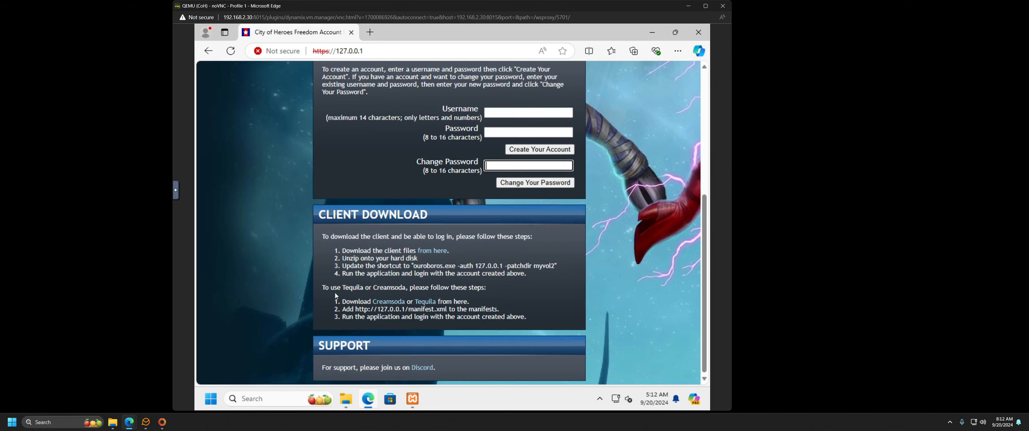
scroll(336, 297, up, 5)
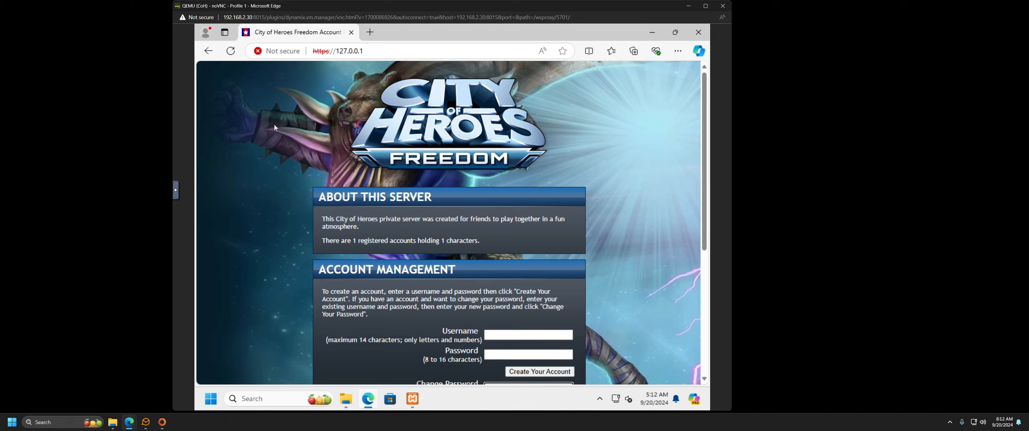
click(368, 399)
click(370, 31)
Step: Reopen the Volume 2 VMs & Self Installer wiki page from history in the new tab
click(678, 51)
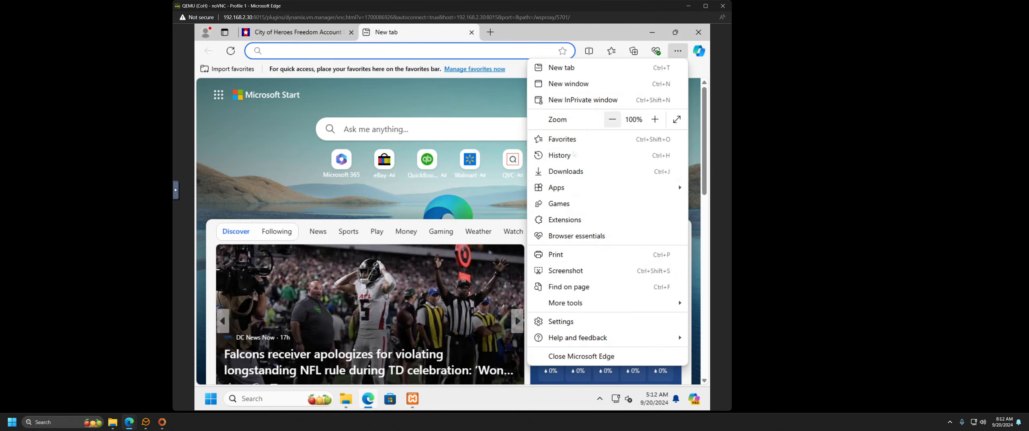
key(Escape)
click(555, 159)
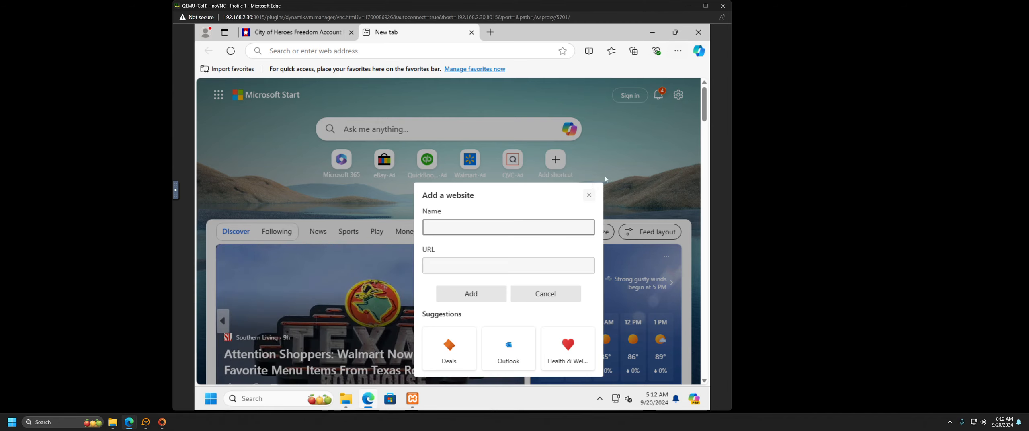
click(589, 196)
click(678, 50)
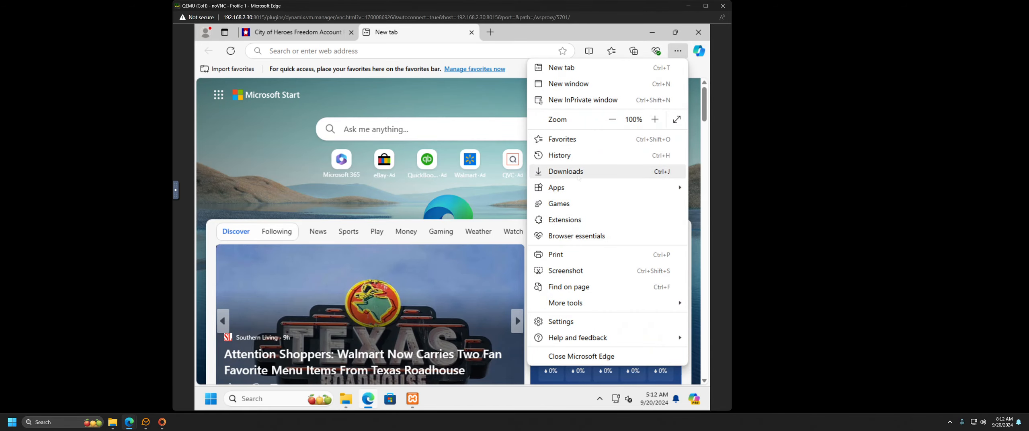
click(581, 159)
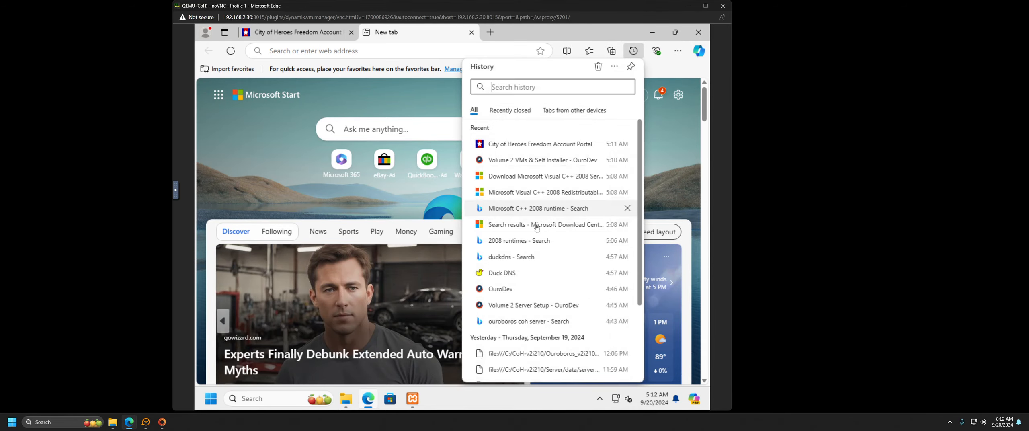
click(522, 161)
click(390, 238)
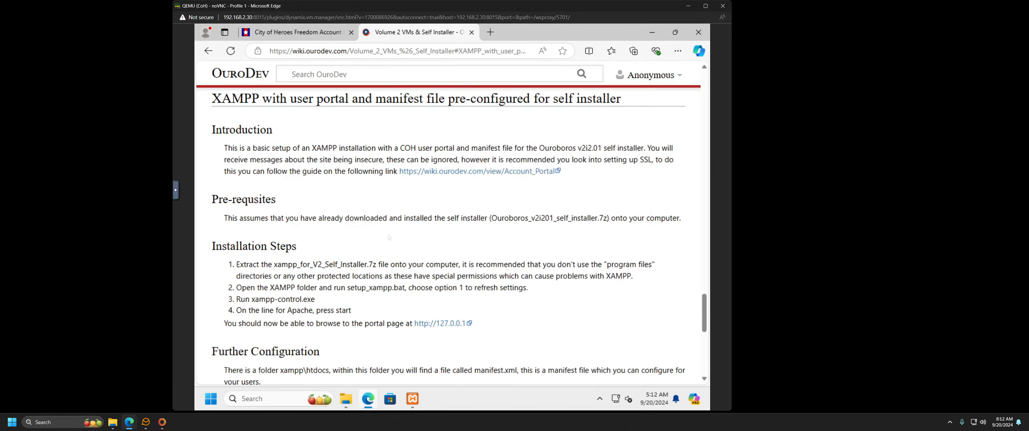
Step: Scroll the guide to Network Configuration, which lists tcp ports 80 and 443
scroll(390, 237, down, 8)
scroll(371, 242, up, 4)
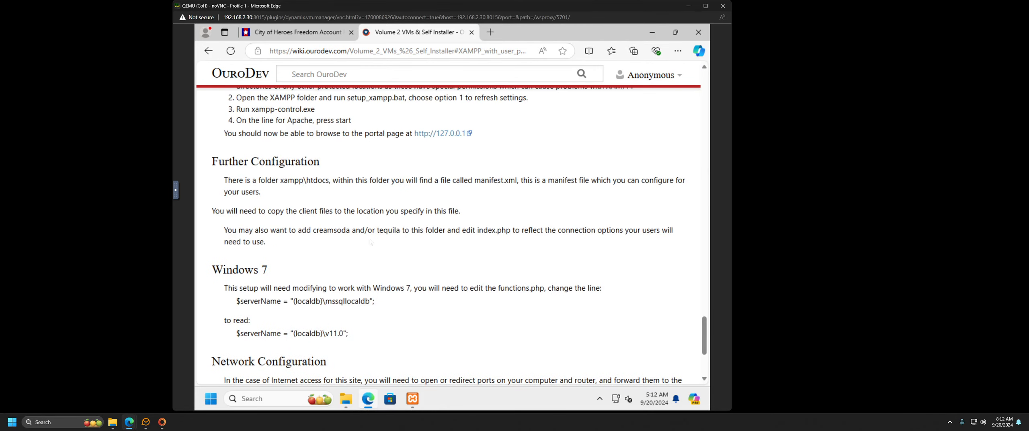
scroll(371, 241, down, 1)
scroll(371, 239, down, 1)
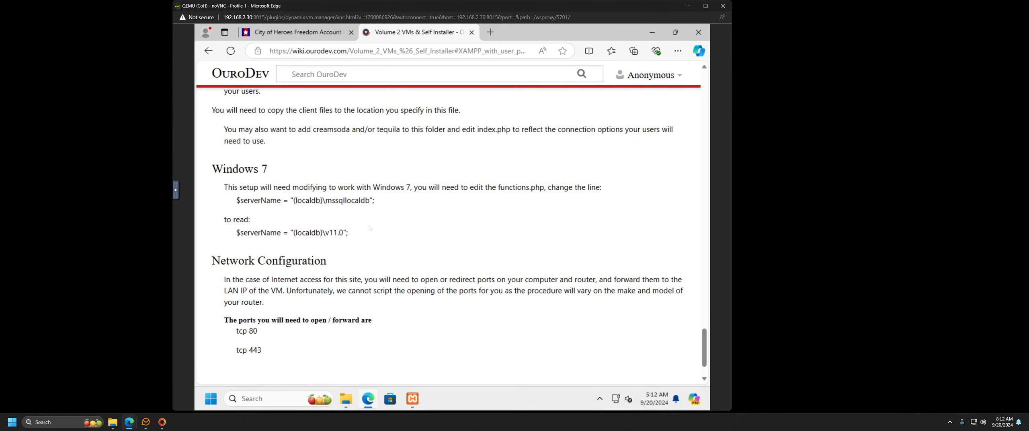
scroll(370, 228, up, 1)
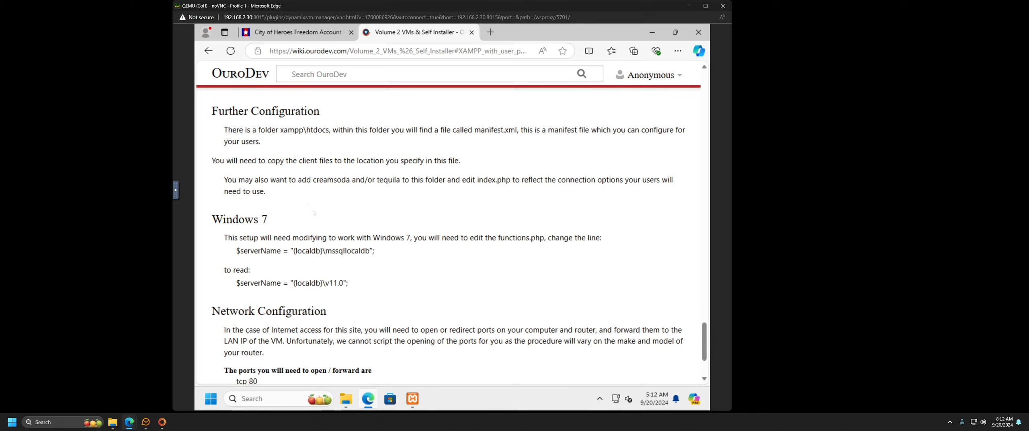
scroll(318, 201, down, 3)
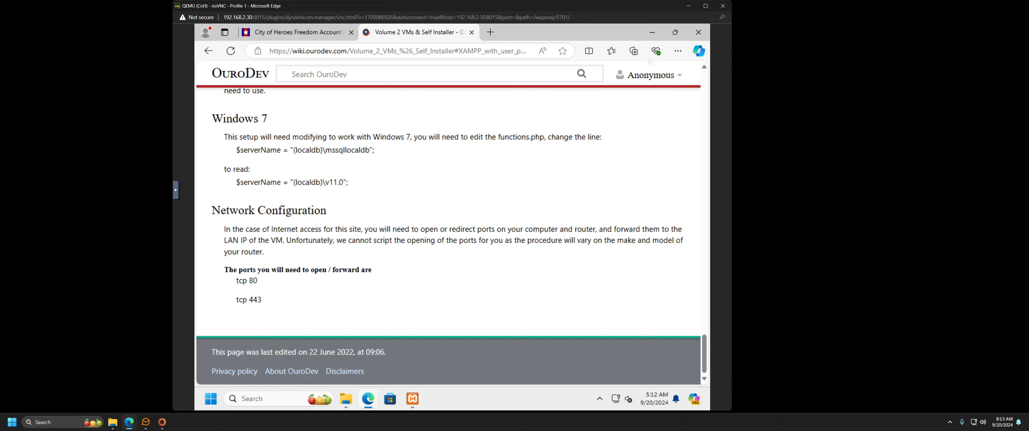
Step: Stop Apache and close the XAMPP Control Panel
click(652, 33)
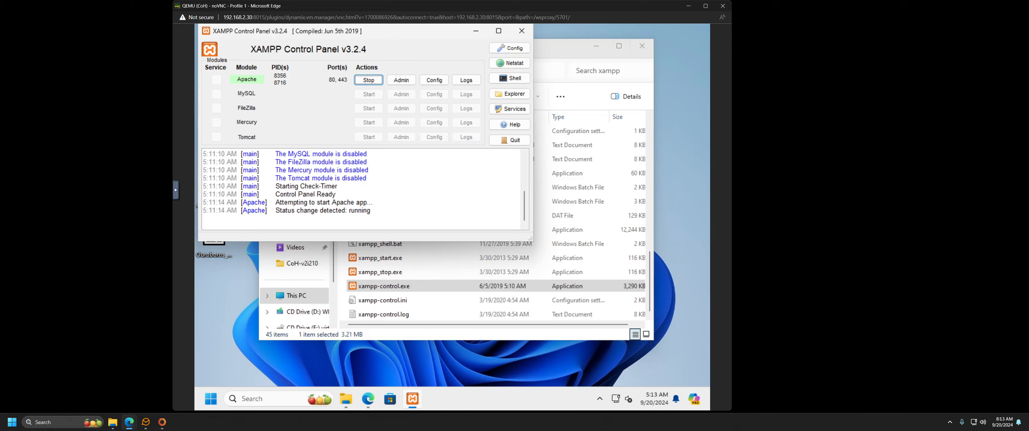
click(369, 79)
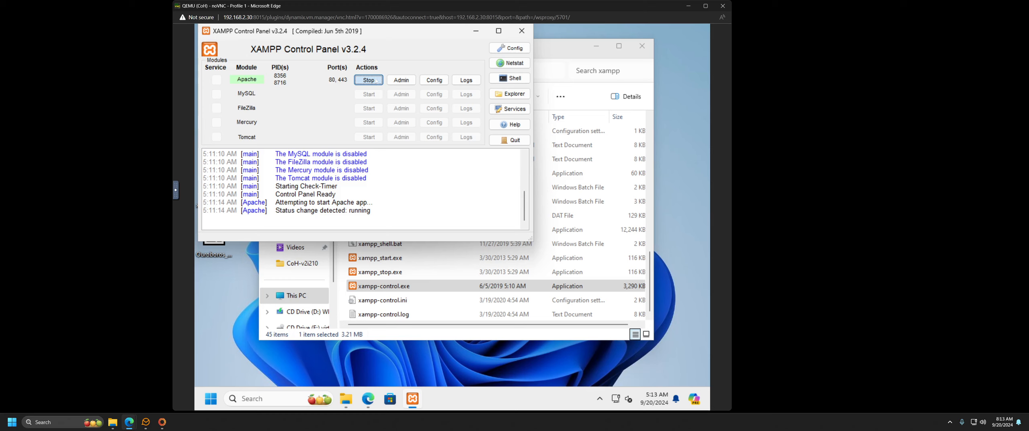
click(522, 31)
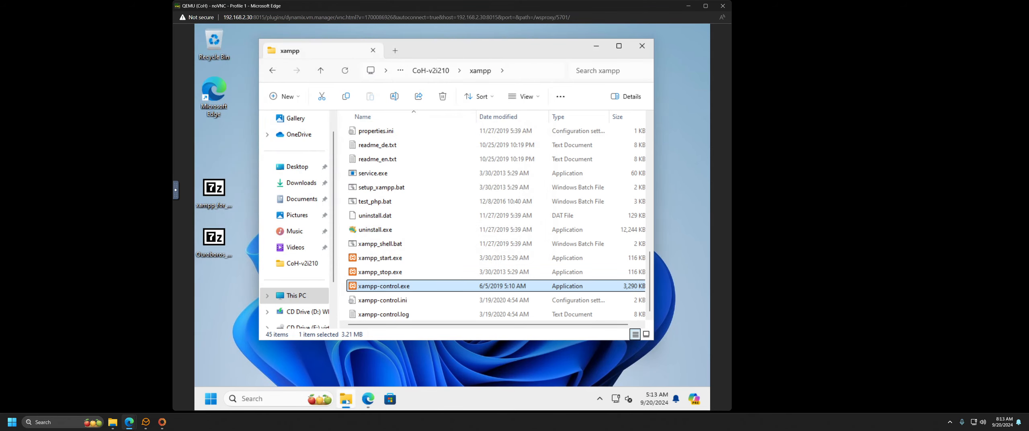
Step: Browse to Network in File Explorer and select the JYJY computer
mouse_move(352, 396)
click(346, 398)
click(346, 398)
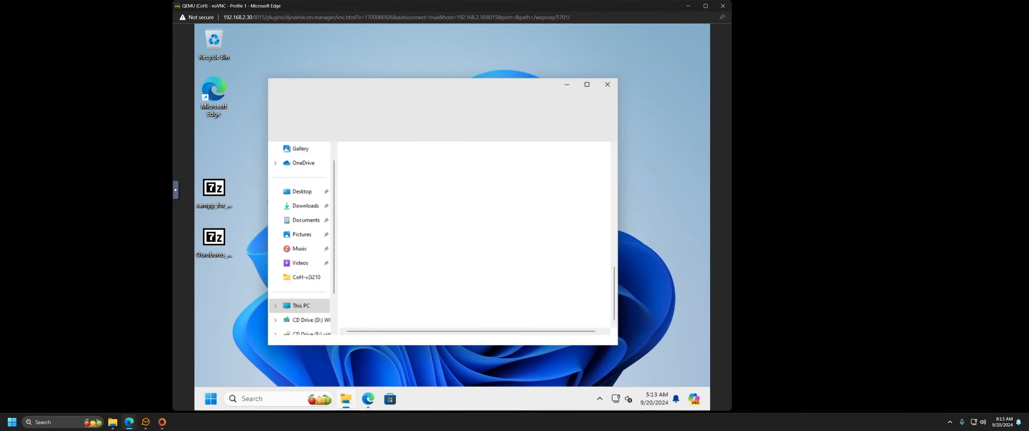
click(304, 285)
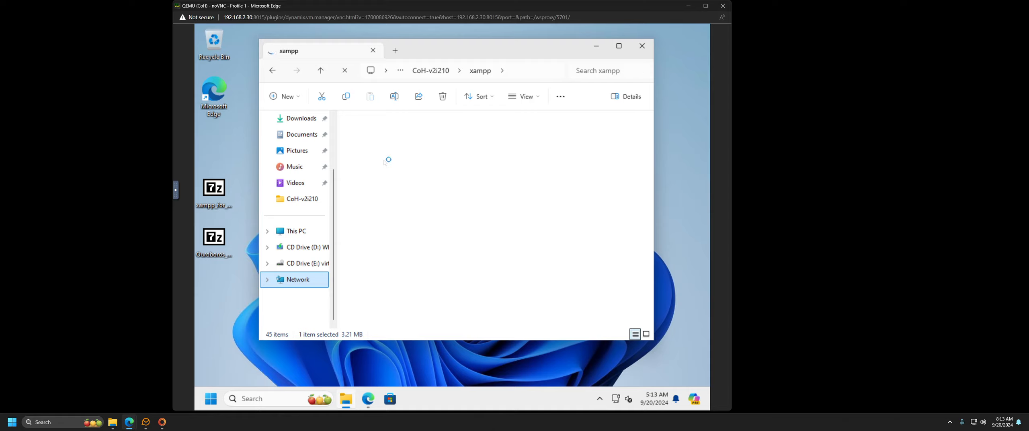
click(494, 143)
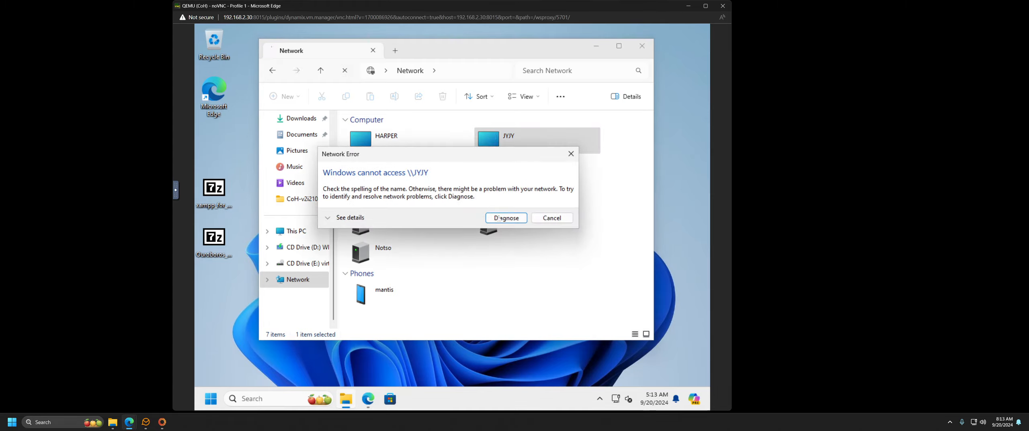
Step: After a diagnostics attempt, sign in to JYJY with the network username and password
click(523, 218)
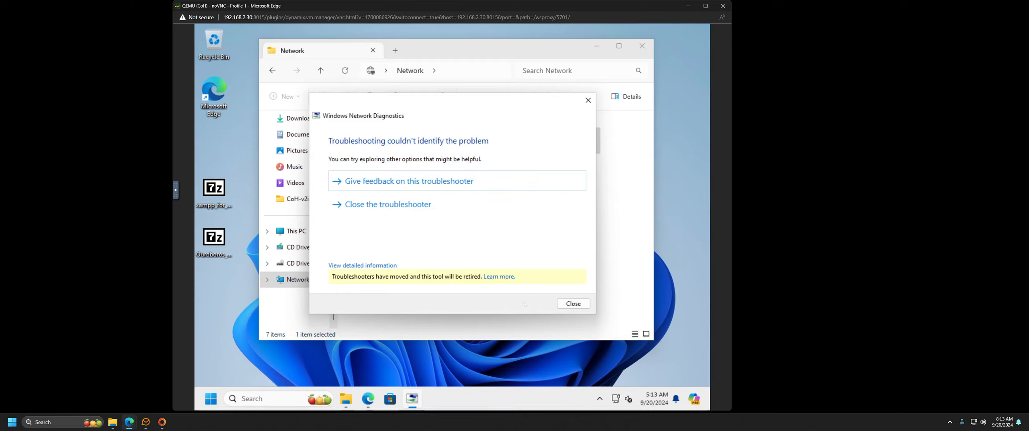
click(582, 304)
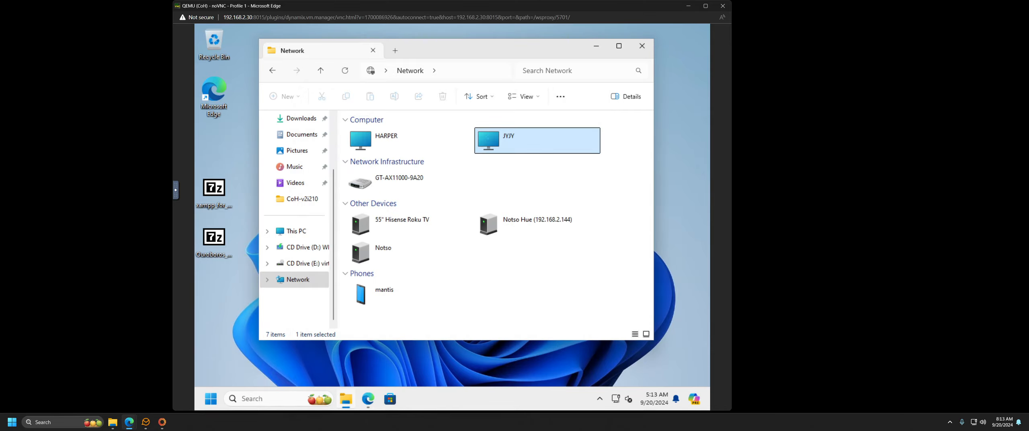
double_click(488, 138)
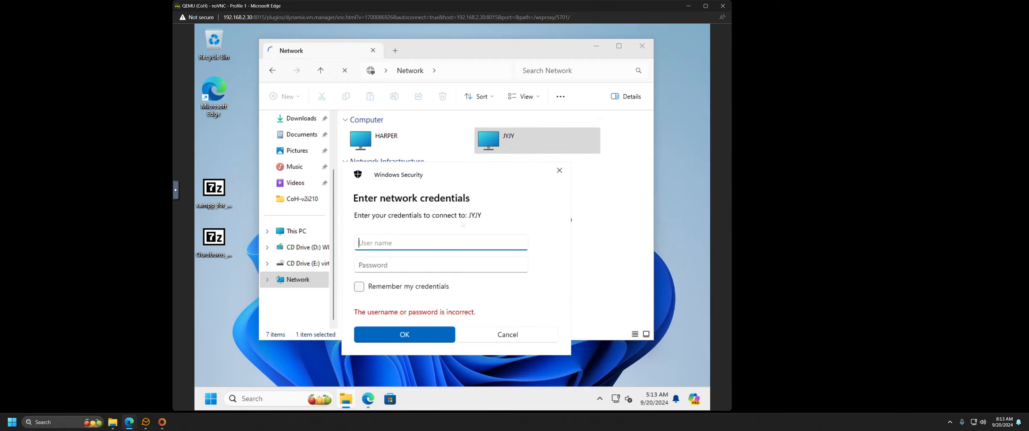
text(notso)
key(Tab)
text(•••••)
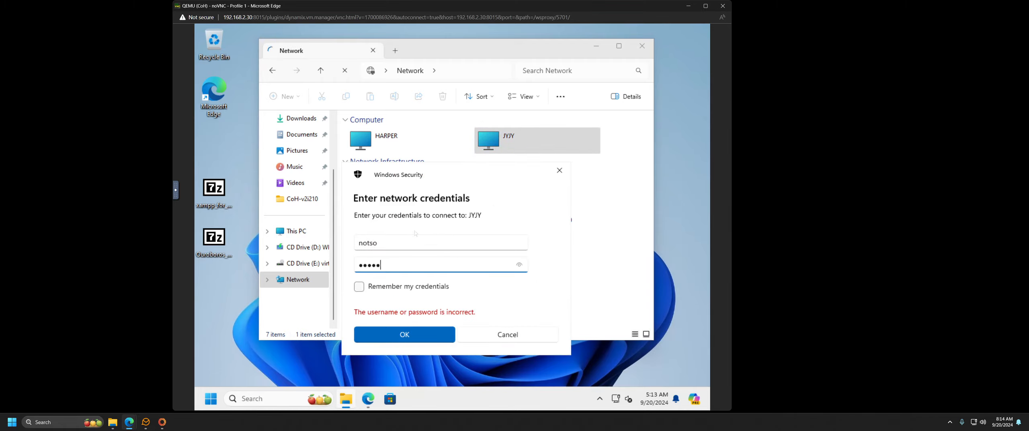
text(•)
key(Return)
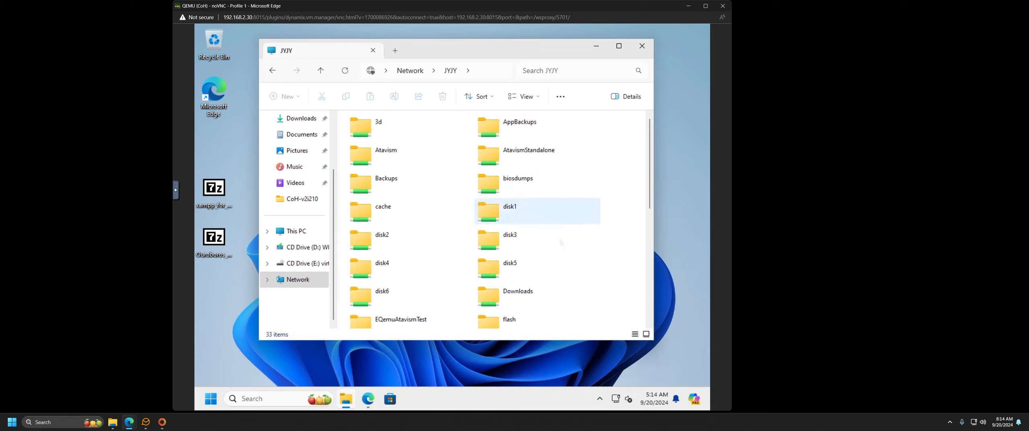
Step: Copy all 45 items from JYJY's HouseStorage\xampp folder, then go to the local CoH-v2i210 folder
scroll(539, 225, down, 3)
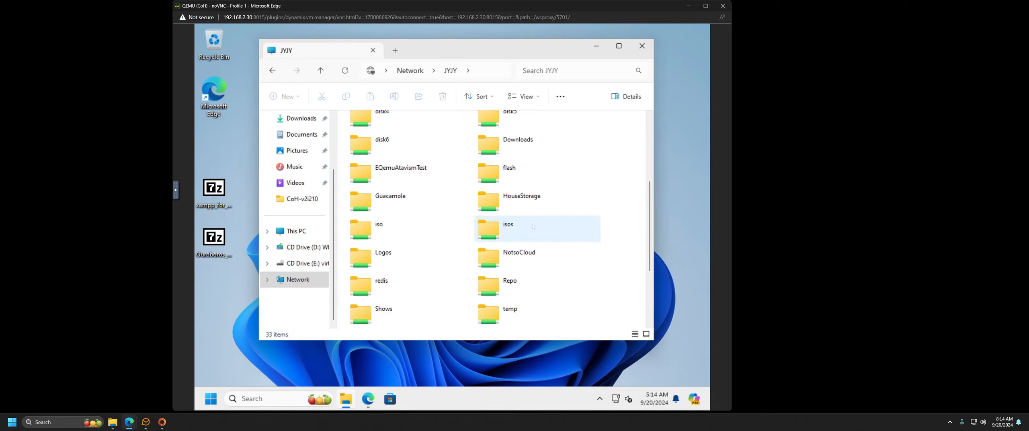
double_click(521, 208)
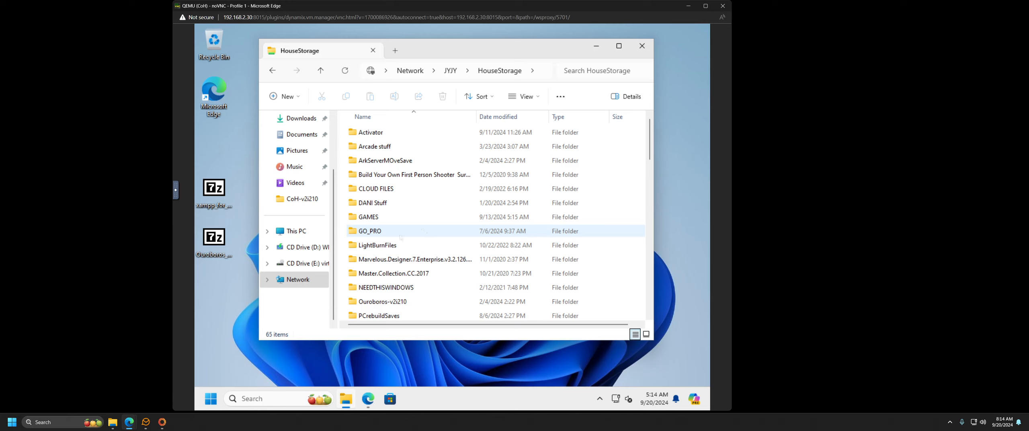
scroll(387, 228, down, 4)
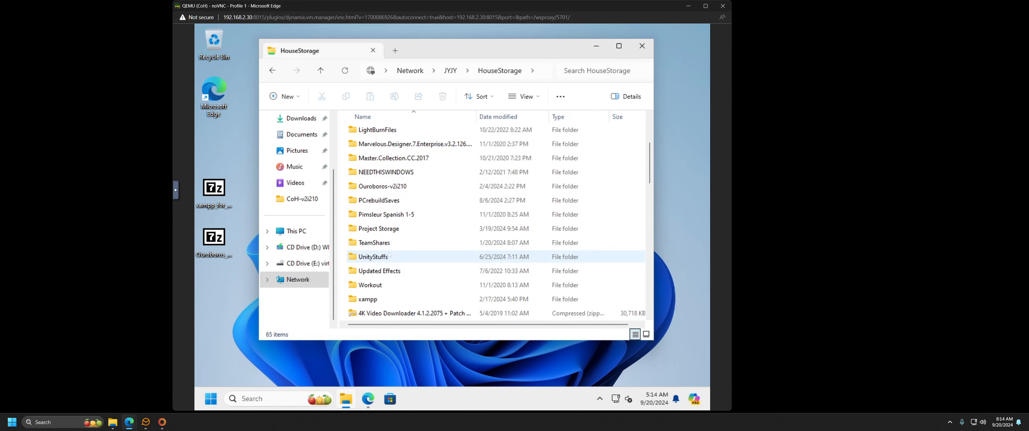
click(373, 256)
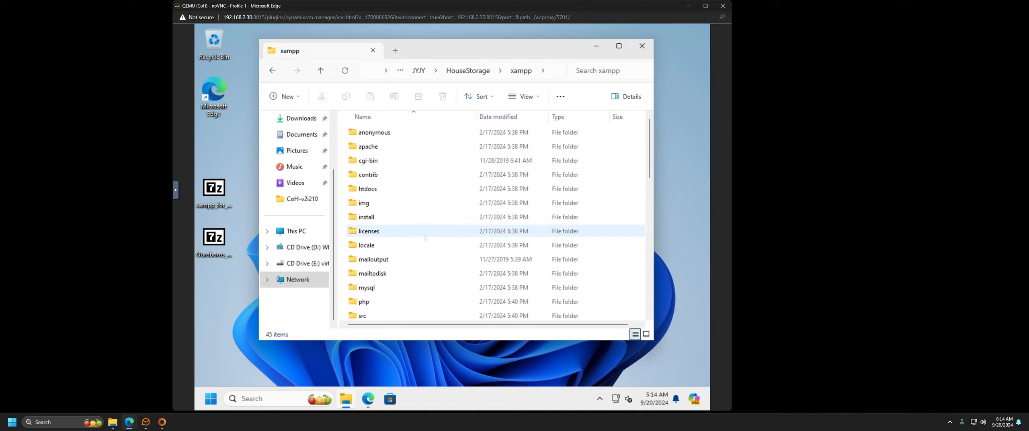
click(407, 230)
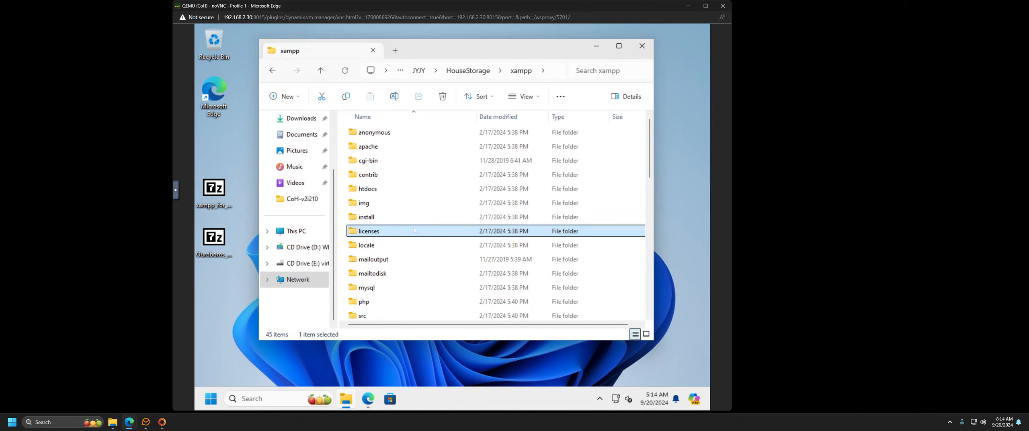
key(ctrl+a)
right_click(407, 230)
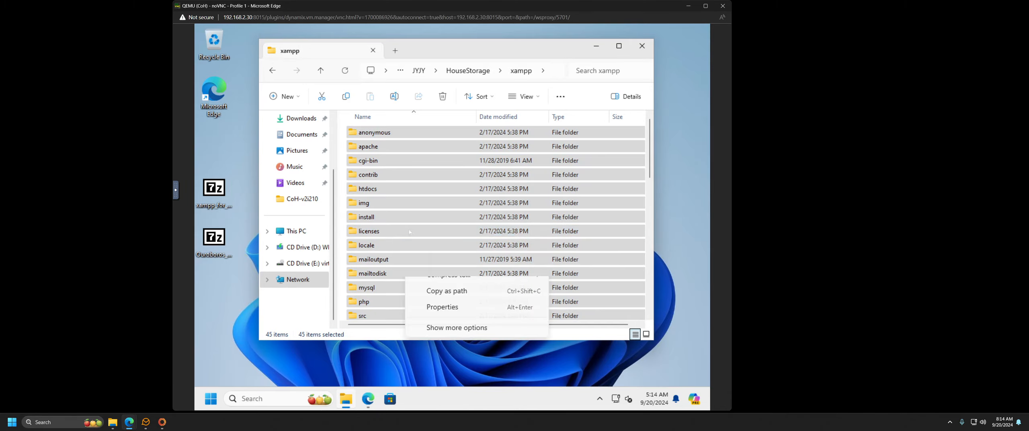
click(442, 238)
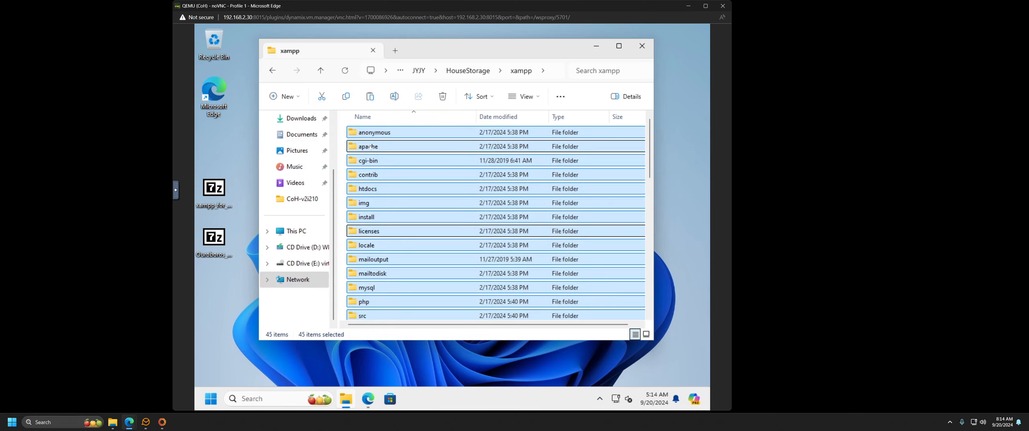
click(310, 198)
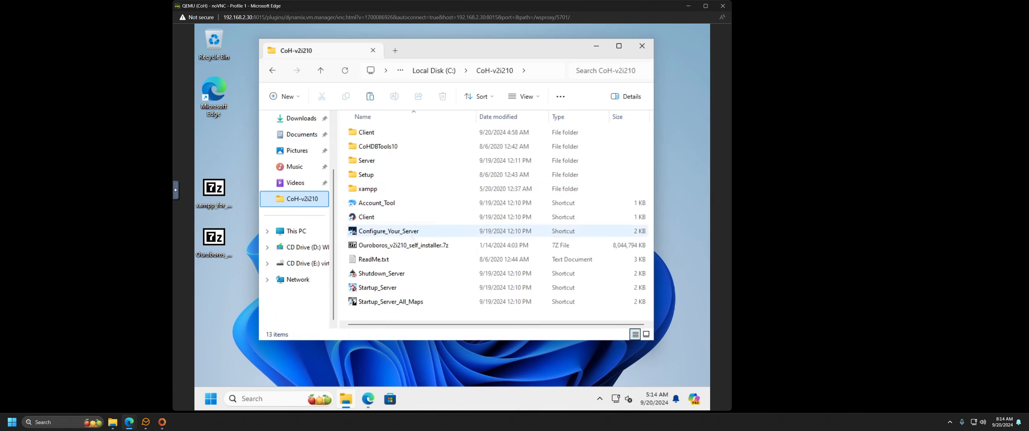
Step: Paste the 3,812 copied items into CoH-v2i210\xampp and let the copy finish
double_click(368, 189)
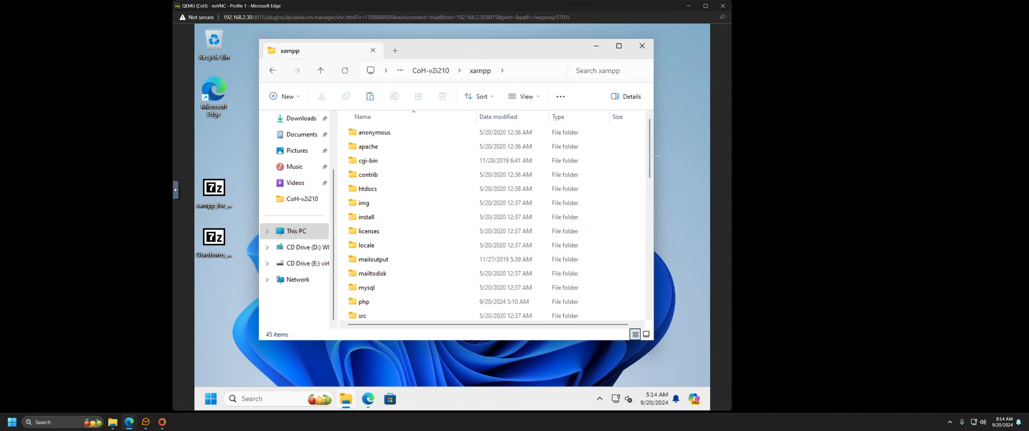
drag(651, 159, 638, 295)
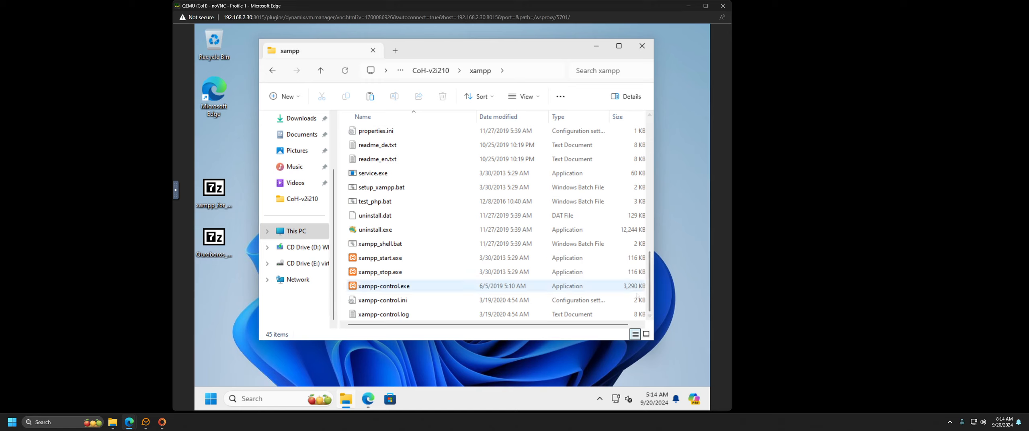
right_click(638, 296)
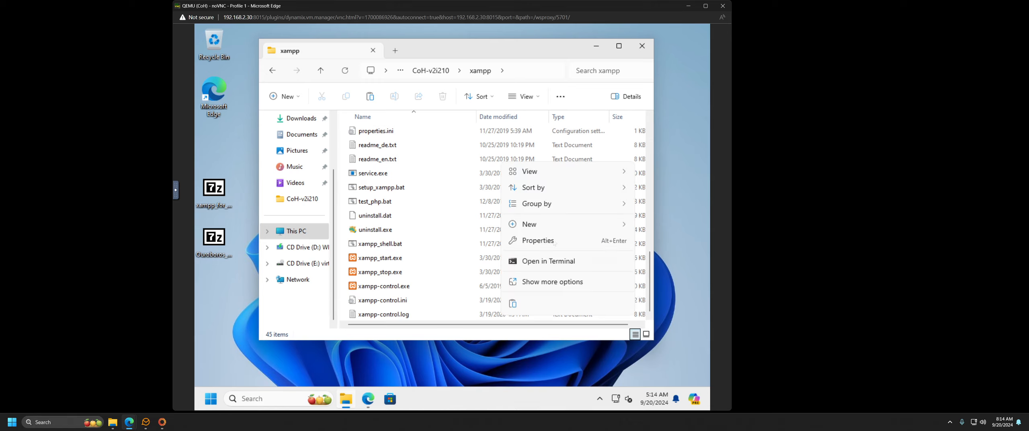
click(513, 304)
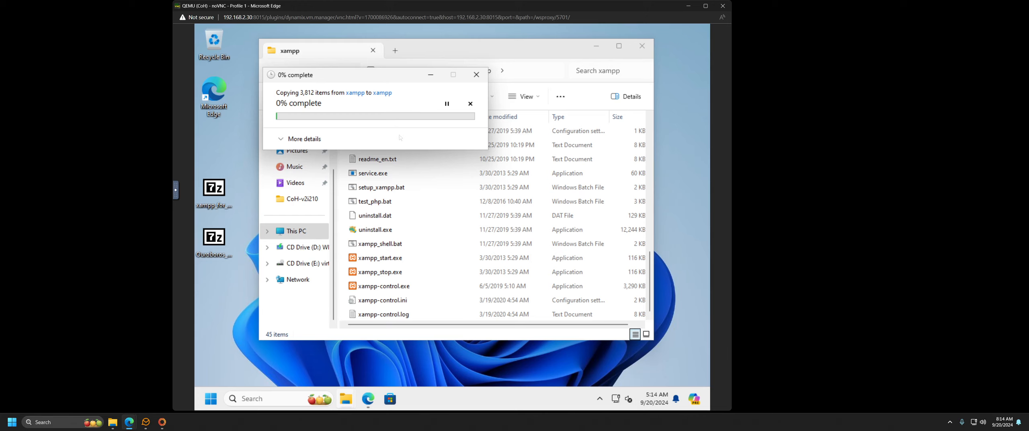
drag(369, 77, 323, 69)
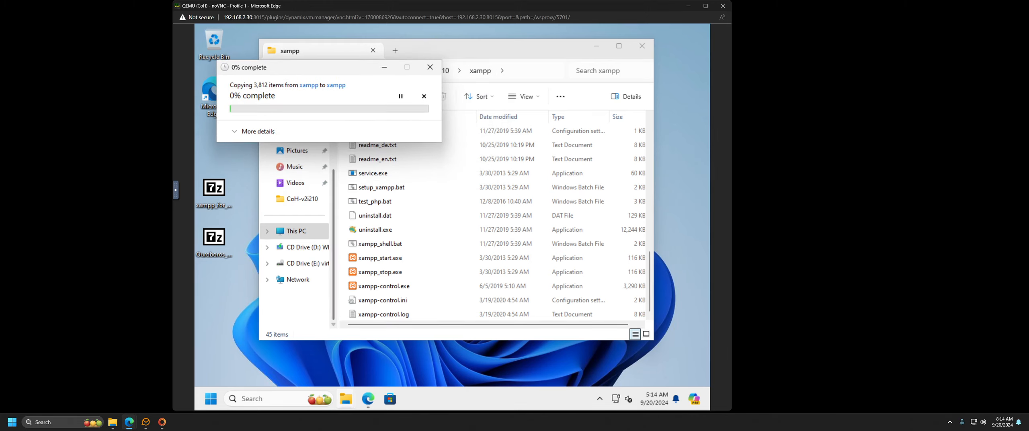
mouse_move(367, 398)
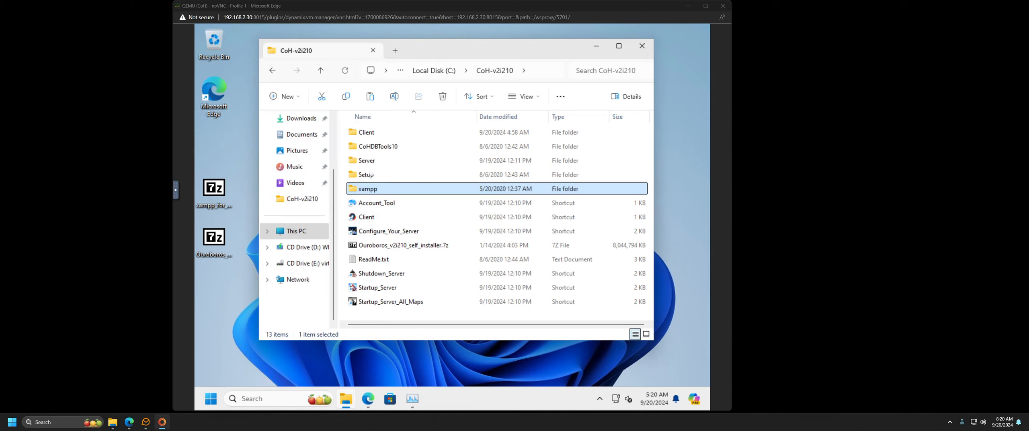
Step: Launch xampp-control.exe from the local xampp folder and check Apache's ports 8012 and 8013
double_click(370, 189)
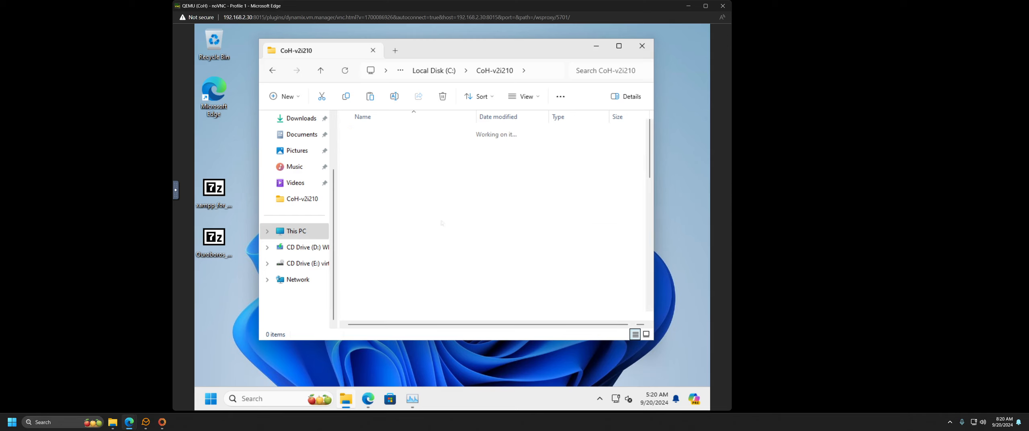
scroll(437, 198, down, 10)
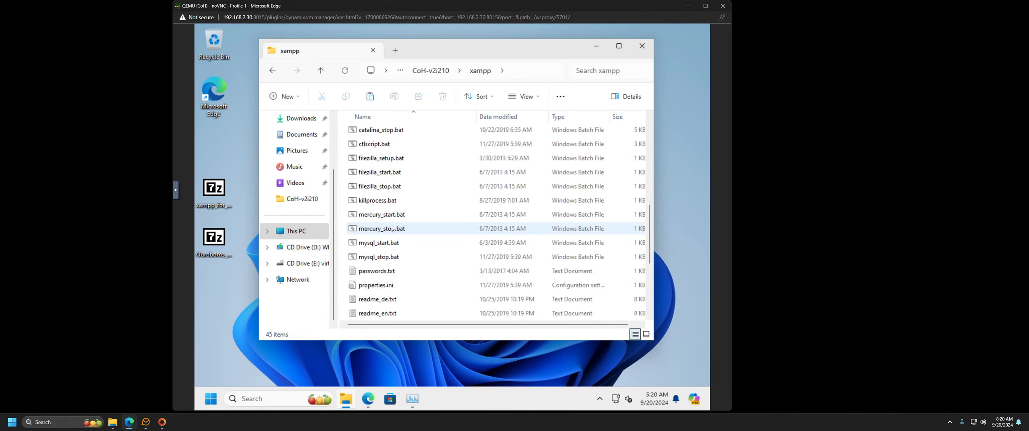
scroll(394, 228, down, 1)
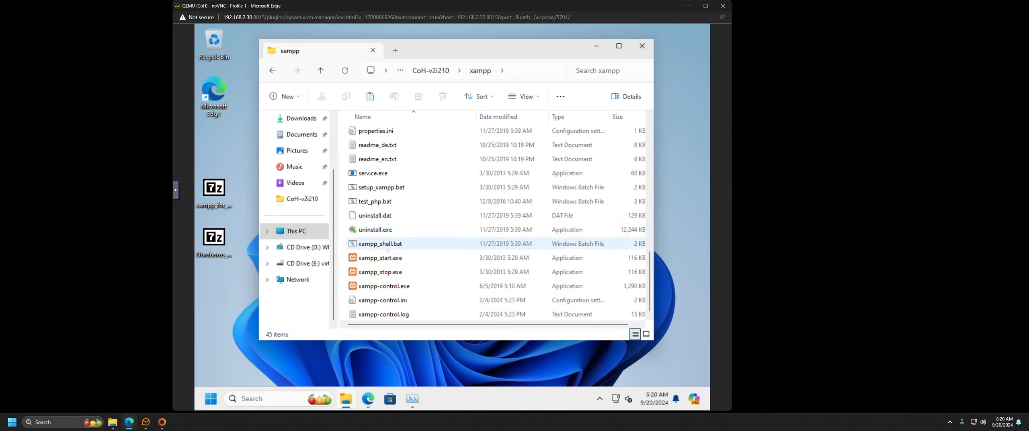
double_click(384, 286)
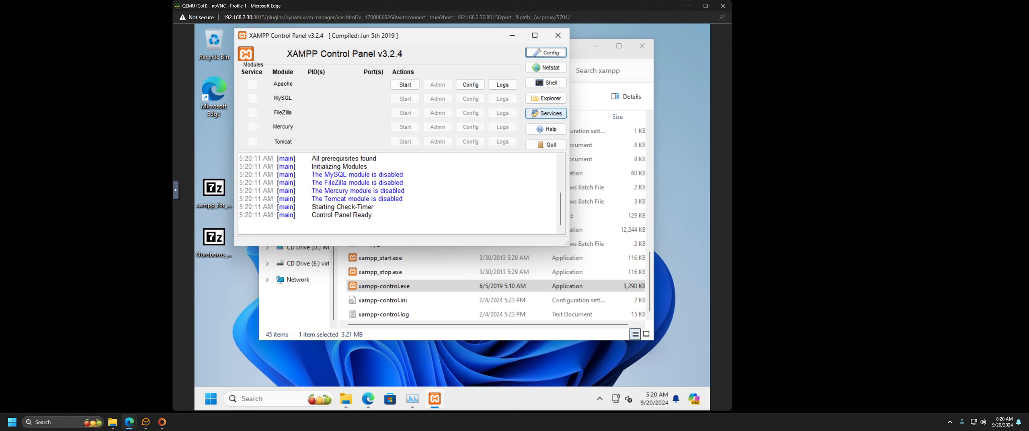
click(547, 53)
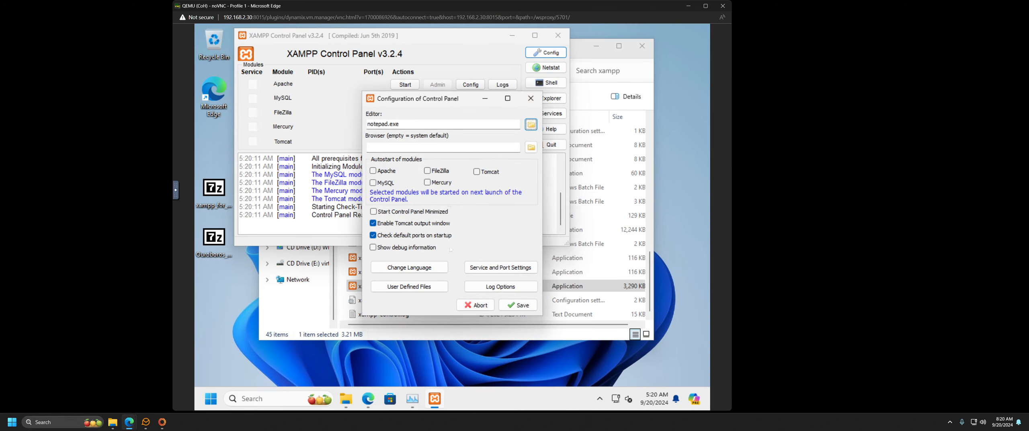
click(487, 268)
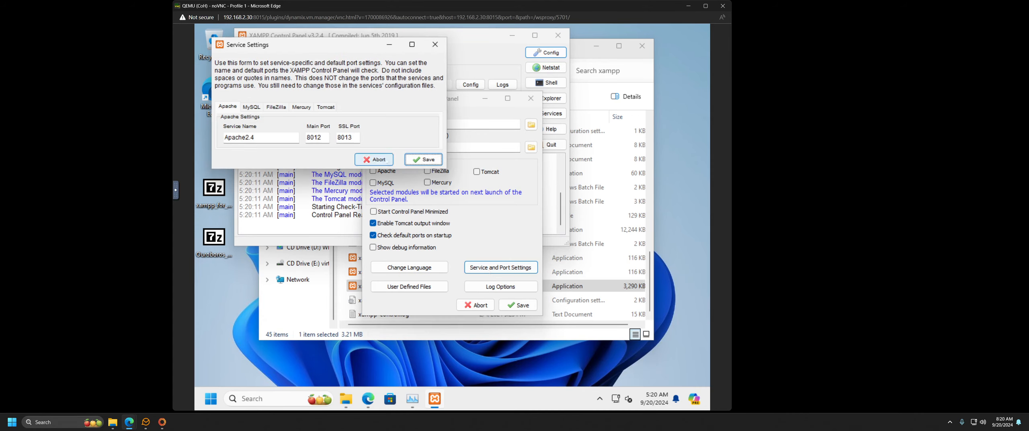
click(435, 44)
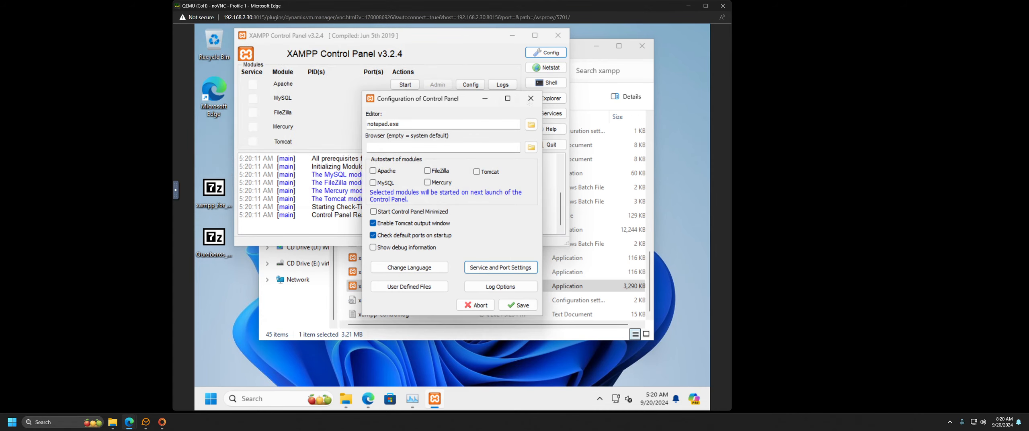
click(531, 98)
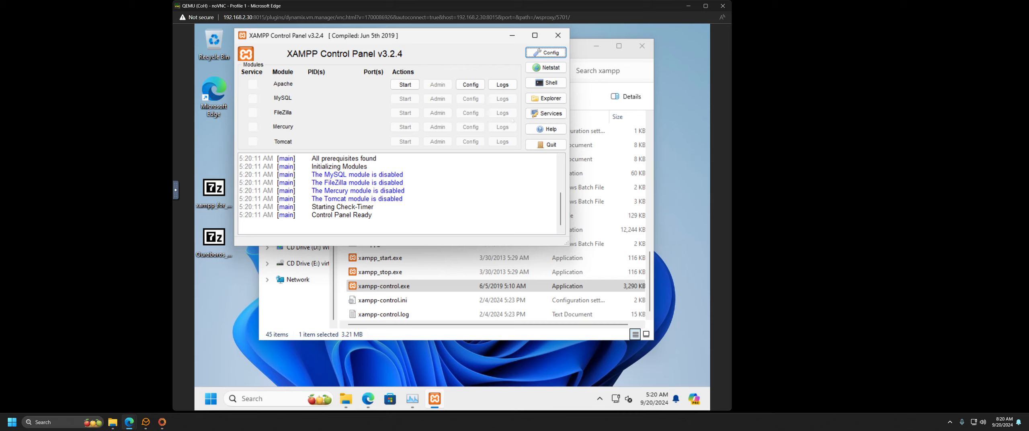
Step: Try starting Apache, read its error.log after the unexpected shutdown, then quit XAMPP Control Panel
click(406, 85)
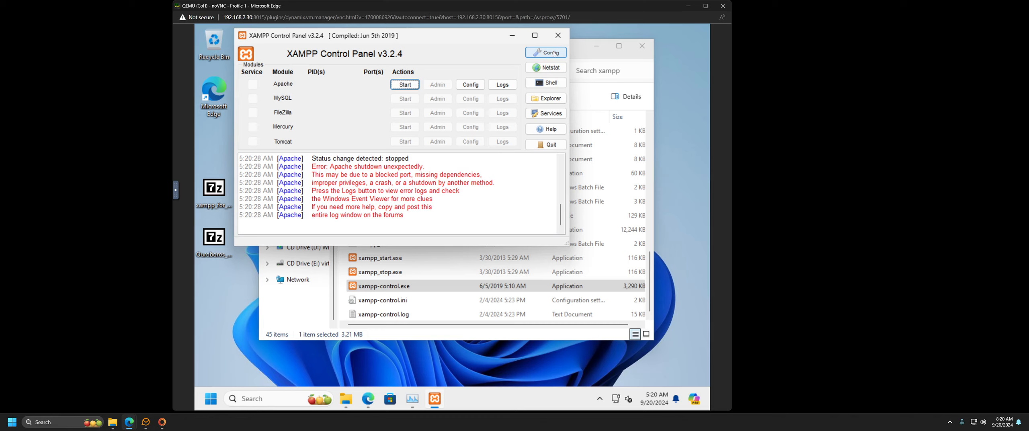
click(503, 85)
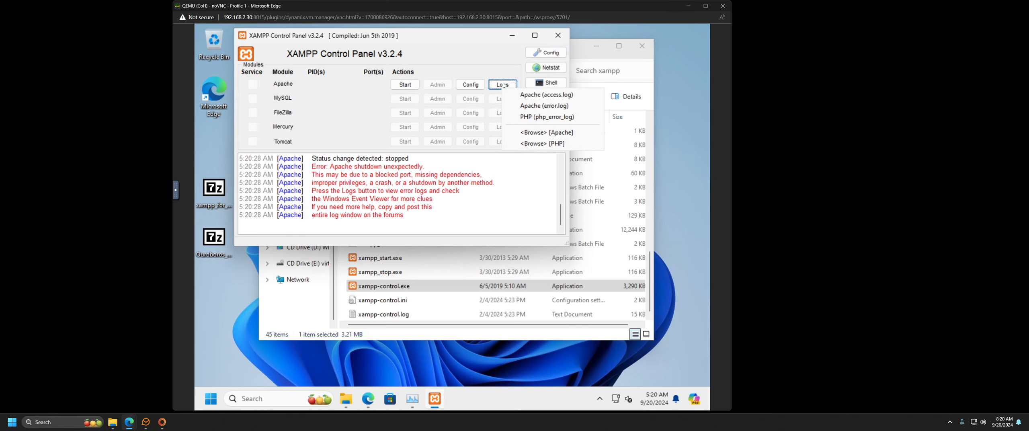
click(523, 106)
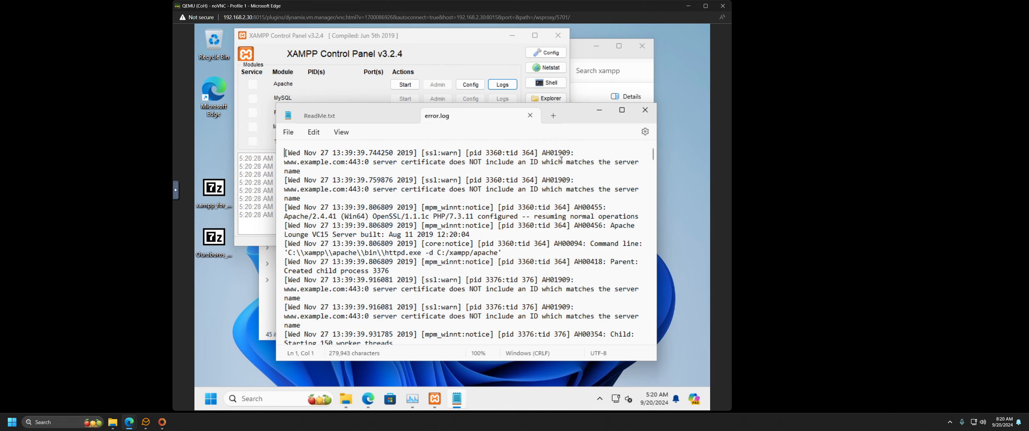
click(645, 110)
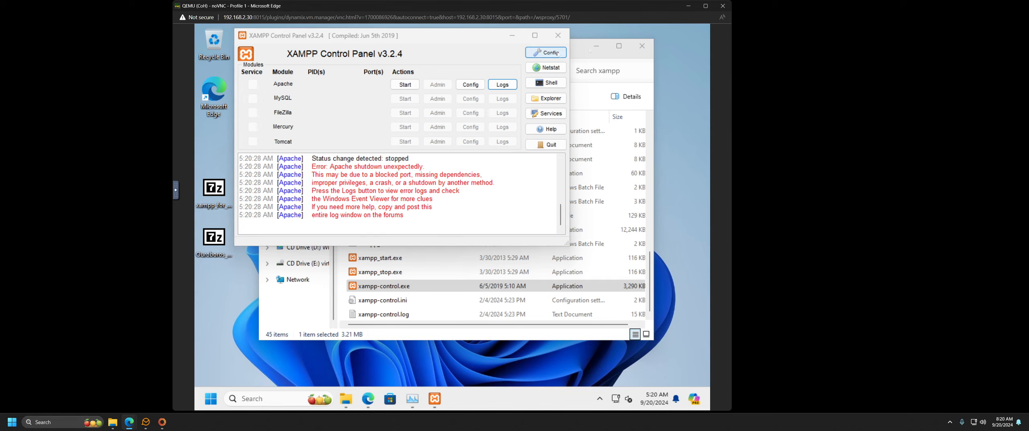
click(558, 36)
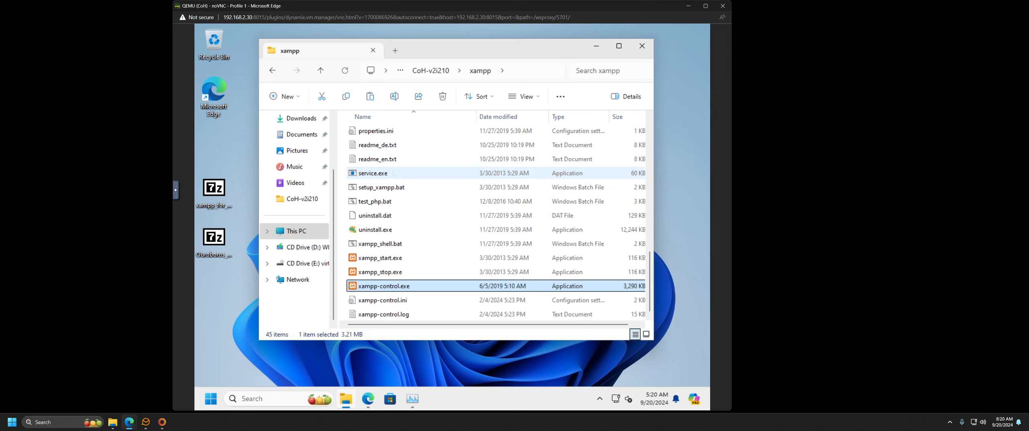
Step: Go back to CoH-v2i210 and try deleting the in-use xampp folder
click(273, 71)
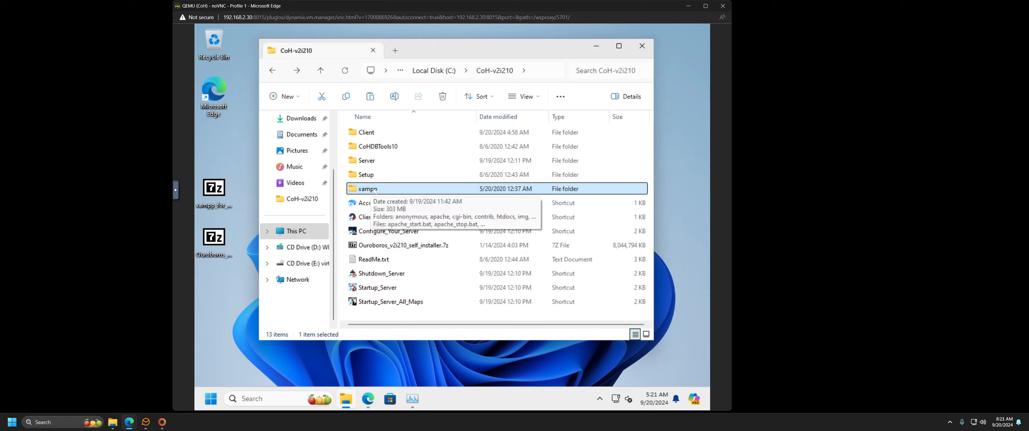
key(Delete)
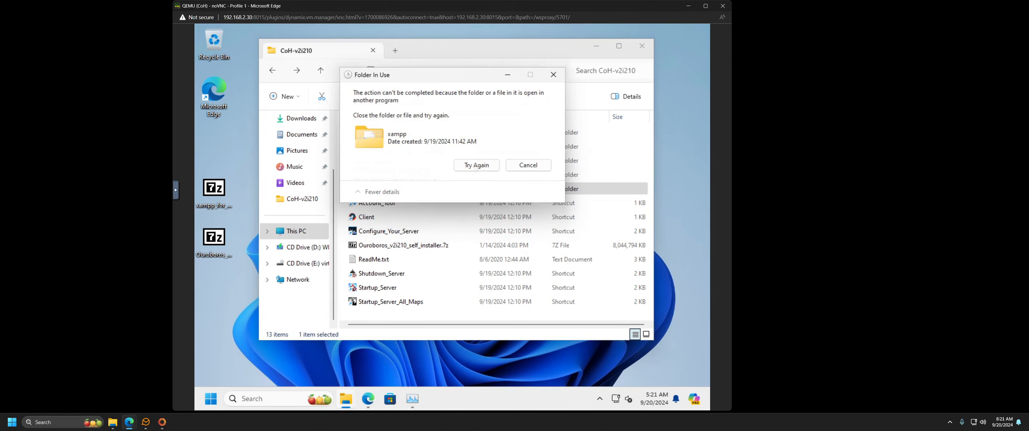
click(477, 166)
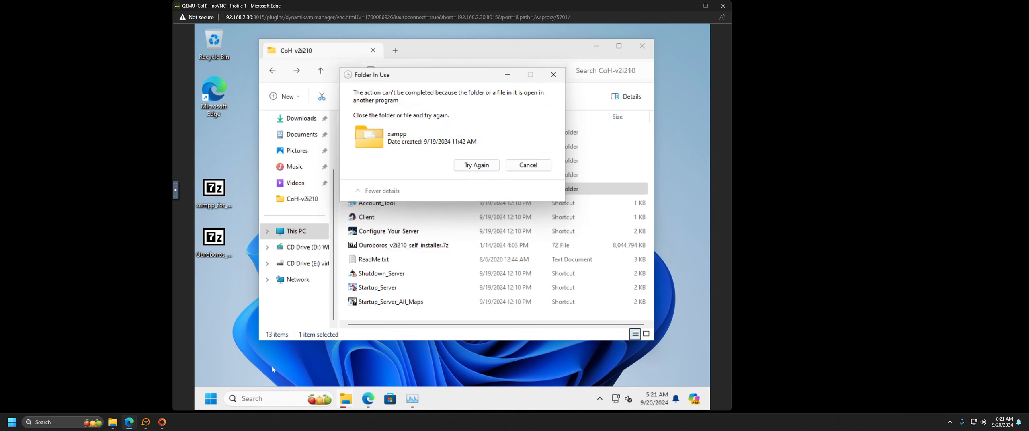
Step: End xampp-control.exe in Task Manager and retry deleting the xampp folder
key(super+x)
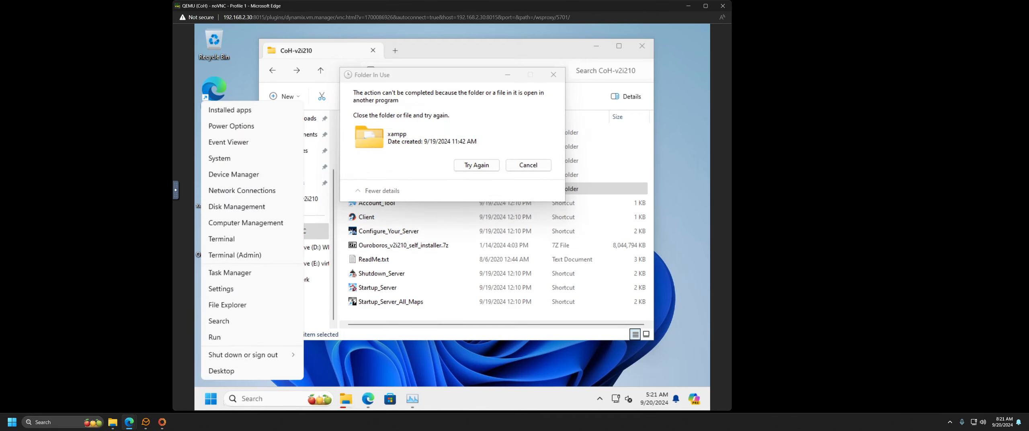
click(412, 398)
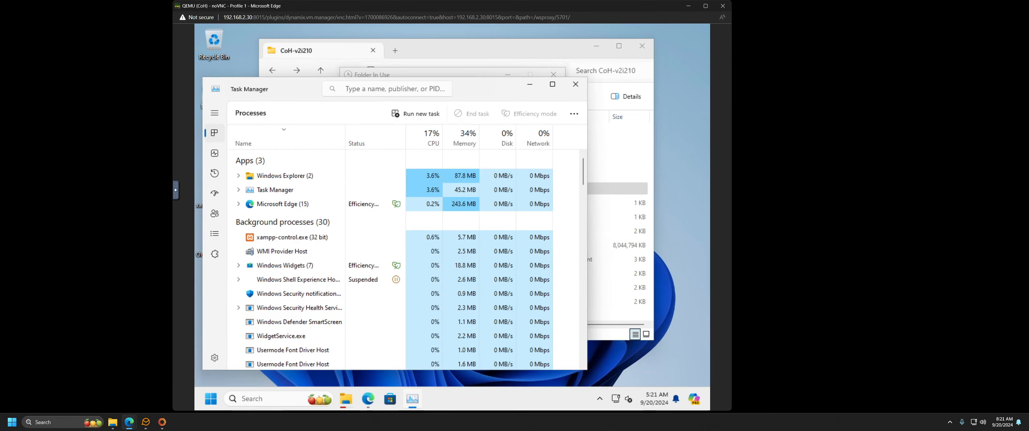
click(286, 240)
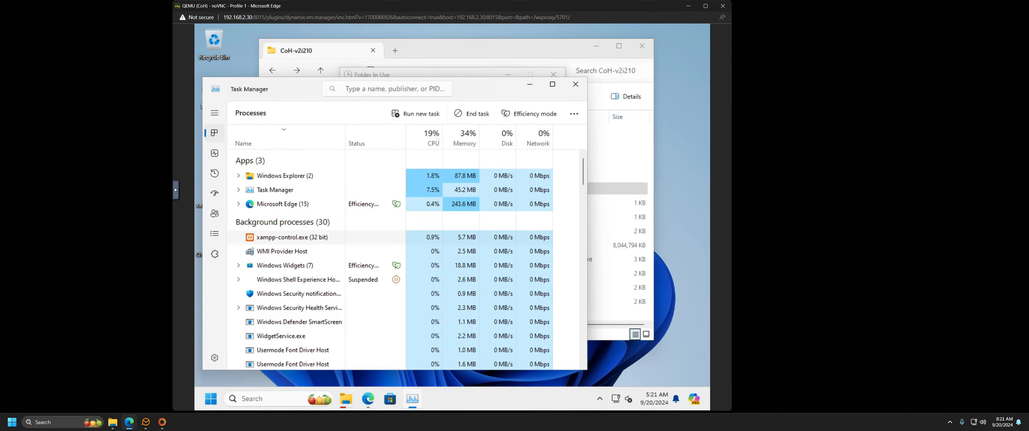
click(575, 84)
click(481, 166)
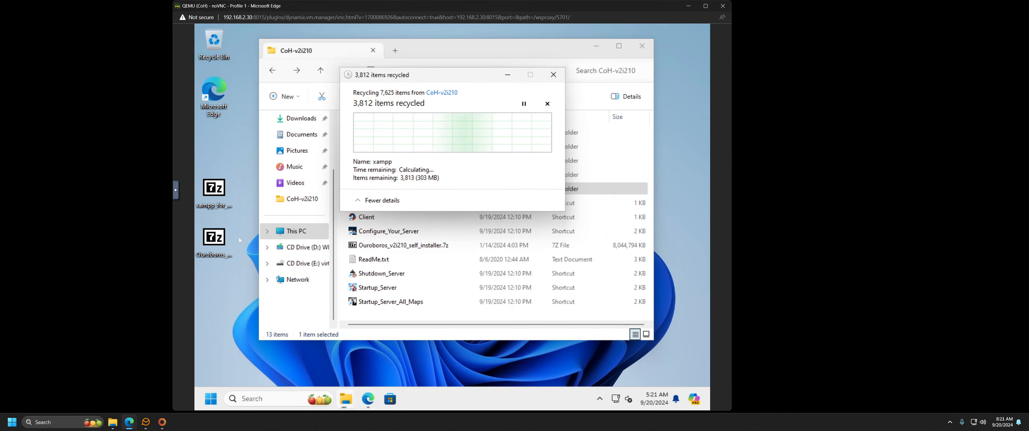
Step: Open xampp_for_V2_Self_Installer.7z, drag its xampp folder into CoH-v2i210, then close 7-Zip
double_click(217, 192)
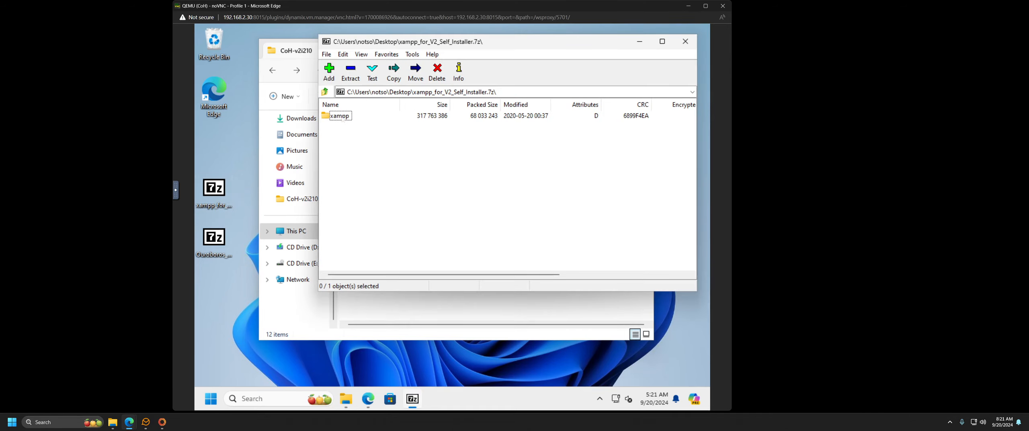
drag(382, 310, 382, 310)
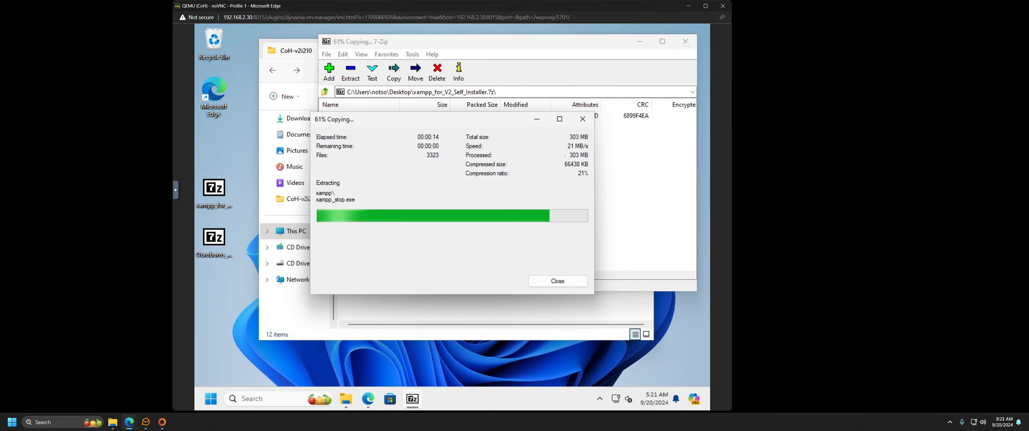
click(686, 42)
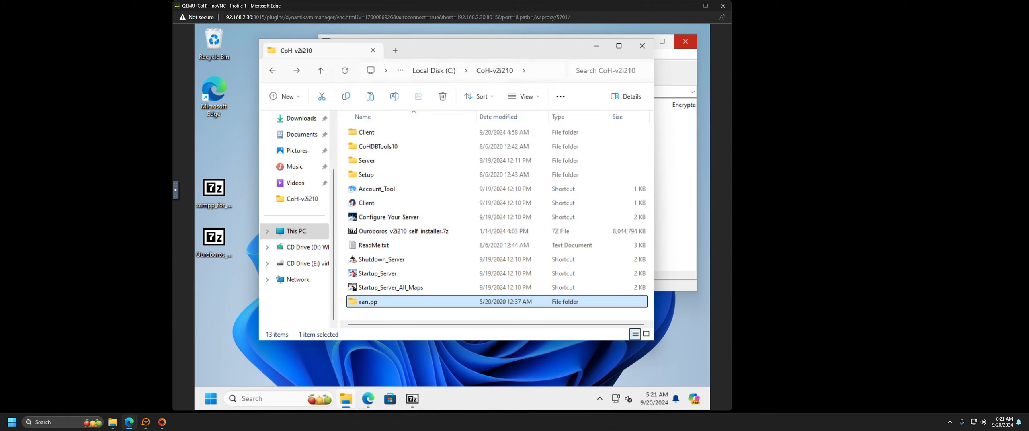
Step: Run setup_xampp.bat from the freshly extracted xampp folder
double_click(372, 305)
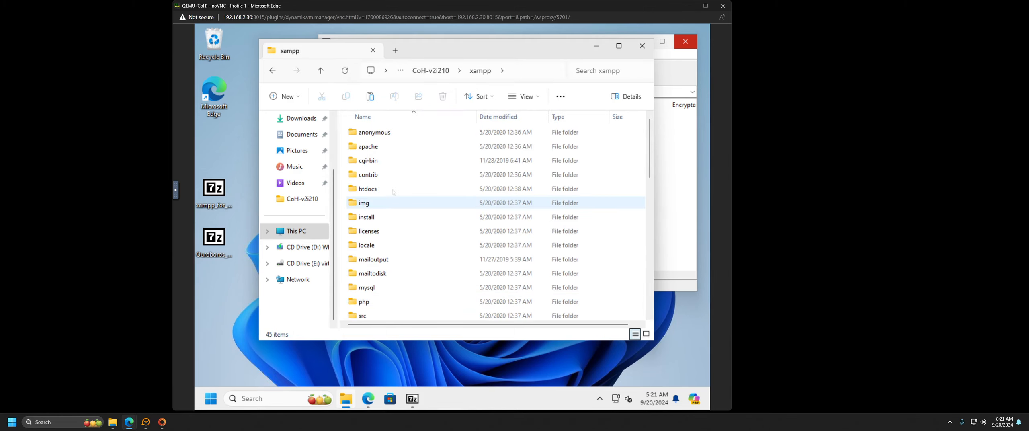
scroll(384, 259, down, 10)
scroll(384, 259, down, 3)
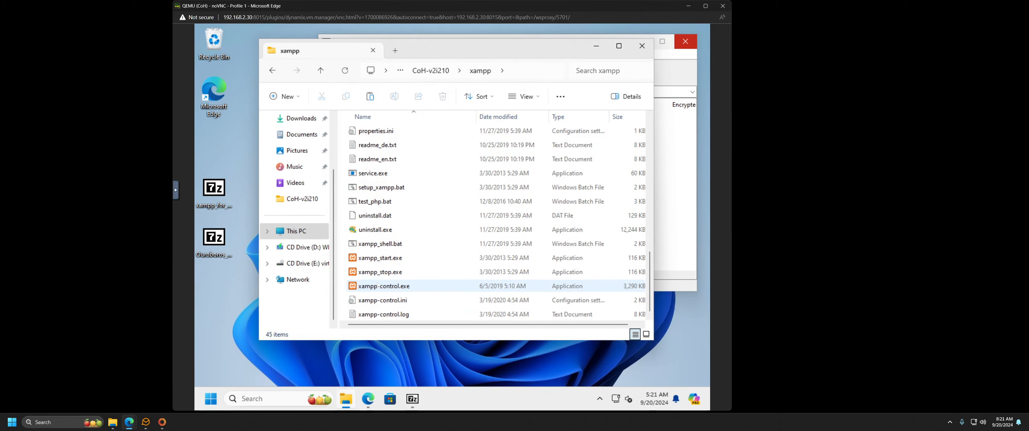
click(382, 188)
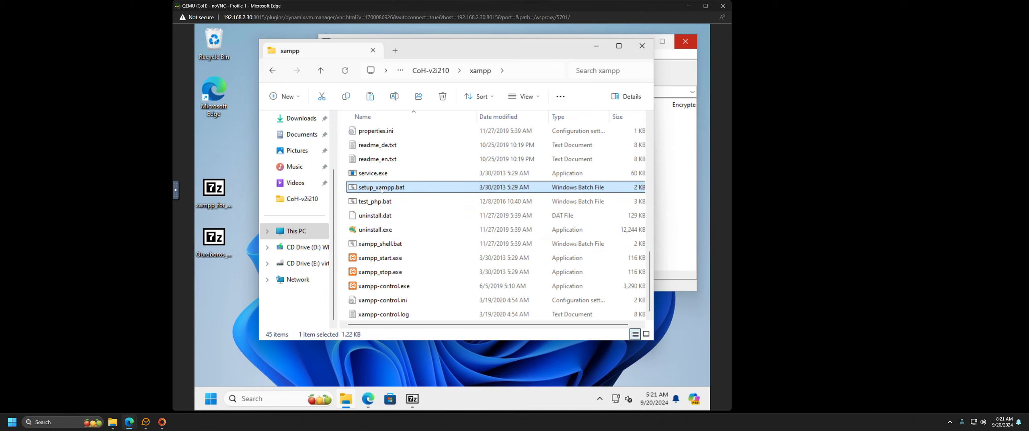
double_click(450, 186)
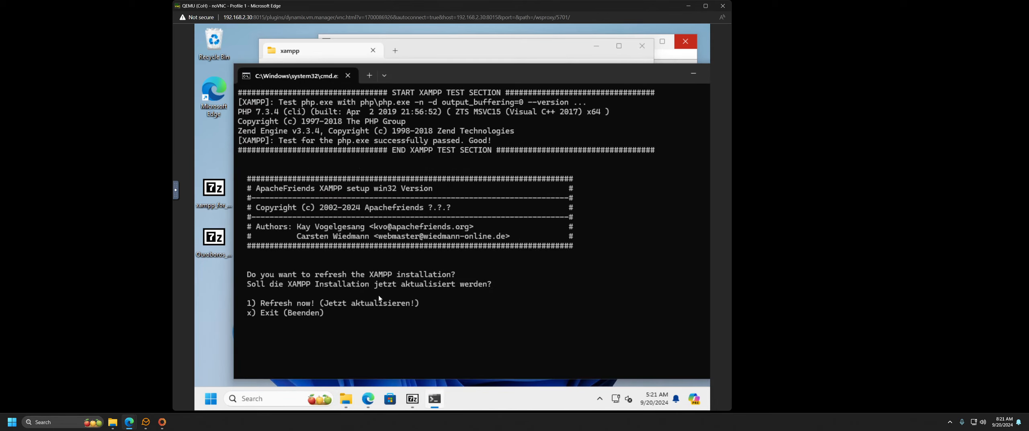
Step: Choose option 1 to refresh the XAMPP installation, then dismiss the finished console
text(1)
key(Return)
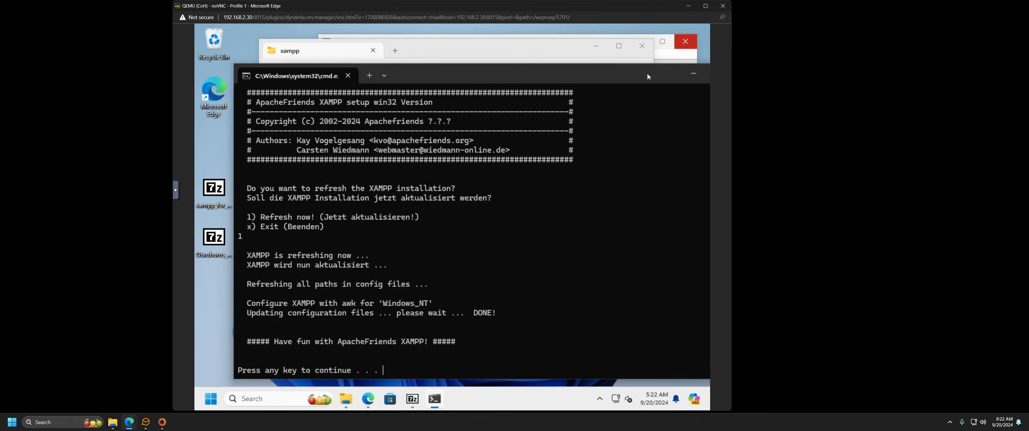
drag(647, 74, 612, 77)
key(Return)
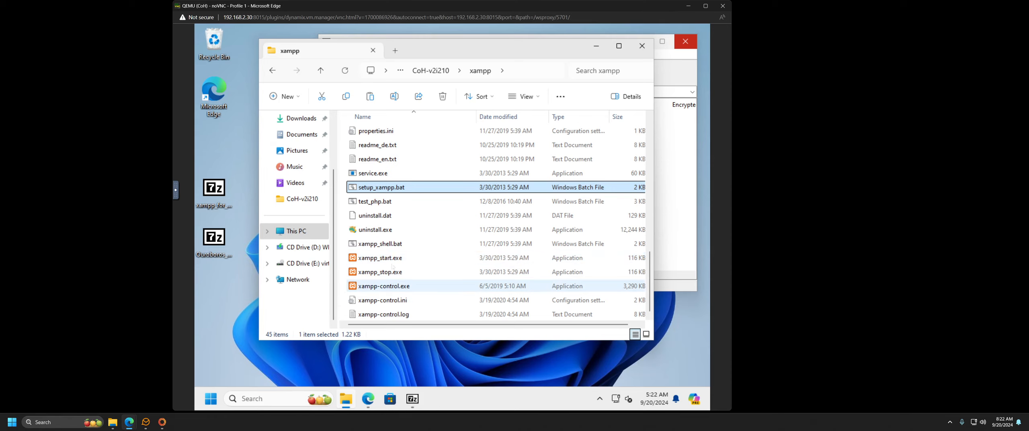
Step: Launch XAMPP Control Panel and enter Apache main port 8012 and SSL port 8013
double_click(390, 287)
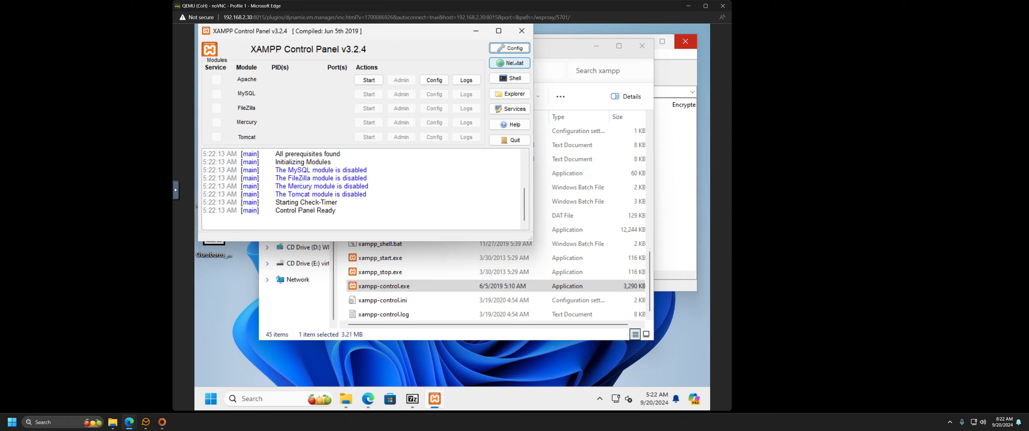
click(510, 48)
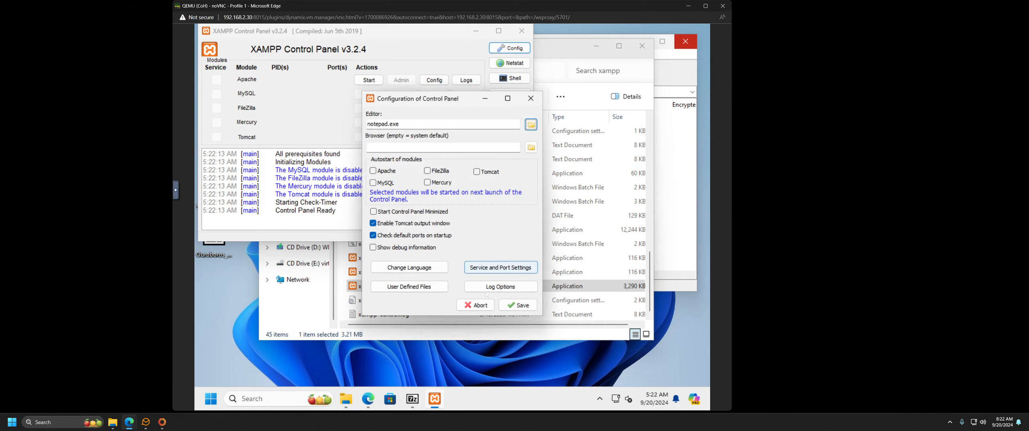
click(492, 262)
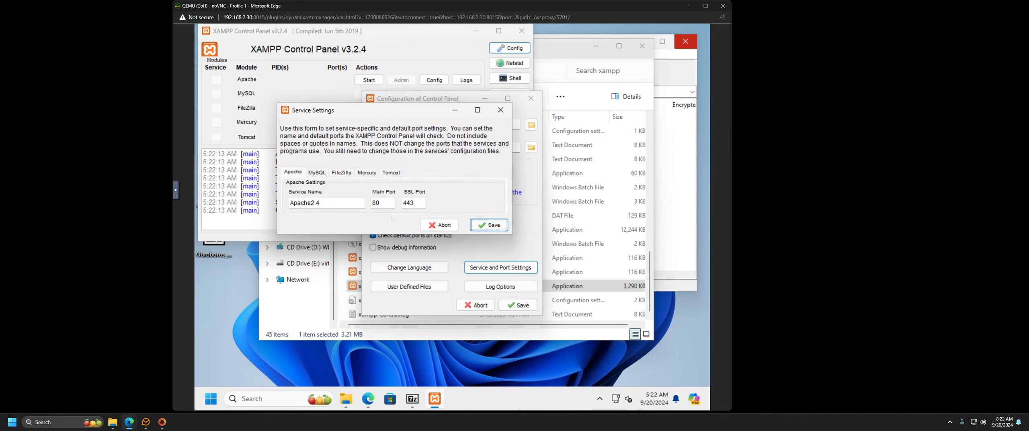
click(382, 203)
text(12)
key(Tab)
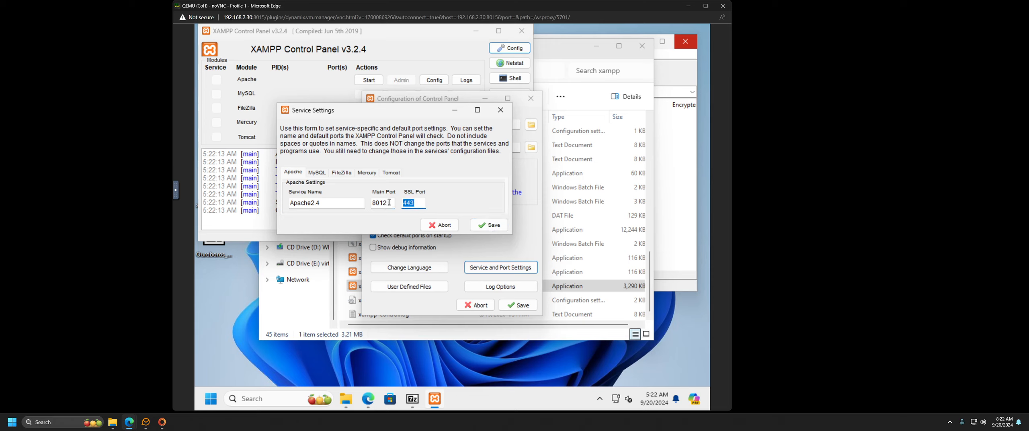
text(8013)
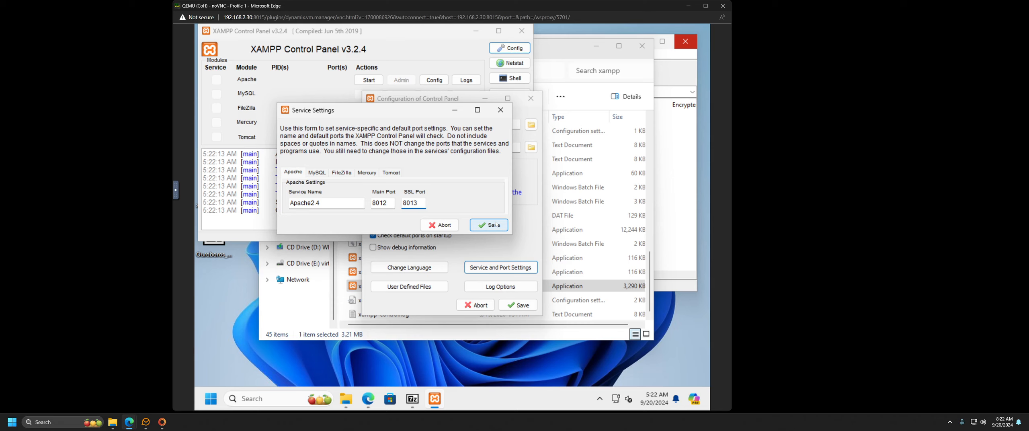
Step: Save the new ports and configuration, then review the Netstat listening sockets
click(496, 225)
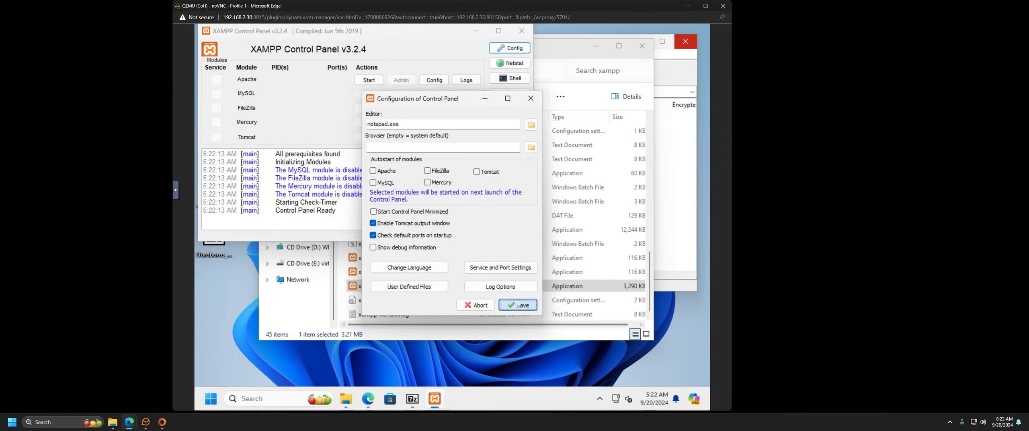
click(518, 305)
click(514, 64)
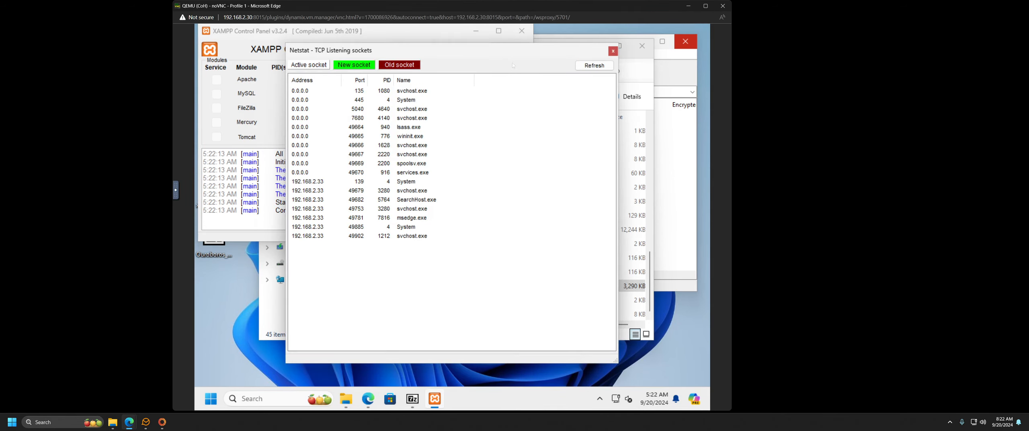
click(613, 50)
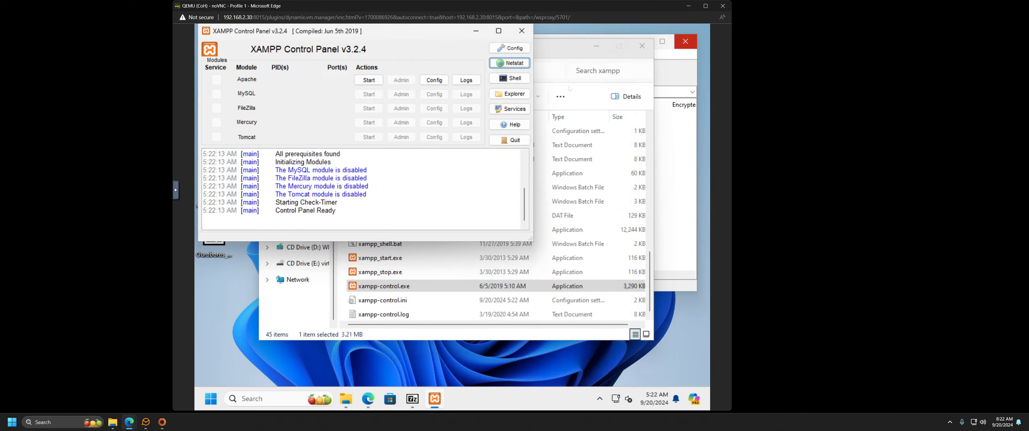
Step: Start Apache and open its Admin page, which loads localhost:8012 in Edge
click(369, 80)
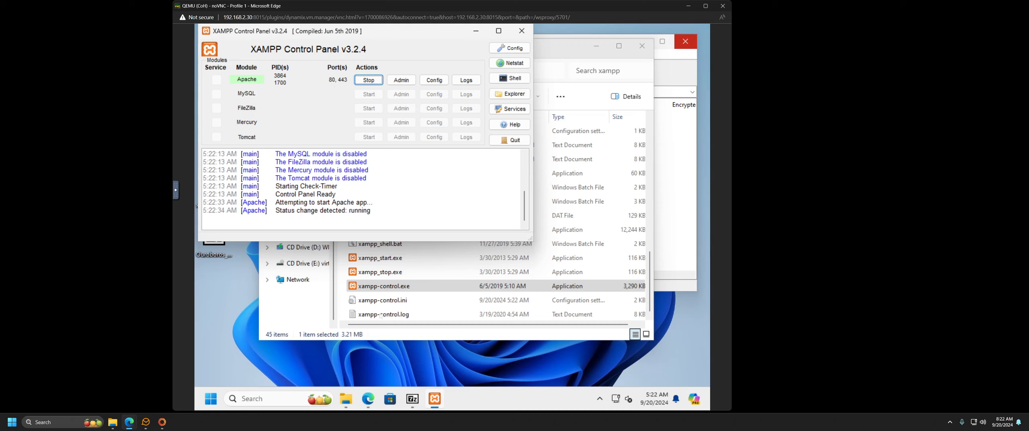
mouse_move(369, 408)
click(401, 79)
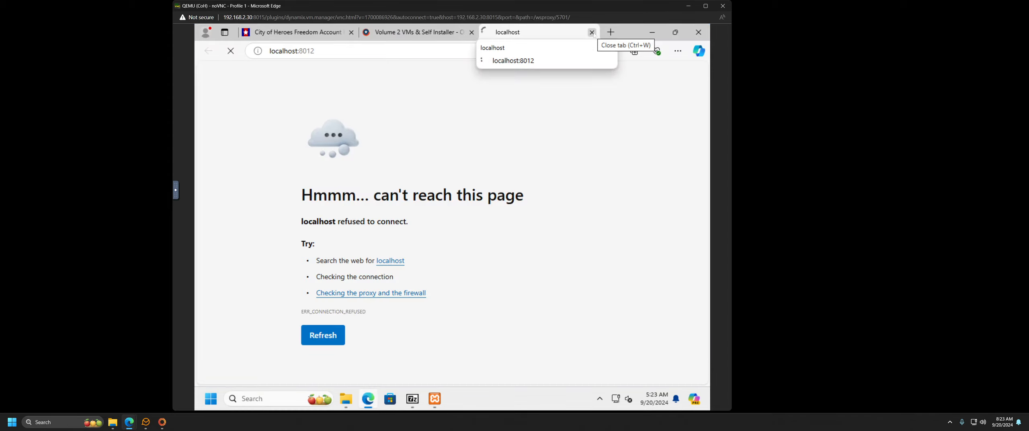
Step: Replace localhost with 127.0.0.1 and load 127.0.0.1:8012
double_click(287, 51)
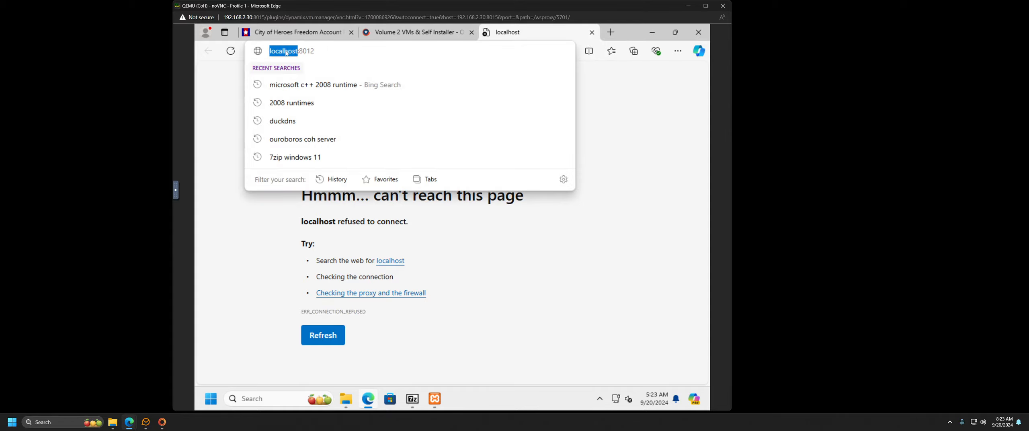
text(127)
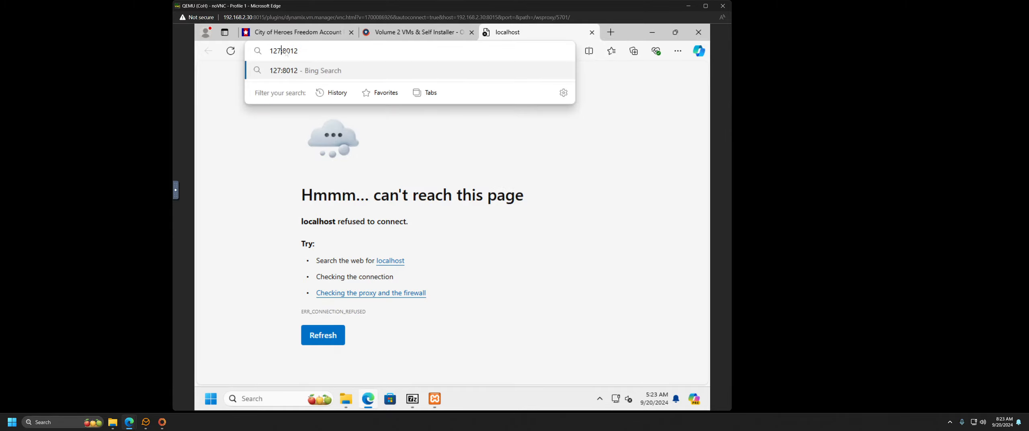
text(.0.0)
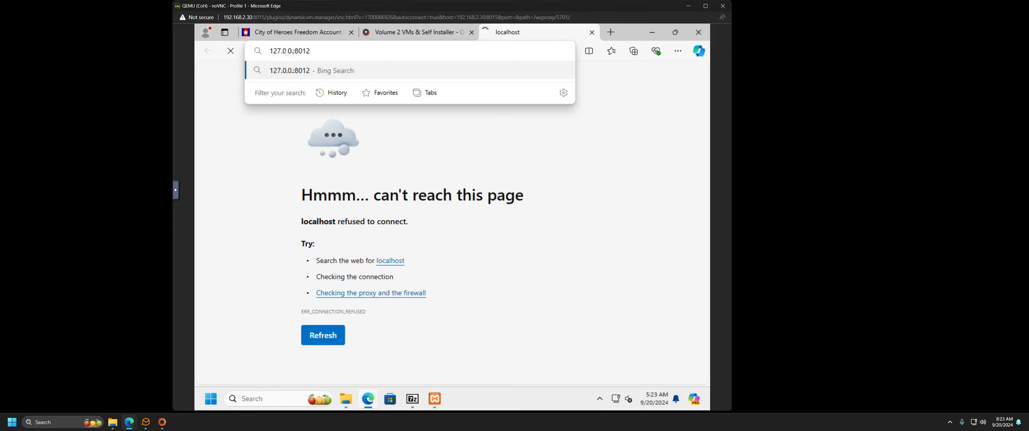
text(.1)
key(Return)
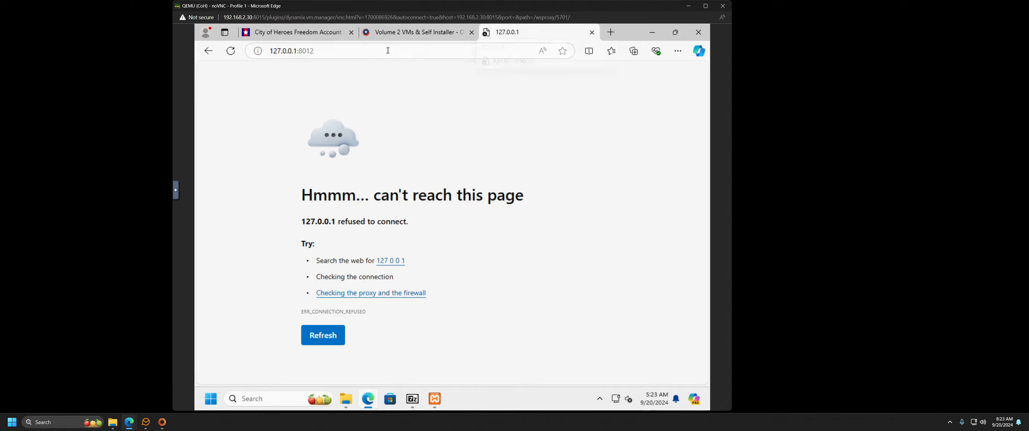
Step: Drop the port to load the Freedom Account Portal at 127.0.0.1, then close the tab
drag(326, 53, 309, 52)
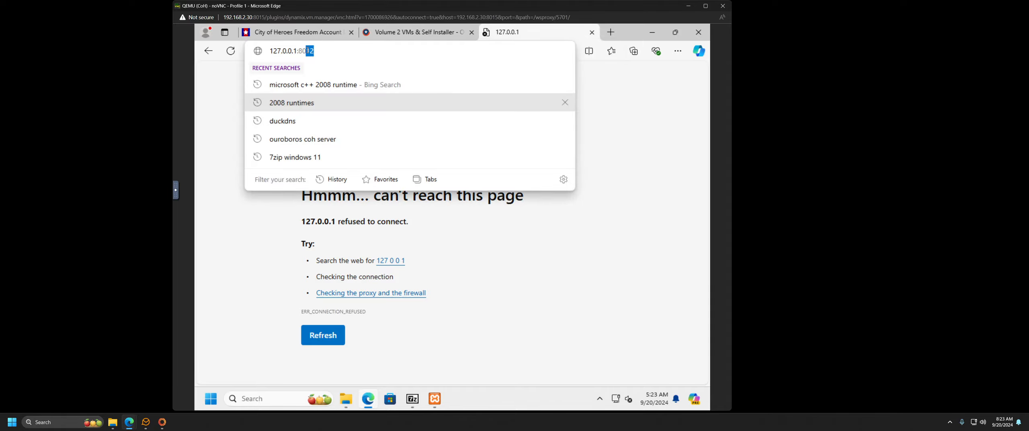
key(BackSpace)
key(Return)
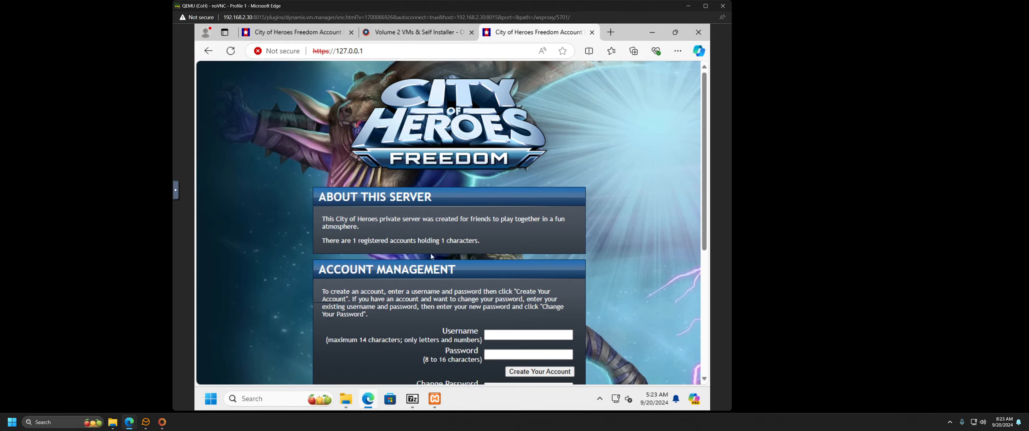
click(592, 32)
Step: Minimize Edge, stop Apache, and check the Netstat listening sockets
click(652, 33)
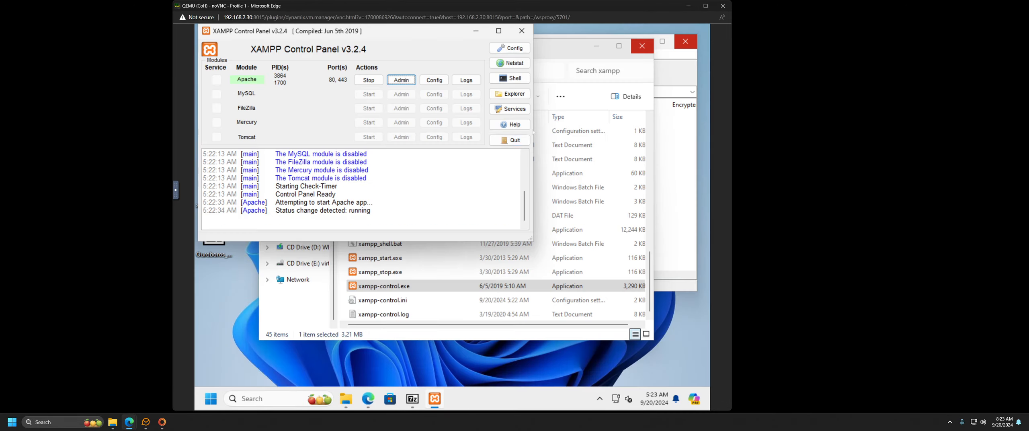
click(368, 80)
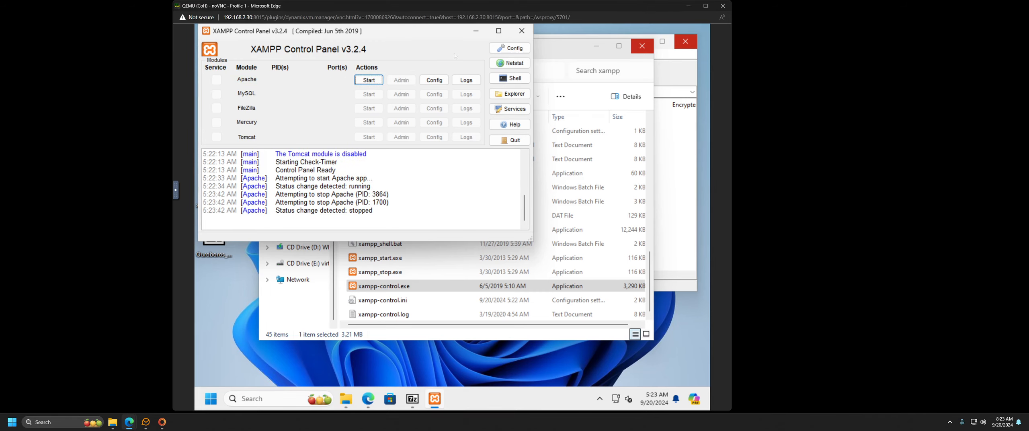
click(510, 63)
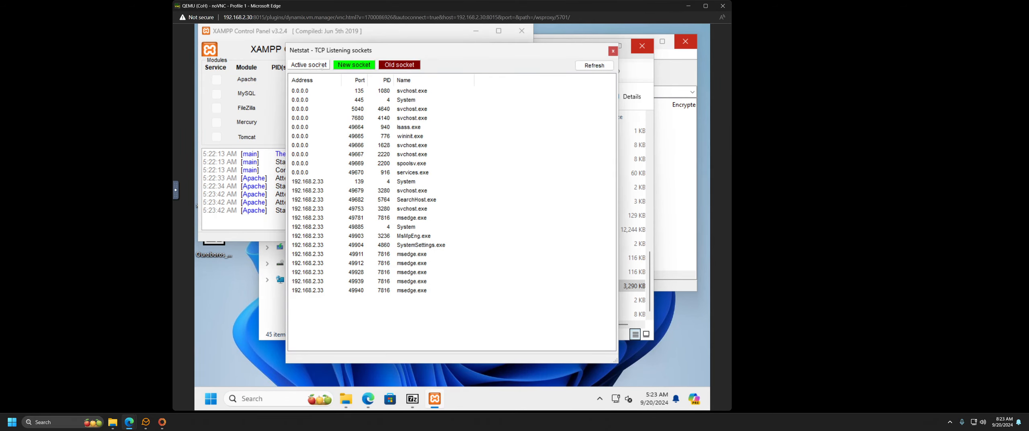
click(613, 51)
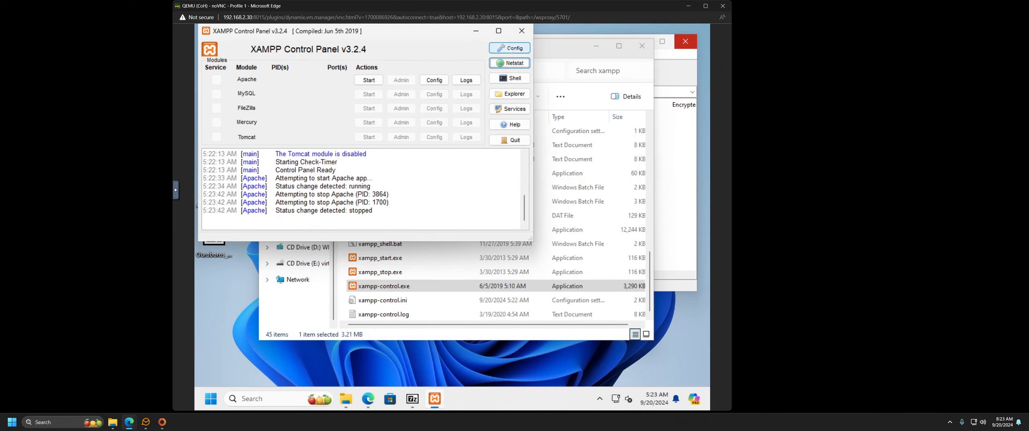
Step: Review each service's port settings and save Apache's ports 8012 and 8013
click(511, 49)
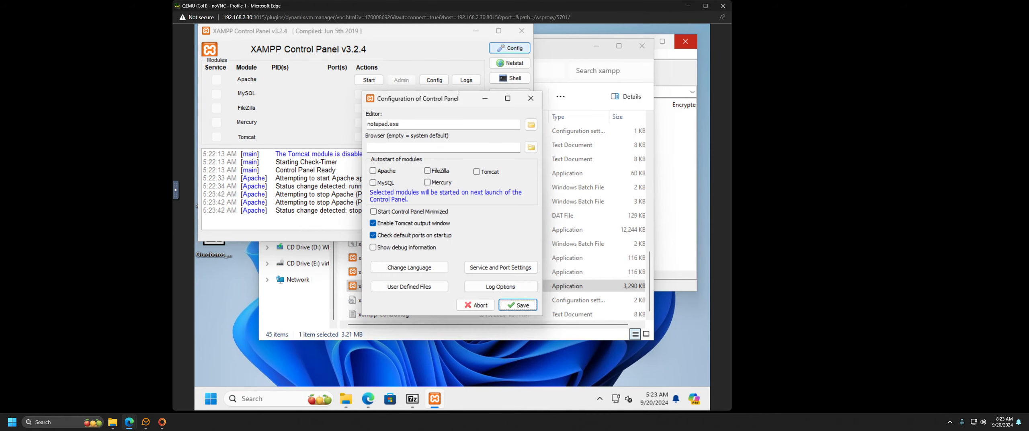
click(501, 268)
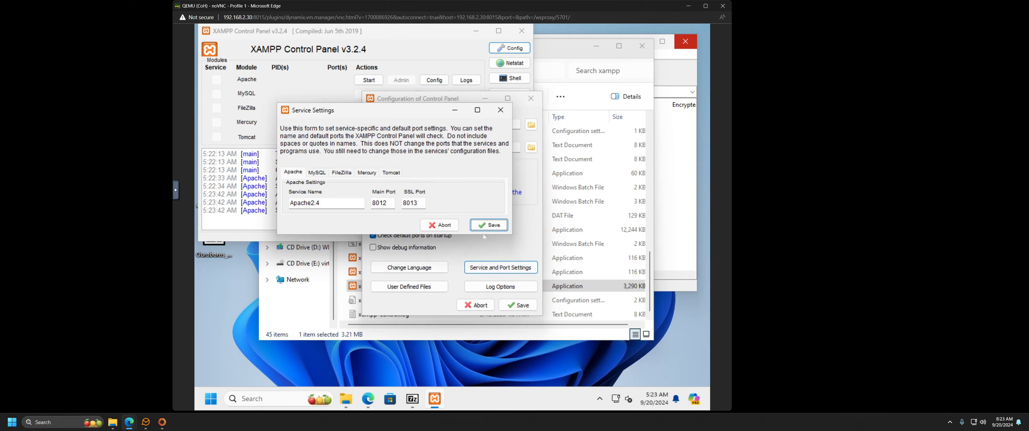
click(317, 172)
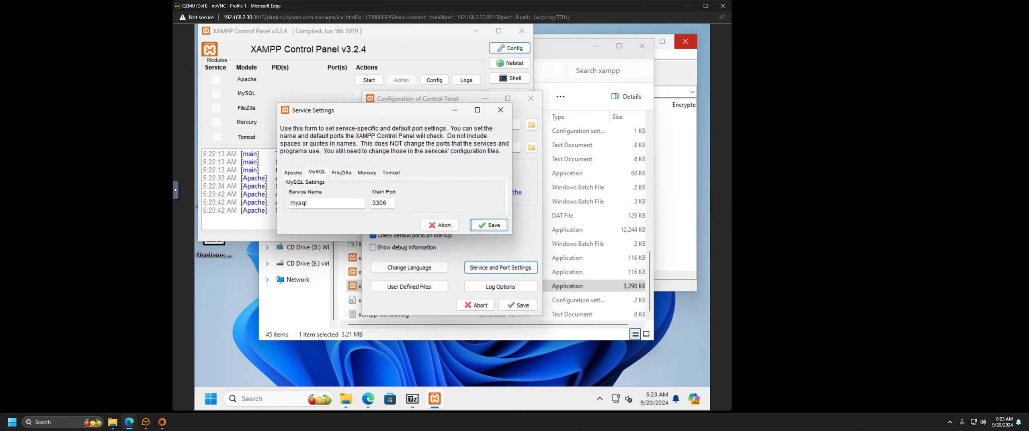
click(342, 173)
click(370, 173)
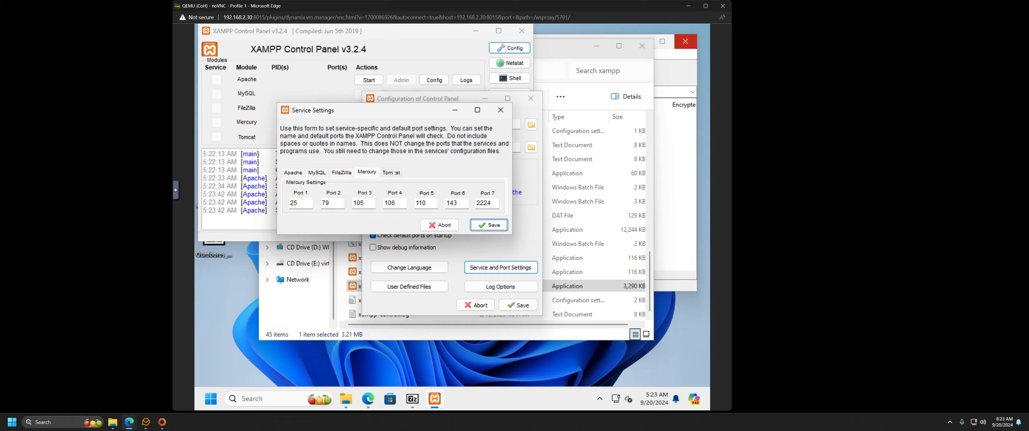
click(392, 172)
click(372, 173)
click(295, 172)
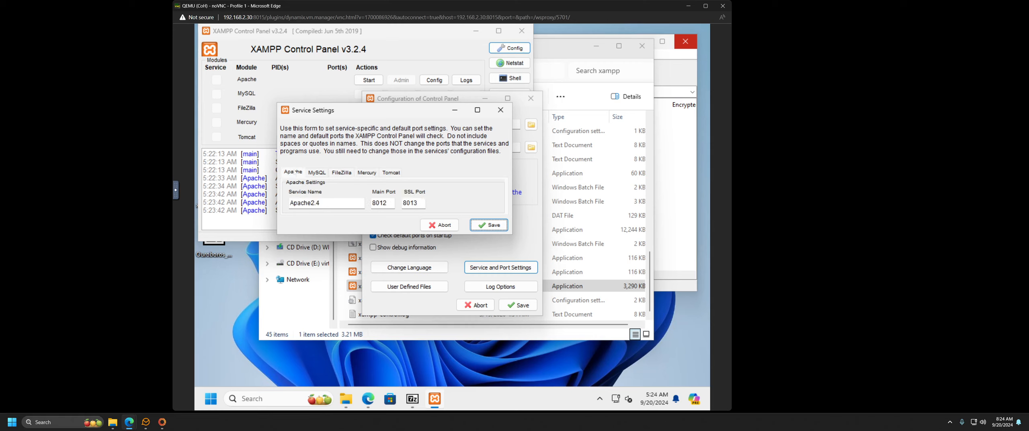
click(497, 227)
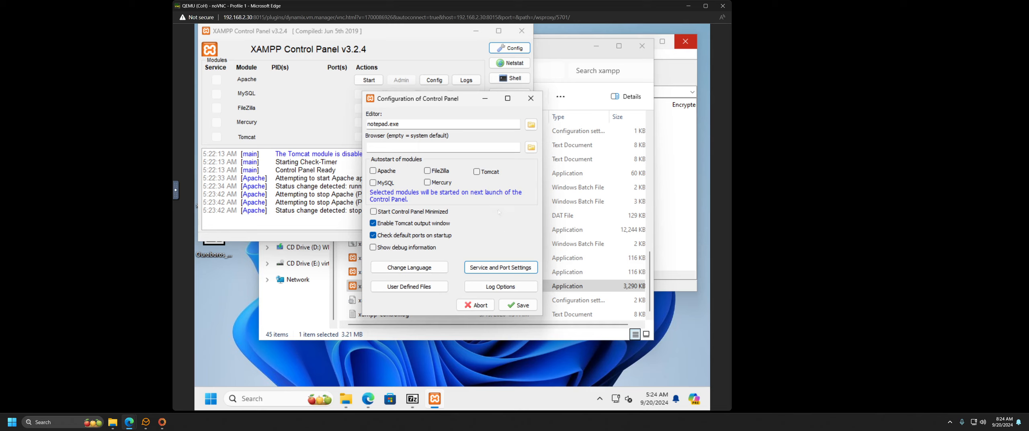
click(523, 305)
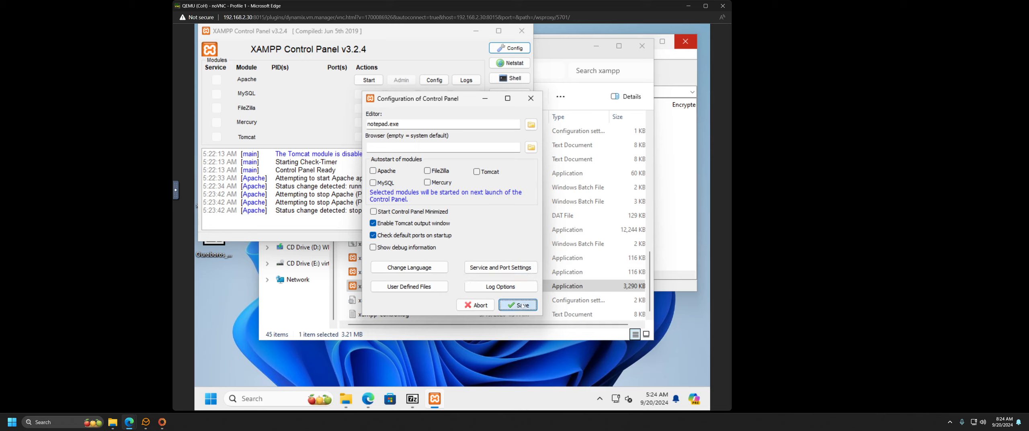
Step: Glance at the user-defined files list and close the Configuration window
click(429, 288)
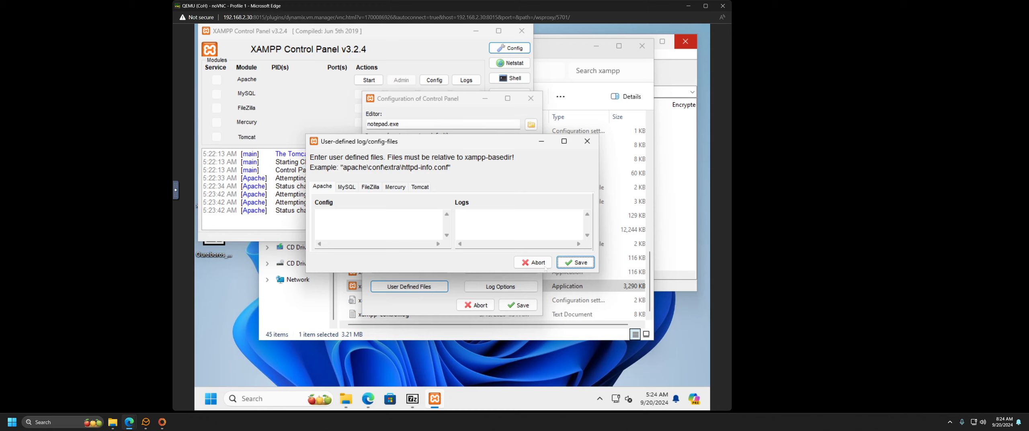
click(539, 263)
click(523, 305)
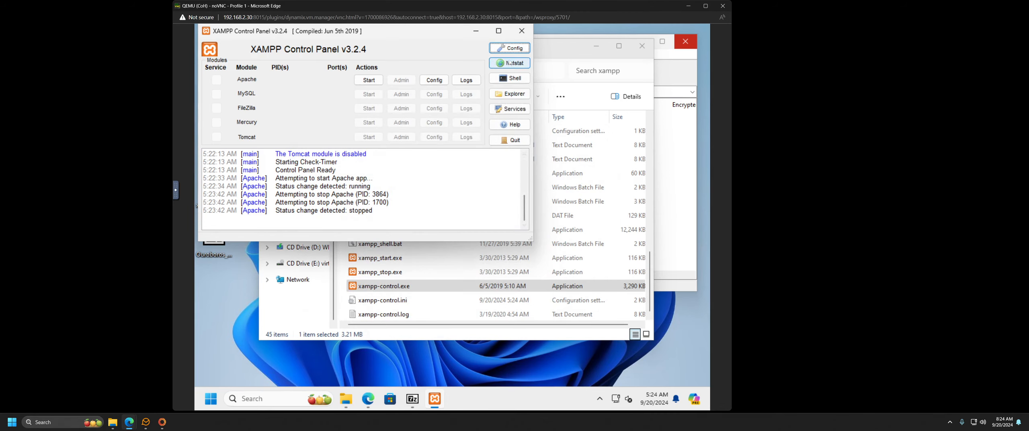
click(513, 94)
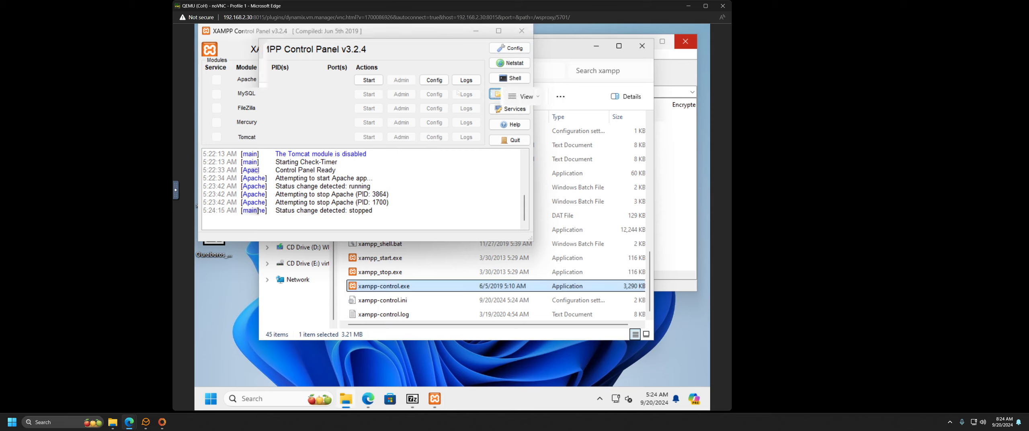
Step: Confirm the xampp path in Explorer, close the 7-Zip window, and list Apache's config files
click(431, 75)
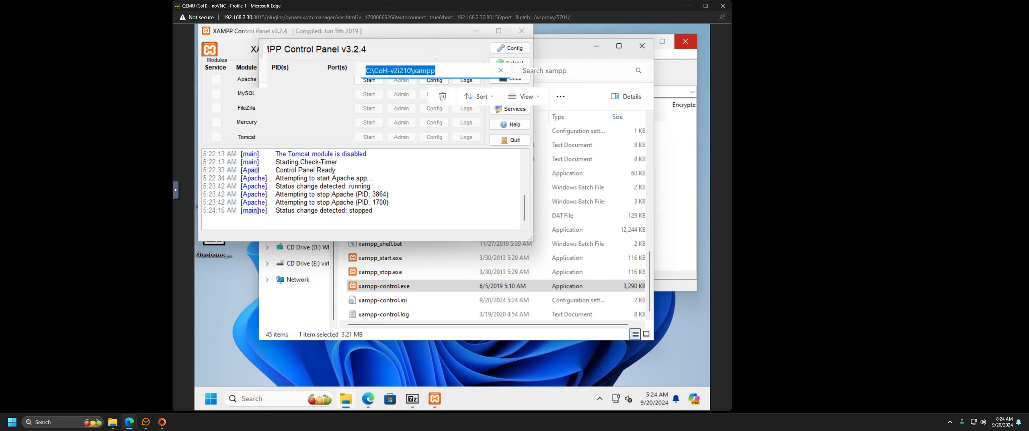
key(Return)
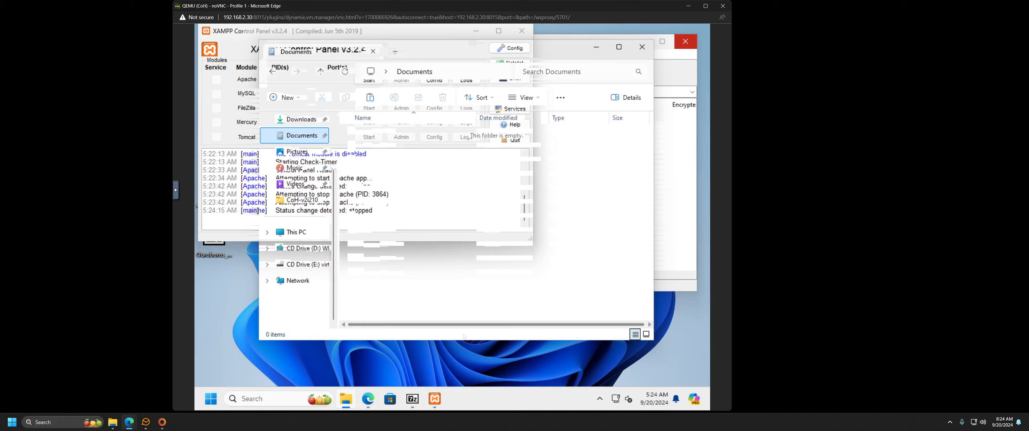
click(412, 399)
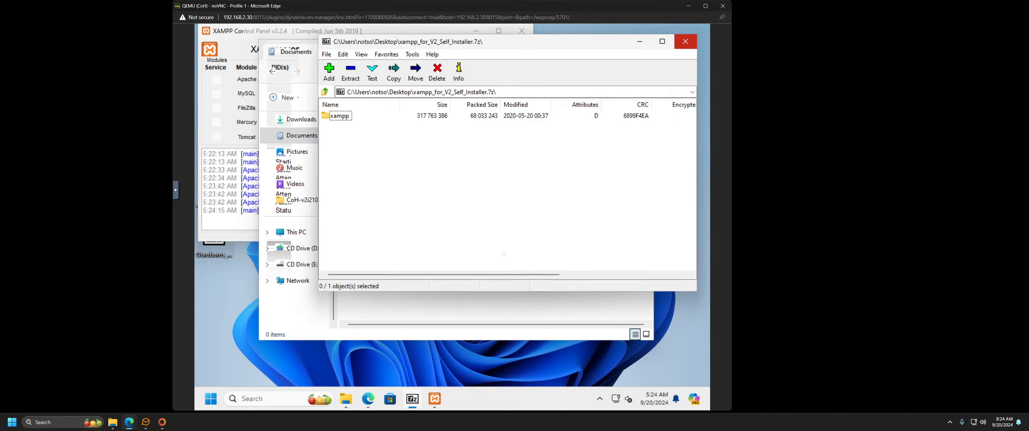
click(685, 42)
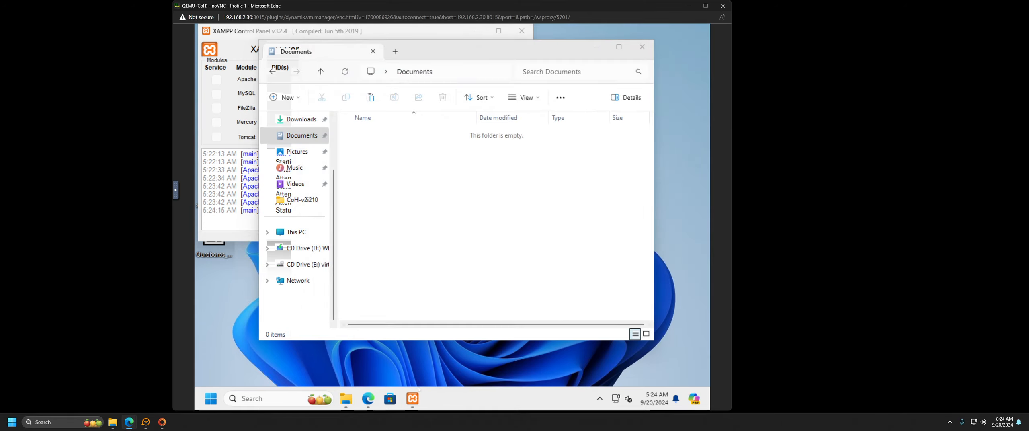
click(413, 398)
click(430, 81)
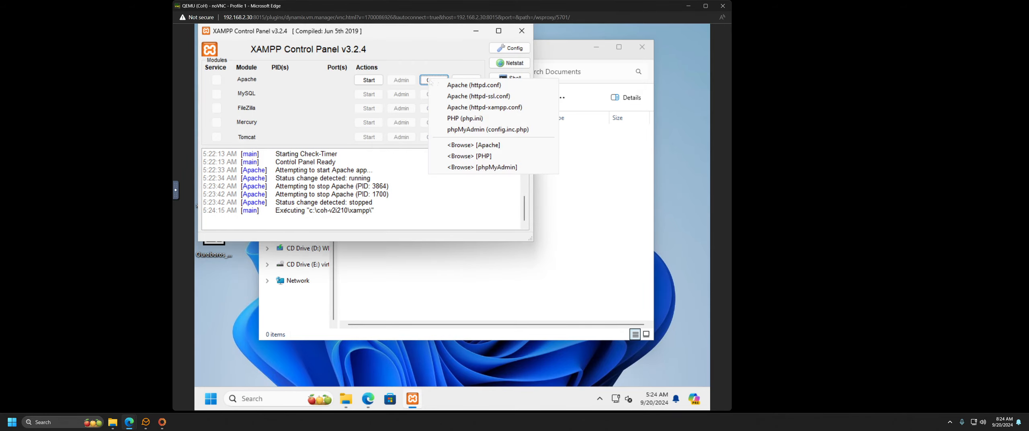
Step: Open httpd.conf in Notepad and locate the Listen 80 line
click(474, 84)
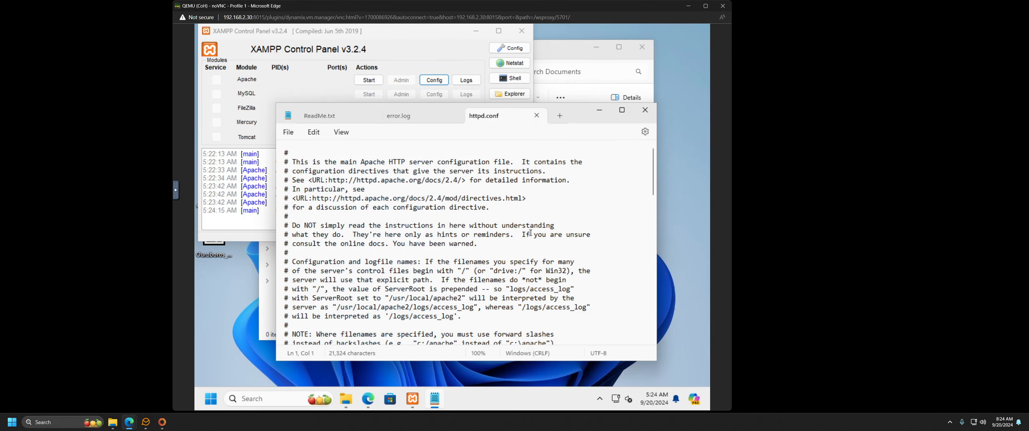
scroll(473, 267, down, 3)
scroll(473, 267, down, 7)
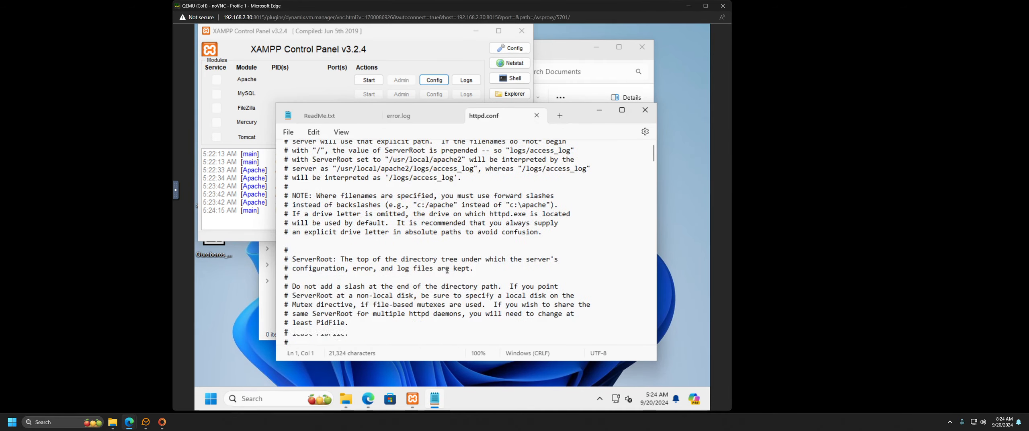
scroll(452, 270, down, 6)
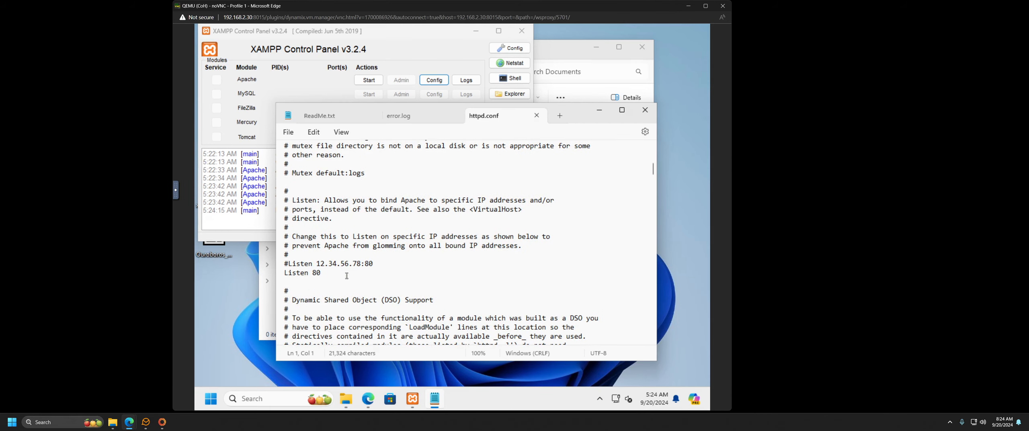
click(325, 273)
scroll(427, 265, down, 15)
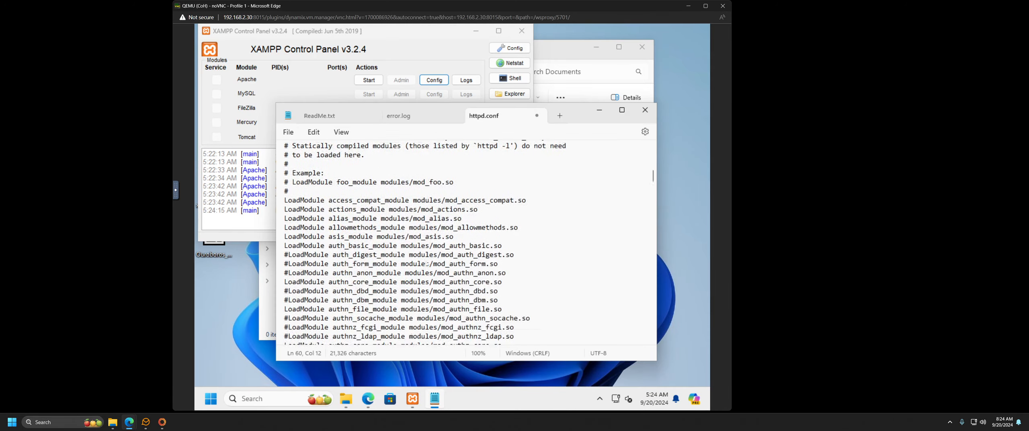
scroll(415, 270, down, 15)
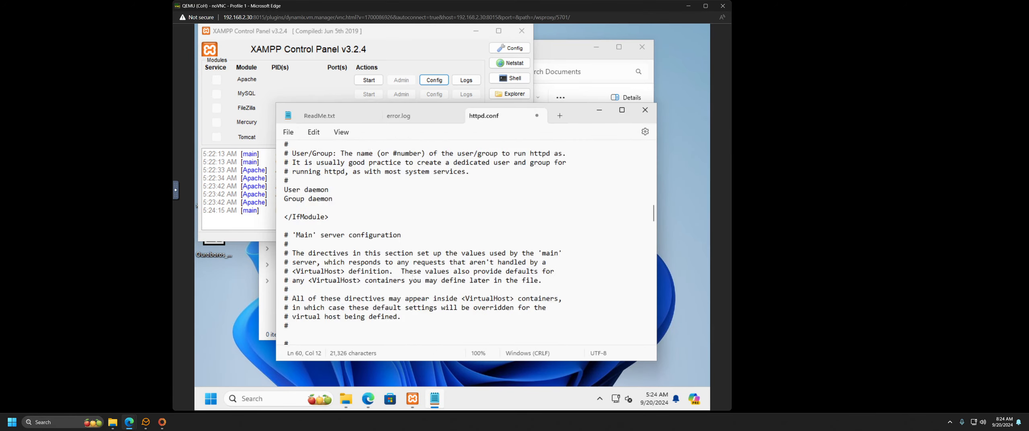
scroll(414, 278, down, 8)
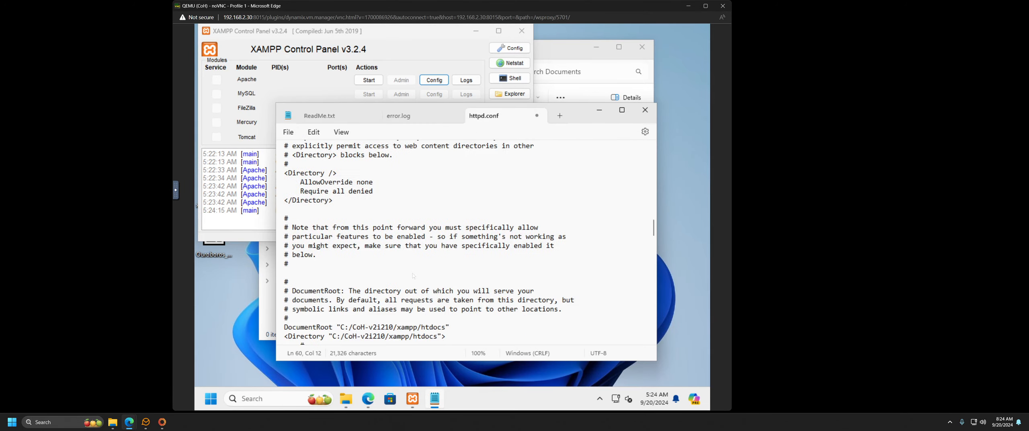
scroll(414, 275, up, 7)
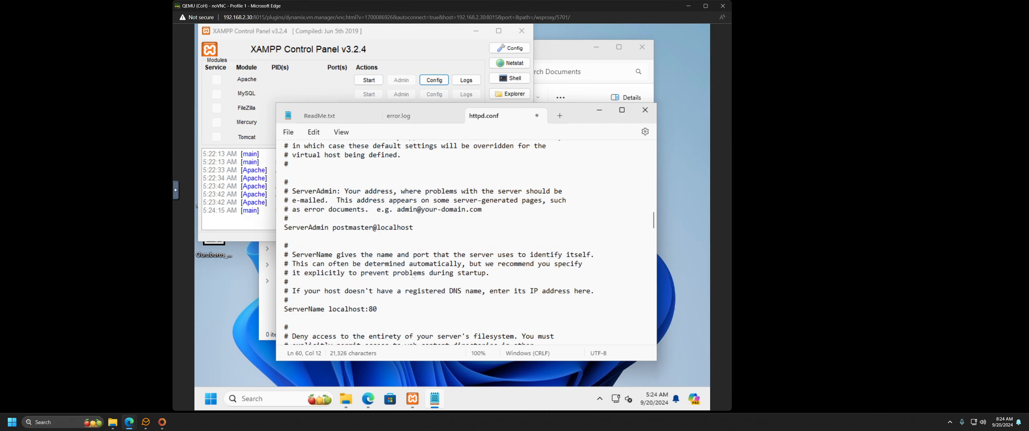
Step: Change ServerName to localhost:8080 and save httpd.conf
click(380, 308)
text(80)
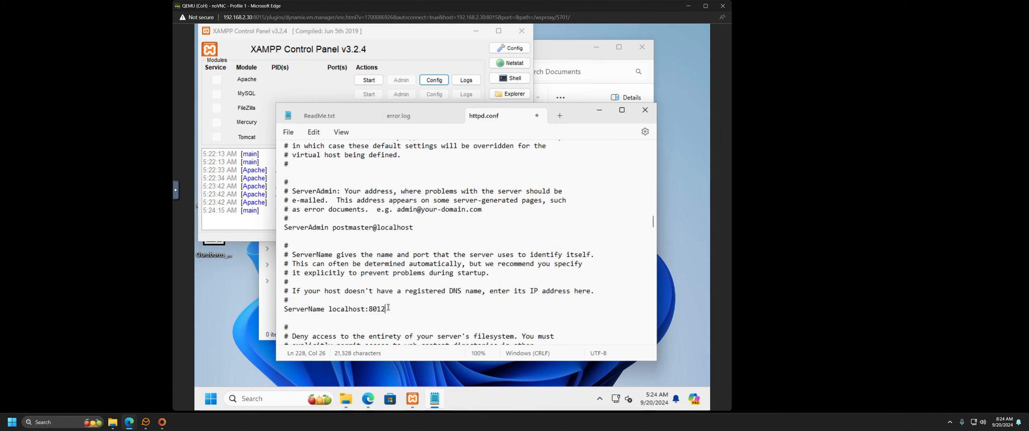
scroll(415, 274, down, 10)
scroll(414, 272, down, 13)
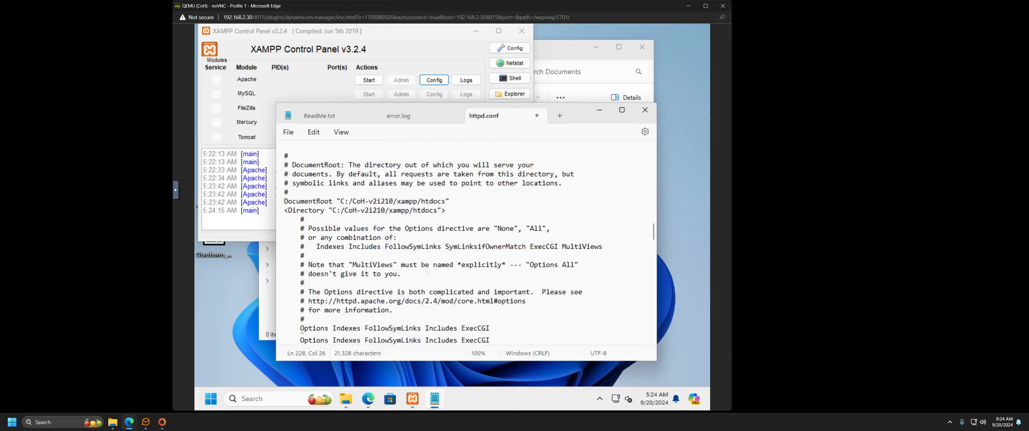
scroll(427, 270, down, 10)
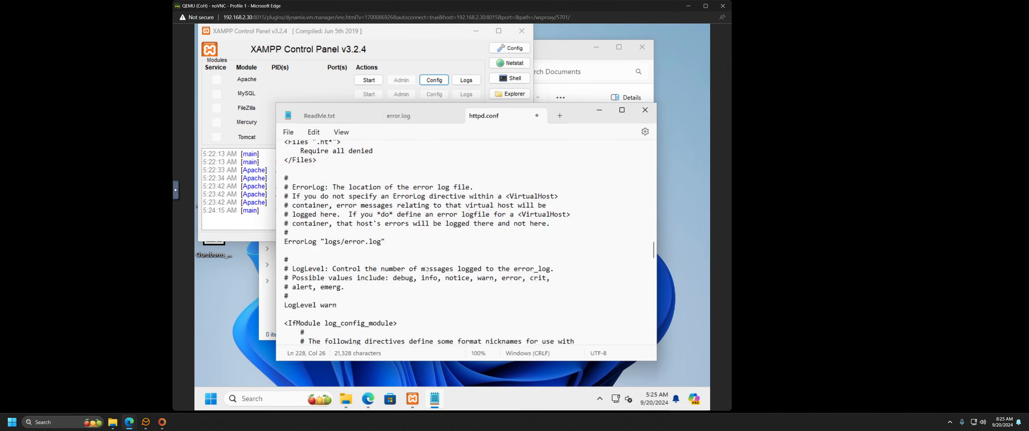
scroll(425, 269, down, 8)
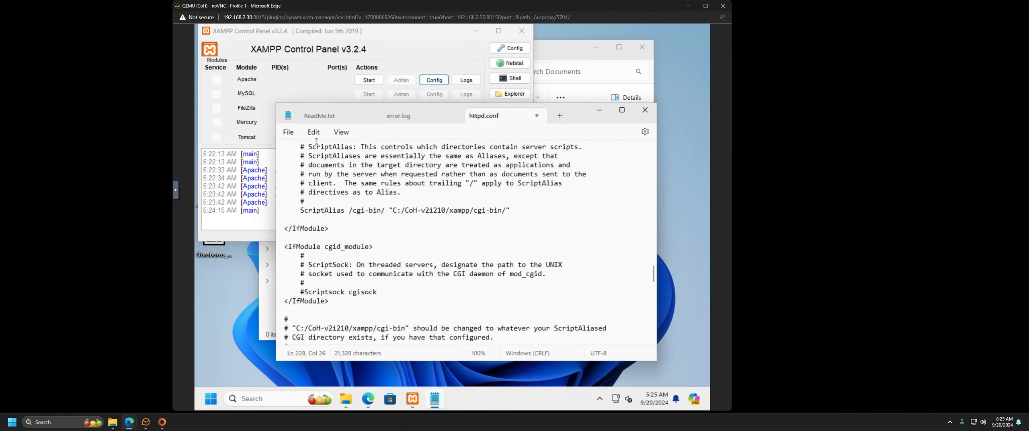
click(288, 132)
click(293, 200)
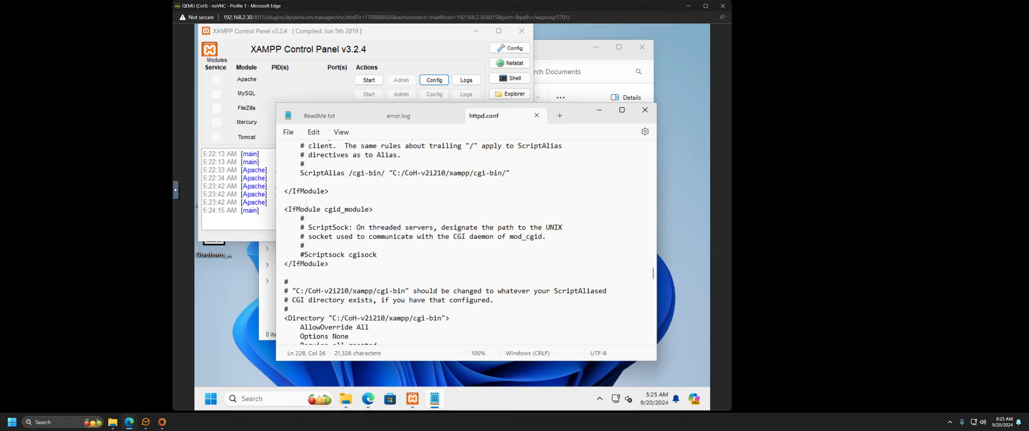
Step: Start Apache in XAMPP Control Panel so it runs on ports 443 and 8012
click(369, 80)
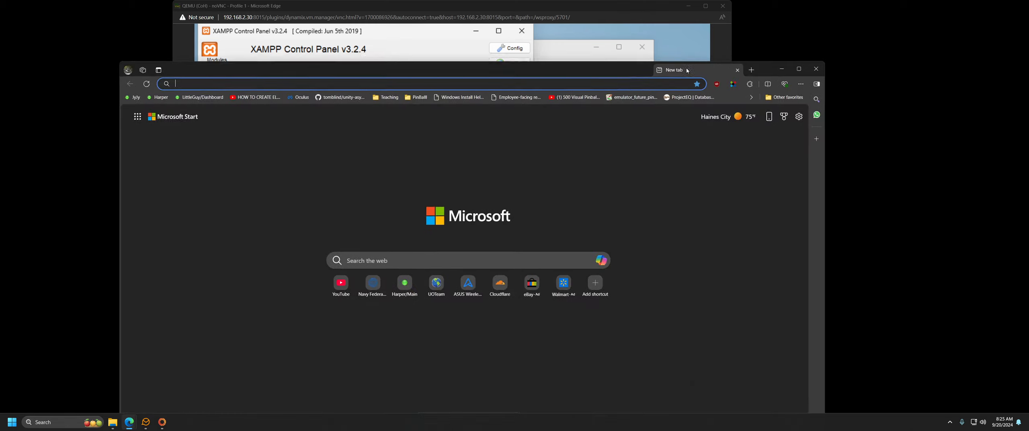
drag(686, 70, 801, 35)
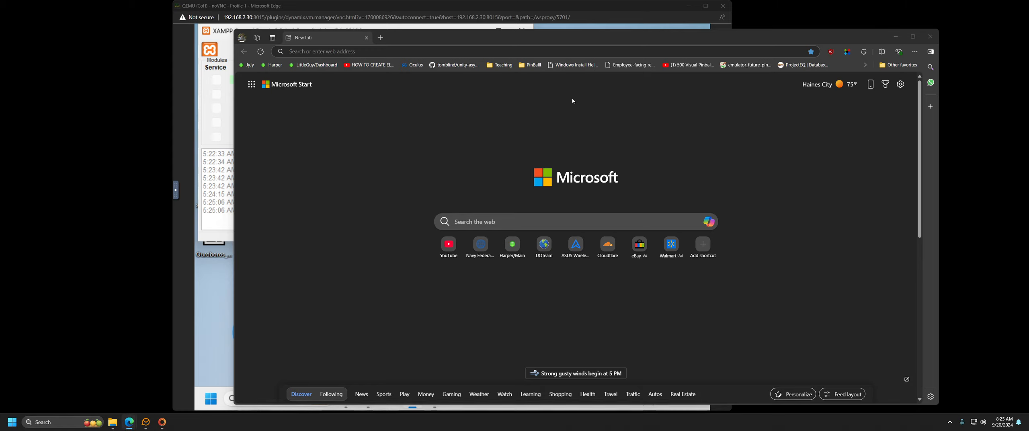
Step: Load the coh.notso.website account portal in Edge and scroll down the page
click(488, 51)
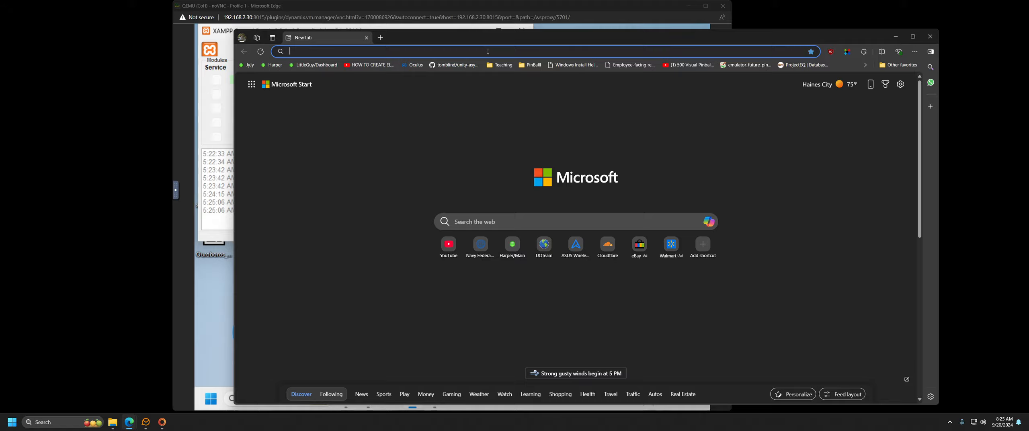
drag(883, 37, 827, 15)
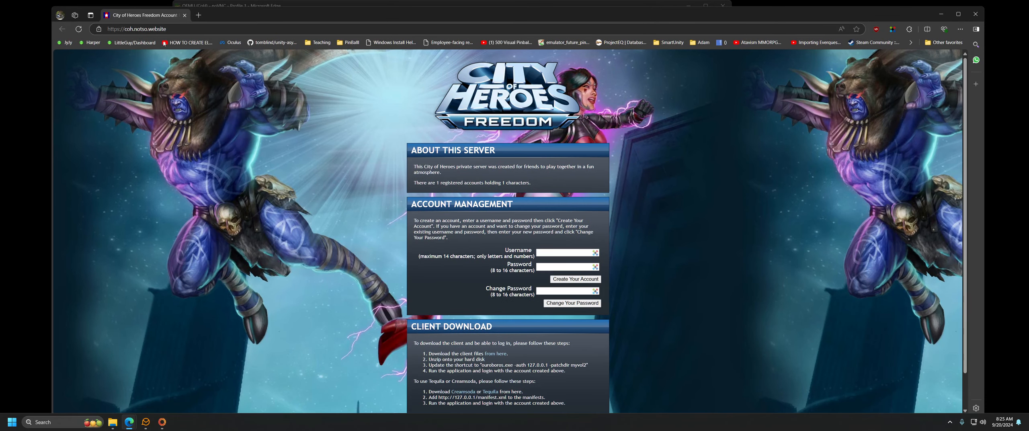
scroll(507, 301, down, 2)
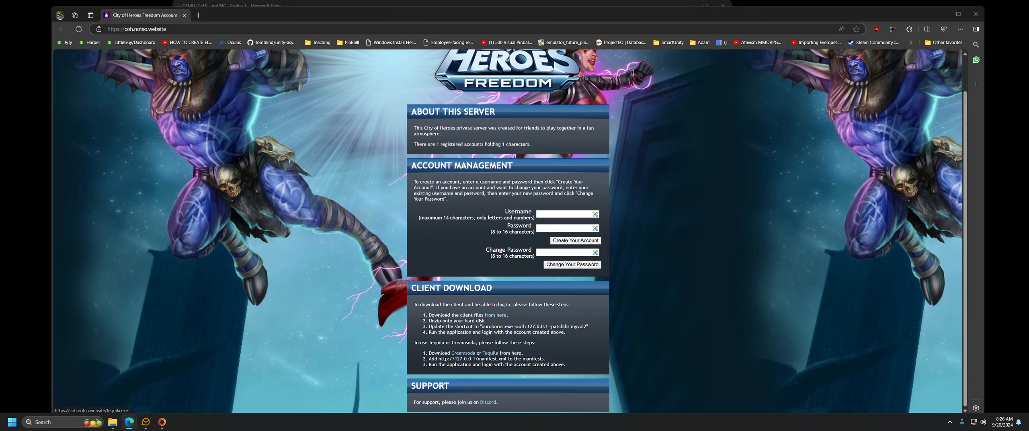
Step: Try the Creamsoda download link, return from the 404 to the portal, and close Edge
click(460, 355)
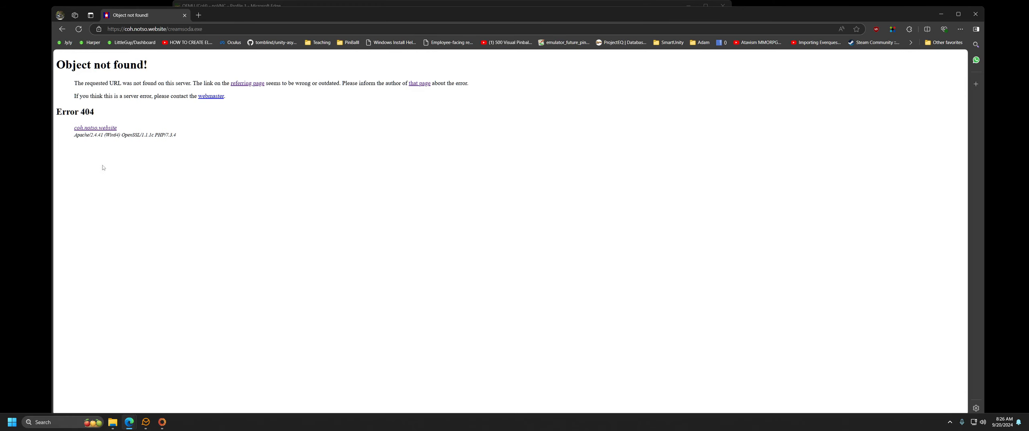
key(alt+Left)
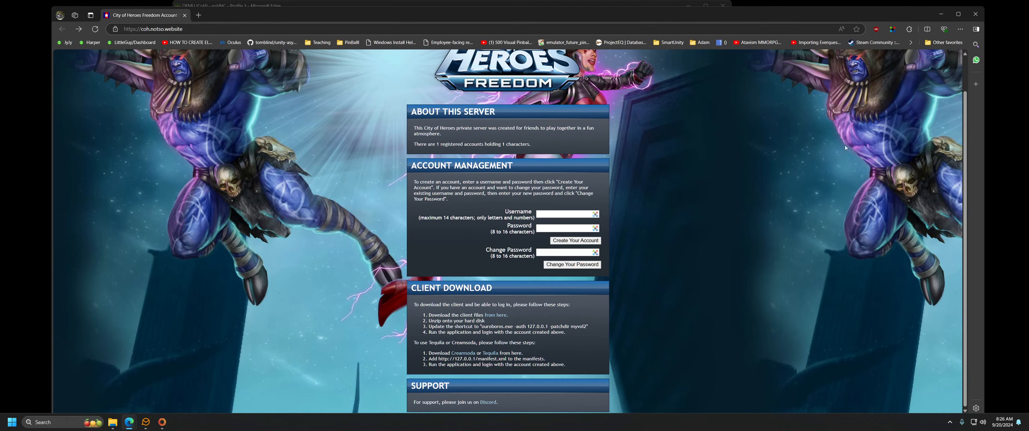
click(976, 16)
mouse_move(130, 420)
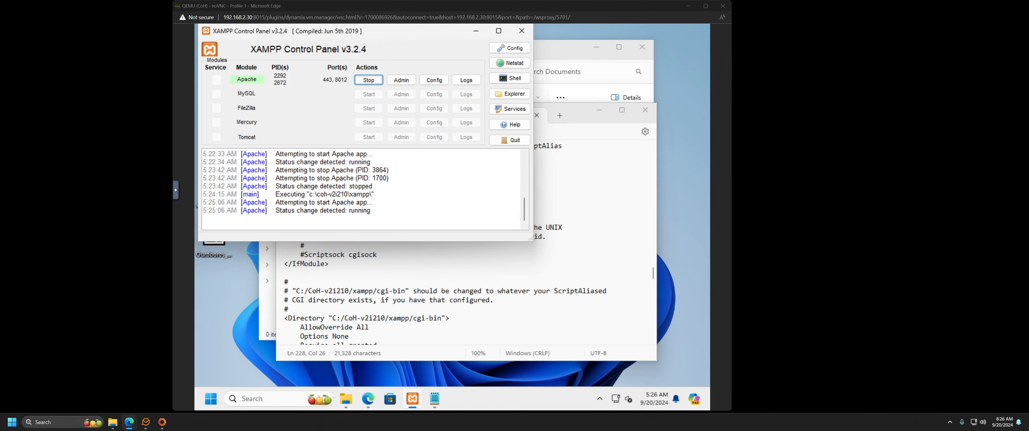
Step: Open coh.notso.website in the VM's Edge and scroll to the registration form
click(368, 399)
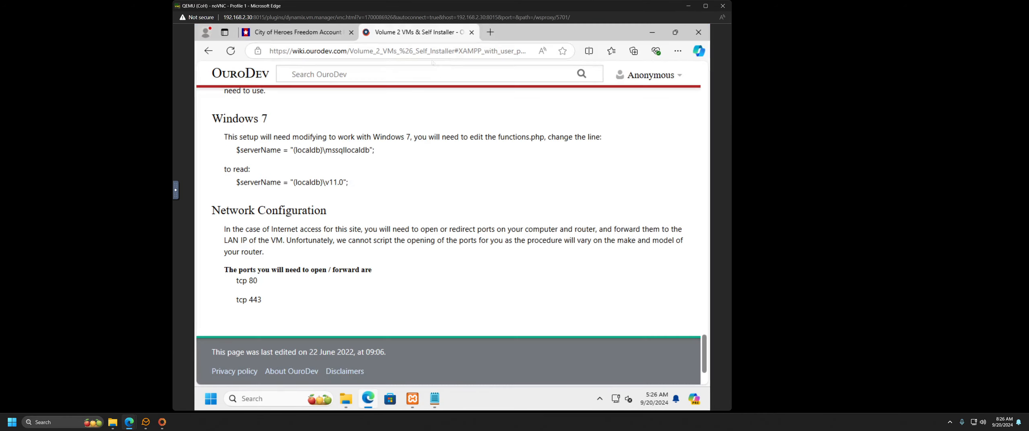
click(380, 52)
text(coh.)
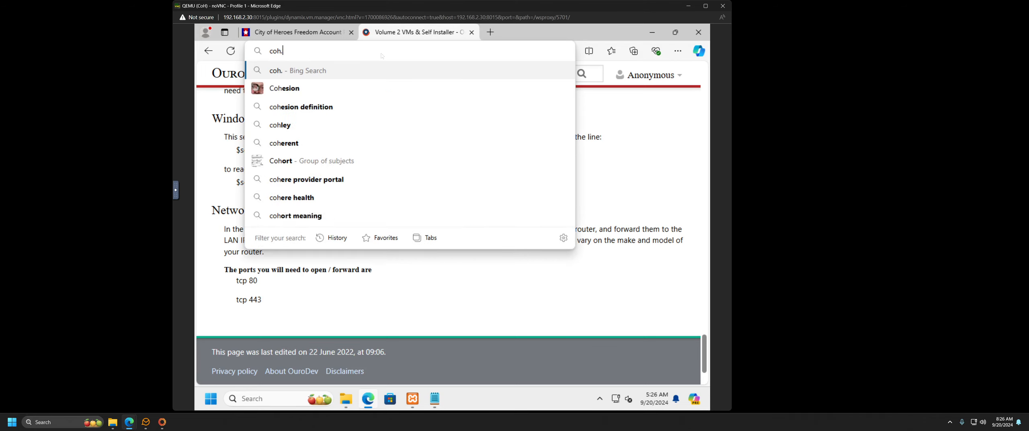
text(notso.website)
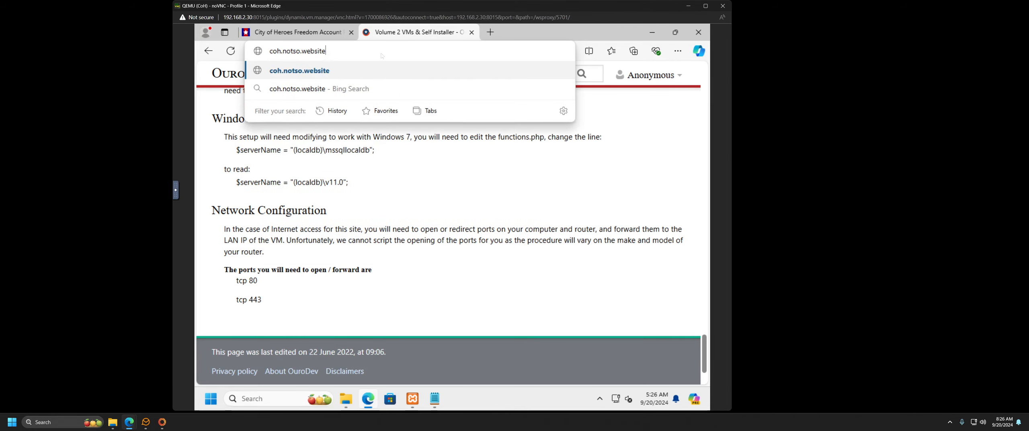
key(Return)
scroll(507, 260, down, 2)
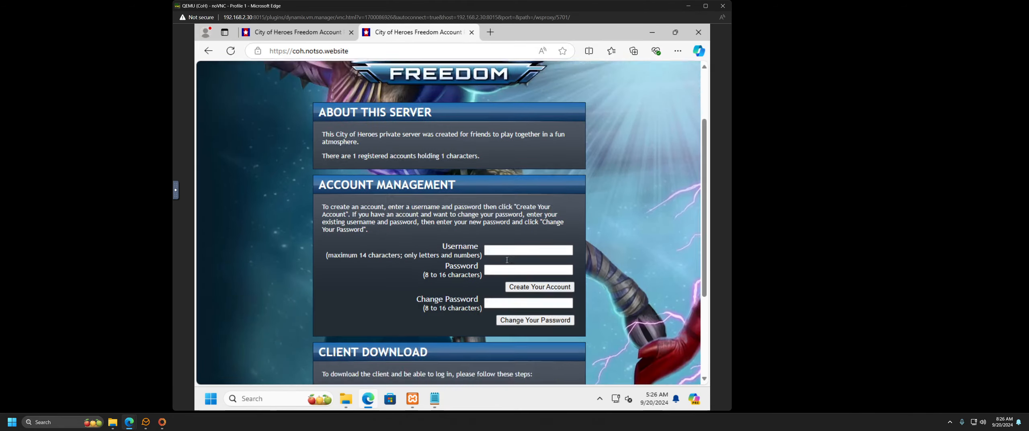
scroll(507, 260, down, 3)
Step: Register with a username and short password, which fails; decline saving the password
click(515, 133)
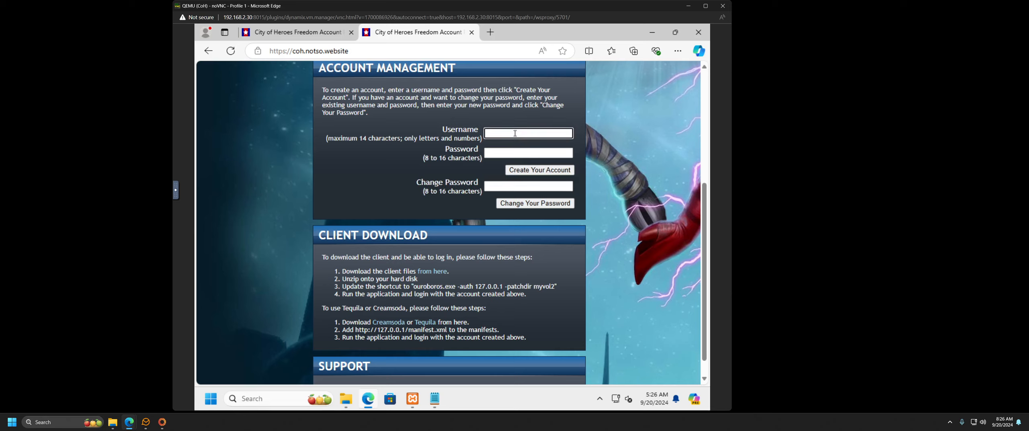
text(NotsoEP)
click(511, 152)
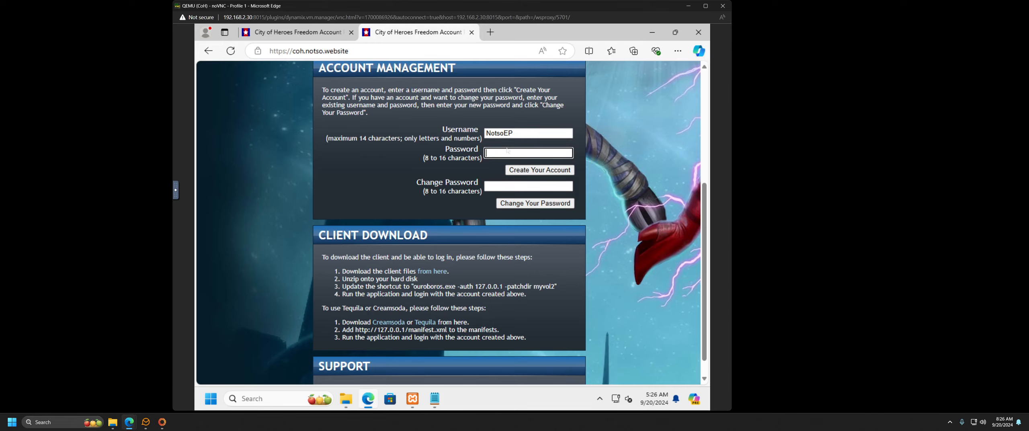
text(****)
click(513, 171)
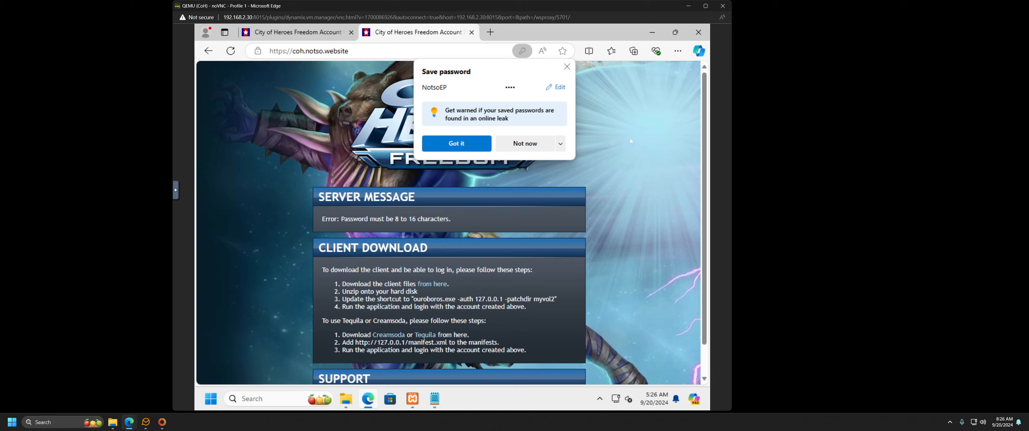
click(539, 144)
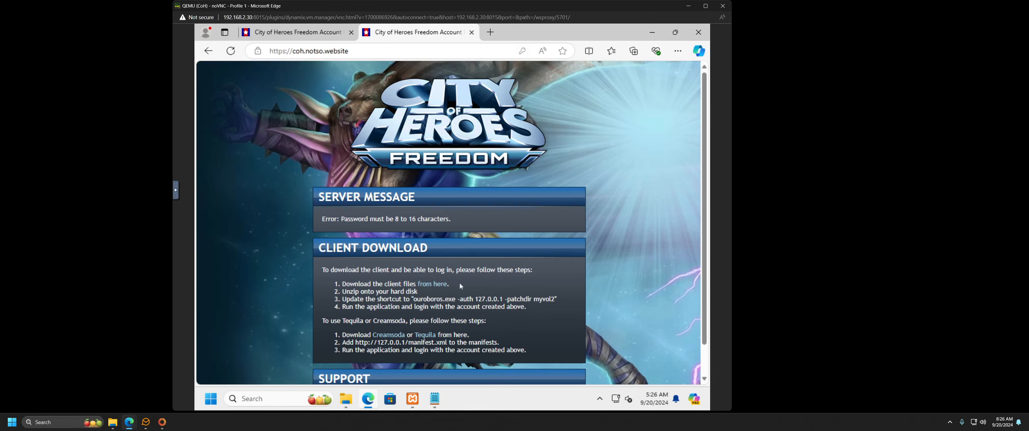
Step: Try the client download link, go back from the 404, and minimize Edge
click(438, 288)
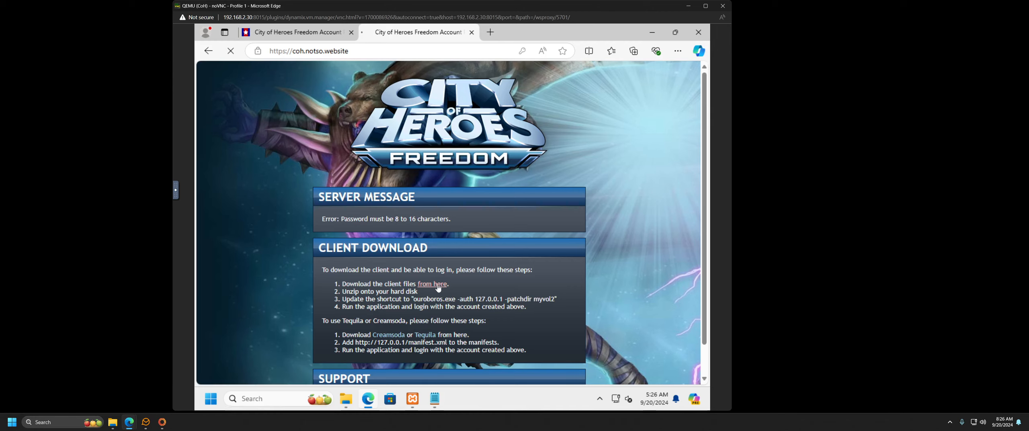
click(209, 51)
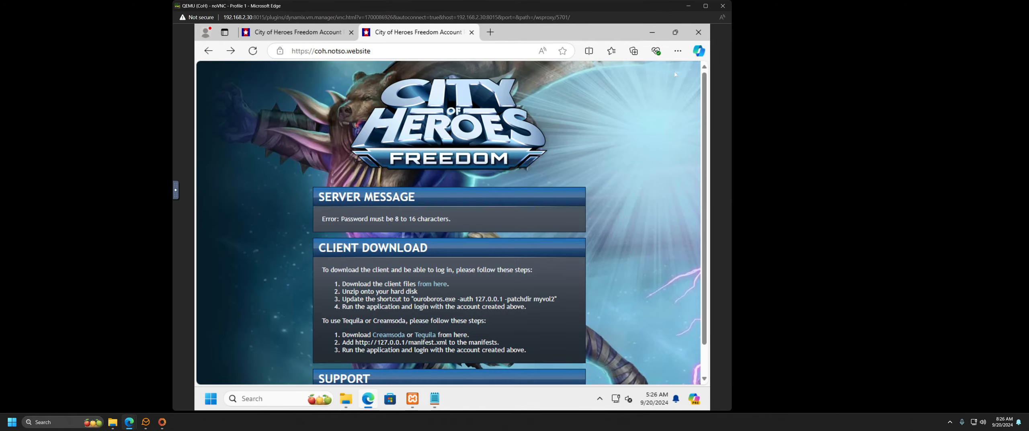
click(651, 34)
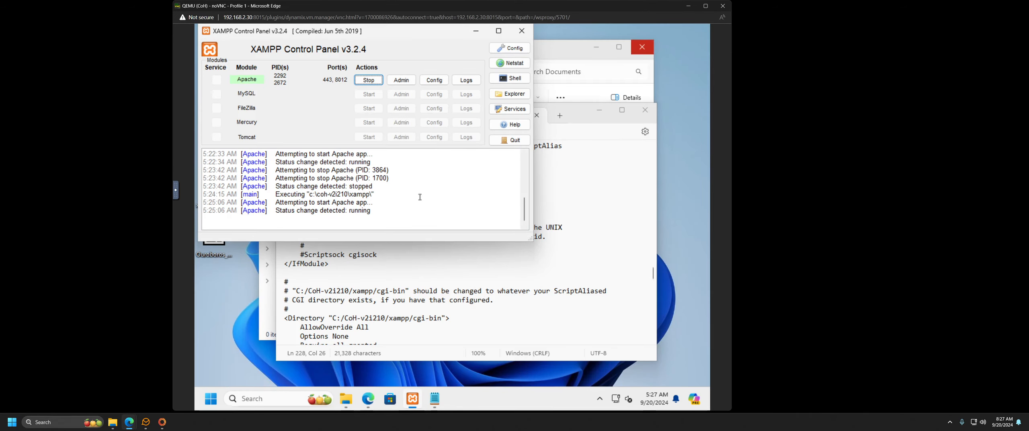
Step: Launch the Ouroboros.exe shortcut from the host Client folder, then close the launcher
click(113, 422)
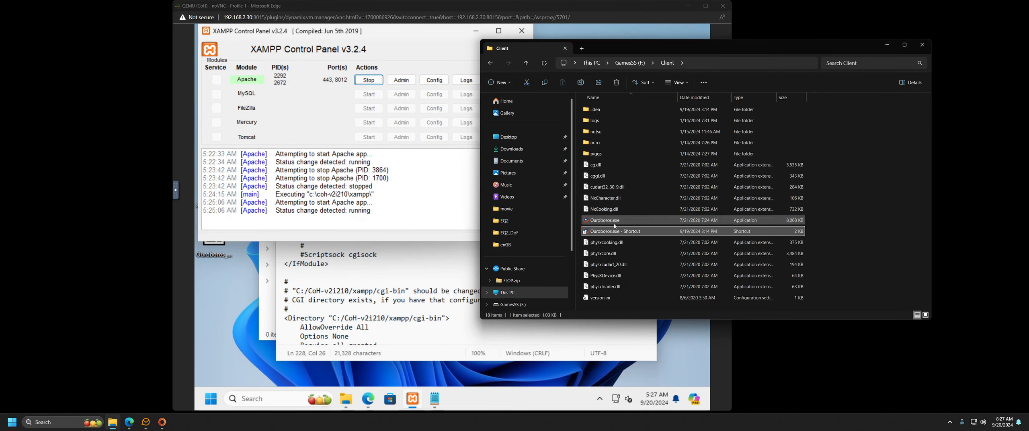
double_click(672, 232)
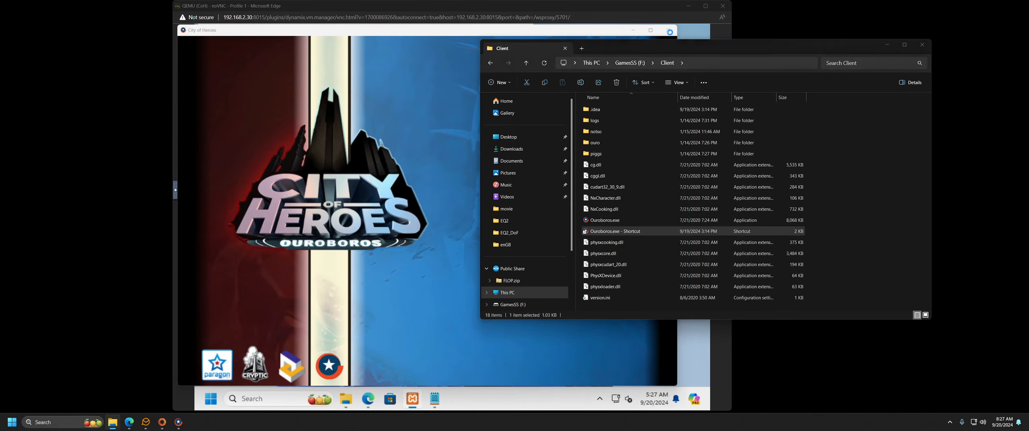
click(669, 30)
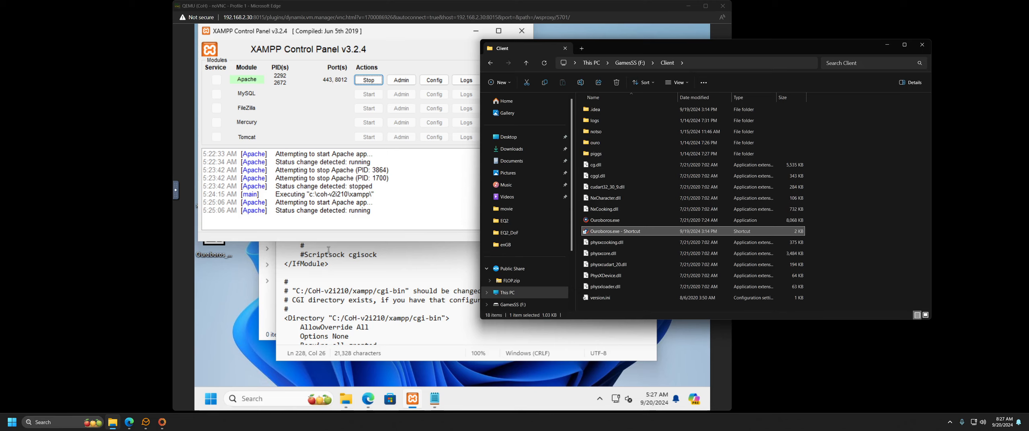
Step: Browse the VM's Local Disk (C:) to CoH-v2i210 and launch the Account_Tool shortcut
click(345, 398)
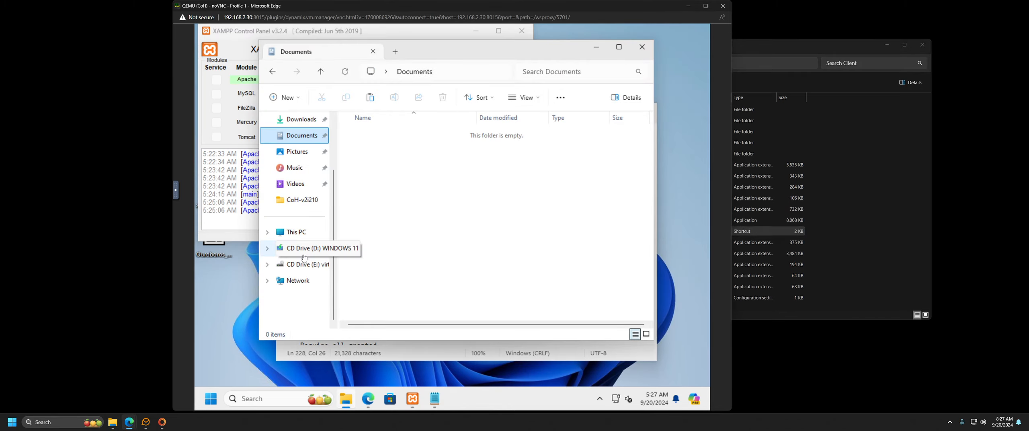
click(290, 232)
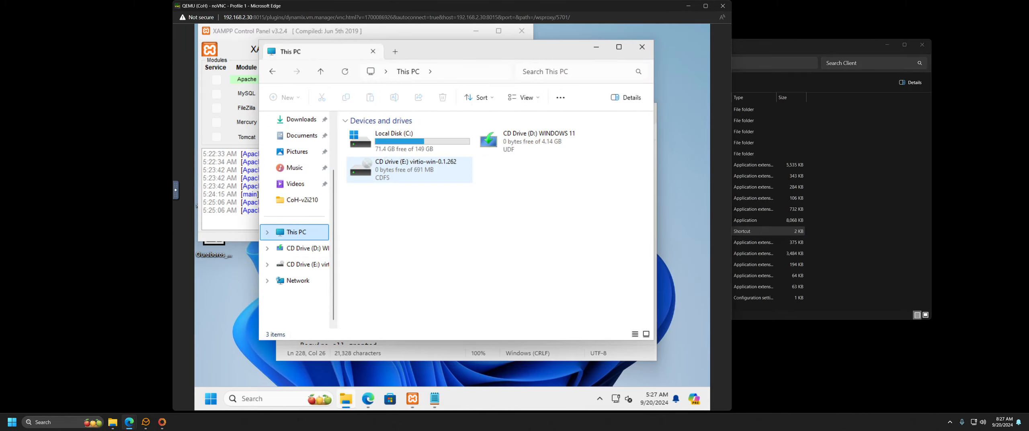
click(390, 131)
double_click(390, 131)
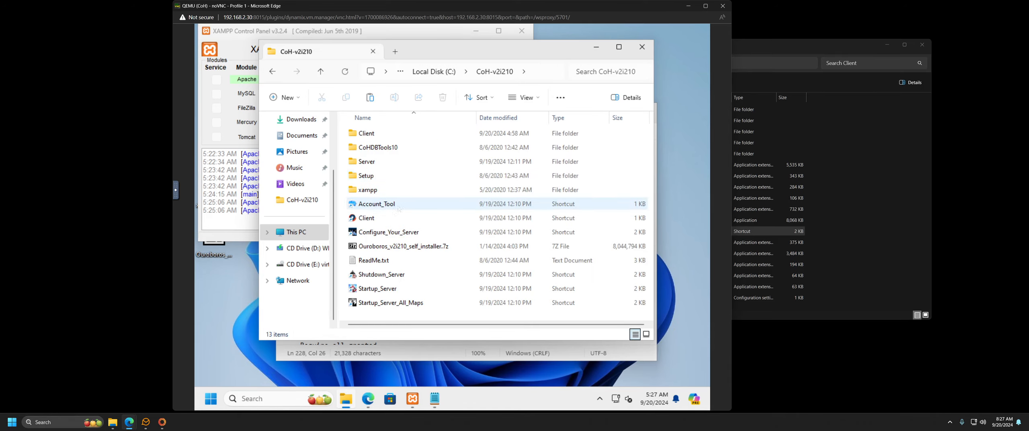
click(391, 204)
double_click(392, 204)
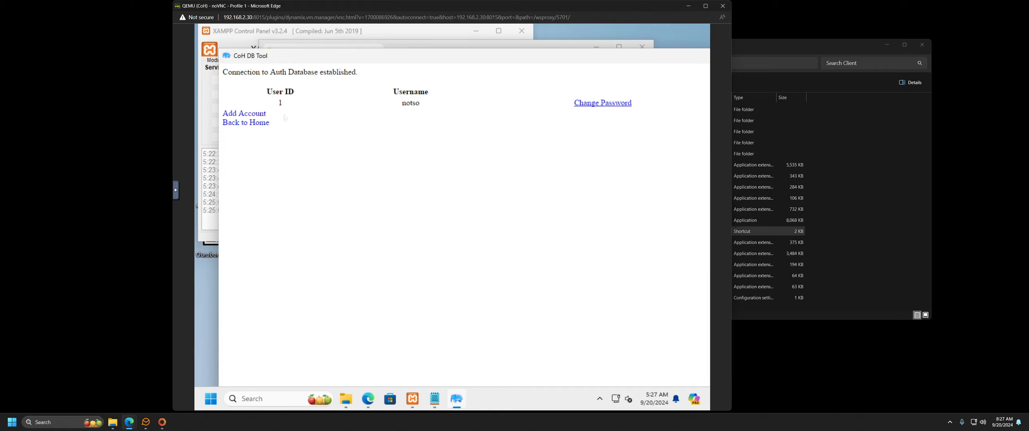
Step: Set the character's access level to 11 in Manage Characters, then open Manage Accounts
mouse_move(469, 63)
mouse_down()
mouse_move(441, 62)
mouse_move(489, 60)
mouse_up()
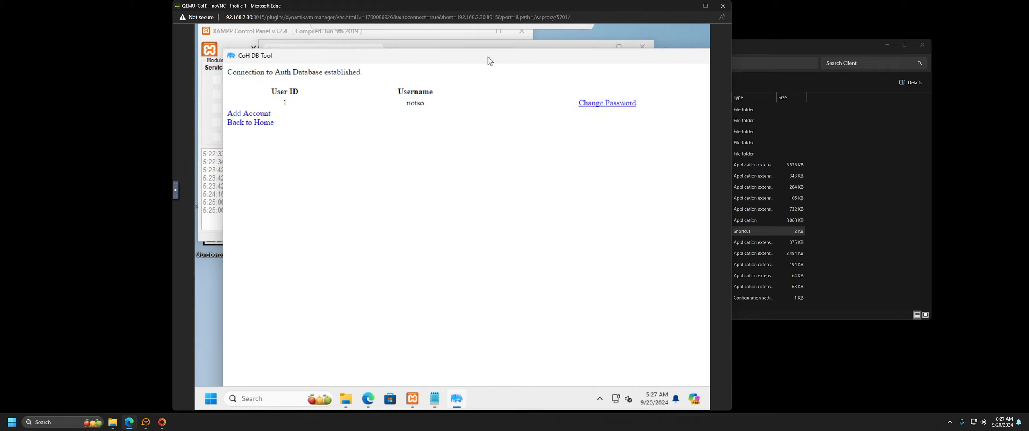
click(270, 123)
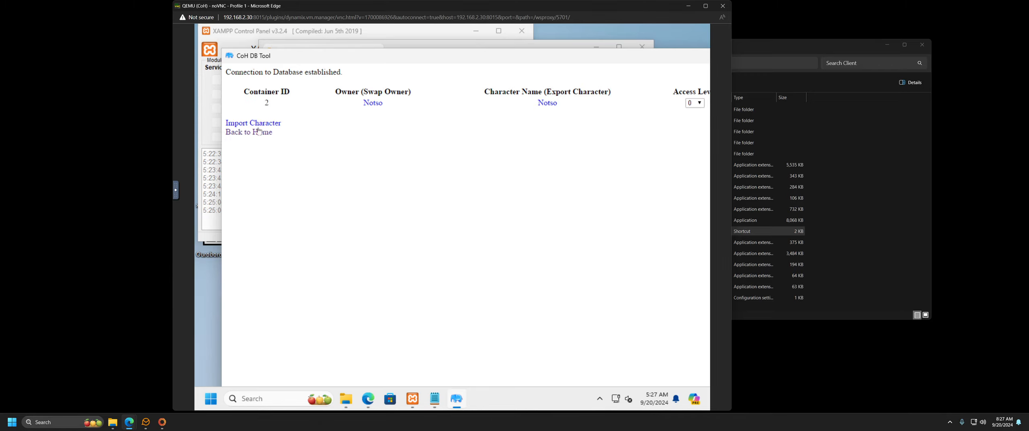
click(694, 103)
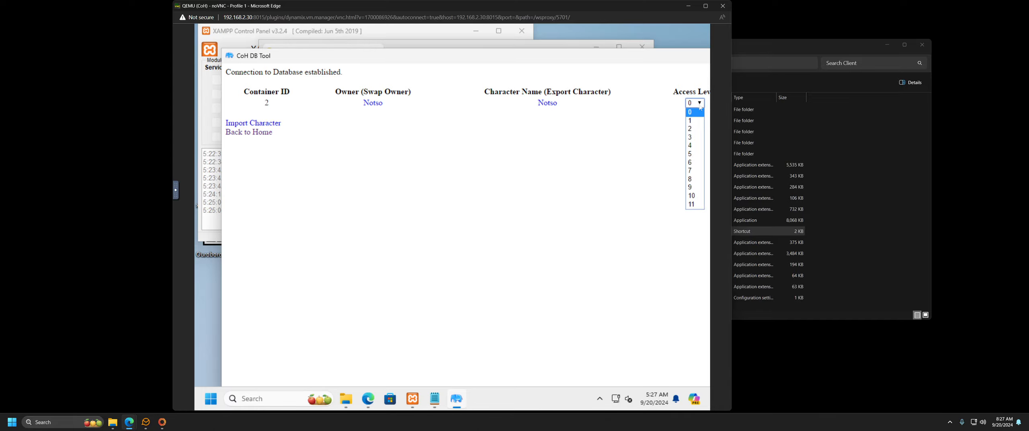
click(690, 204)
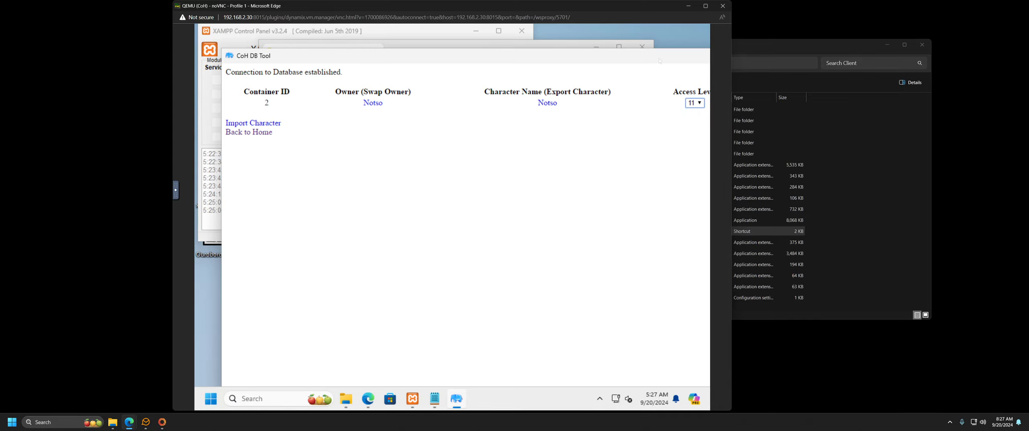
drag(660, 61, 659, 25)
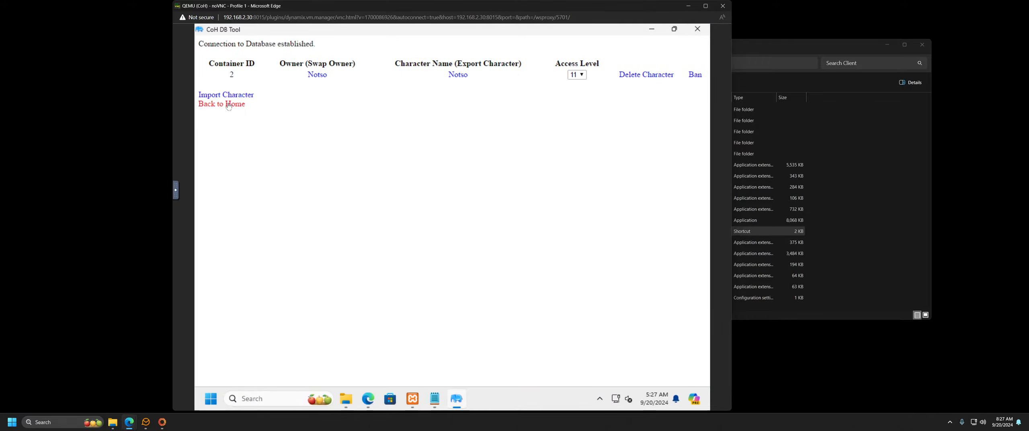
click(229, 105)
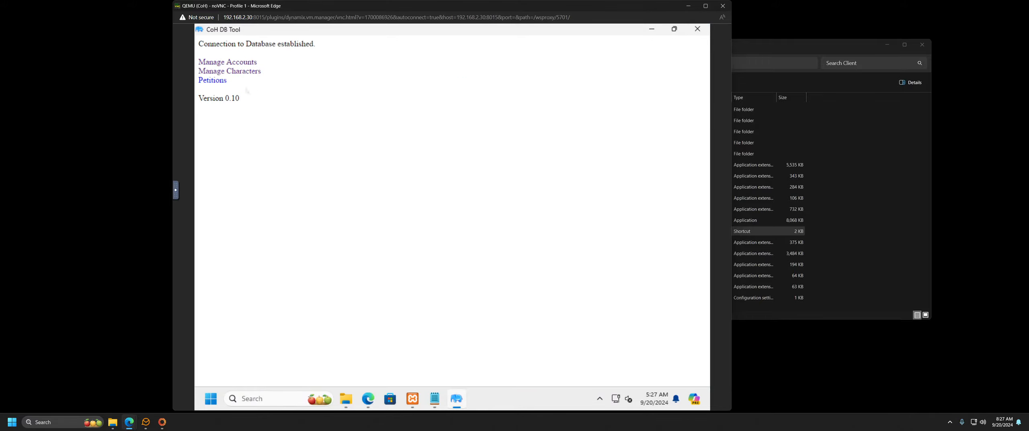
click(233, 64)
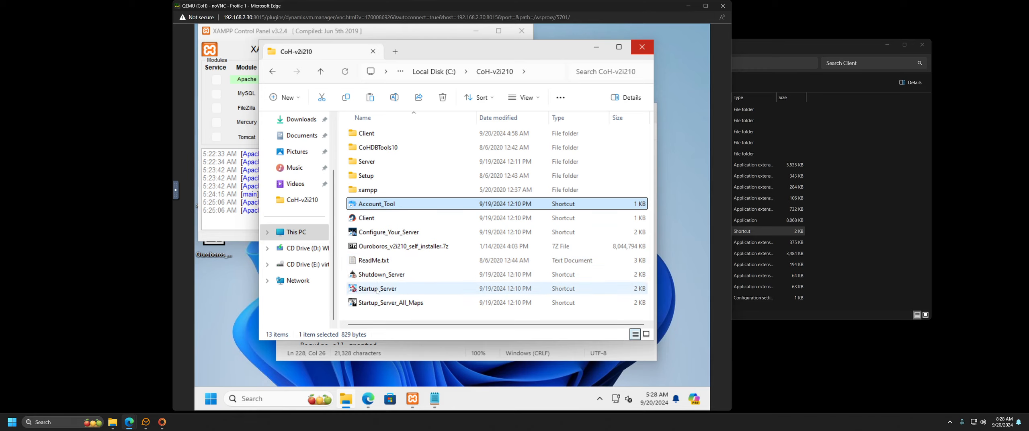
Step: Run the Startup_Server script from CoH-v2i210 and continue the server startup
click(449, 288)
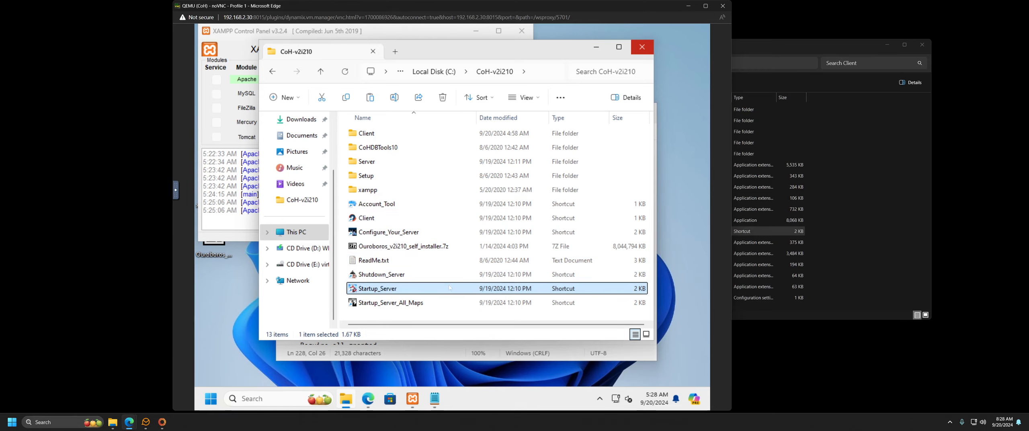
double_click(449, 288)
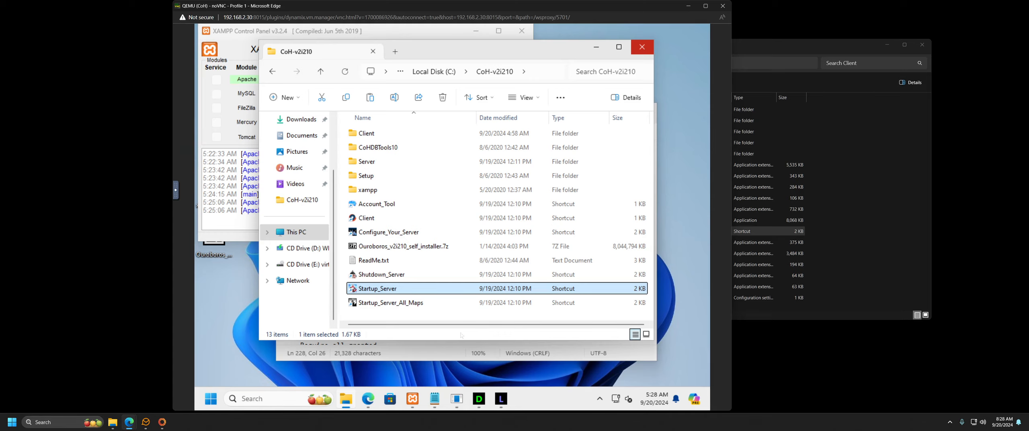
key(Return)
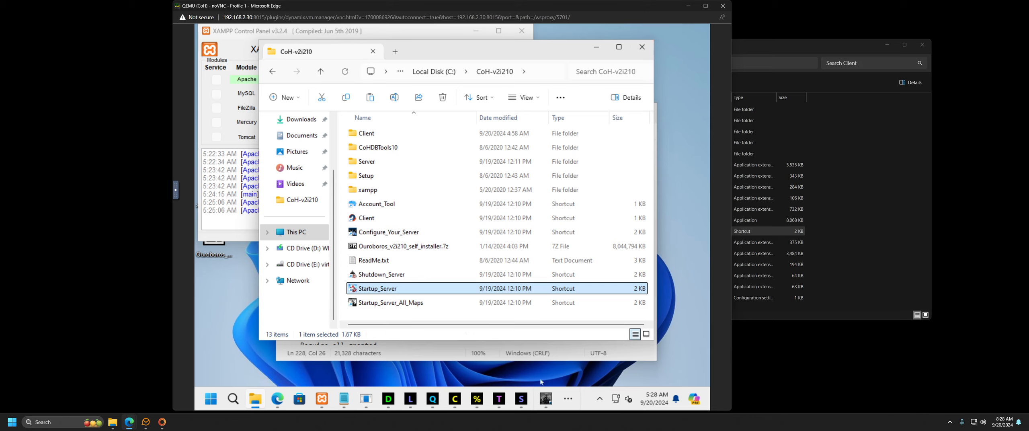
Step: Minimize the mapserver, StatServer, Launcher and DbServer consoles, then launch Account_Tool
click(546, 399)
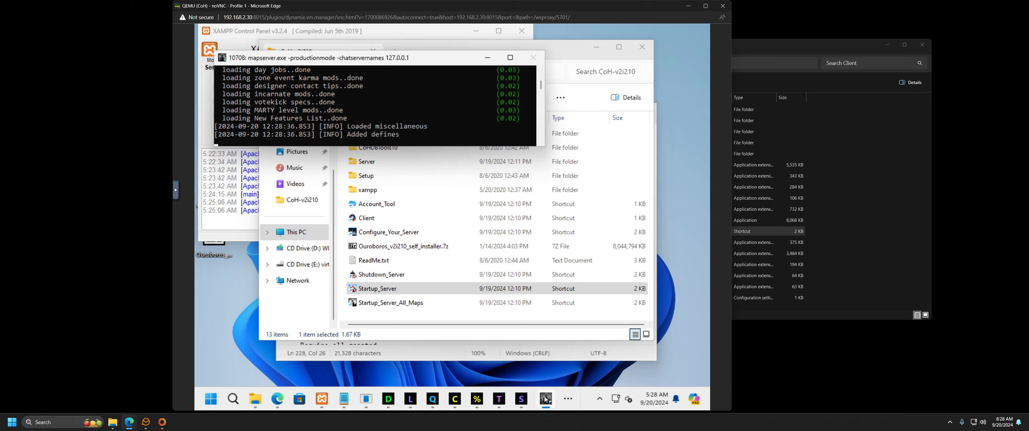
click(545, 400)
click(521, 399)
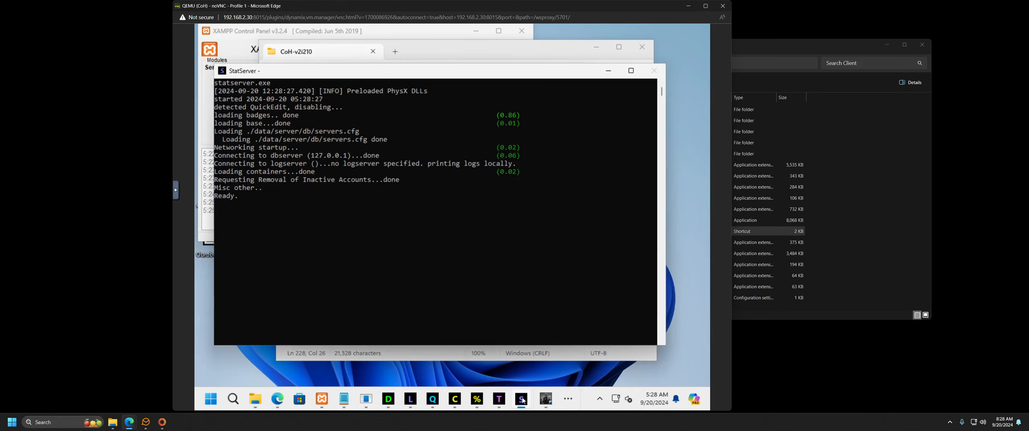
click(523, 401)
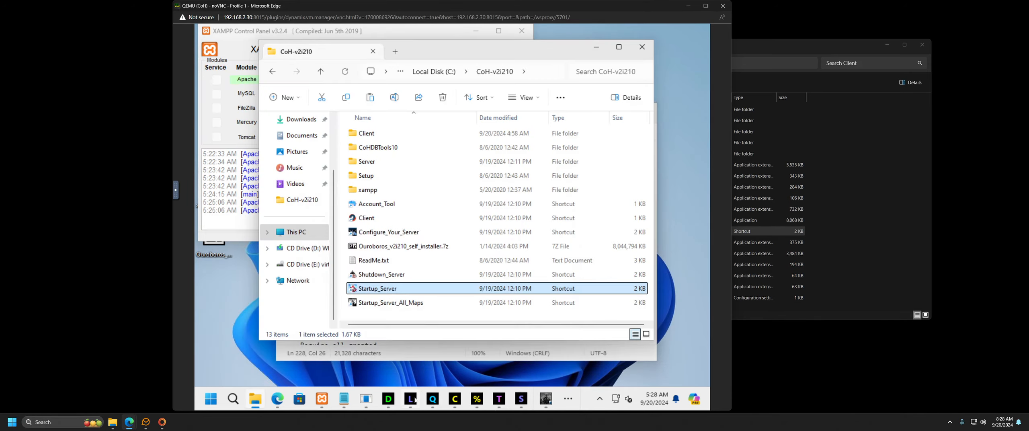
click(415, 401)
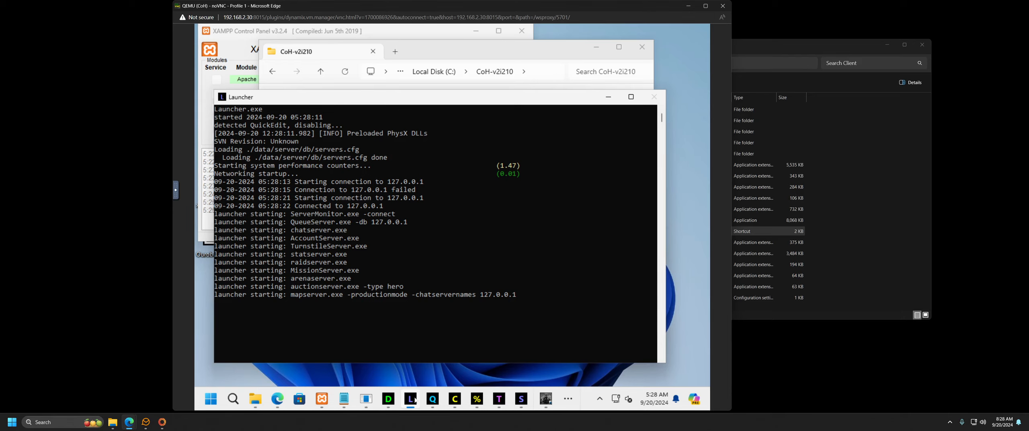
click(415, 400)
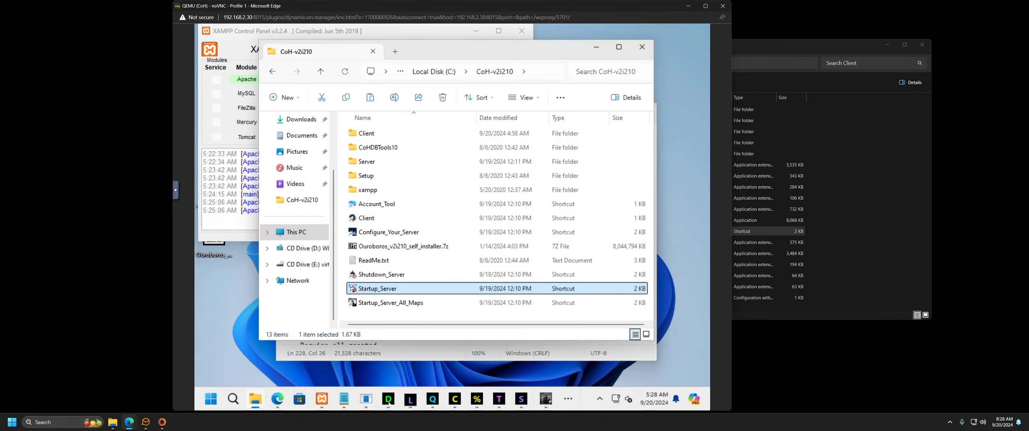
click(387, 401)
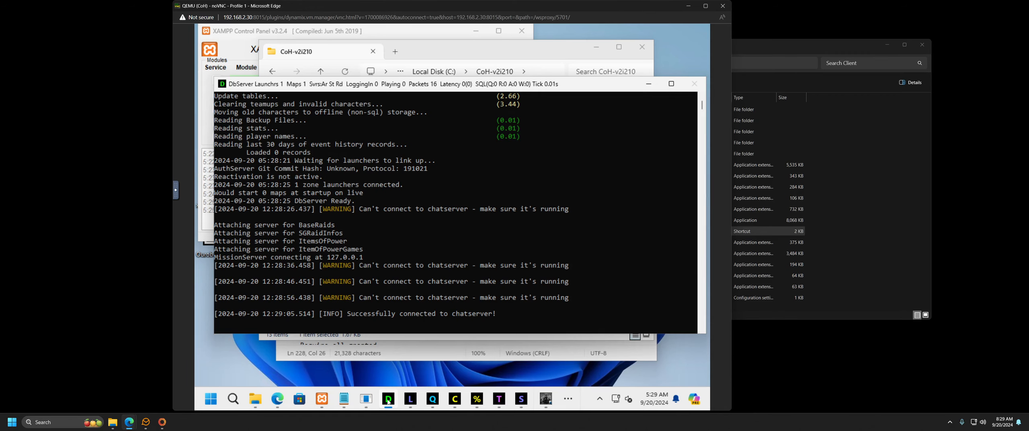
click(388, 399)
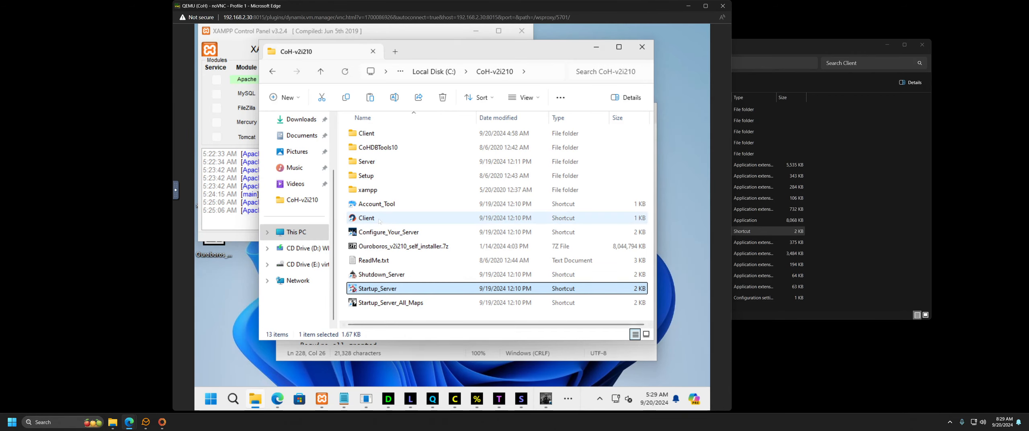
double_click(383, 204)
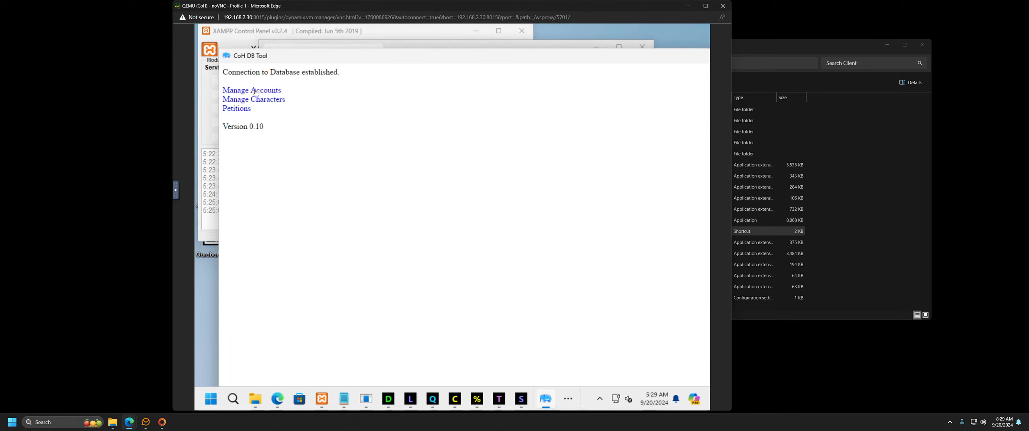
Step: Check the existing accounts list in Manage Accounts, then close CoH DB Tool
click(253, 92)
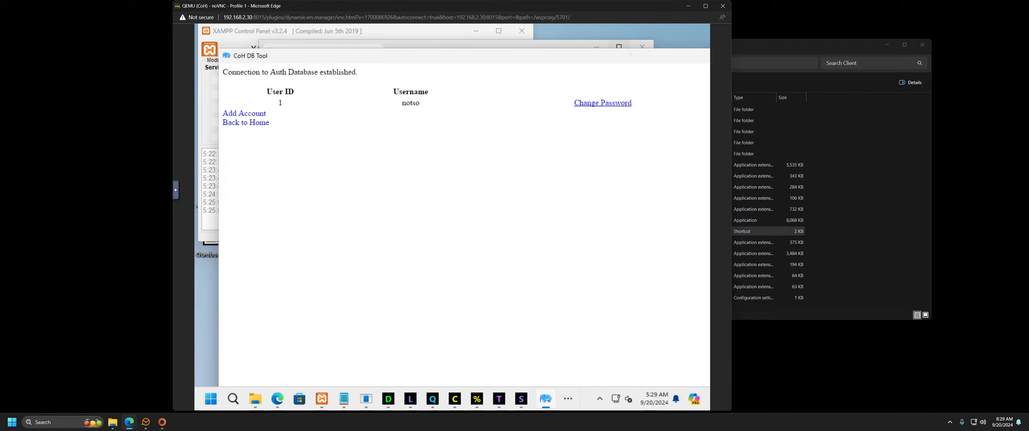
drag(634, 55, 343, 76)
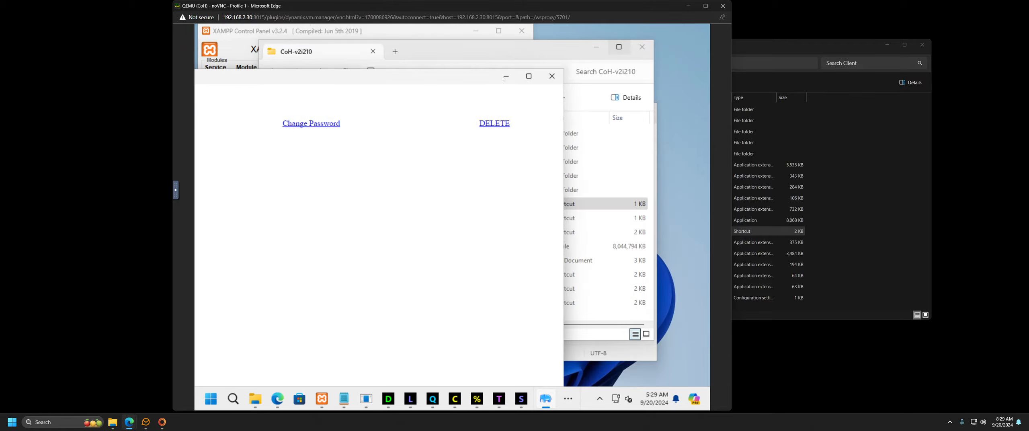
click(552, 76)
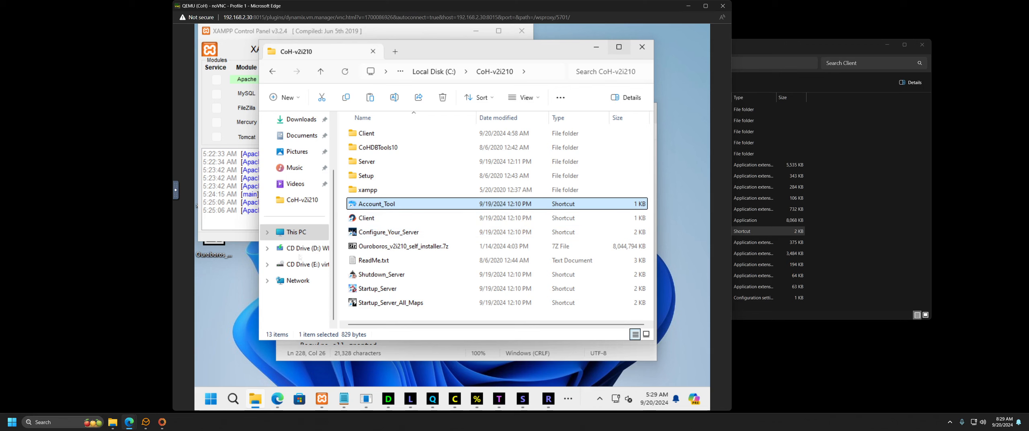
Step: On the account page, submit a too-short password and dismiss the save-password prompt
double_click(377, 204)
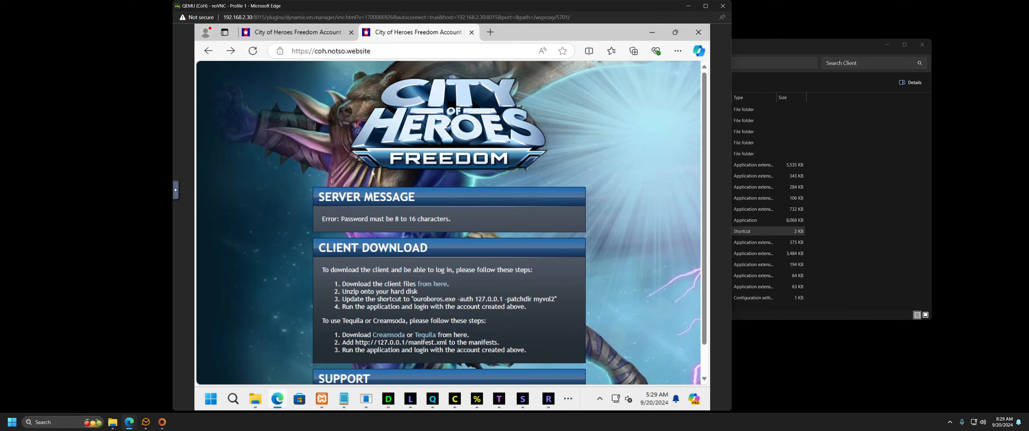
click(213, 51)
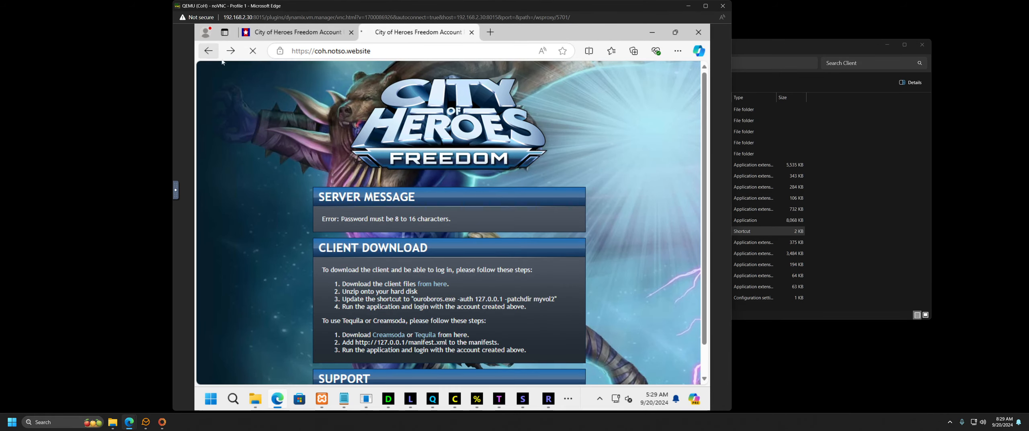
click(521, 154)
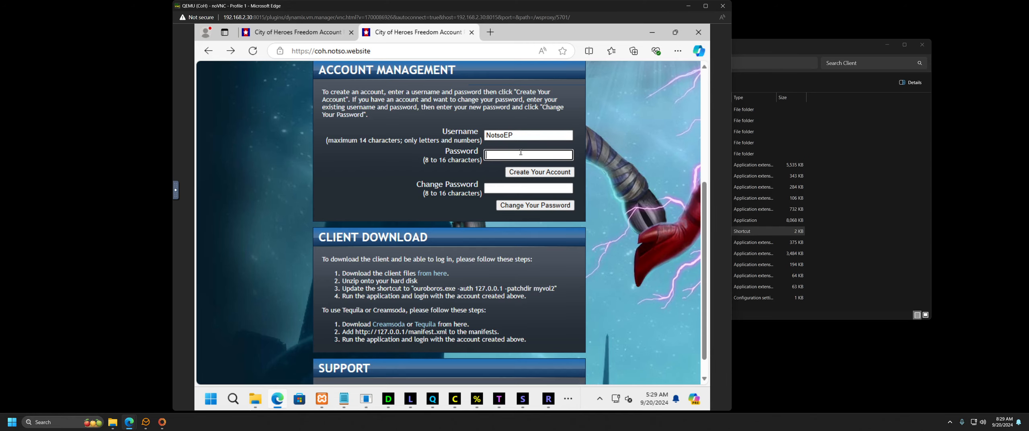
text(test)
click(539, 172)
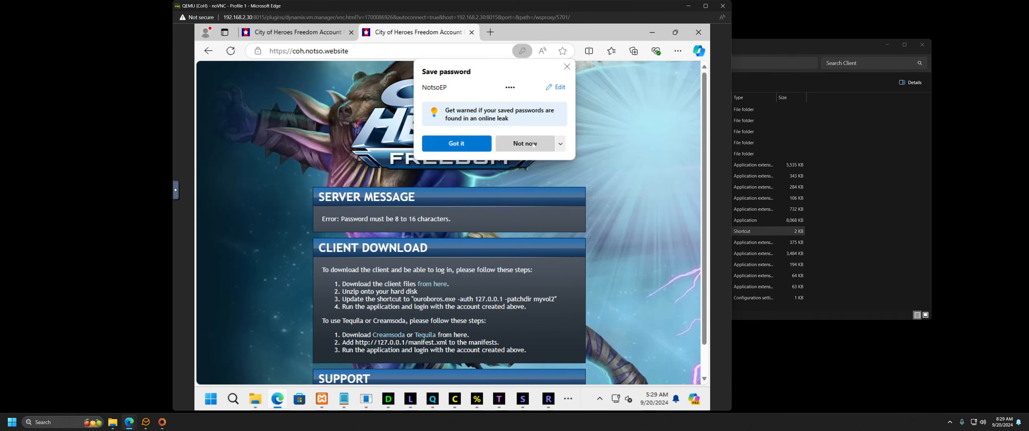
click(533, 144)
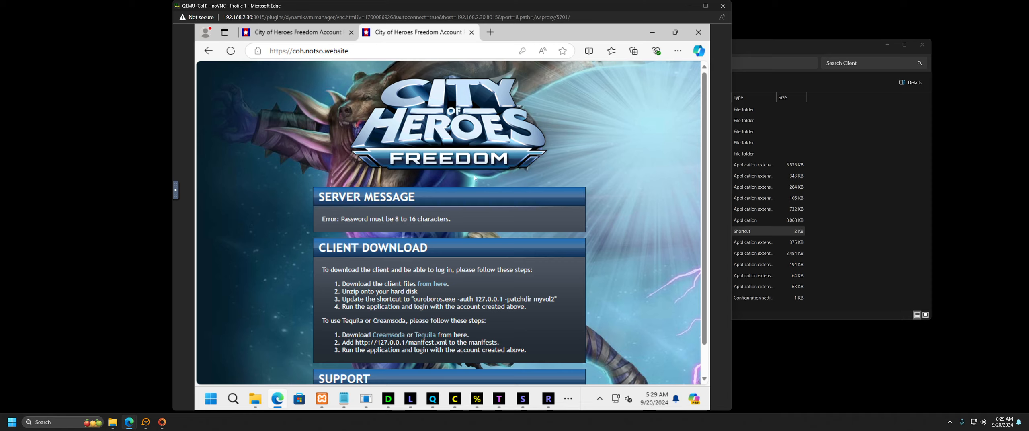
Step: Resubmit with a valid 8–16 character password to create the account, then minimize Edge
click(208, 51)
click(512, 157)
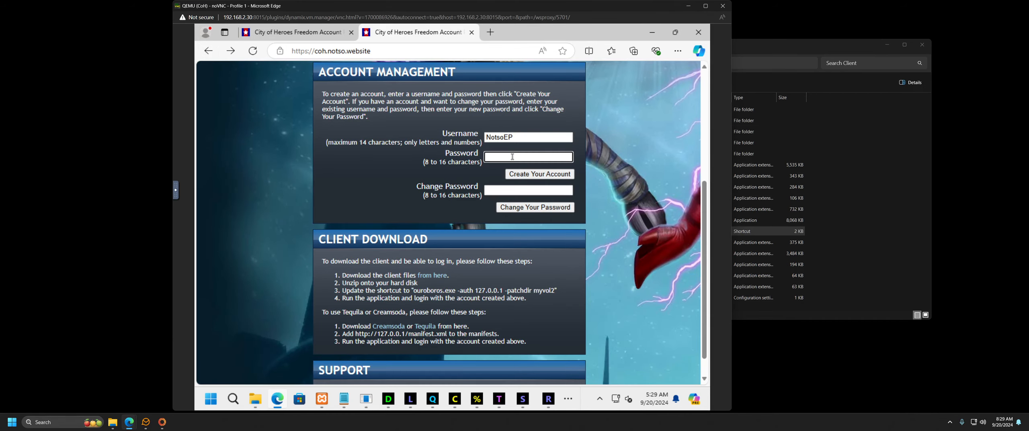
text(••••)
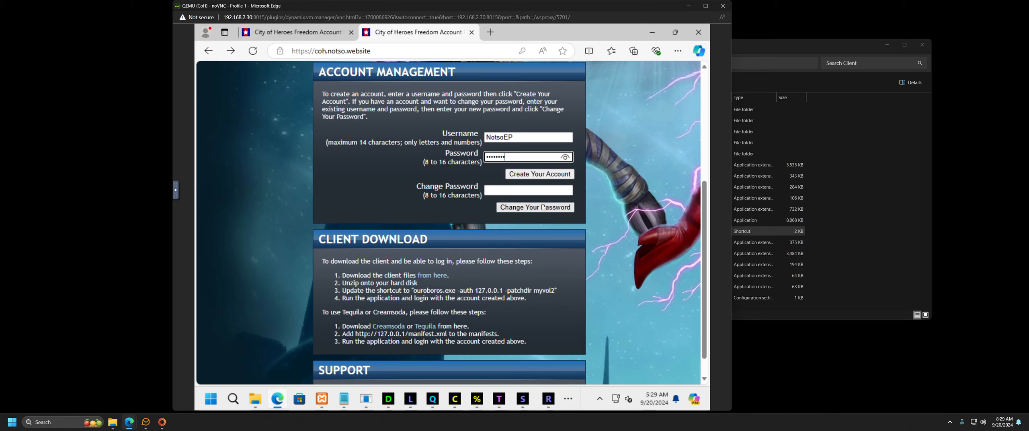
click(547, 178)
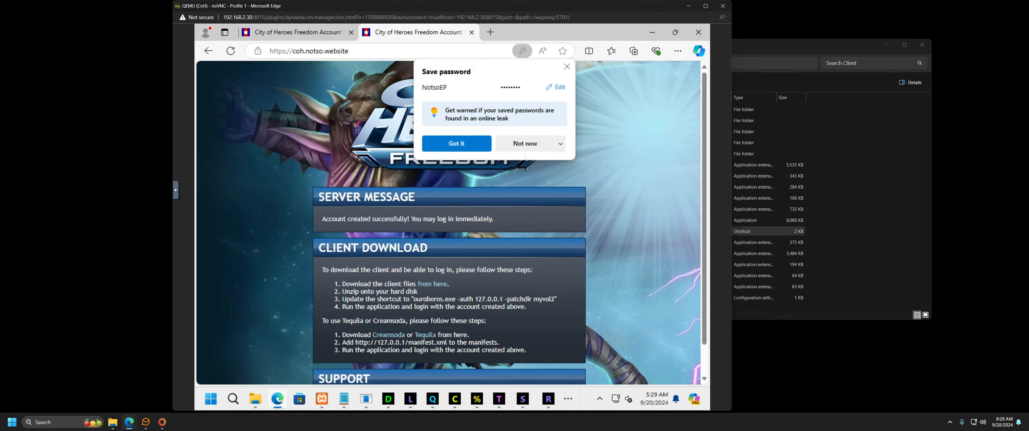
click(524, 146)
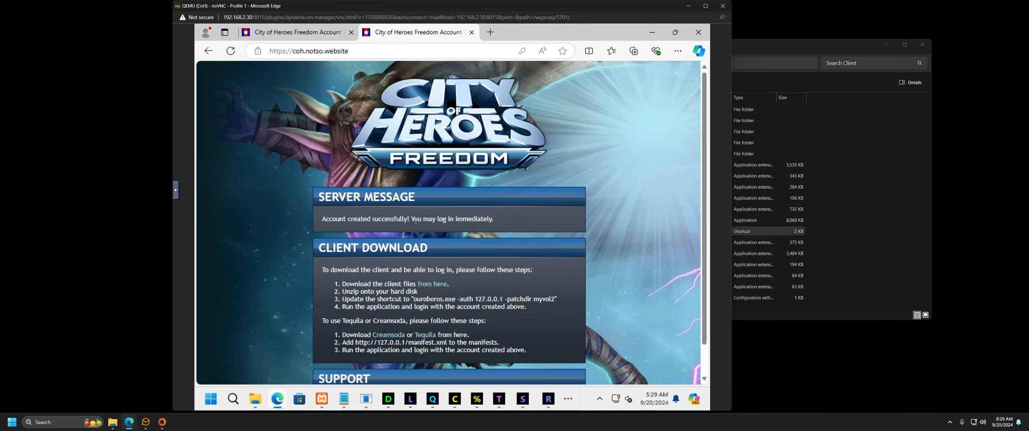
click(652, 32)
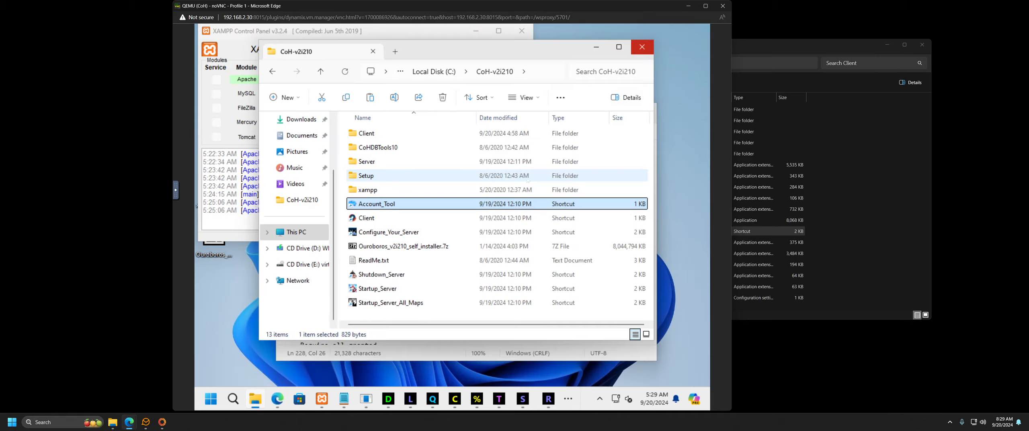
Step: Reopen Account_Tool's Manage Accounts and shift the window left to see User ID 2
double_click(373, 208)
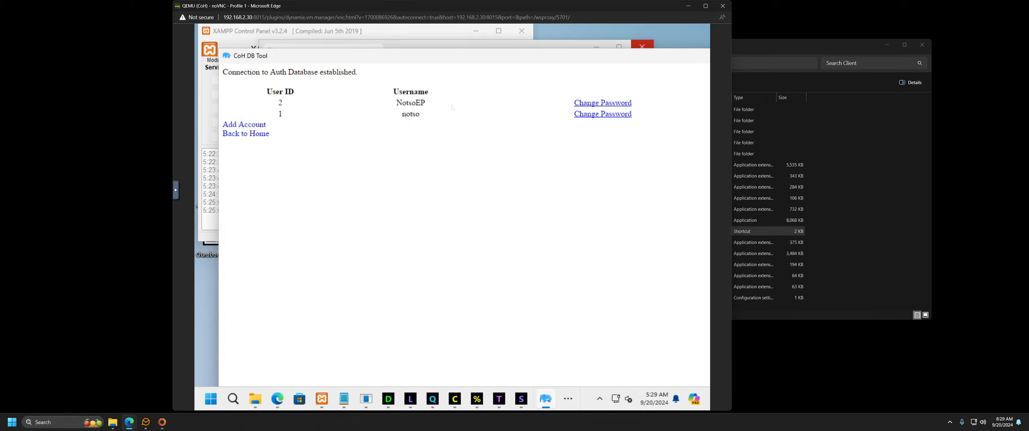
drag(558, 61, 450, 58)
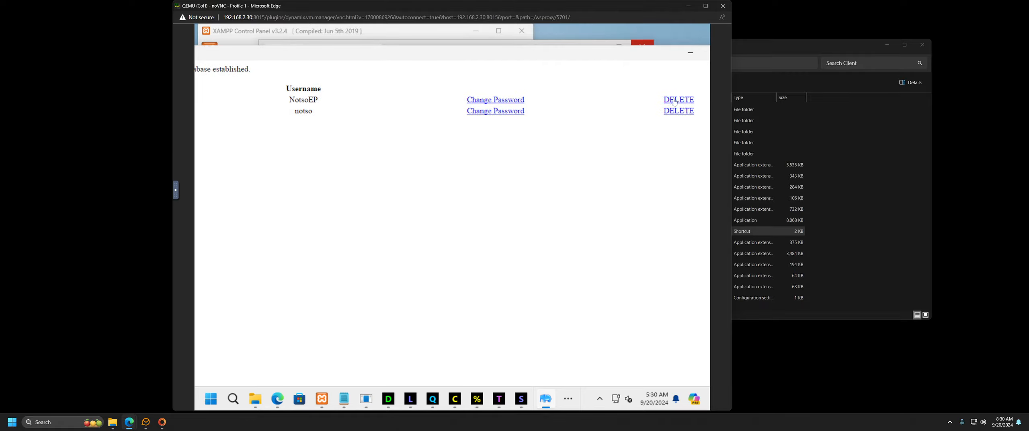
drag(473, 56, 422, 85)
Step: Close the account tool, open the xampp folder, and look inside htdocs
click(686, 83)
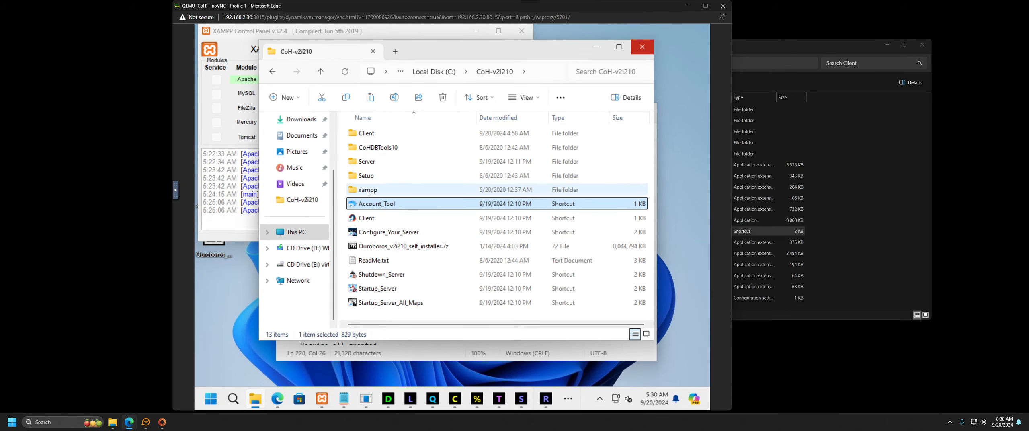
double_click(368, 190)
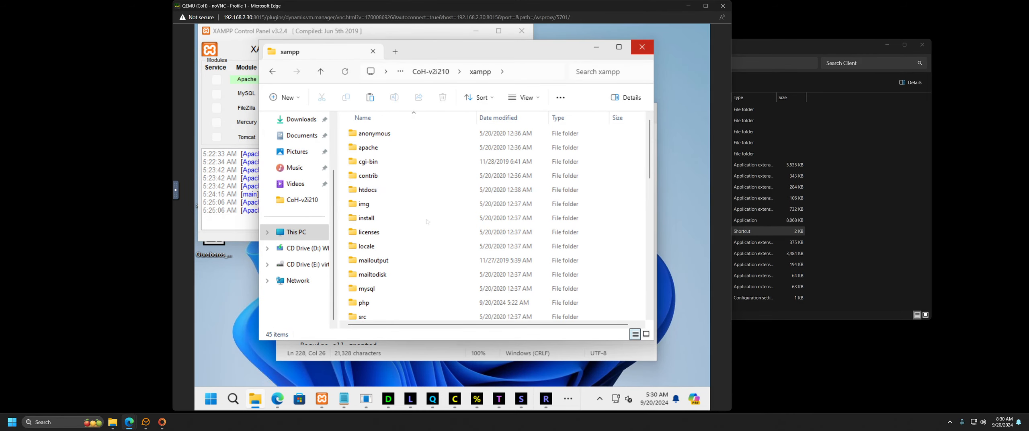
scroll(427, 233, down, 7)
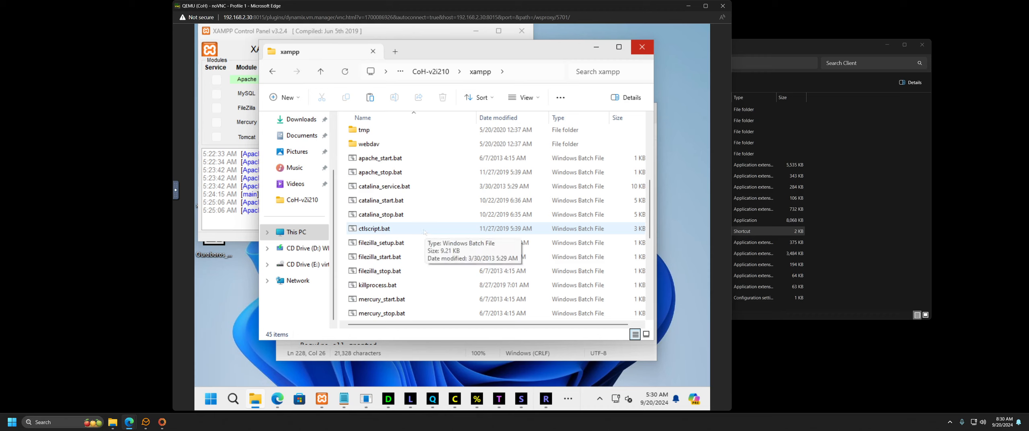
scroll(426, 232, down, 5)
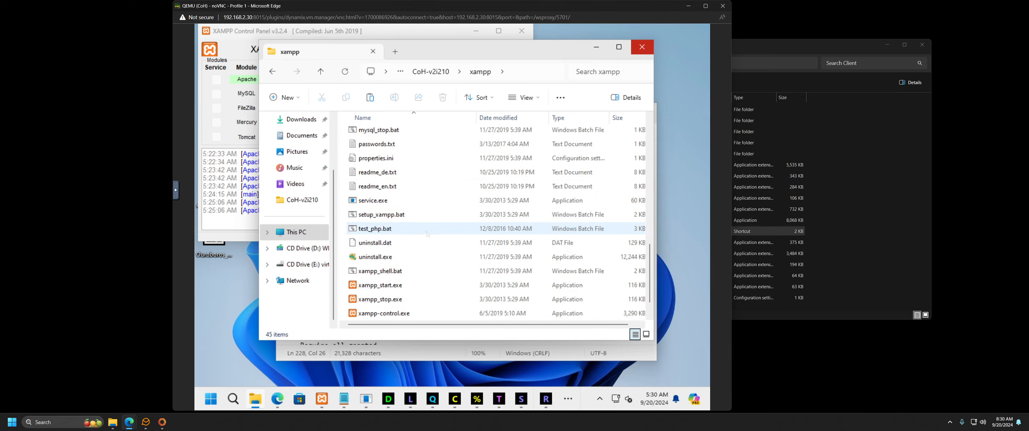
scroll(427, 233, up, 10)
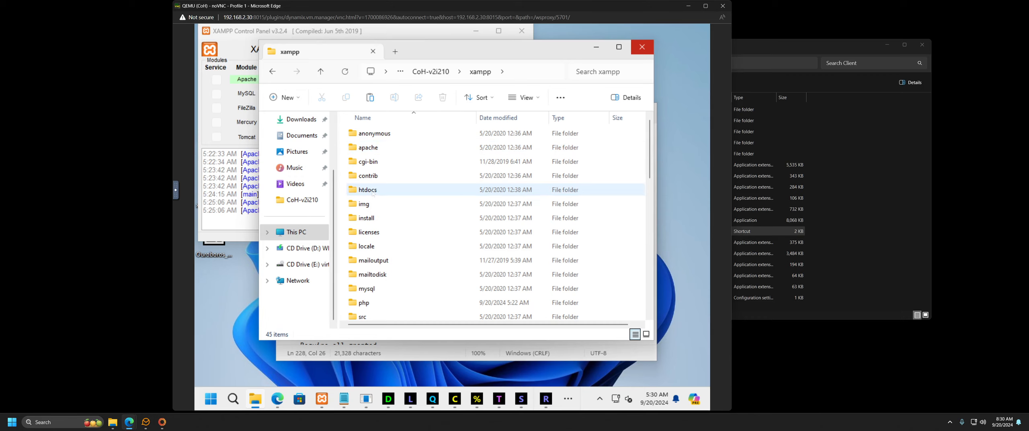
double_click(416, 189)
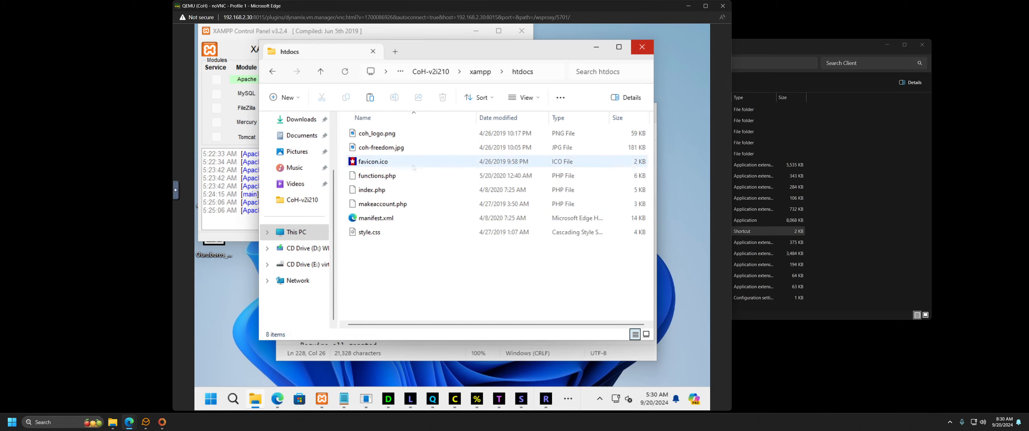
click(272, 71)
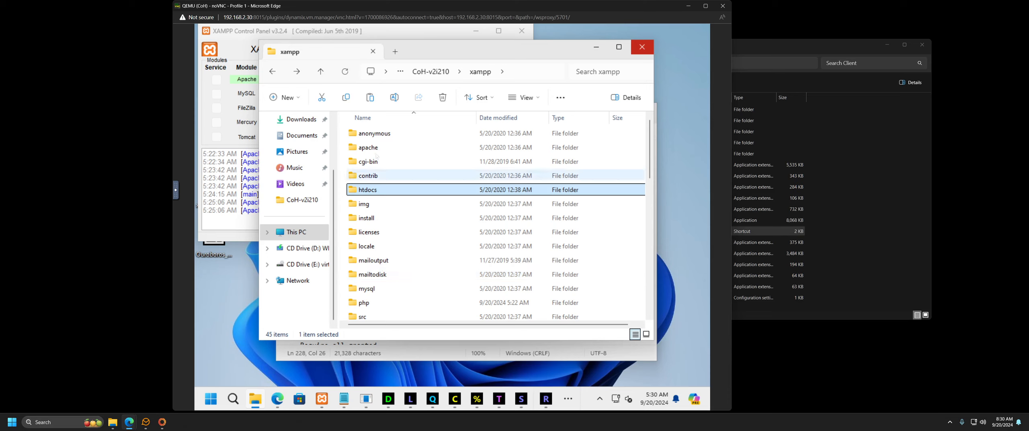
Step: Browse the xampp apache folder's contents, then return to xampp
double_click(373, 148)
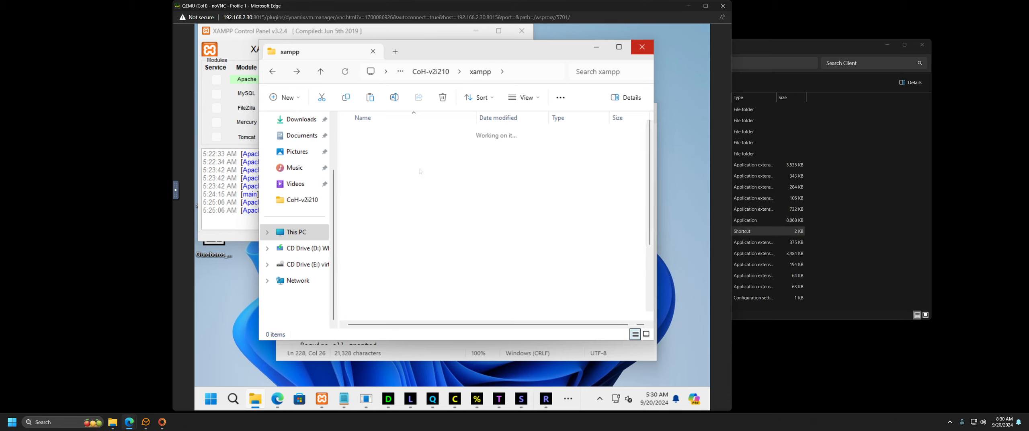
scroll(458, 195, down, 3)
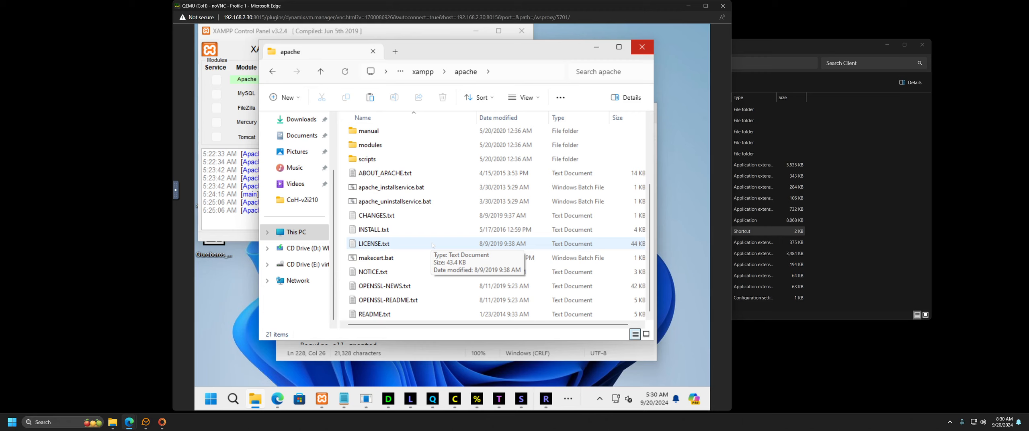
scroll(404, 230, up, 1)
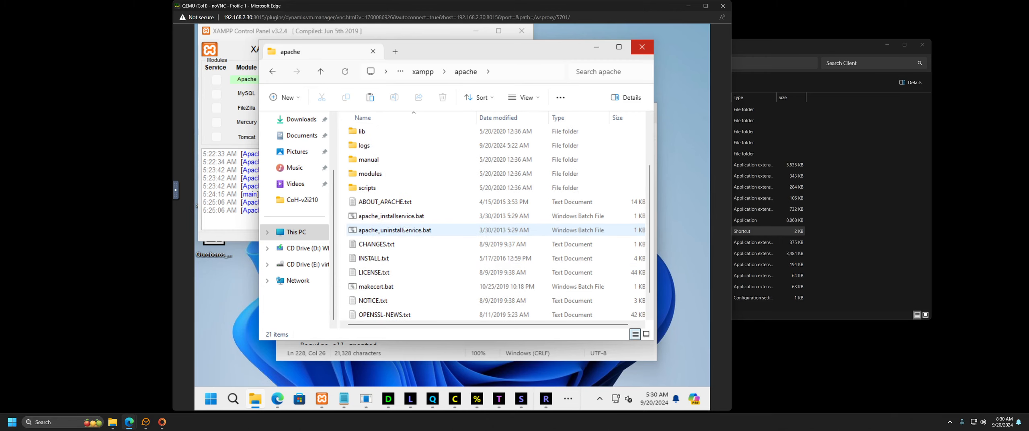
scroll(404, 230, up, 2)
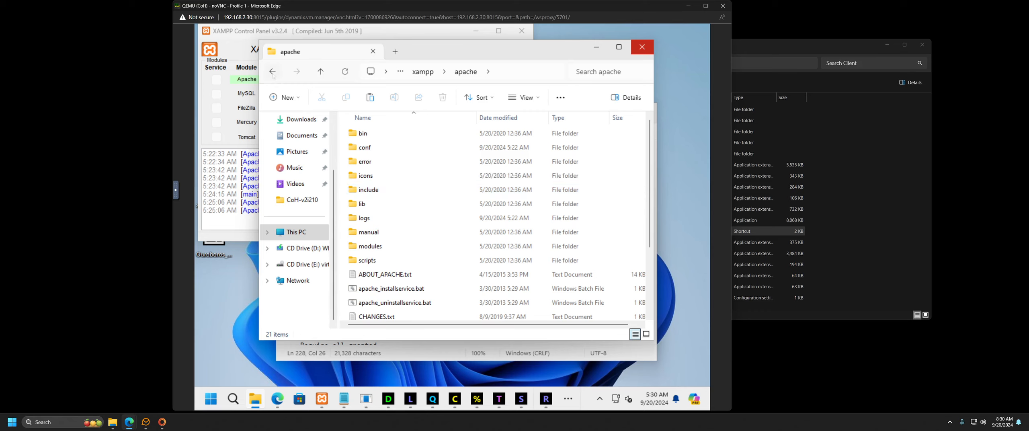
key(alt+Left)
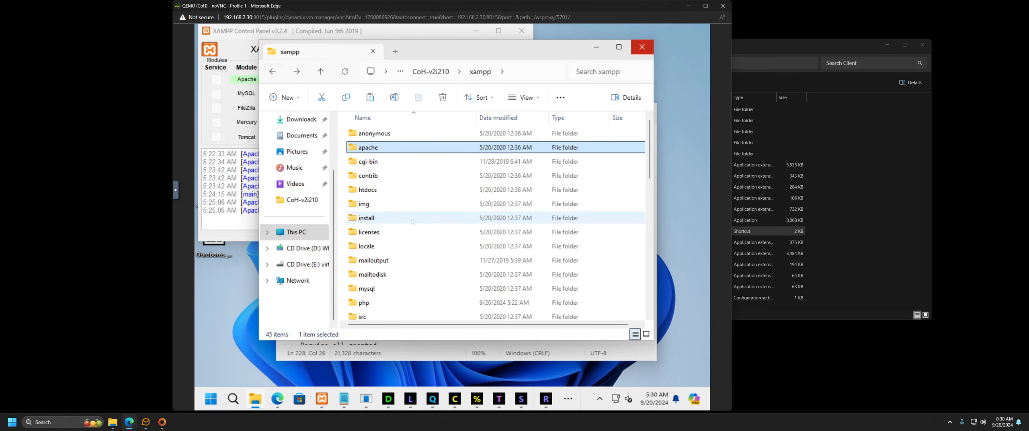
Step: Open the webdav folder and select its index.html
scroll(411, 219, down, 2)
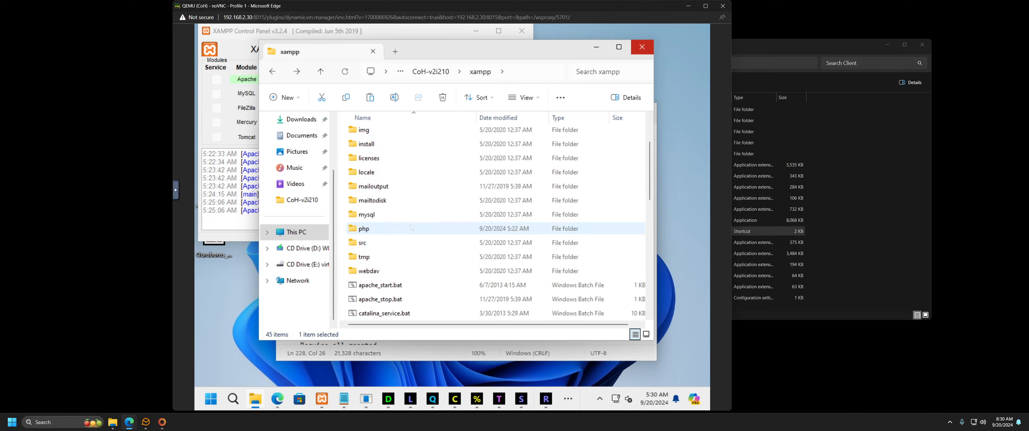
double_click(427, 271)
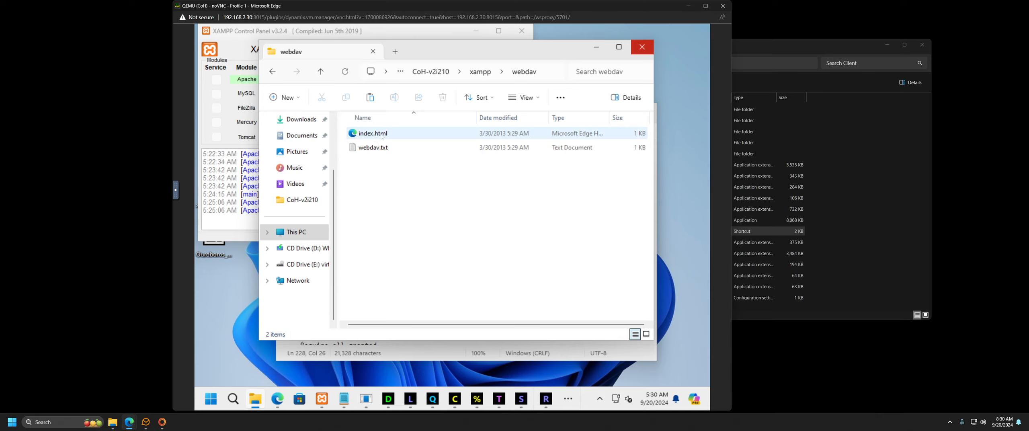
click(382, 136)
Step: Open index.html as the WebDAV testpage in Edge, then close the tab and minimize Edge
double_click(392, 134)
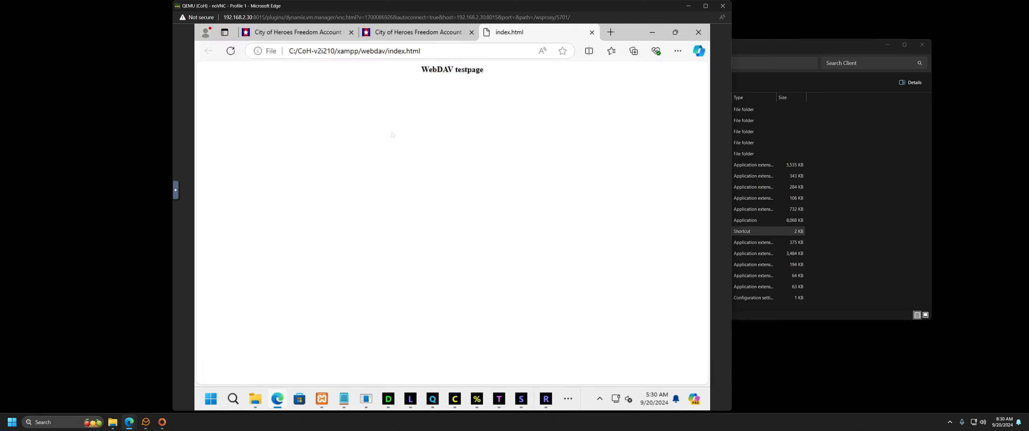
click(592, 33)
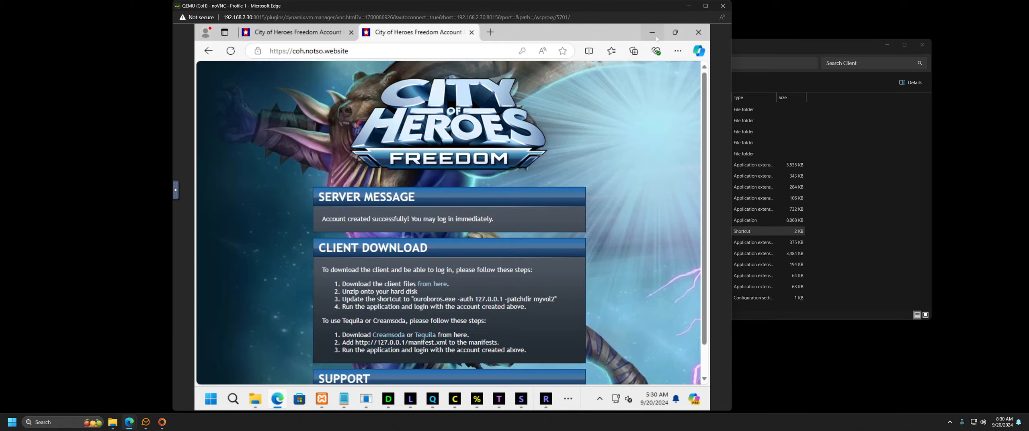
click(652, 32)
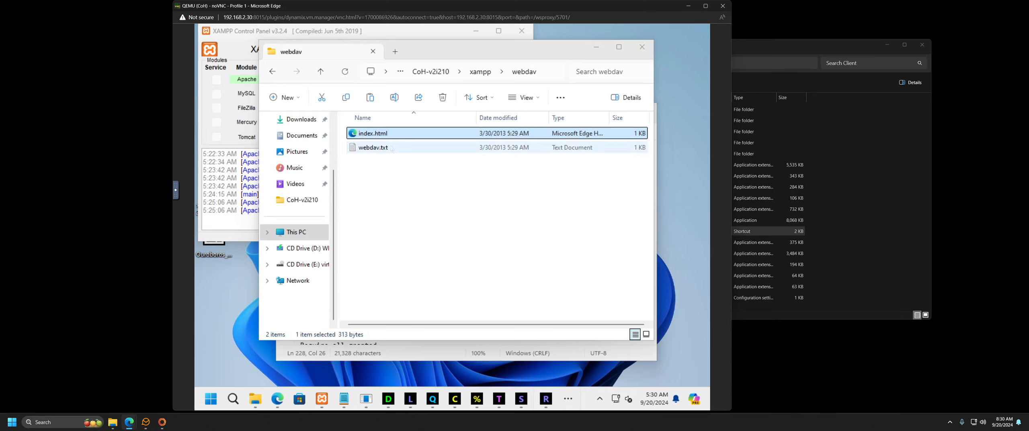
Step: Return to the xampp folder and open the anonymous folder
click(272, 71)
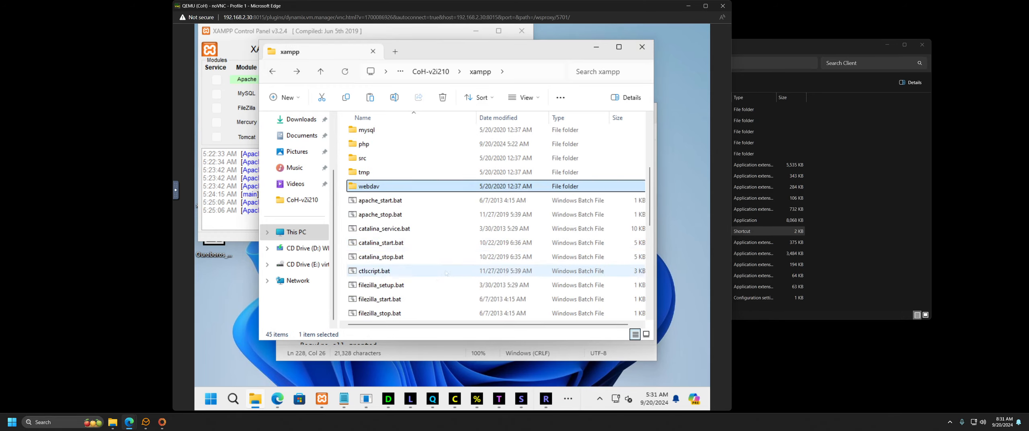
scroll(439, 271, down, 5)
scroll(446, 271, down, 2)
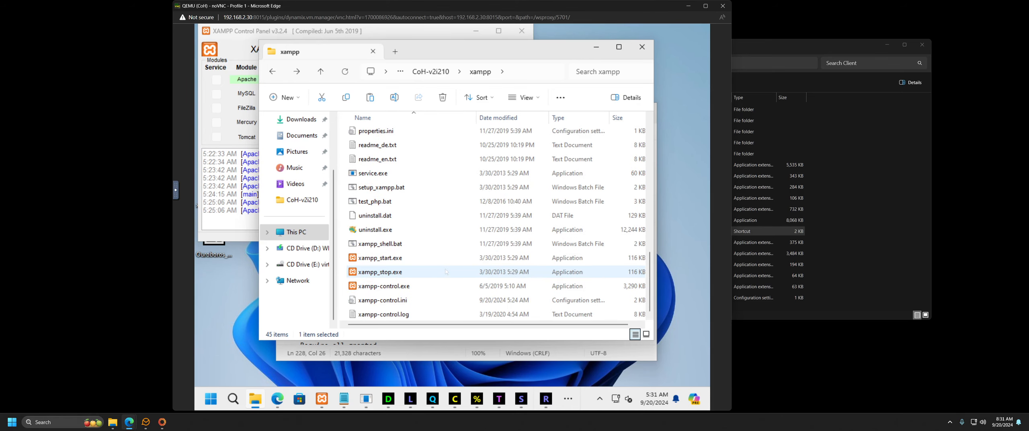
scroll(446, 272, up, 10)
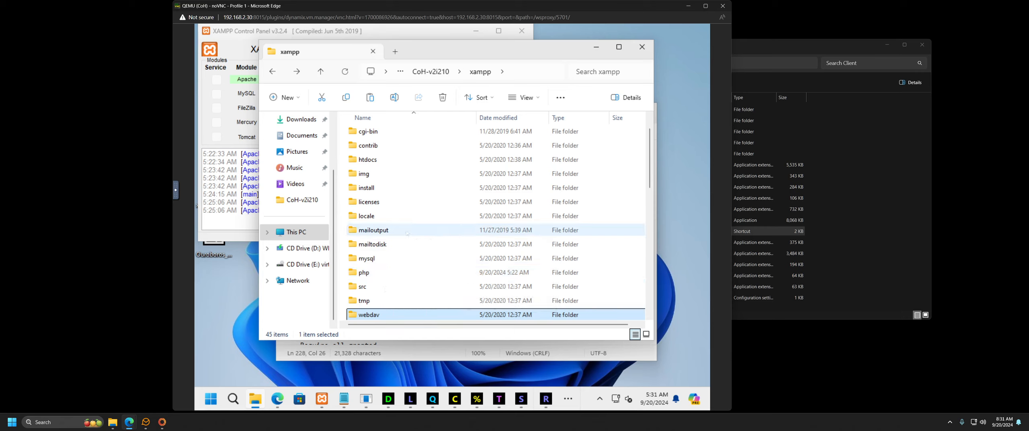
scroll(398, 222, up, 1)
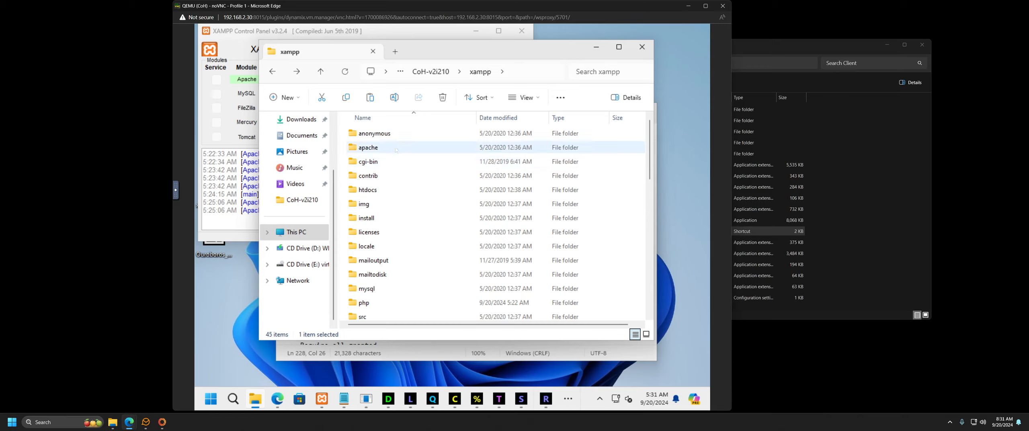
click(398, 134)
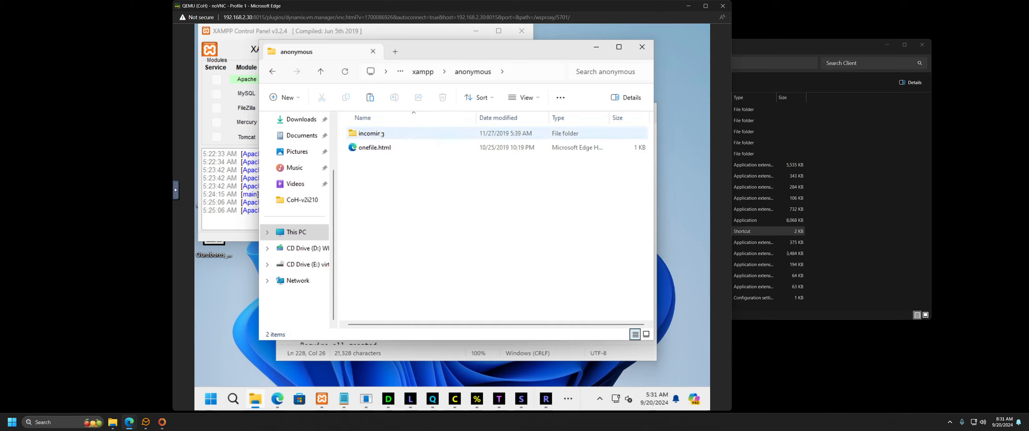
Step: Check the empty incoming folder, then return to the xampp folder
double_click(445, 134)
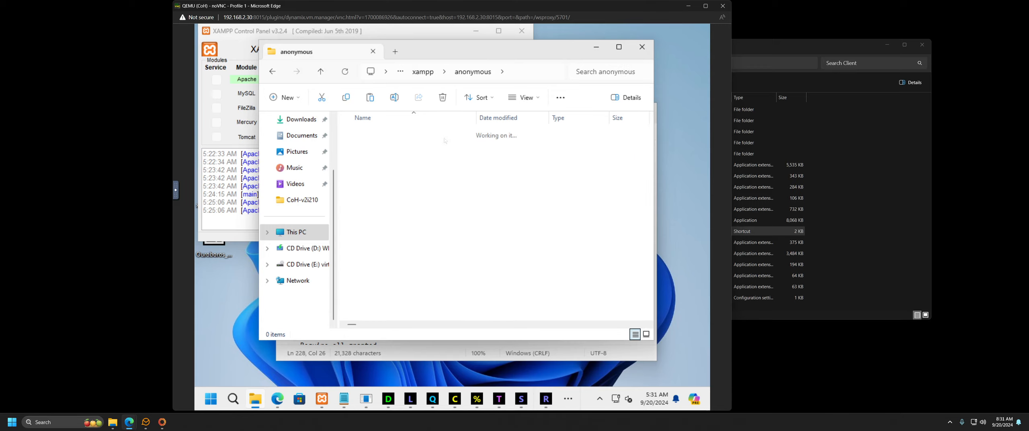
click(273, 72)
click(273, 72)
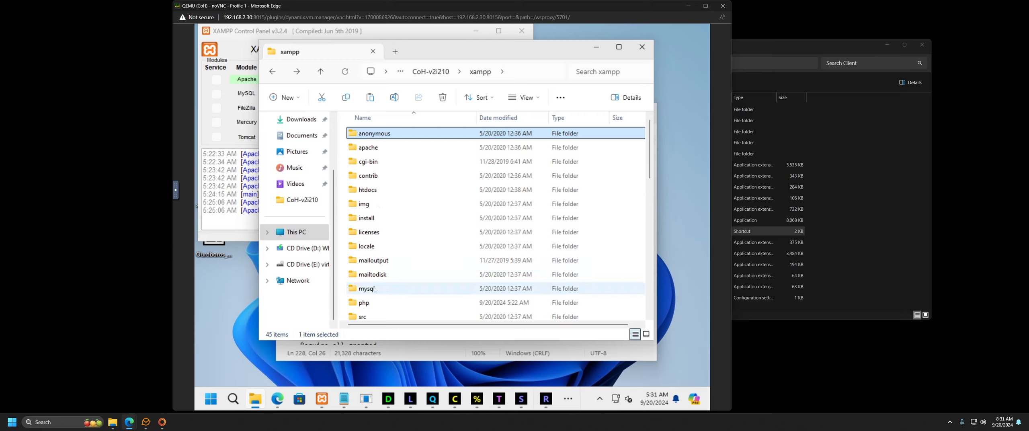
Step: Open the xampp apache folder and scroll through its 21 items
double_click(374, 147)
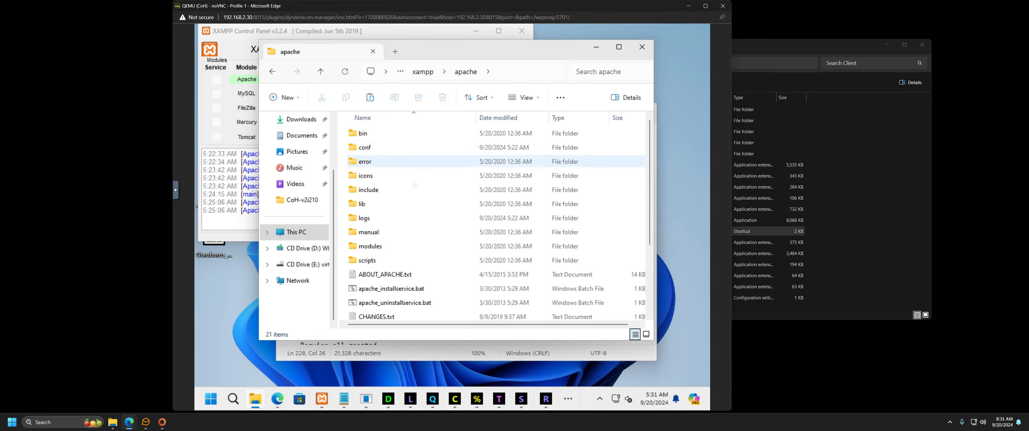
scroll(429, 226, down, 1)
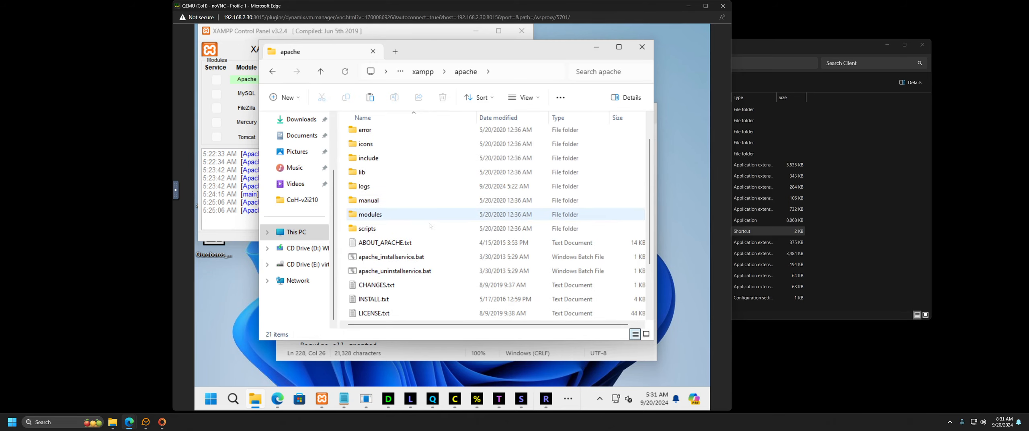
scroll(430, 226, down, 2)
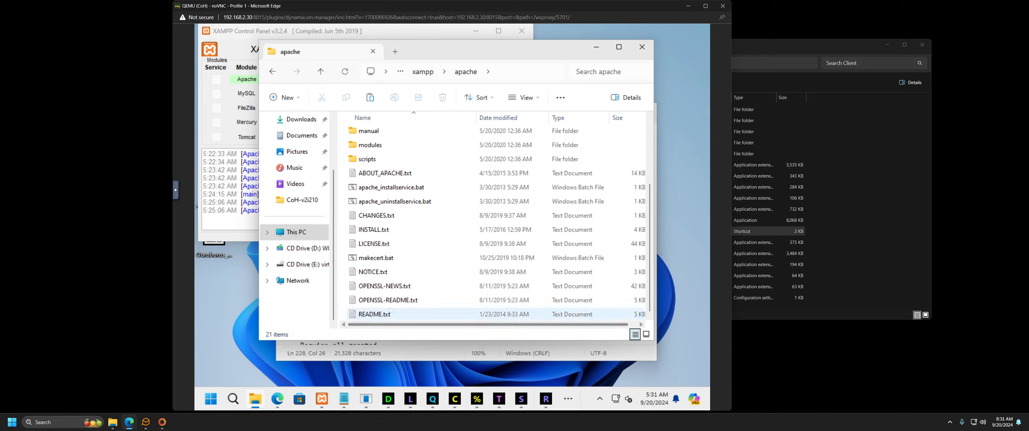
scroll(410, 237, up, 2)
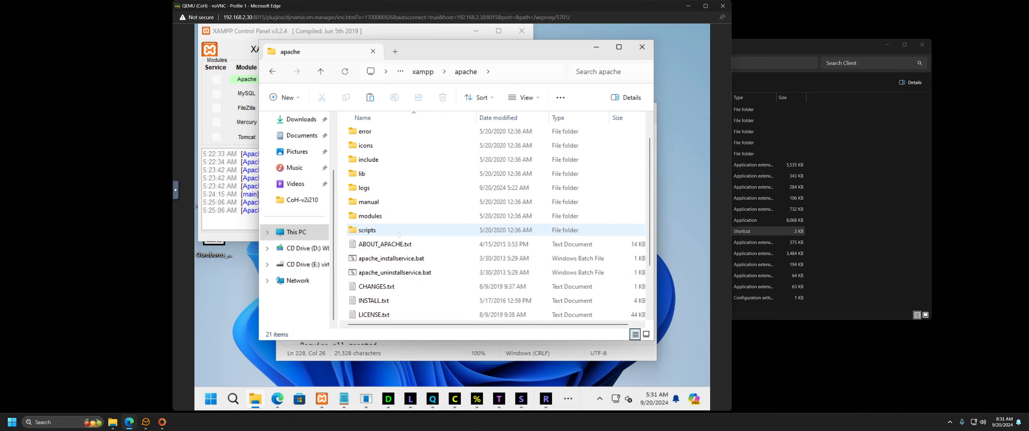
scroll(412, 237, up, 1)
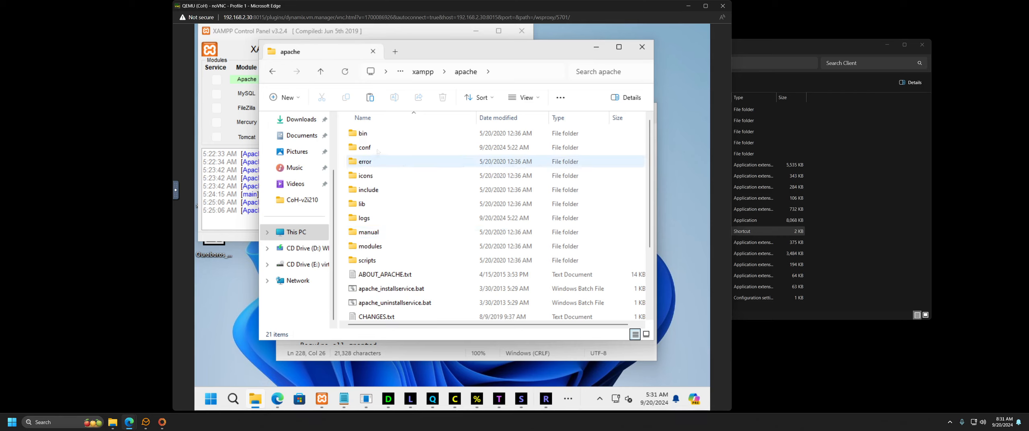
Step: Browse the contents of apache's bin folder, then return to apache
double_click(406, 134)
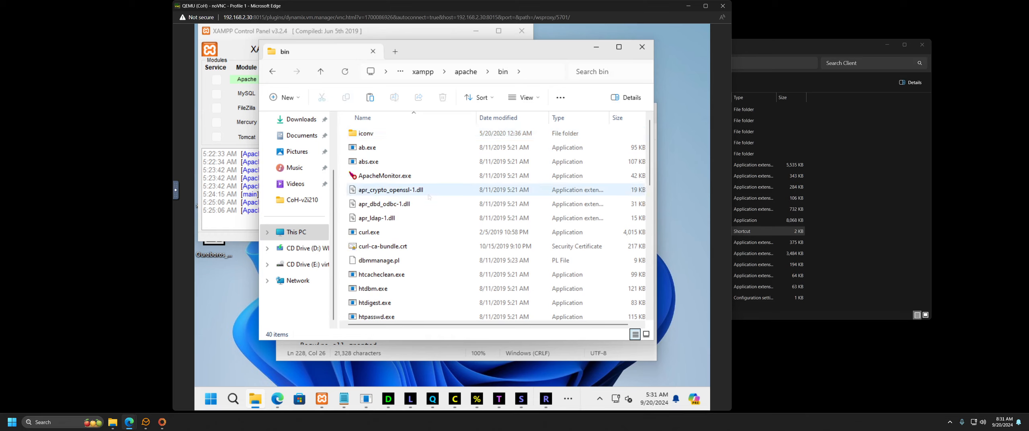
scroll(429, 197, down, 2)
scroll(430, 197, down, 2)
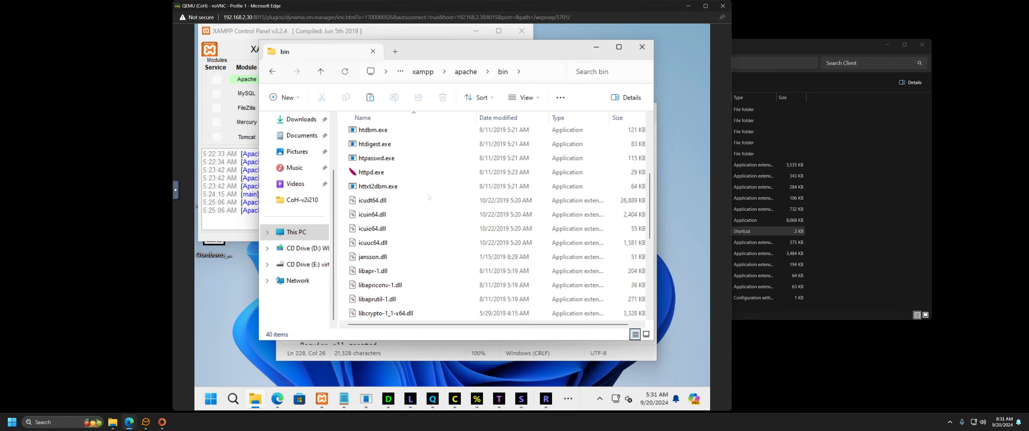
scroll(388, 175, down, 3)
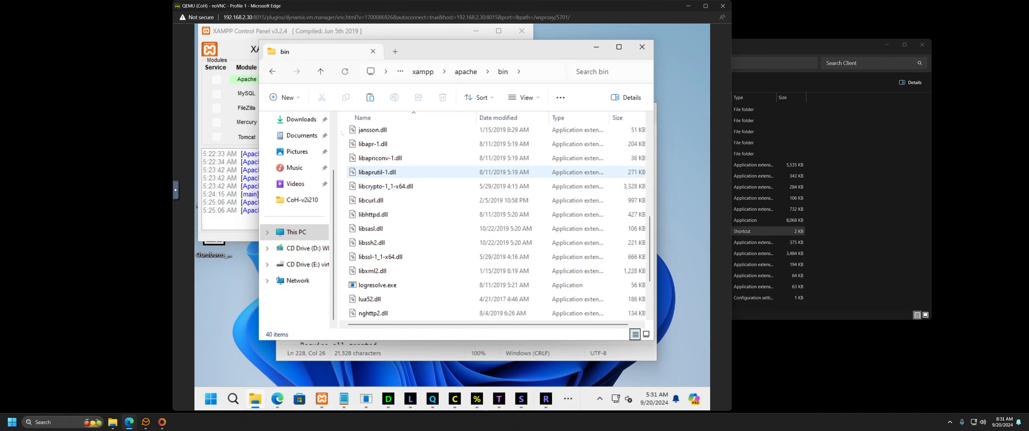
click(273, 71)
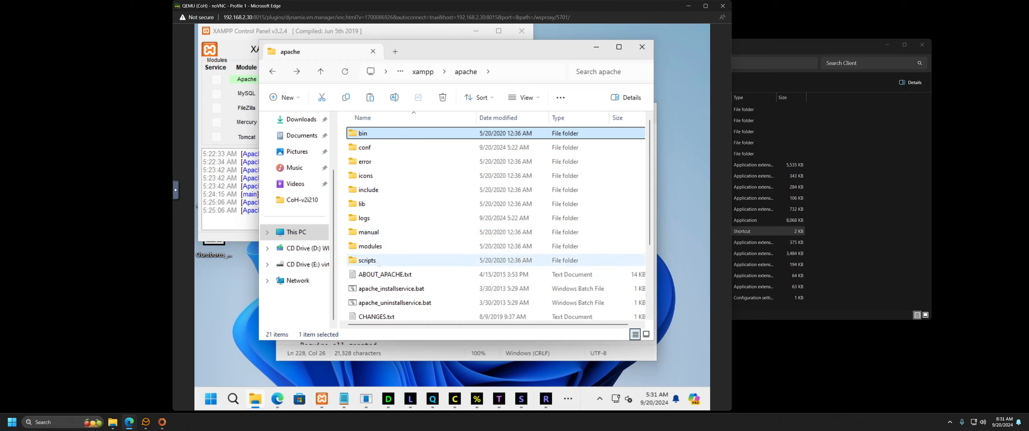
Step: Look inside apache's conf folder and come back to apache
click(390, 150)
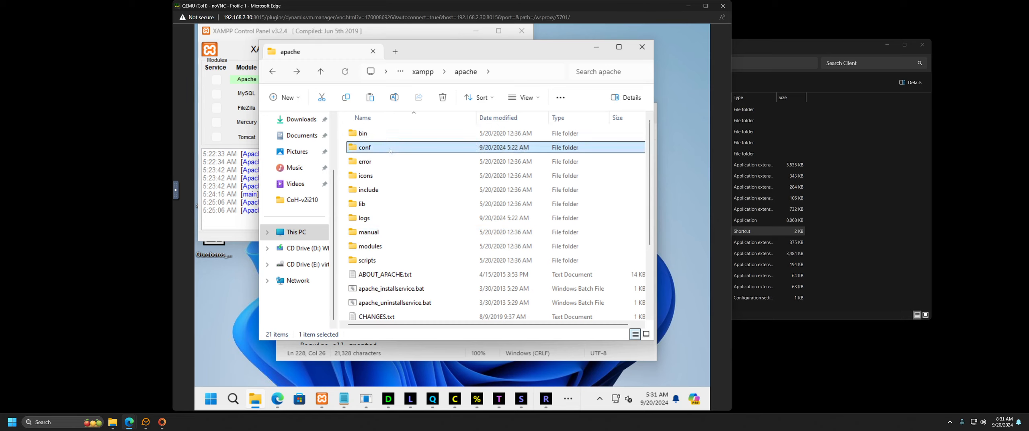
double_click(390, 150)
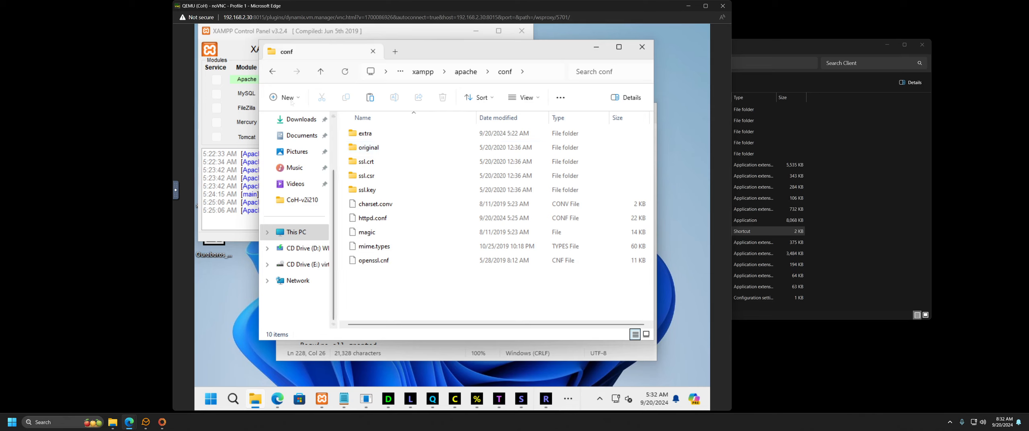
click(272, 74)
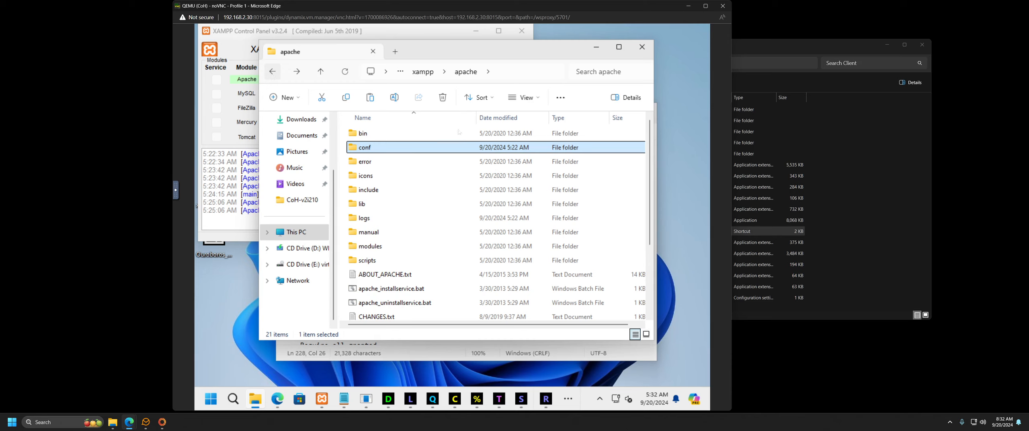
Step: Scroll through the apache folder listing and select the error folder
scroll(432, 258, down, 3)
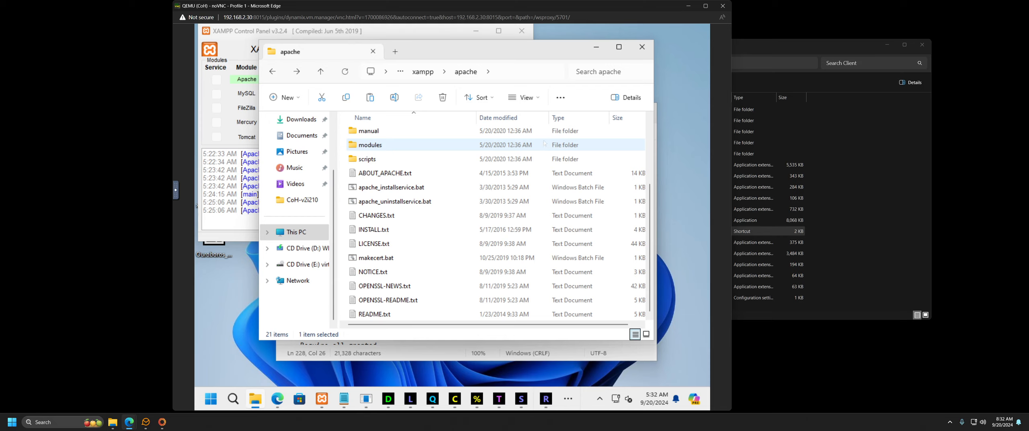
mouse_move(545, 143)
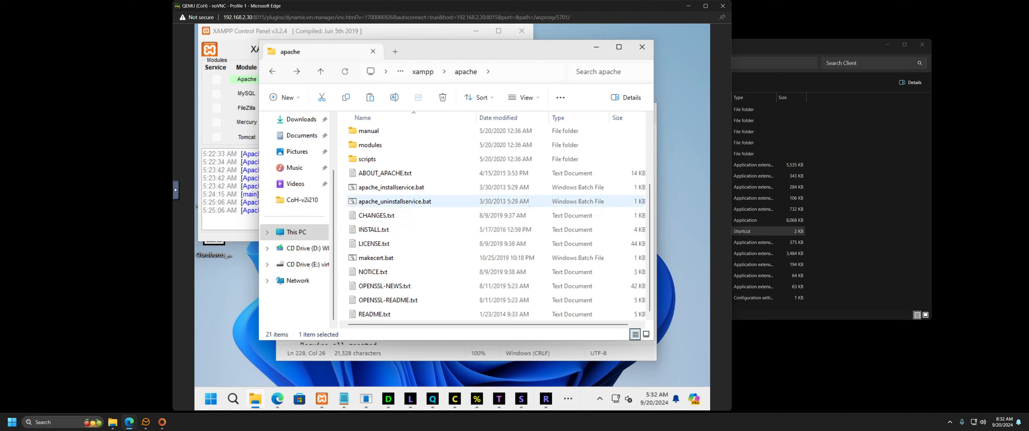
scroll(419, 254, up, 2)
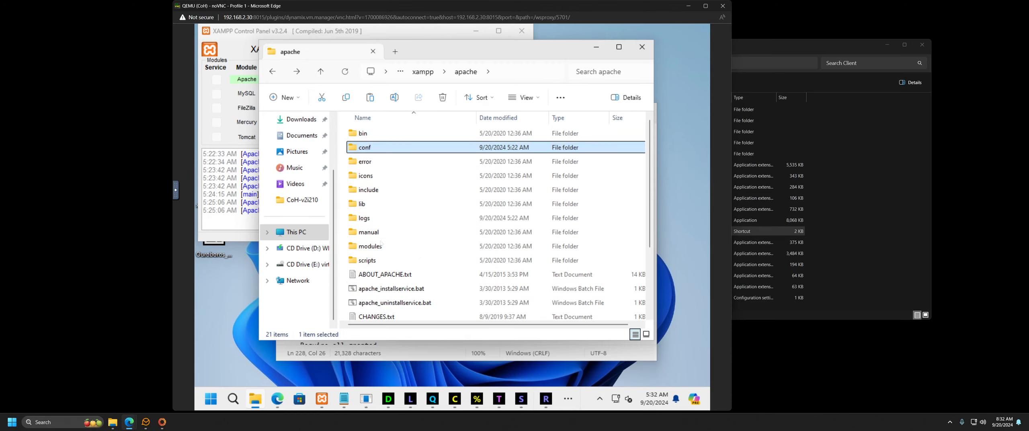
click(383, 163)
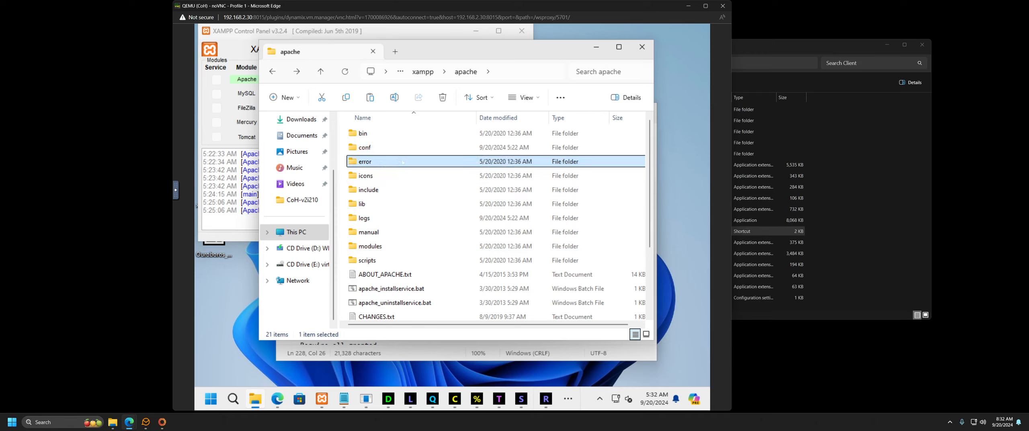
scroll(406, 218, down, 2)
mouse_move(455, 399)
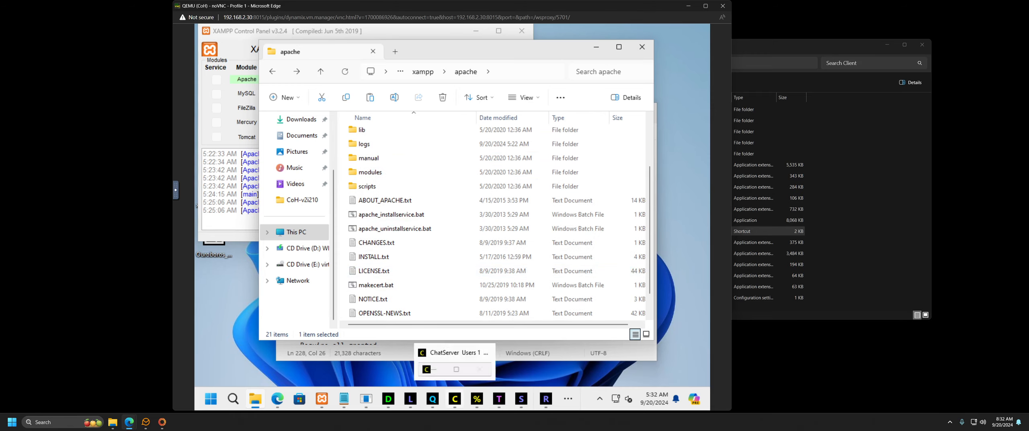
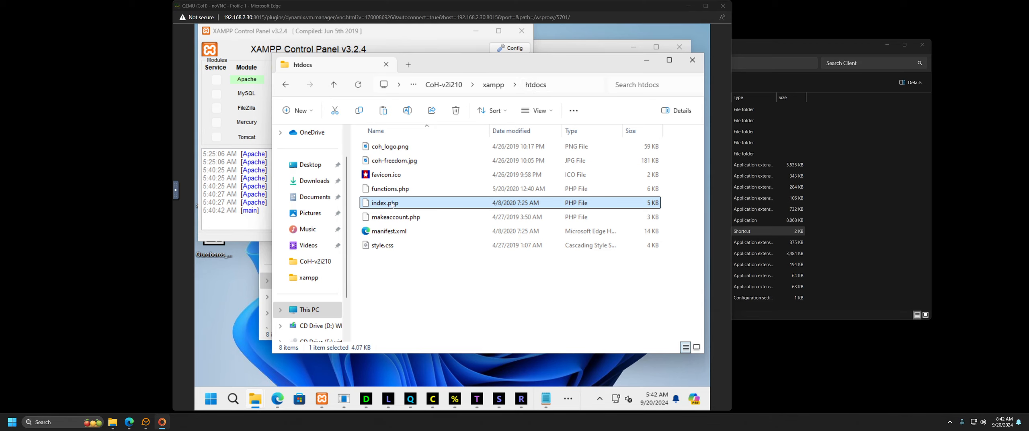
Step: Bring index.php forward in Notepad and select its account creation instructions text
drag(572, 64, 531, 92)
click(550, 398)
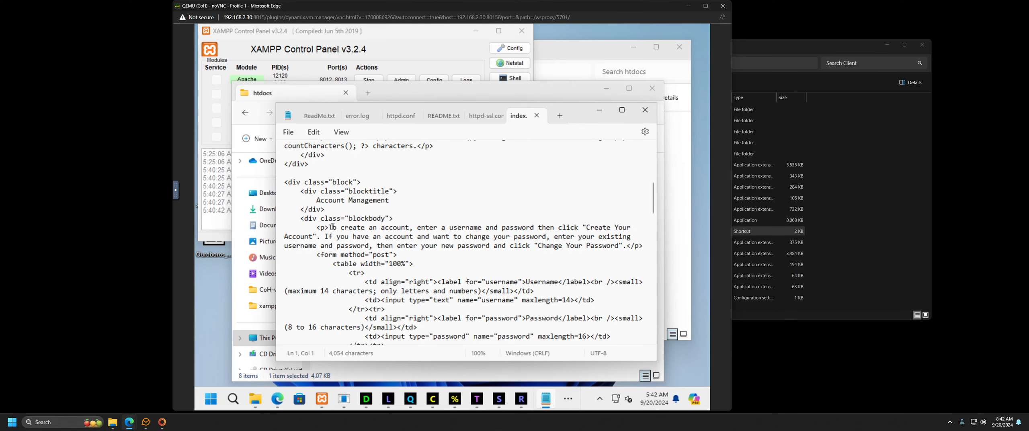
drag(330, 226, 521, 246)
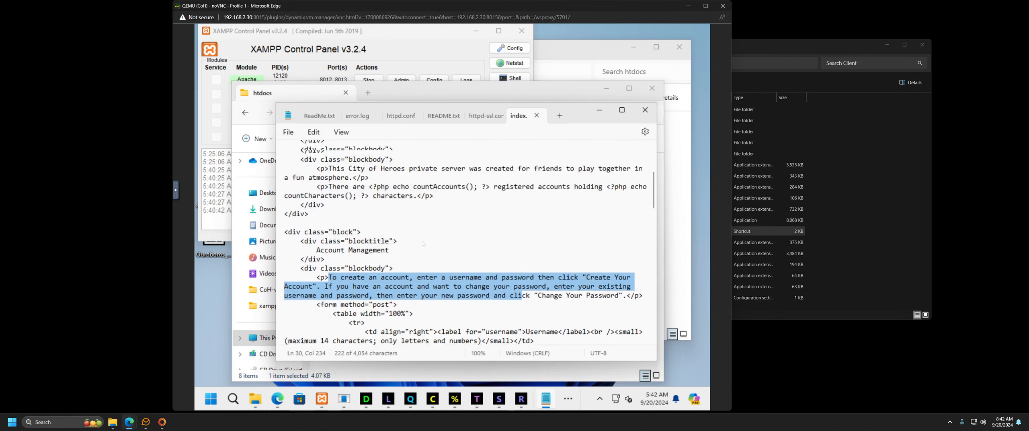
scroll(424, 242, up, 8)
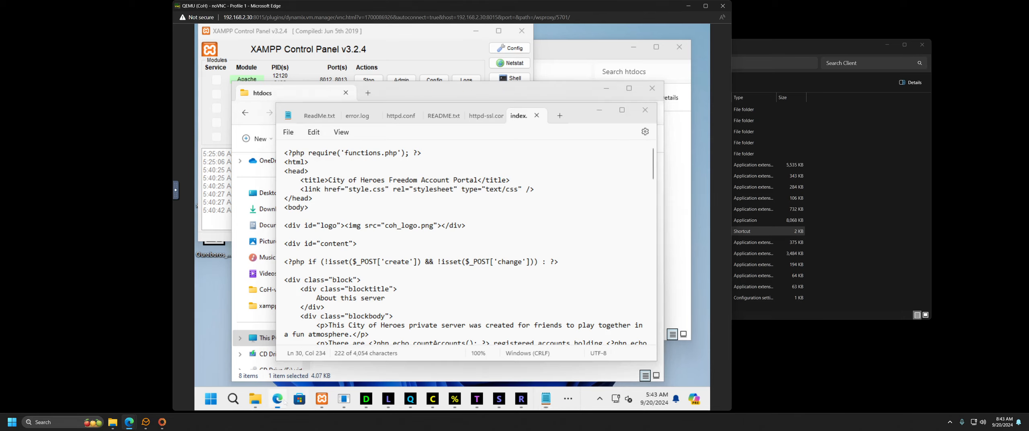
Step: Compare with the live City of Heroes account page, then select the index.php <title> text
click(285, 401)
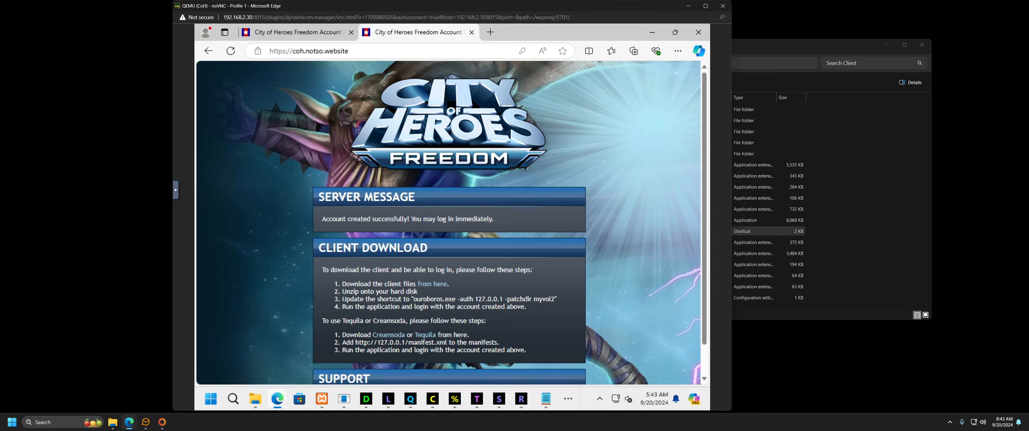
click(208, 51)
scroll(393, 168, up, 5)
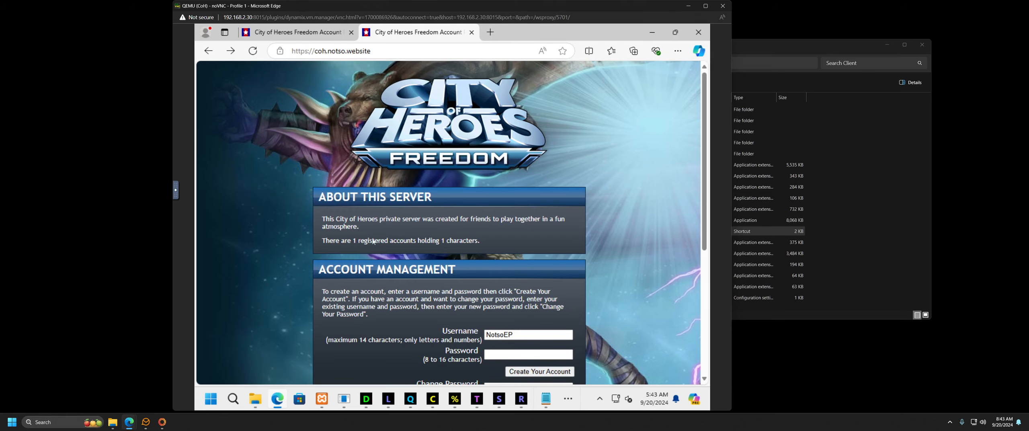
scroll(394, 349, down, 3)
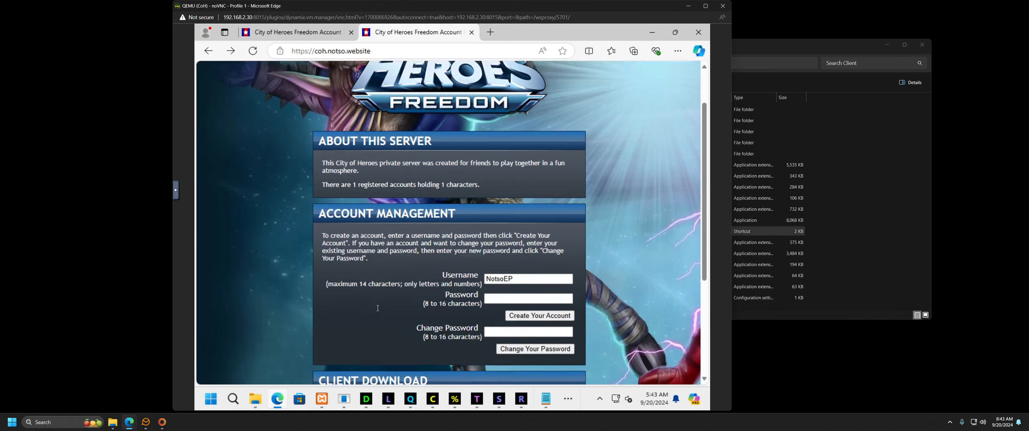
scroll(370, 288, up, 3)
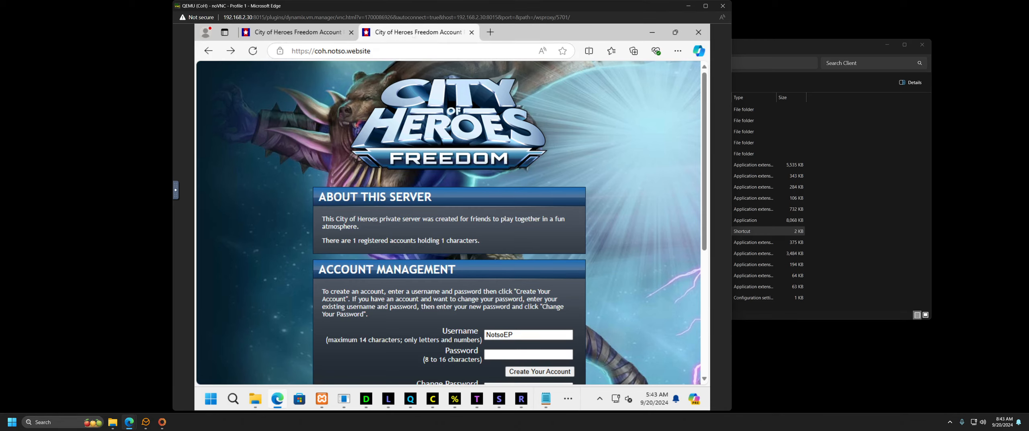
click(649, 34)
drag(329, 180, 482, 179)
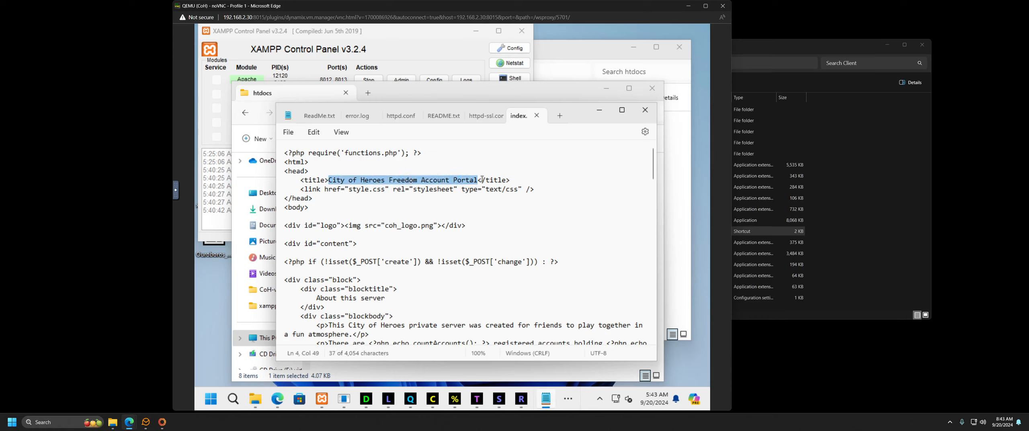
Step: Delete ' Freedom Account Portal' from the title and save index.php
click(467, 180)
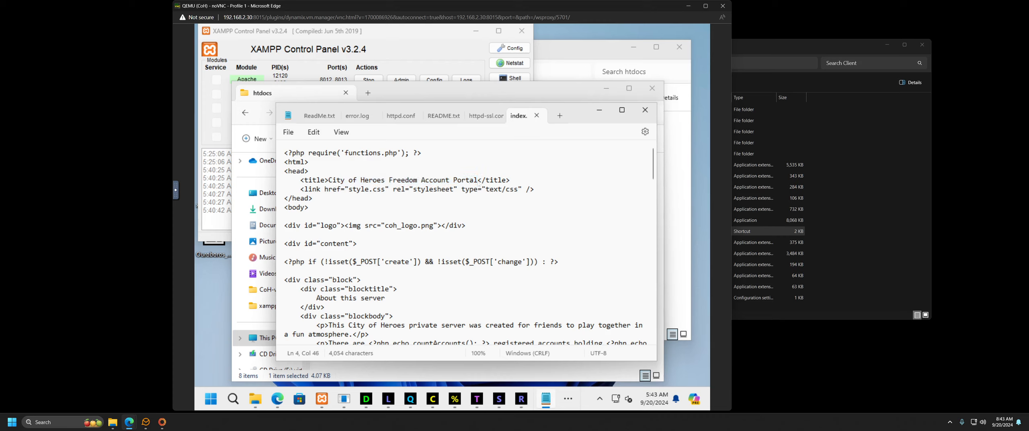
drag(478, 180, 387, 182)
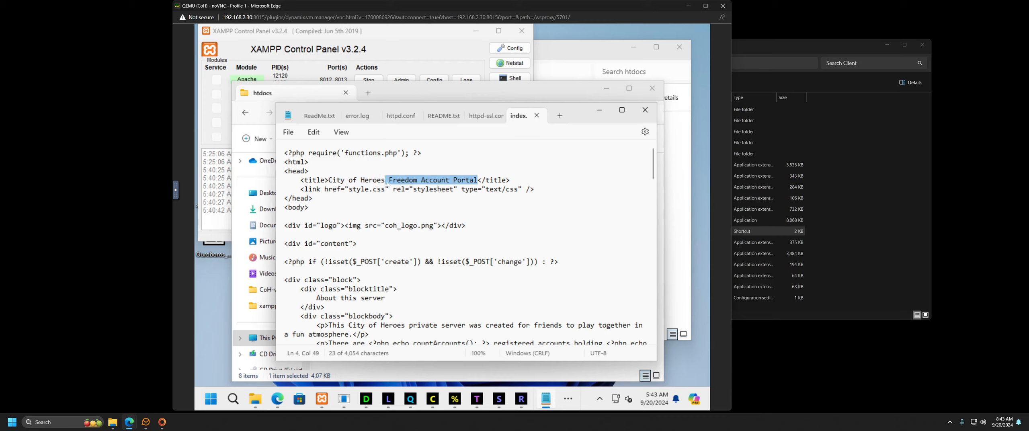
key(BackSpace)
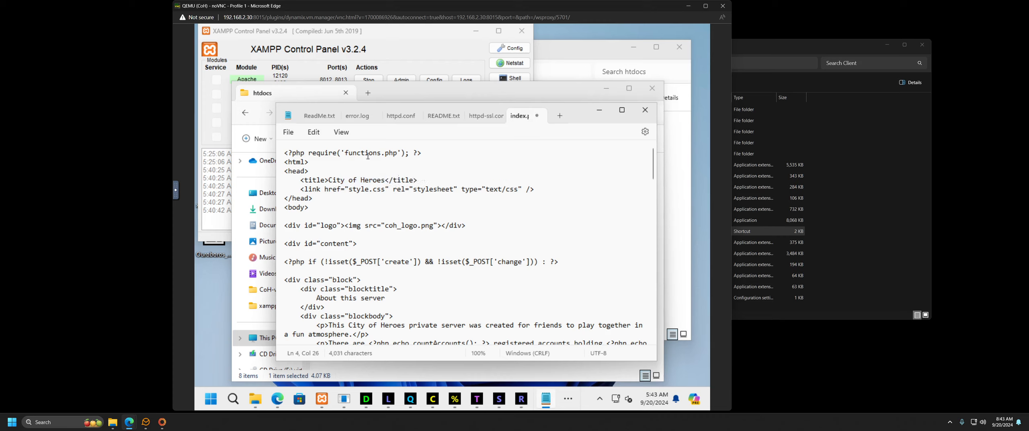
click(288, 132)
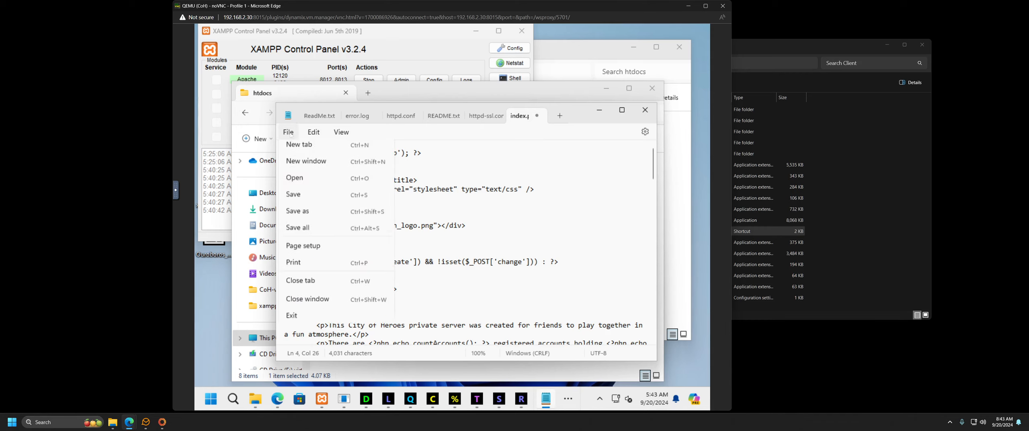
click(297, 199)
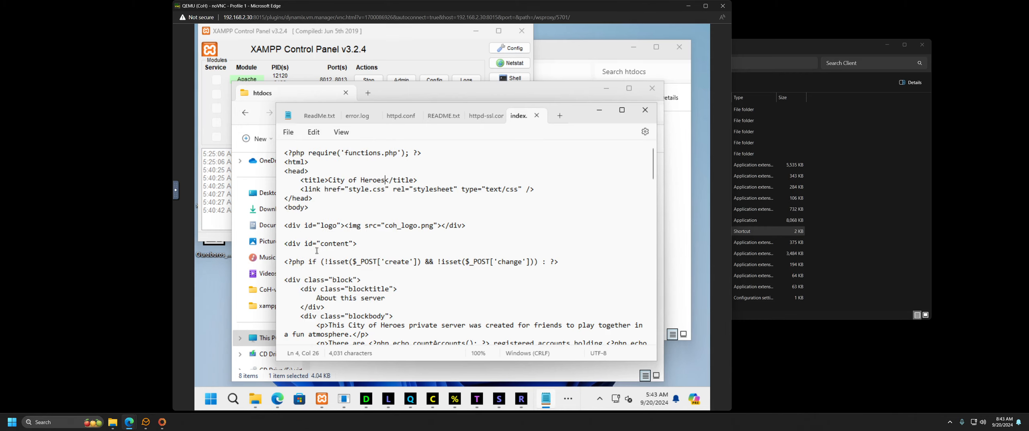
Step: Reload the page in Edge to confirm the 'City of Heroes' title, then close index.php
click(282, 402)
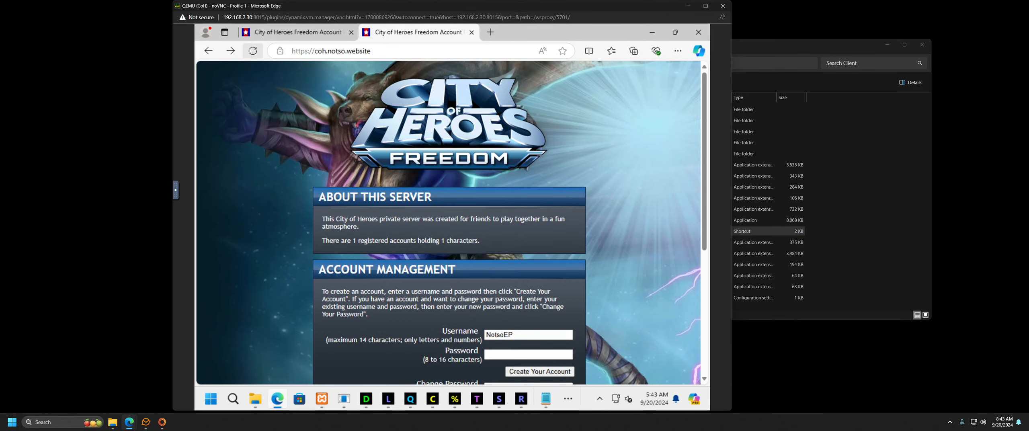
click(253, 52)
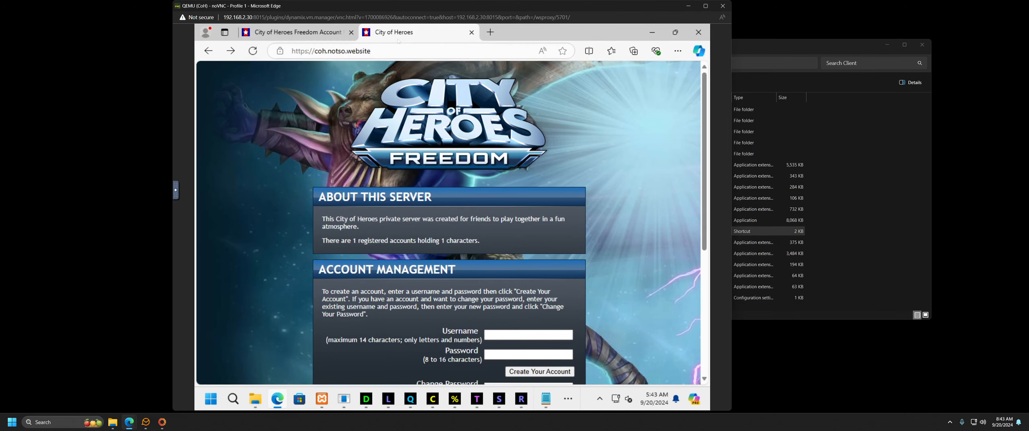
click(656, 34)
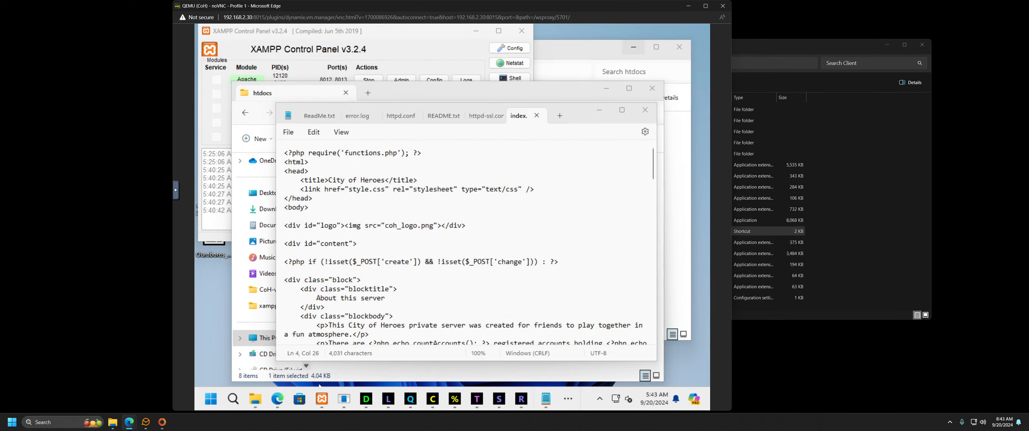
click(277, 399)
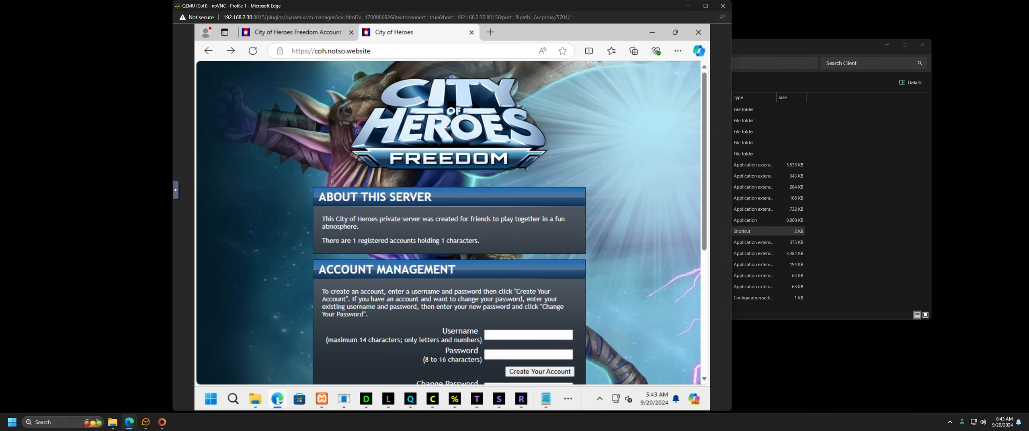
scroll(280, 291, down, 5)
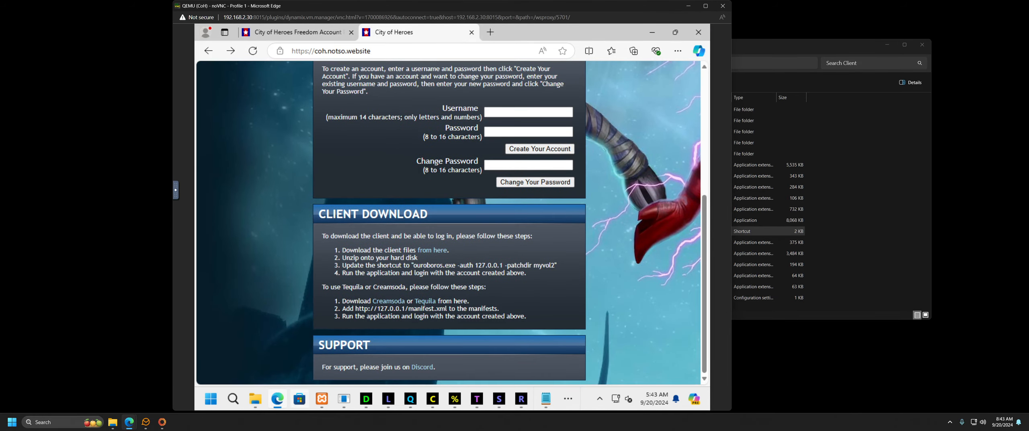
click(652, 32)
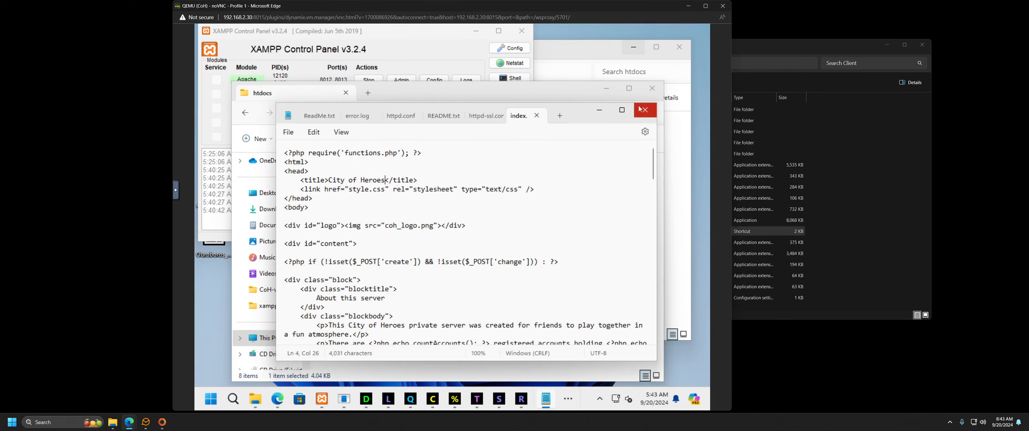
click(537, 116)
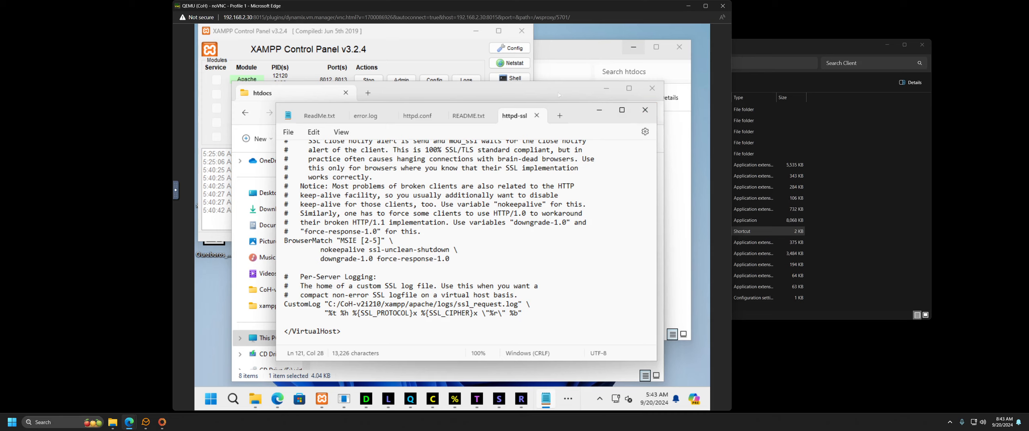
Step: Close Notepad and browse the Network to the HouseStorage share's xampp folder
click(645, 109)
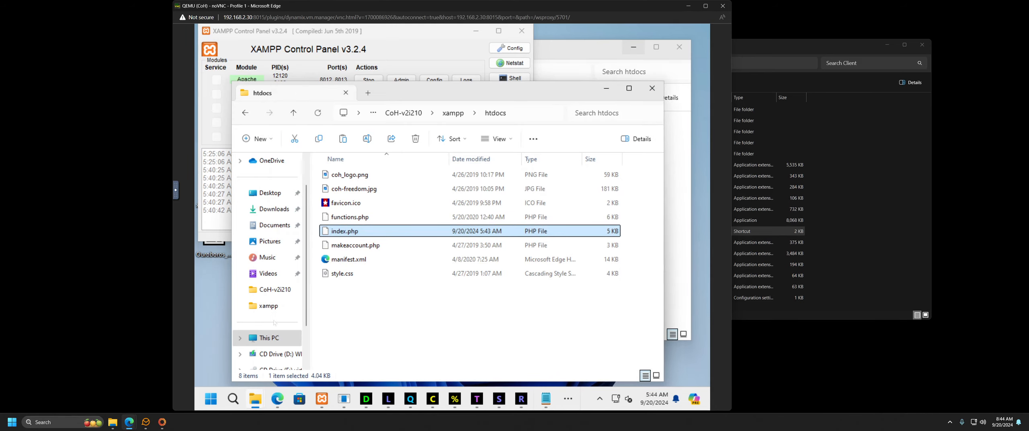
scroll(275, 323, down, 1)
click(271, 338)
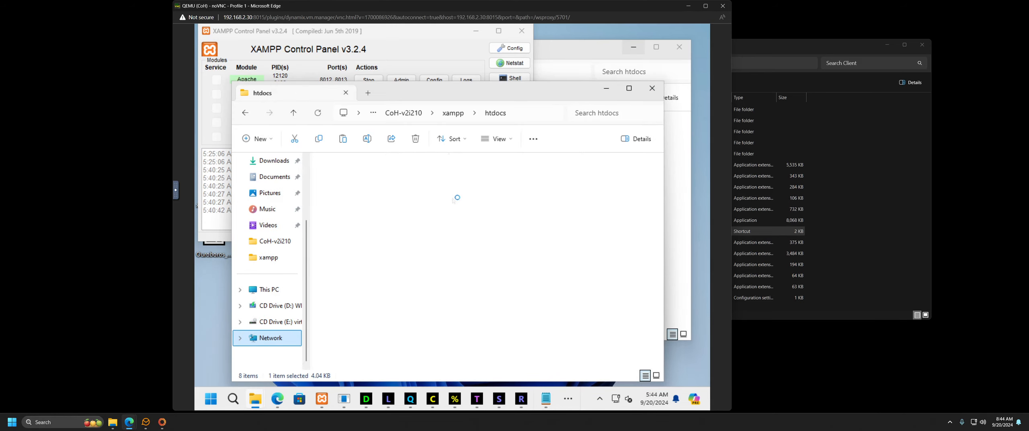
double_click(485, 183)
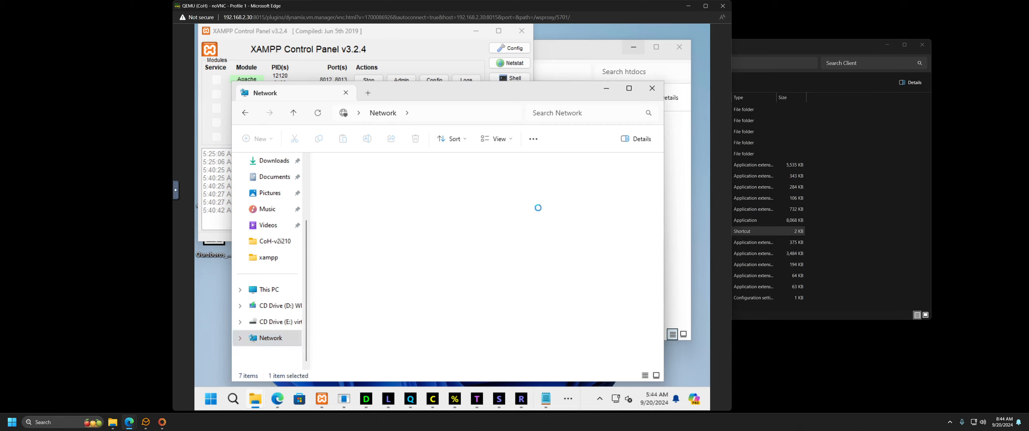
scroll(504, 278, down, 5)
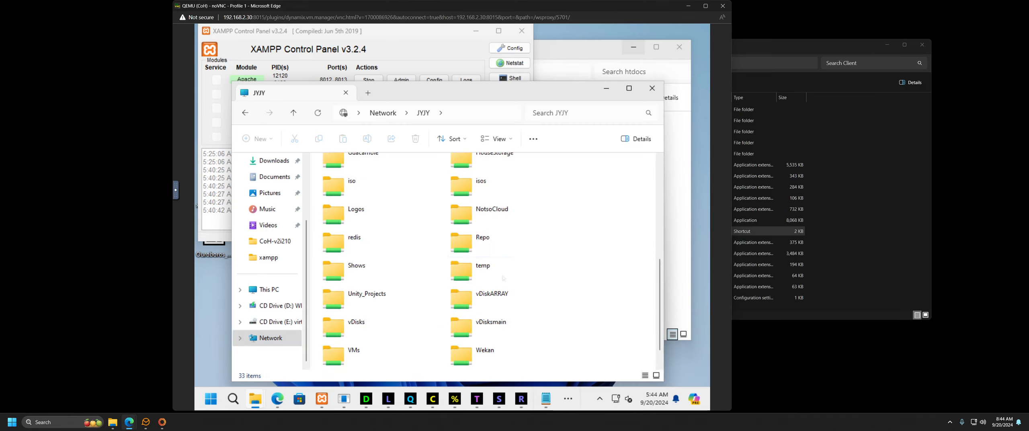
scroll(507, 203, up, 2)
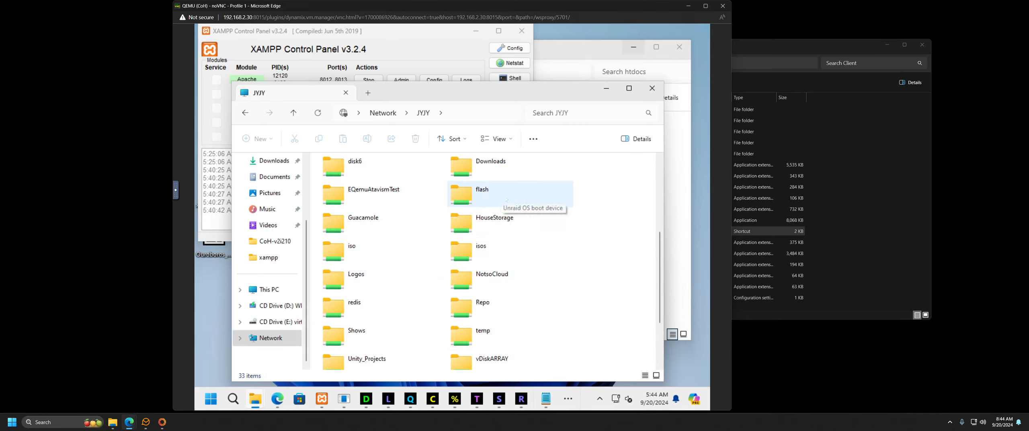
double_click(499, 219)
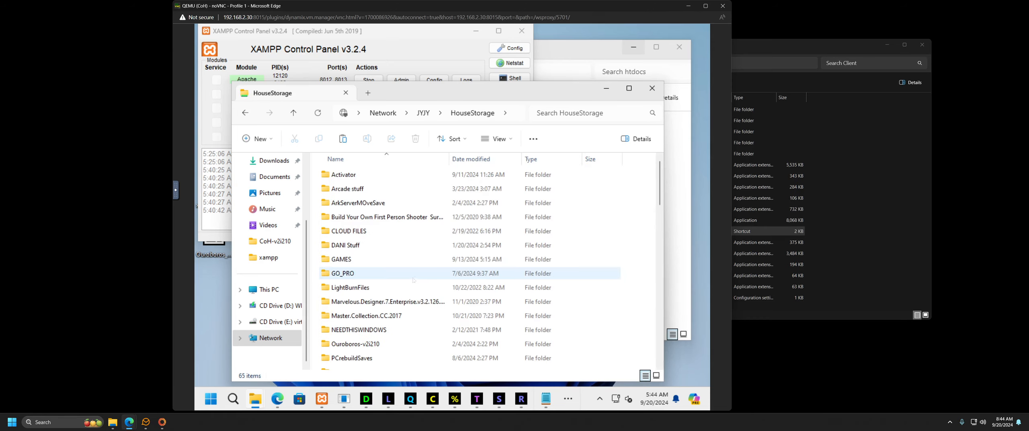
scroll(398, 301, down, 3)
click(374, 334)
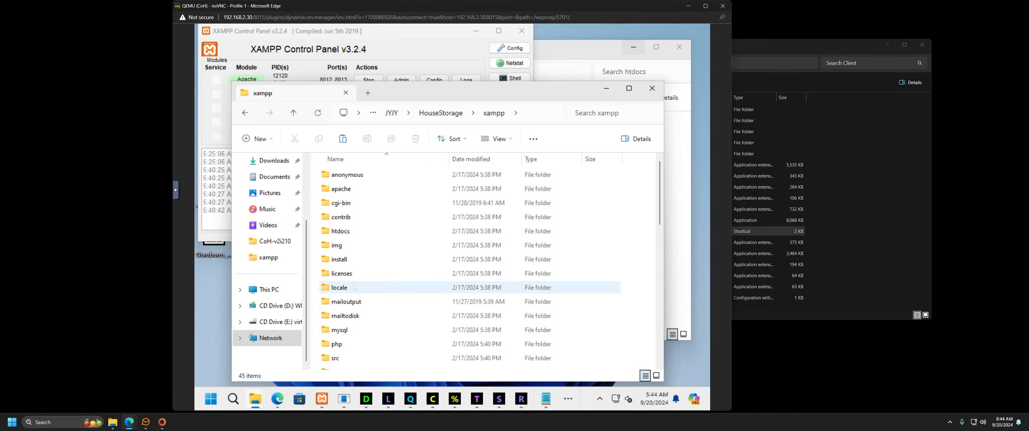
Step: Open the shared htdocs folder and copy its index.php
scroll(352, 288, down, 2)
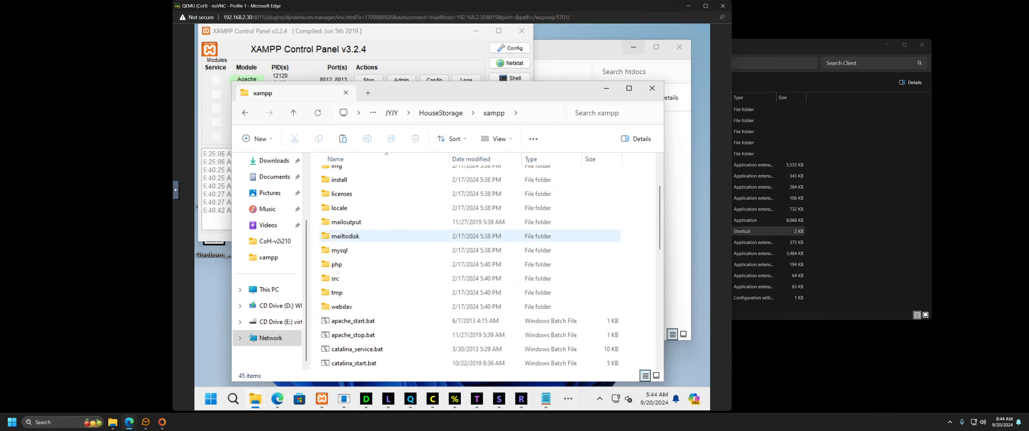
scroll(347, 289, up, 2)
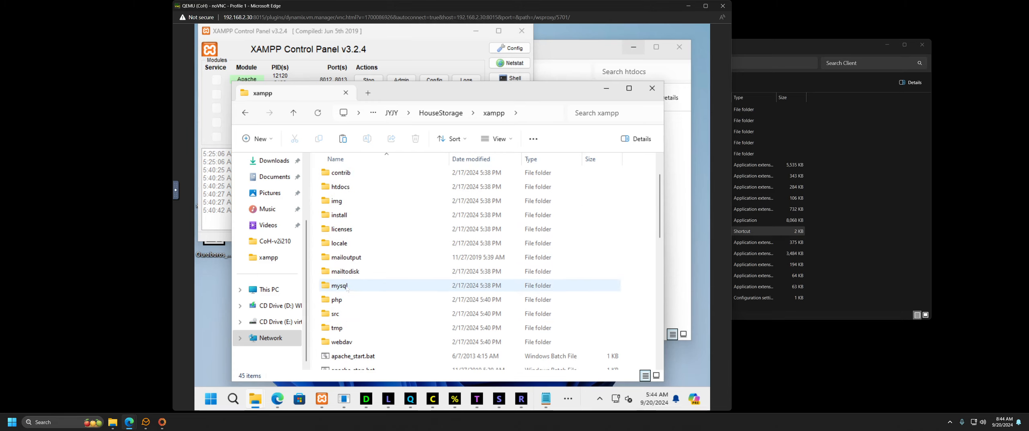
double_click(342, 235)
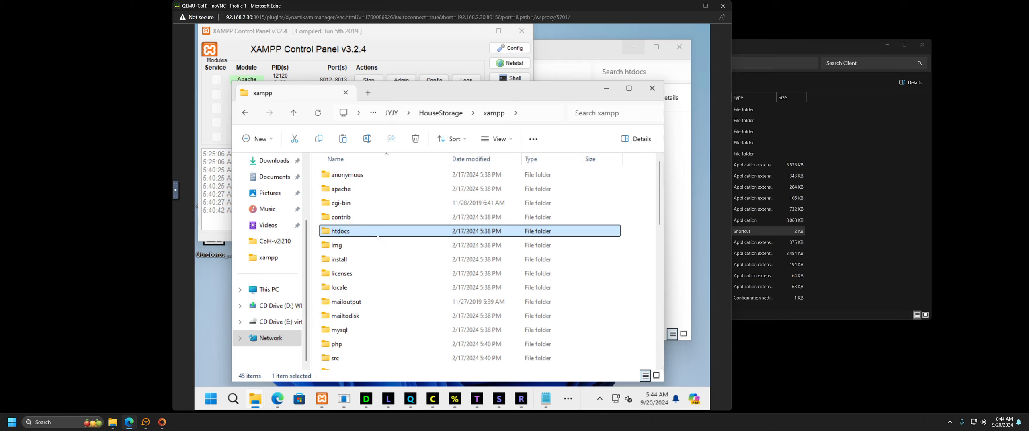
click(352, 233)
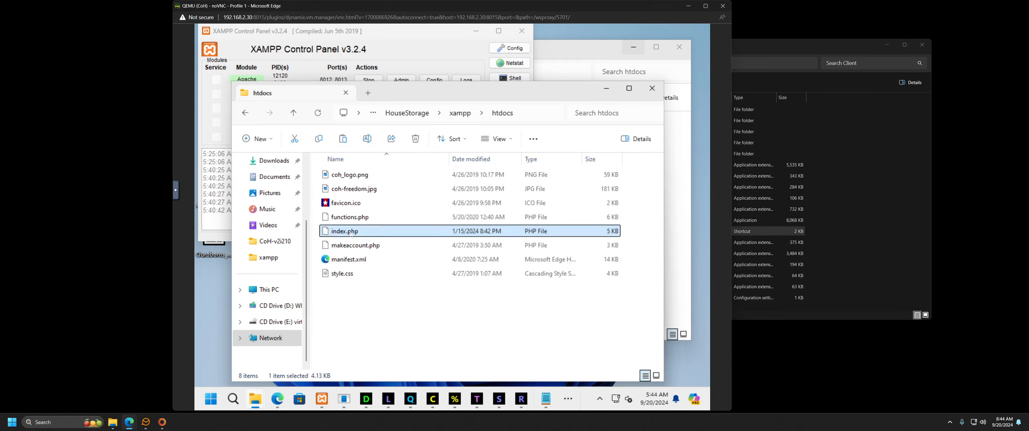
right_click(351, 234)
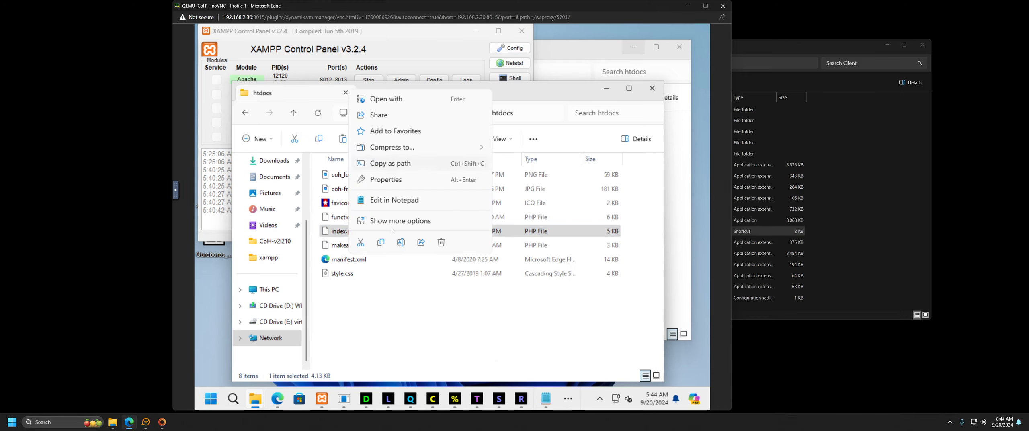
click(381, 244)
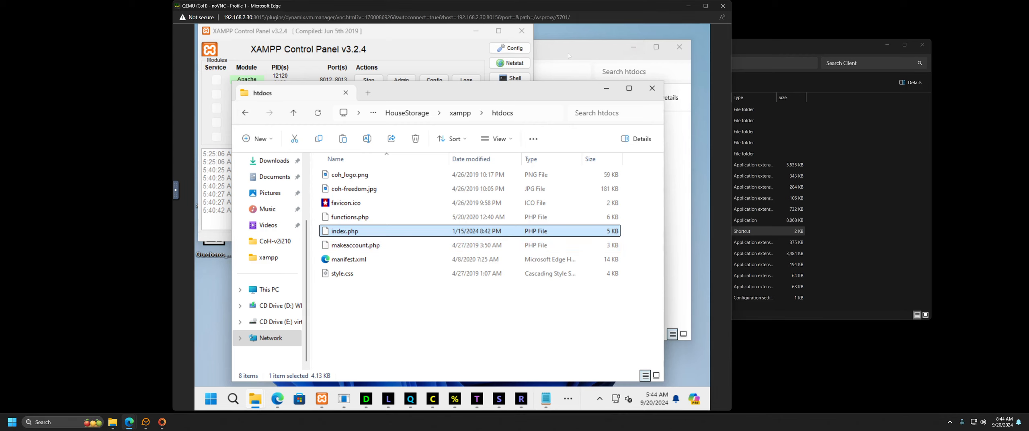
Step: Rename the CoH-v2i210 htdocs index.php to index.php_bak, accepting the extension warning
click(583, 50)
click(385, 190)
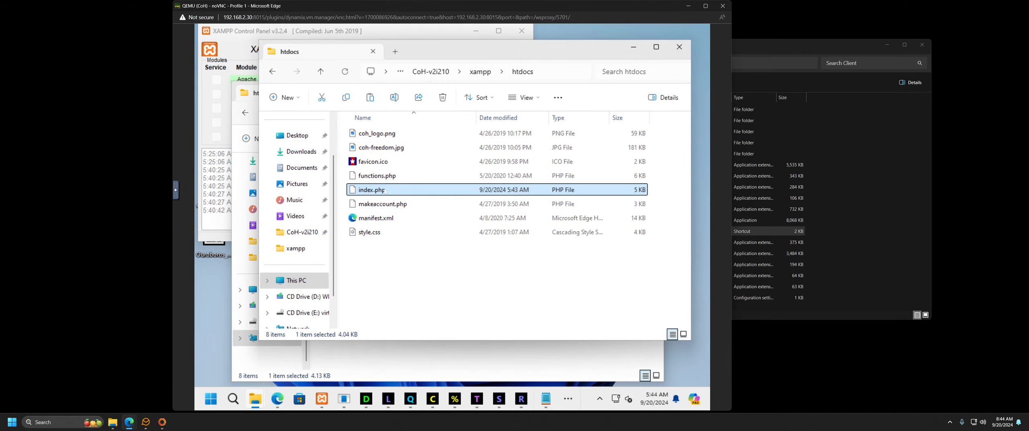
click(392, 192)
click(388, 191)
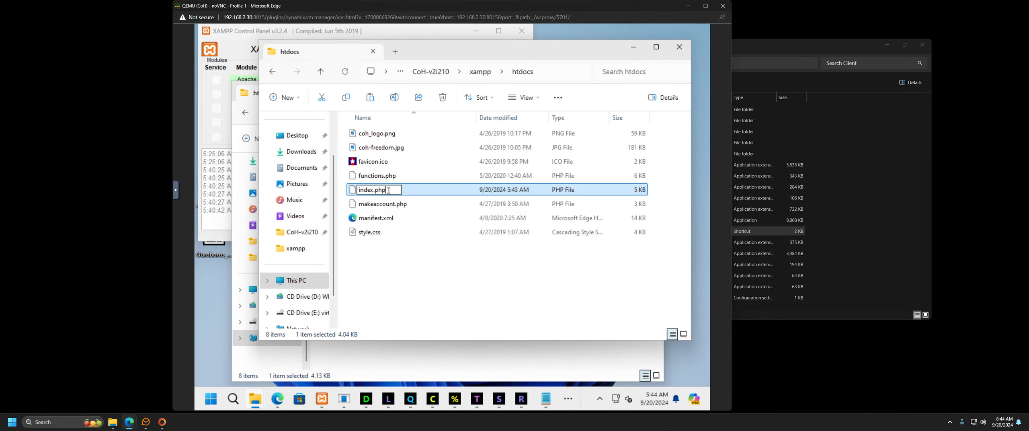
key(shift+Left)
text(_b)
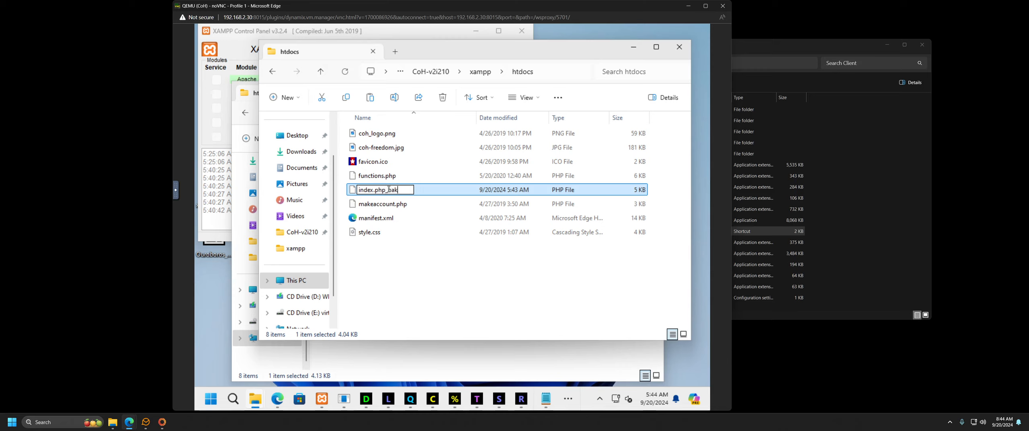
key(Return)
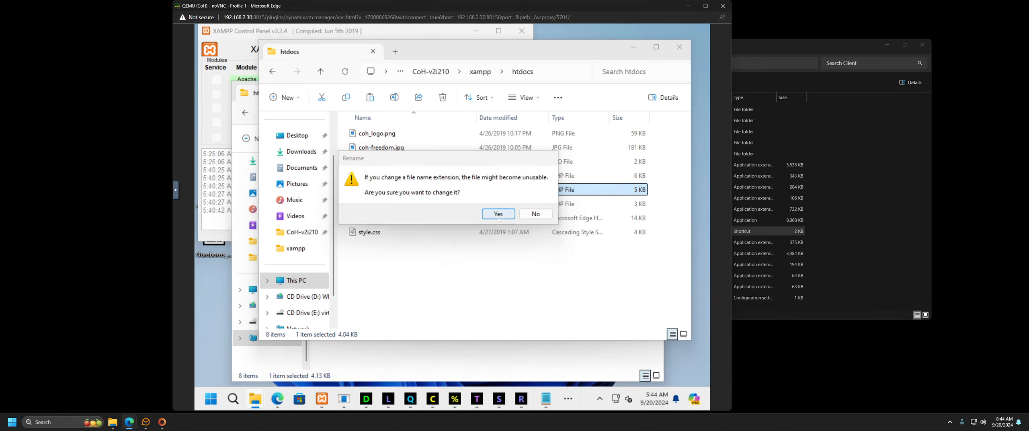
click(498, 213)
Step: Paste the copied index.php into the local htdocs folder
click(394, 266)
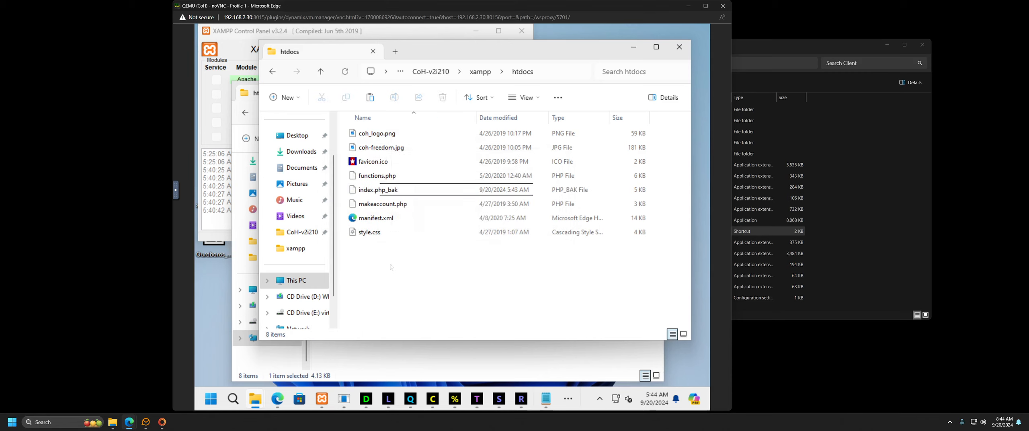
right_click(377, 270)
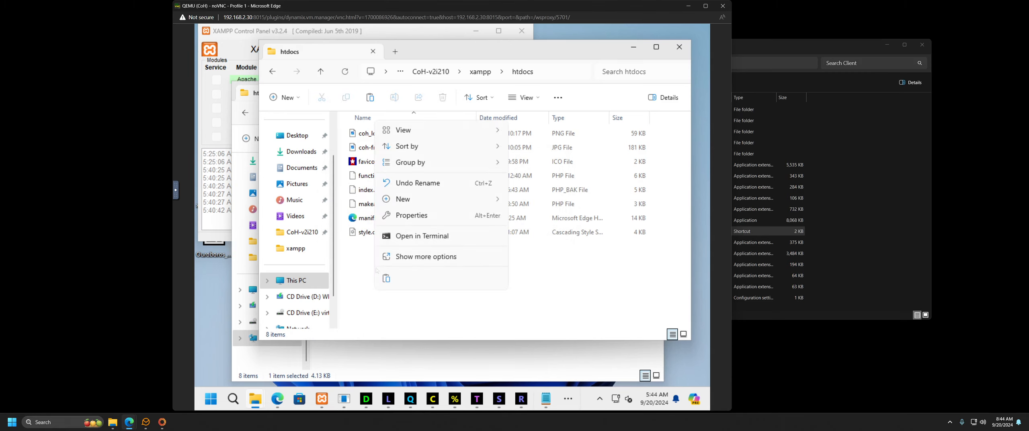
key(Escape)
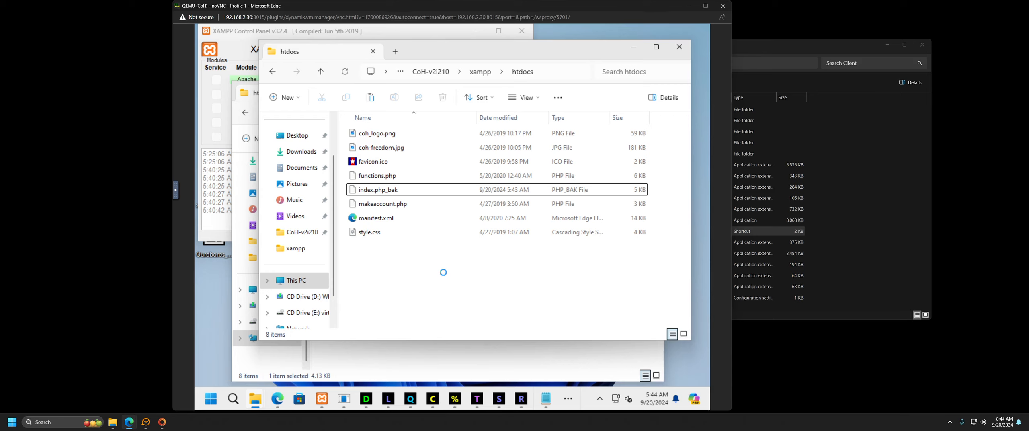
key(ctrl+v)
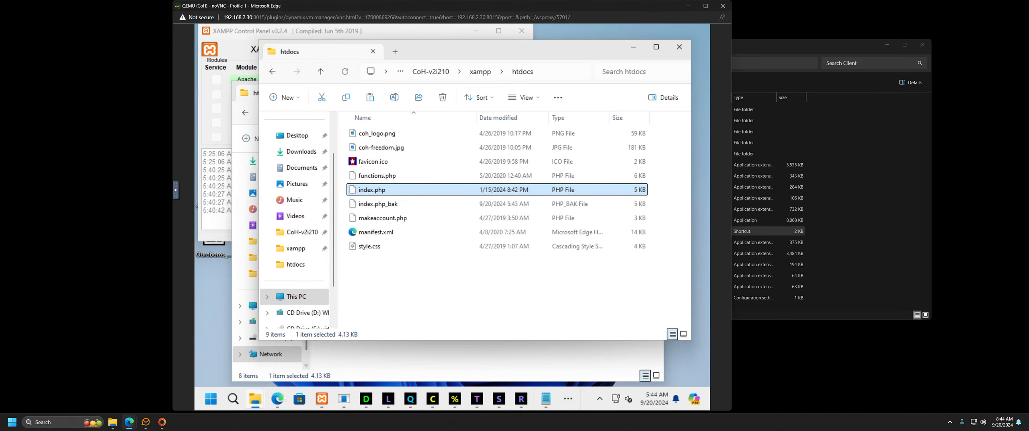
click(278, 399)
Step: Reload the server page and check for the 1/15/24 update notice
scroll(290, 126, up, 2)
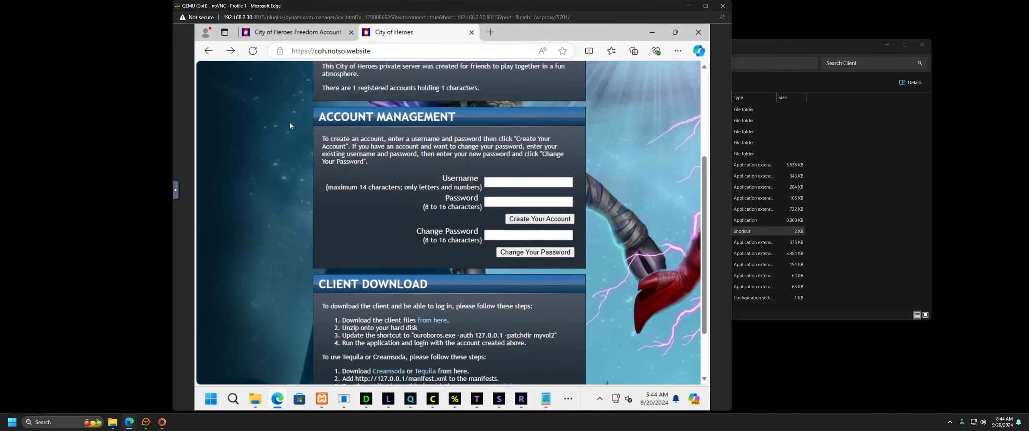
scroll(291, 125, up, 3)
click(252, 50)
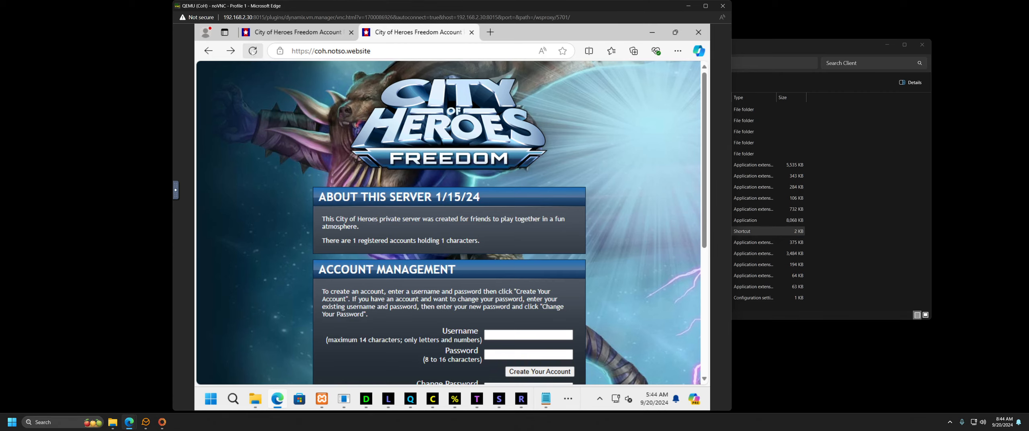
scroll(288, 209, down, 5)
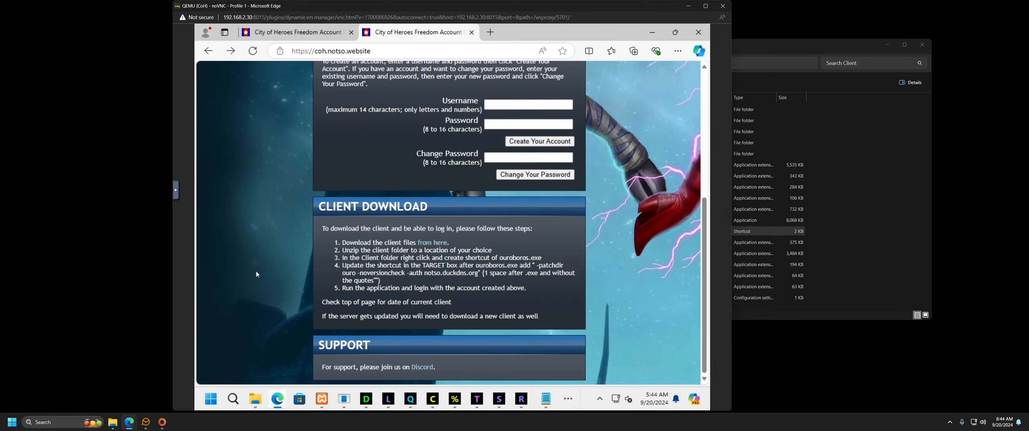
scroll(257, 274, up, 5)
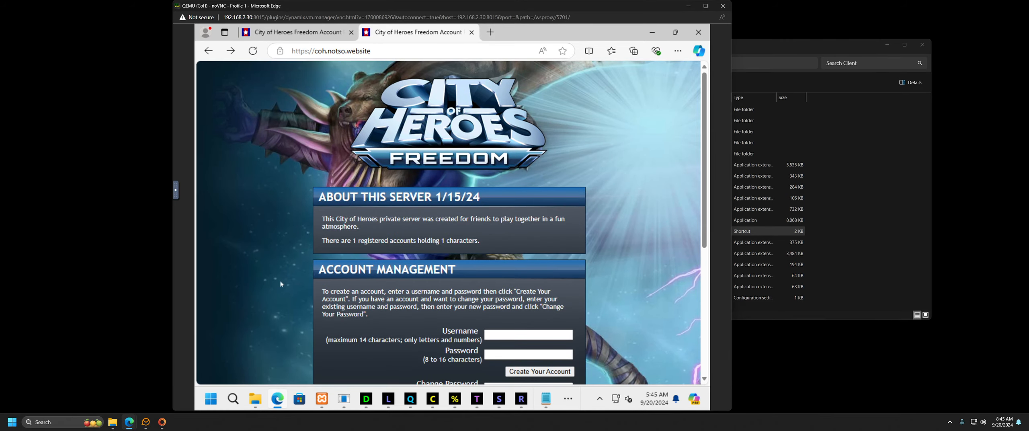
scroll(282, 277, down, 5)
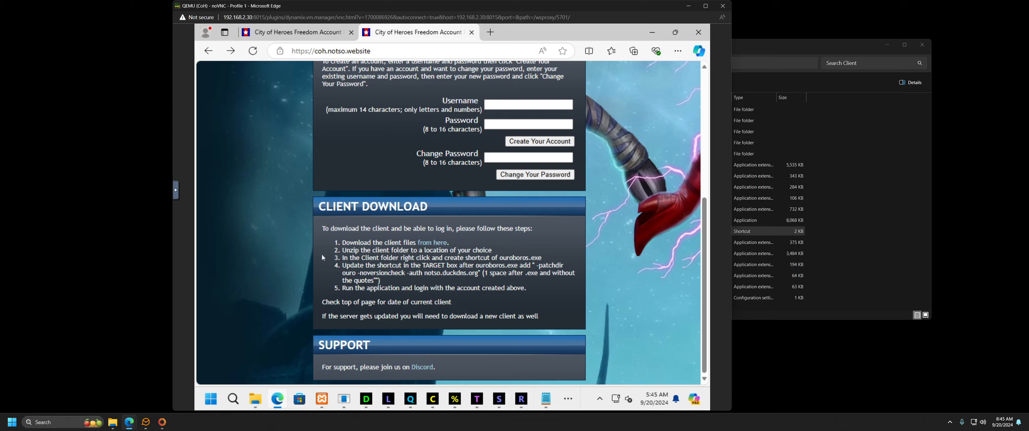
Step: Test the Client Download 'from here' link reaches Client.zip on Google Drive, then close Edge
drag(345, 248, 389, 256)
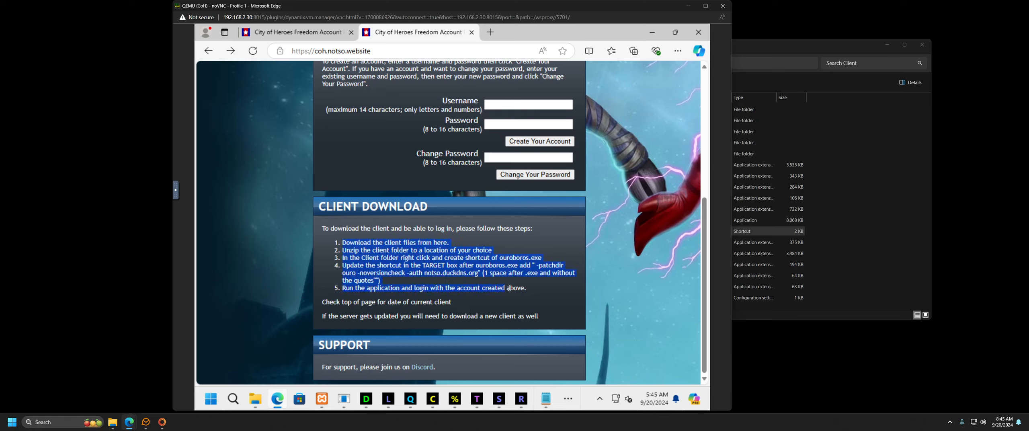
click(439, 242)
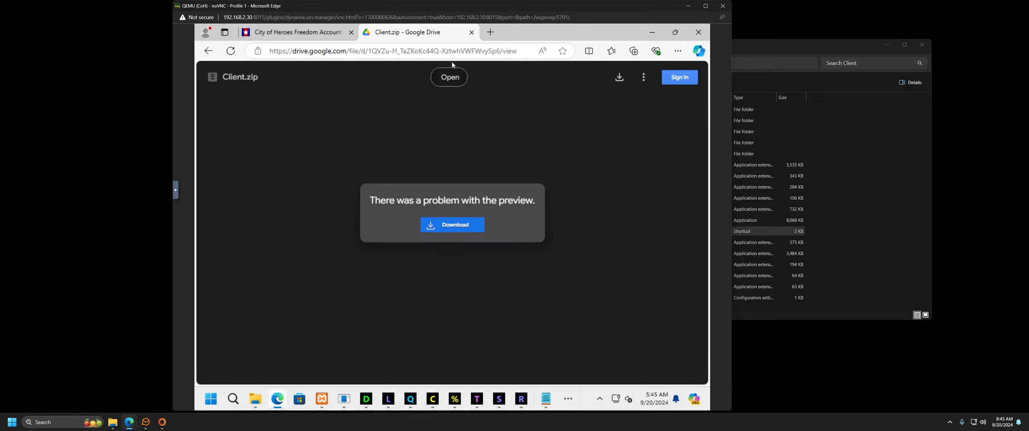
click(472, 32)
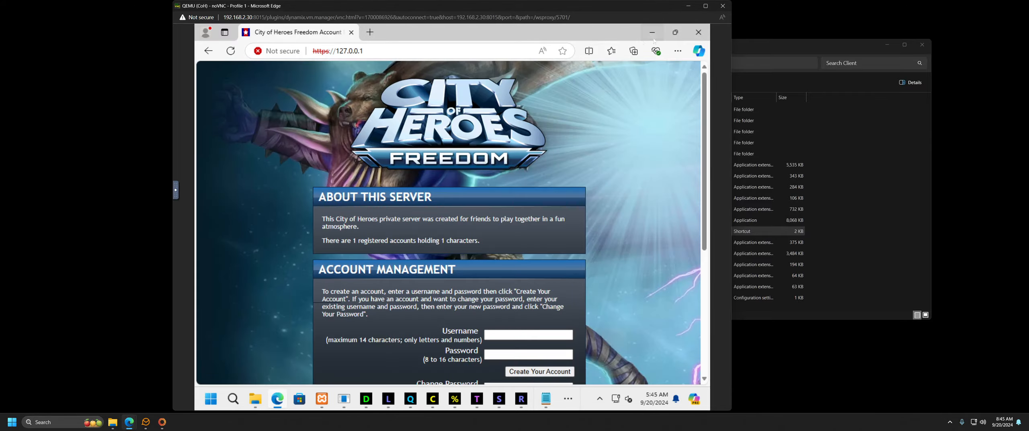
click(699, 32)
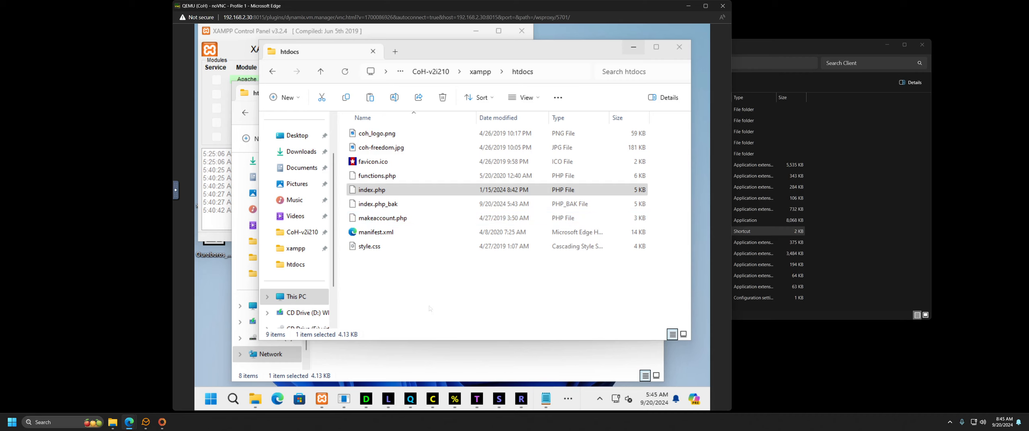
Step: Close both htdocs windows and the httpd-ssl file, and minimize the XAMPP Control Panel
click(482, 277)
click(685, 50)
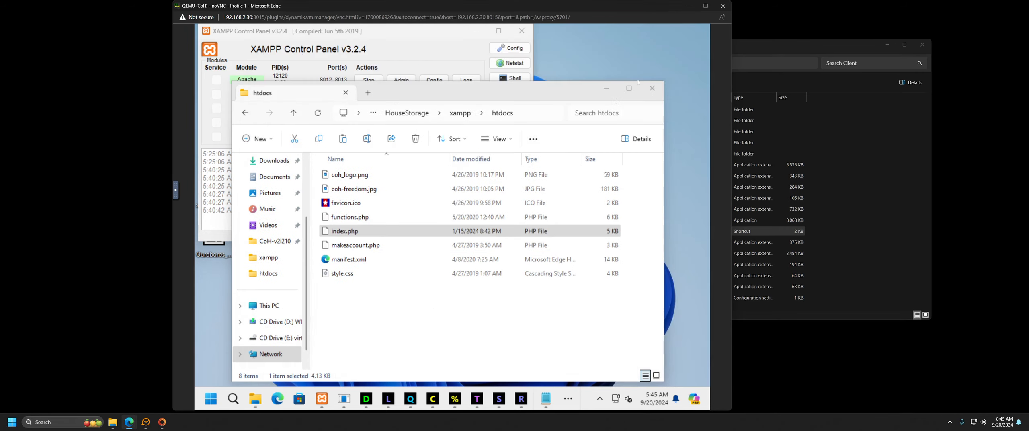
click(651, 89)
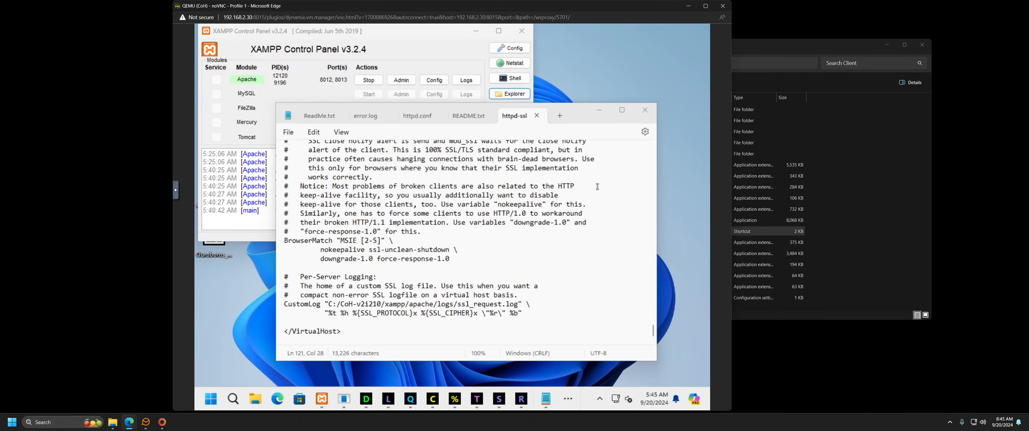
click(644, 112)
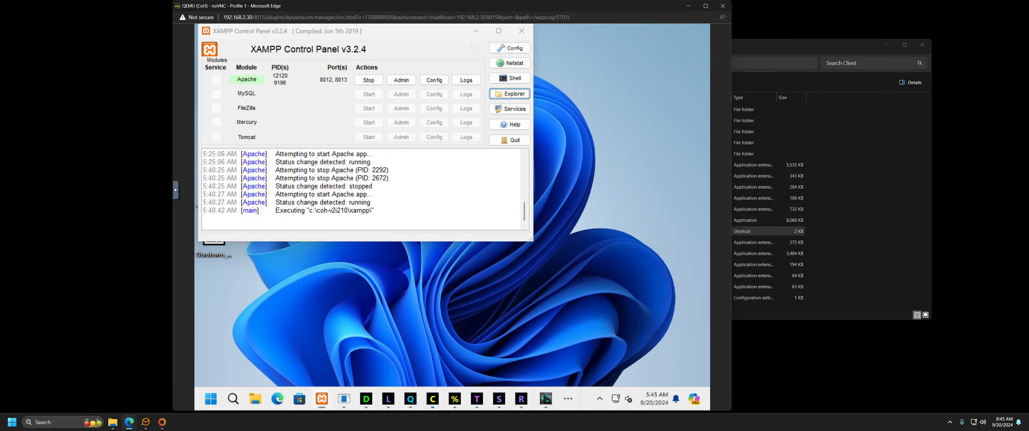
click(476, 31)
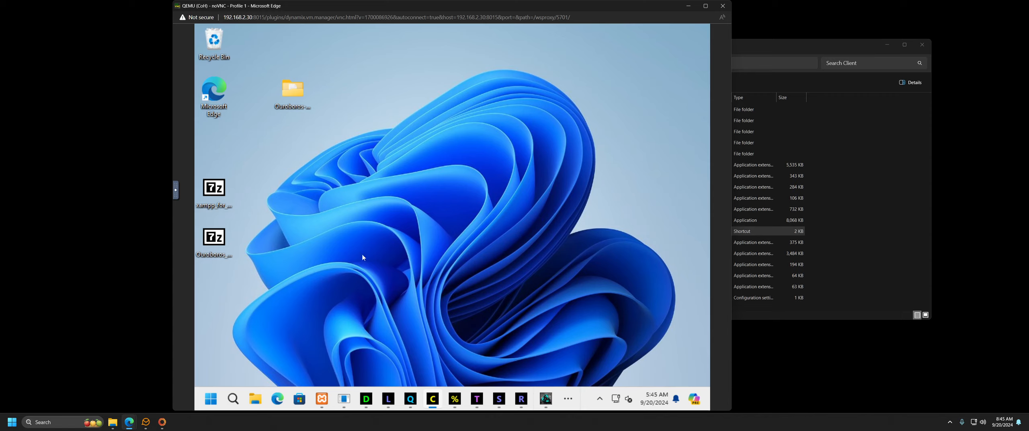
Step: Review InitialSetup.bat, Configure_Your_Server, Startup_Server and Account_Tool in the Ouroboros and CoH-v2i210 folders
click(219, 239)
double_click(293, 91)
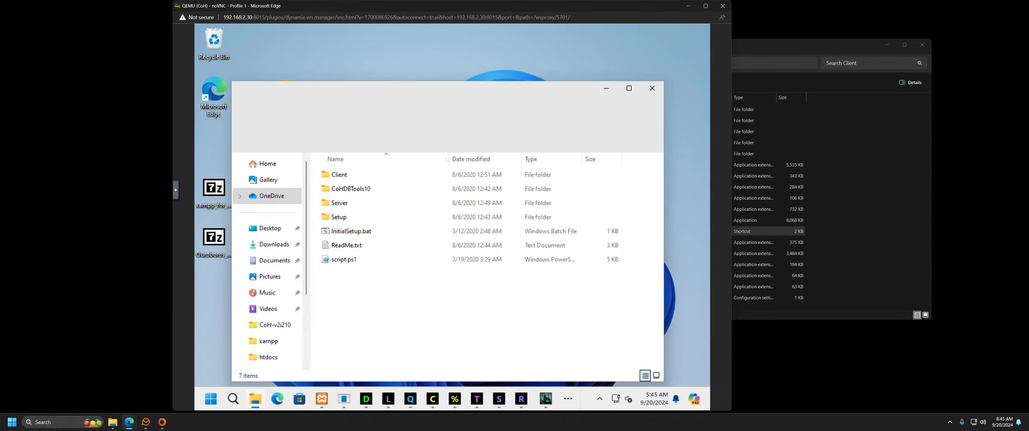
click(350, 232)
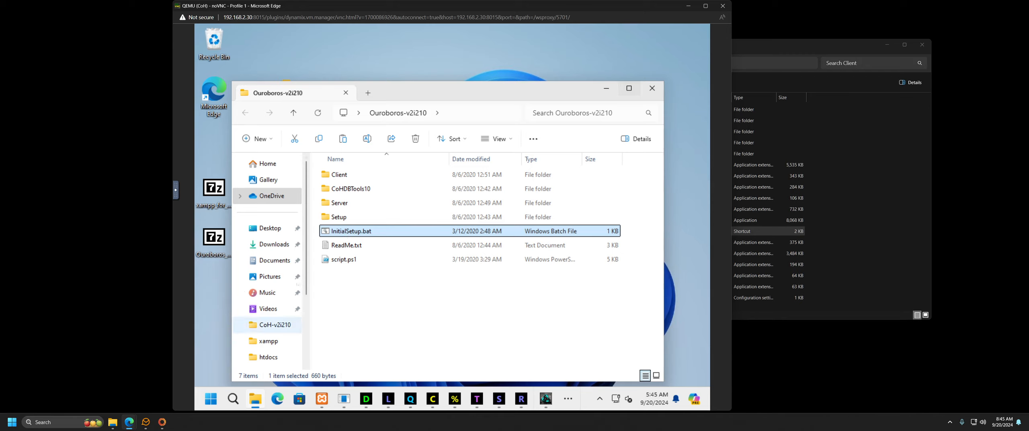
click(277, 324)
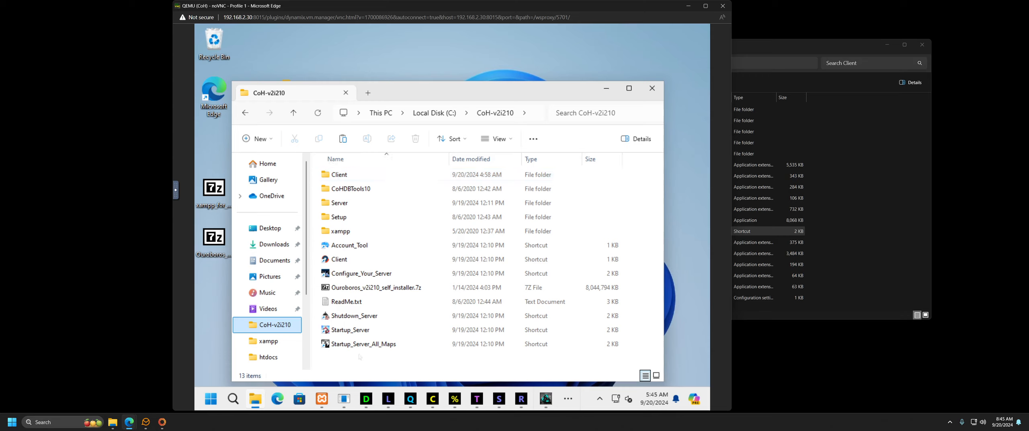
click(376, 287)
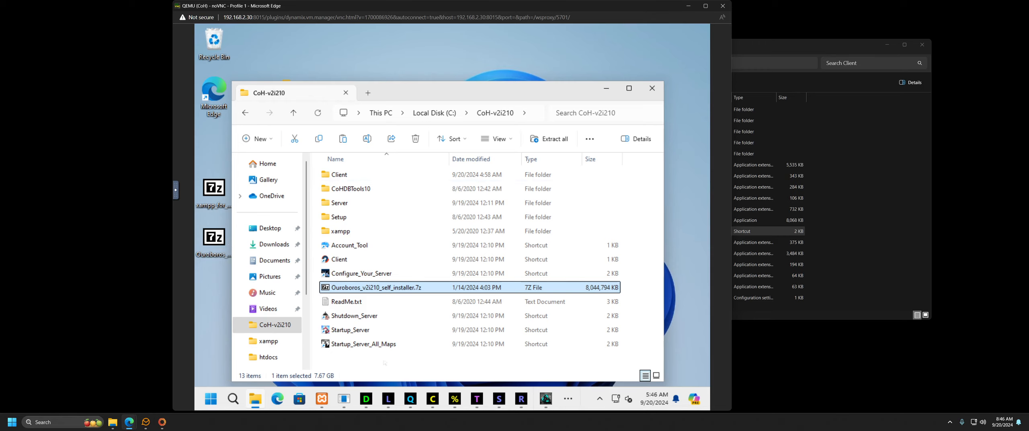
click(367, 275)
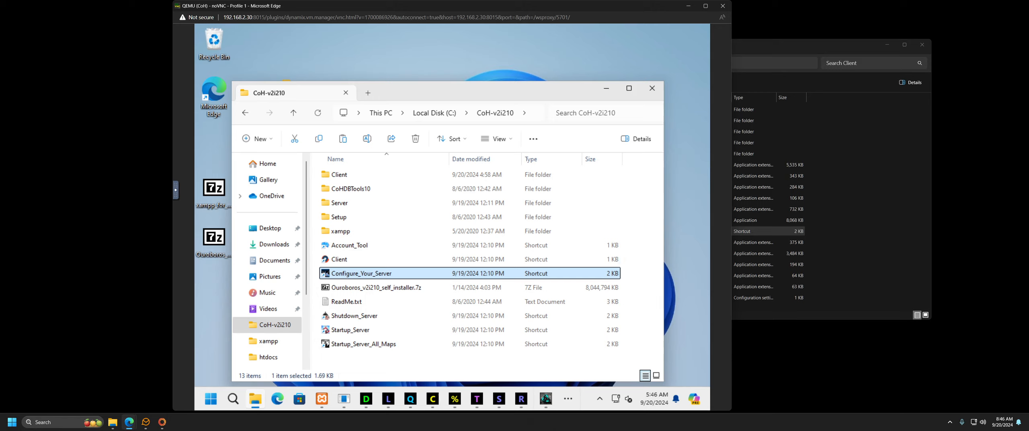
mouse_move(432, 399)
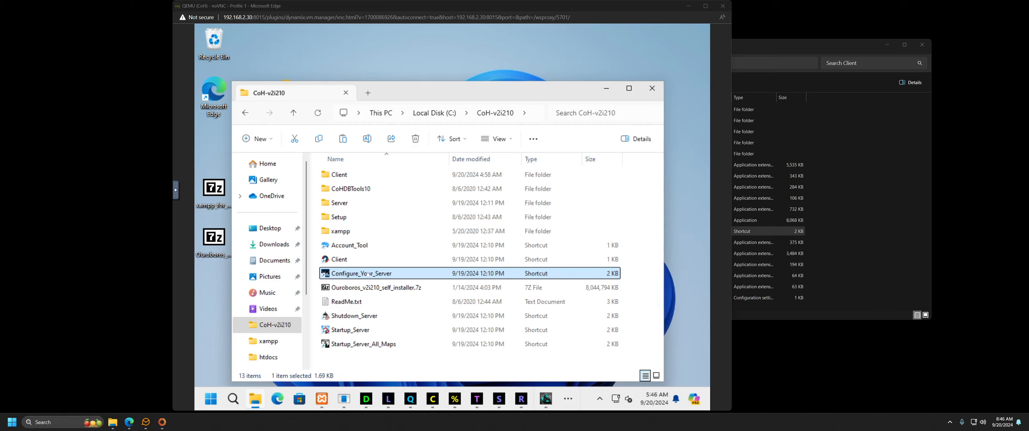
click(353, 330)
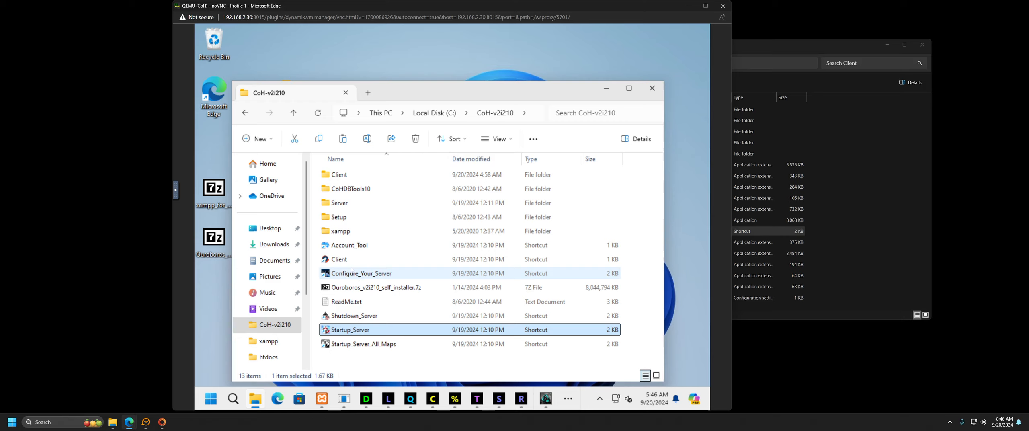
click(346, 247)
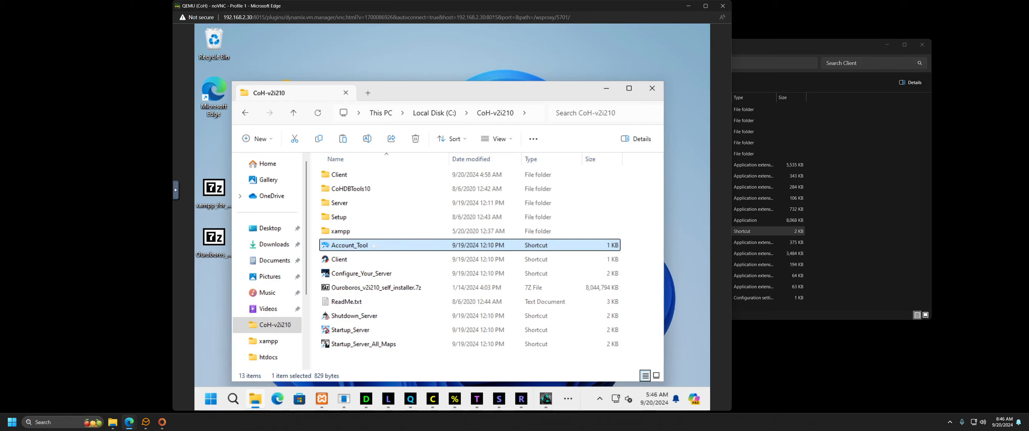
Step: Open the Client folder to inspect Ouroboros.exe and its shortcut, then return to CoH-v2i210
click(348, 176)
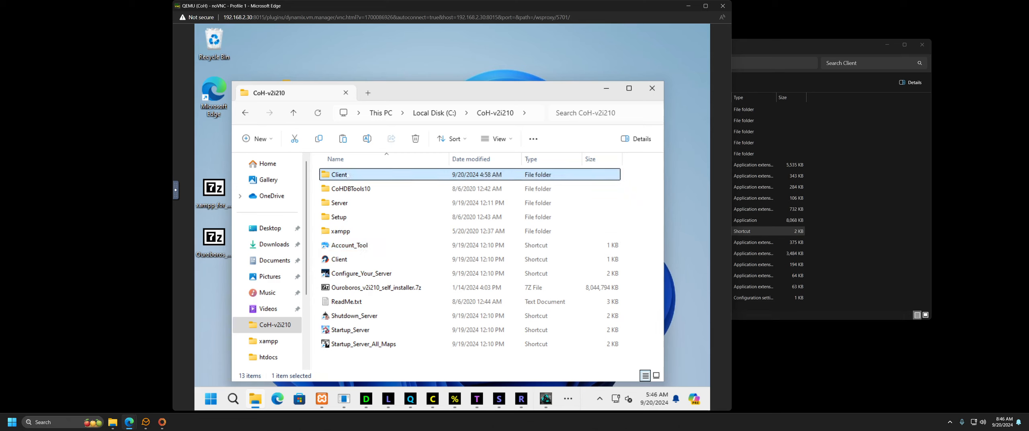
double_click(348, 176)
click(368, 288)
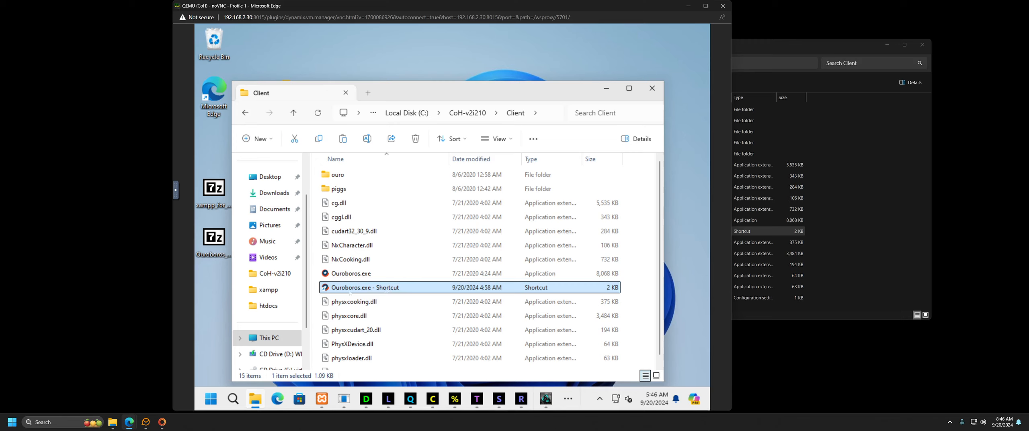
key(Up)
click(346, 288)
click(217, 195)
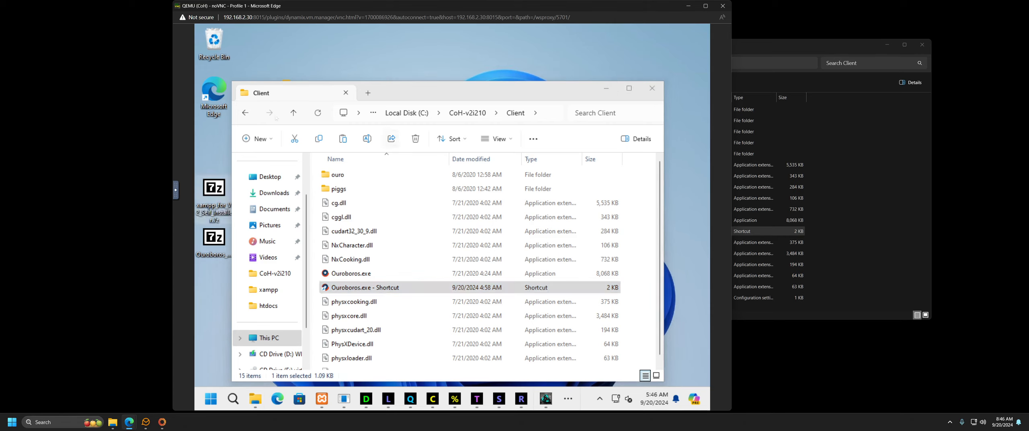
click(249, 113)
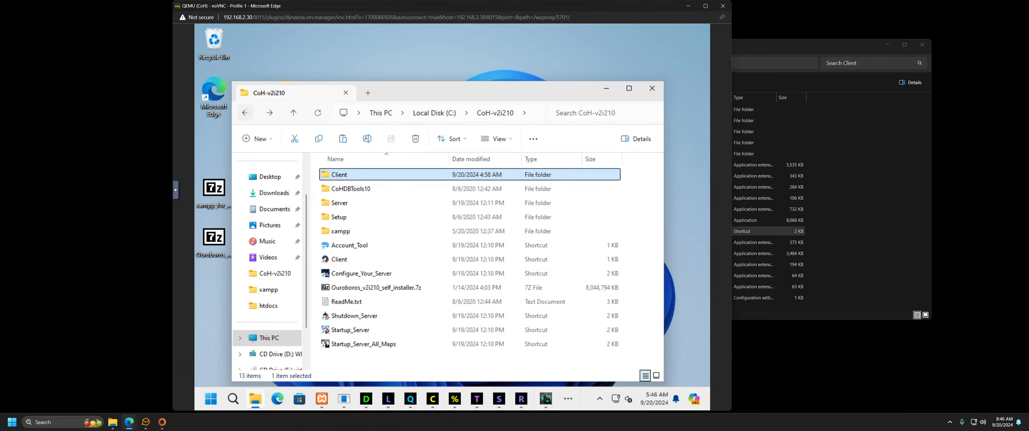
click(321, 399)
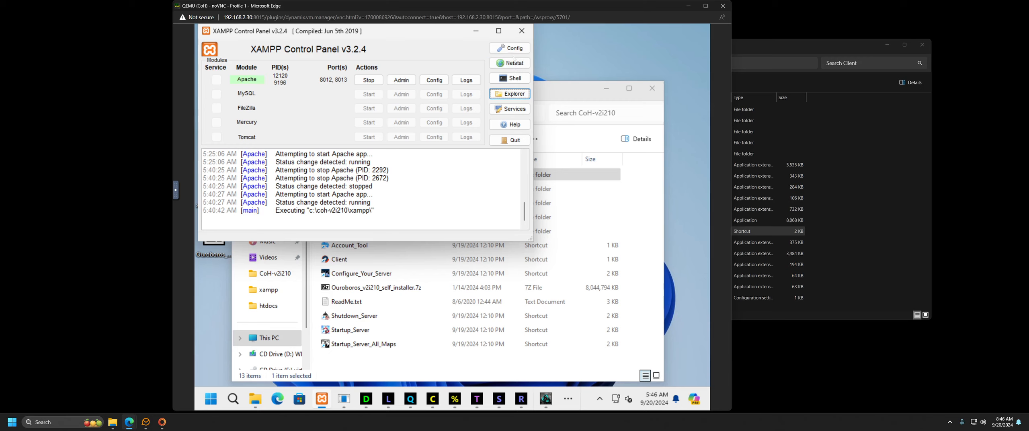
Step: Verify Apache uses ports 8012 and 8013 (SSL) in Service and Port Settings, then list Apache's config files
click(512, 50)
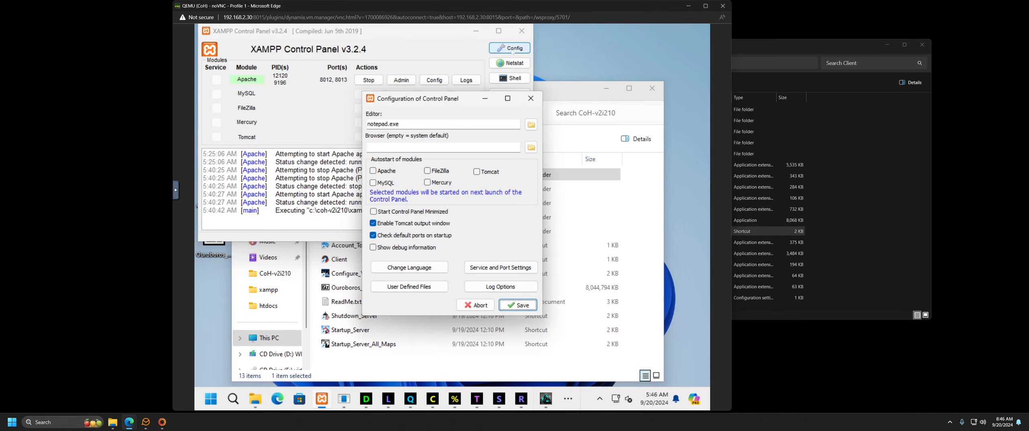
click(501, 267)
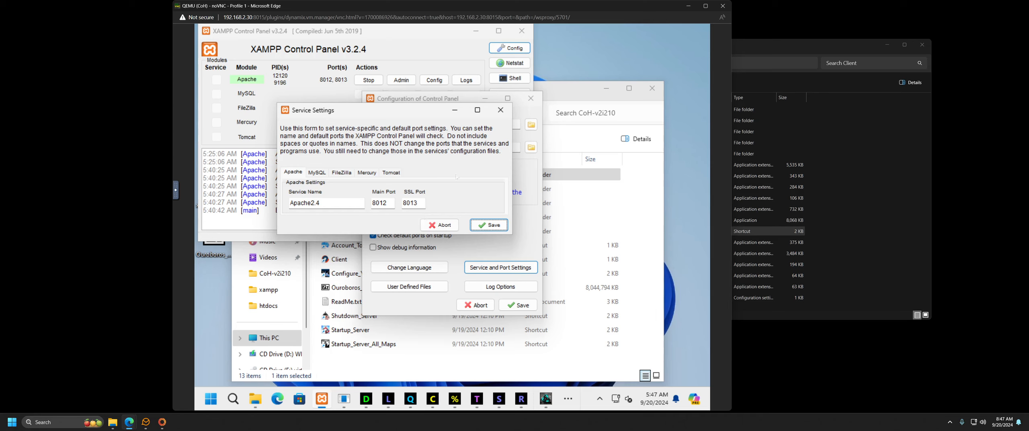
click(499, 111)
click(532, 99)
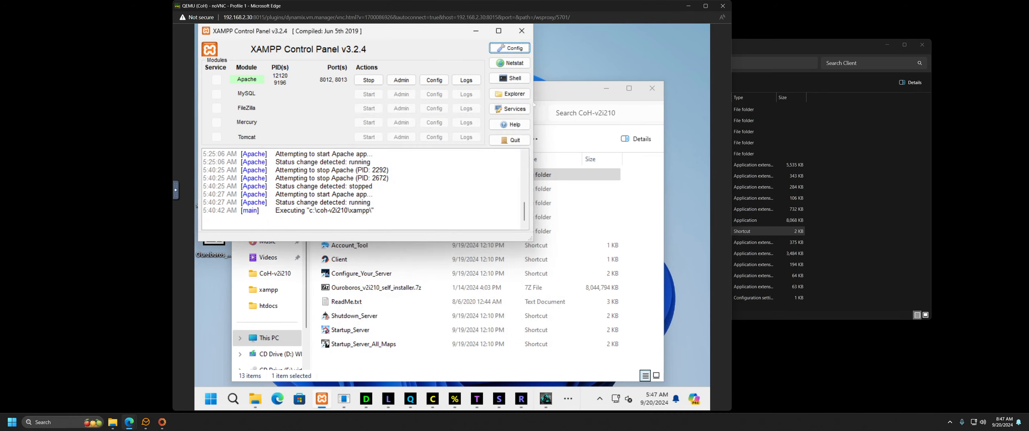
click(435, 80)
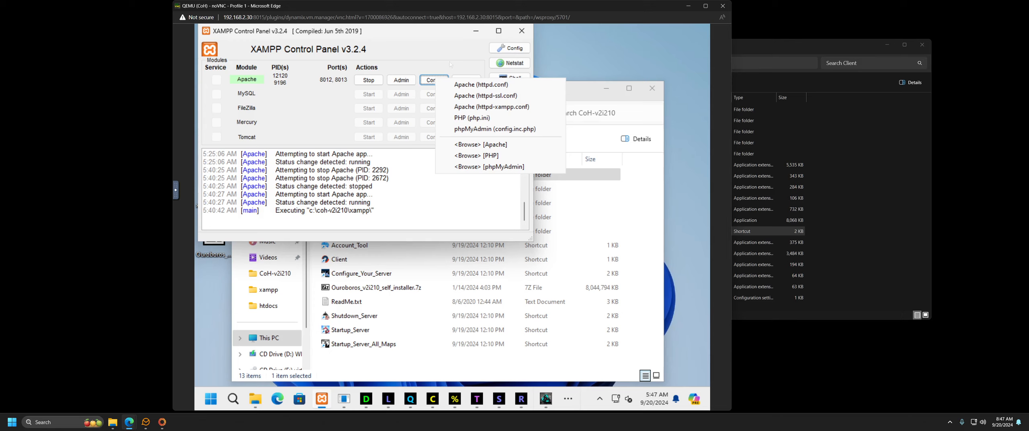
Step: Open Apache's httpd.conf from Config and scroll through its settings
click(464, 72)
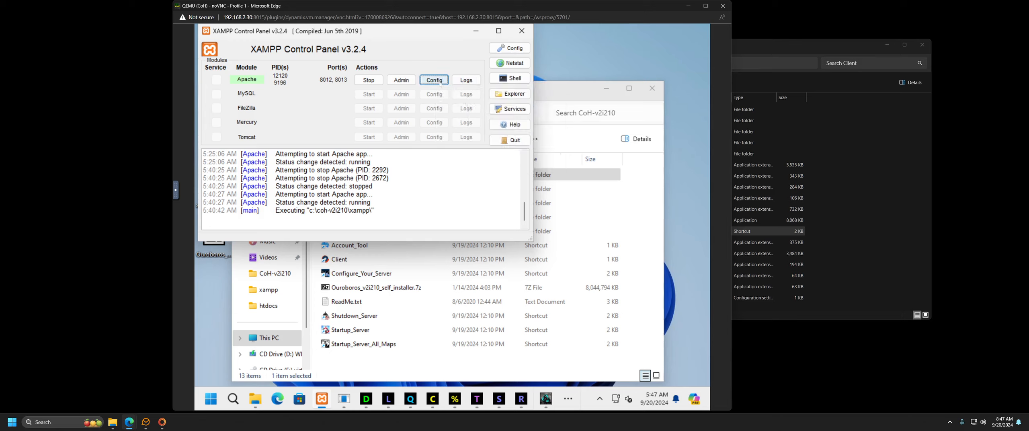
click(438, 80)
click(484, 88)
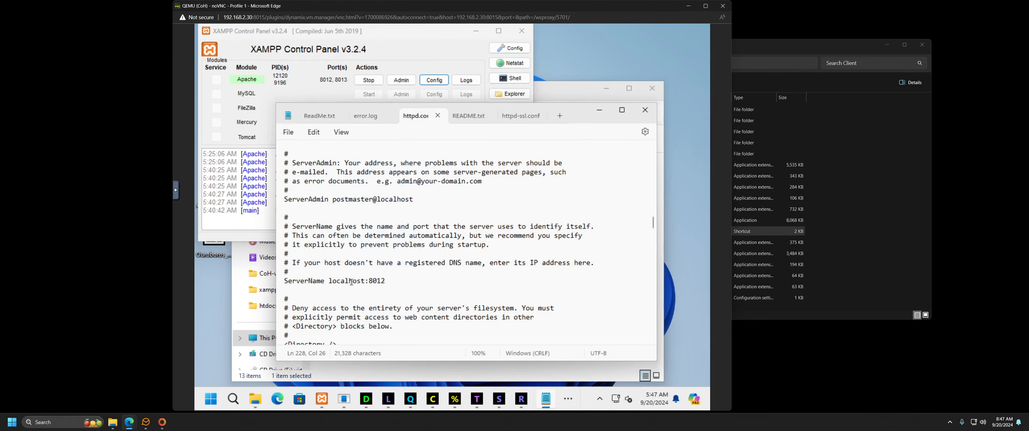
scroll(383, 280, down, 13)
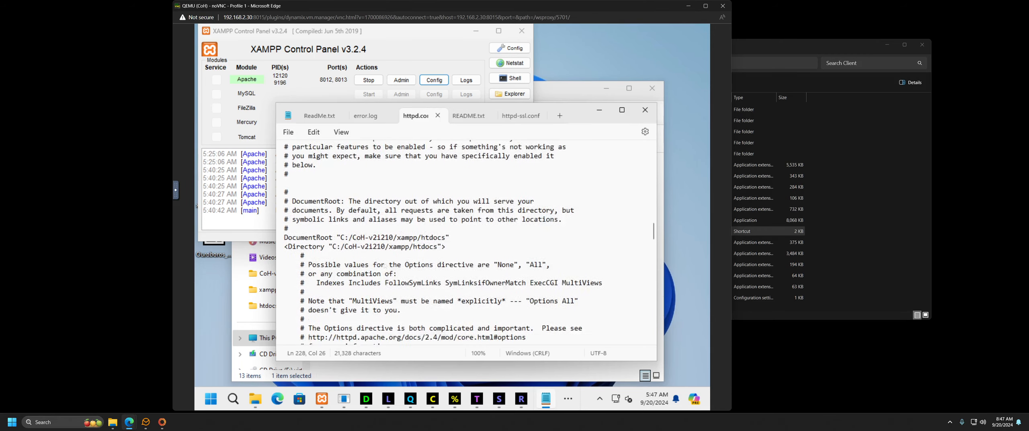
scroll(383, 260, down, 12)
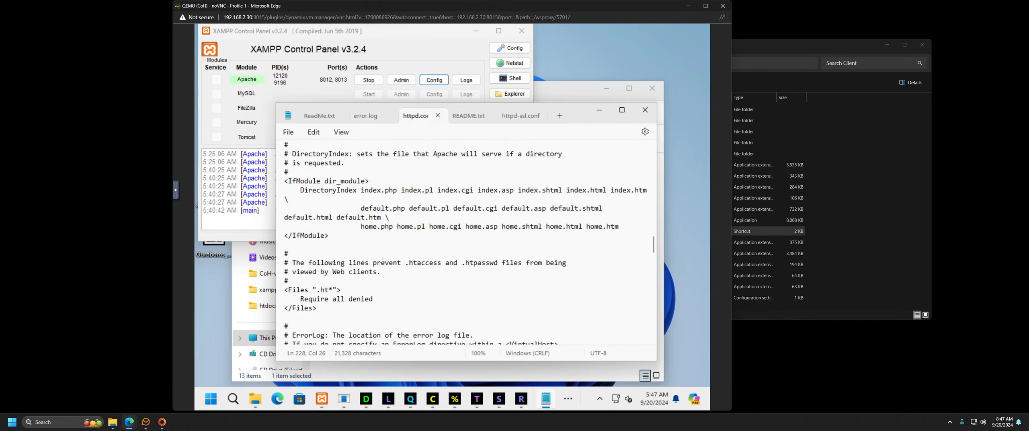
scroll(383, 259, down, 12)
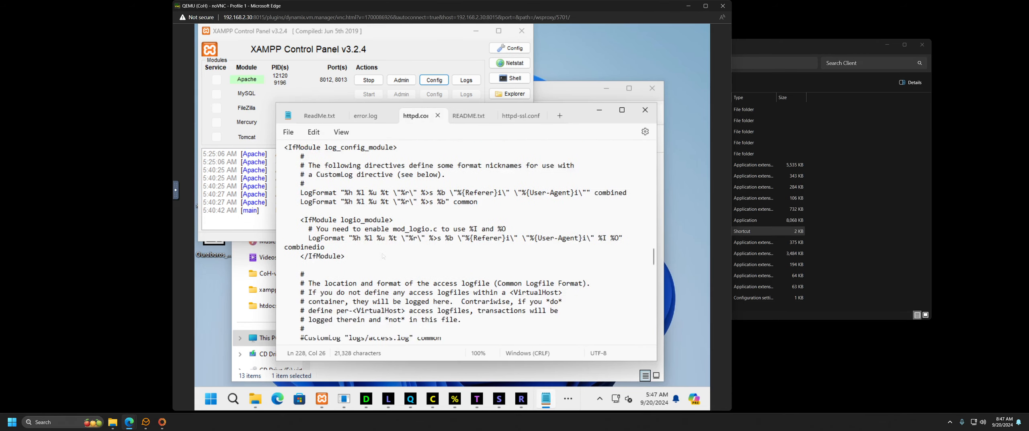
scroll(384, 256, down, 10)
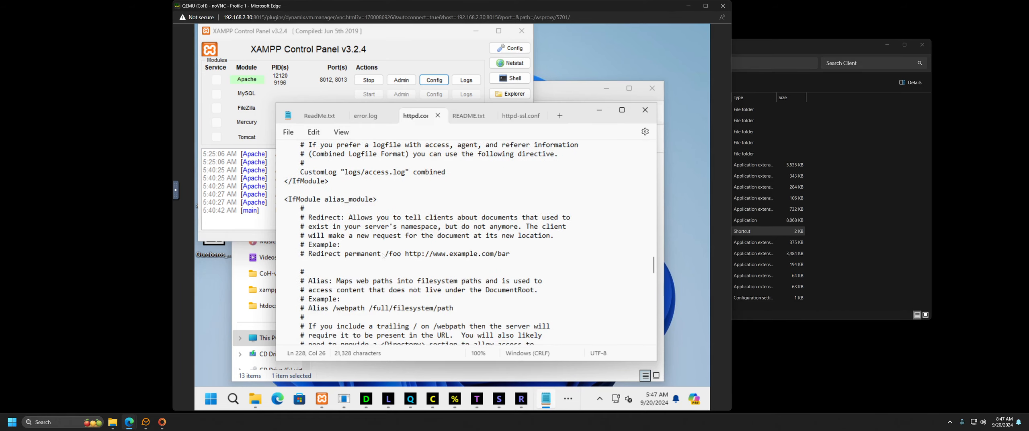
scroll(382, 255, down, 6)
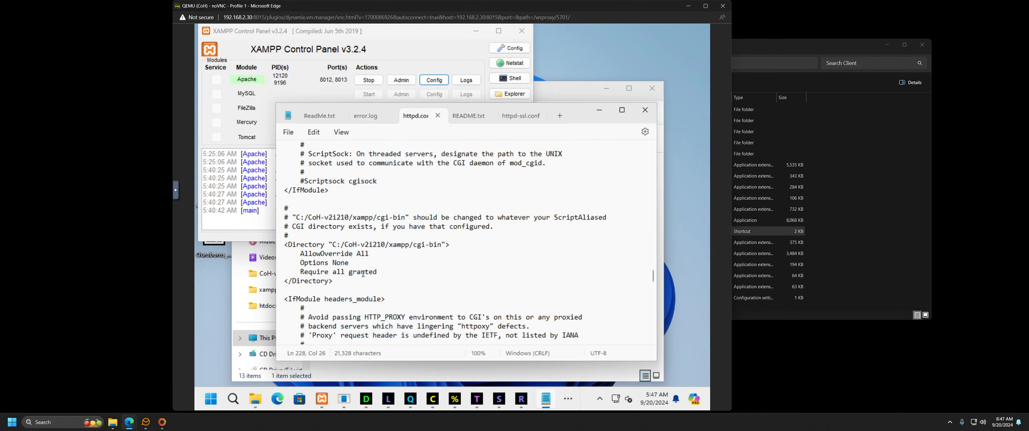
scroll(385, 267, down, 12)
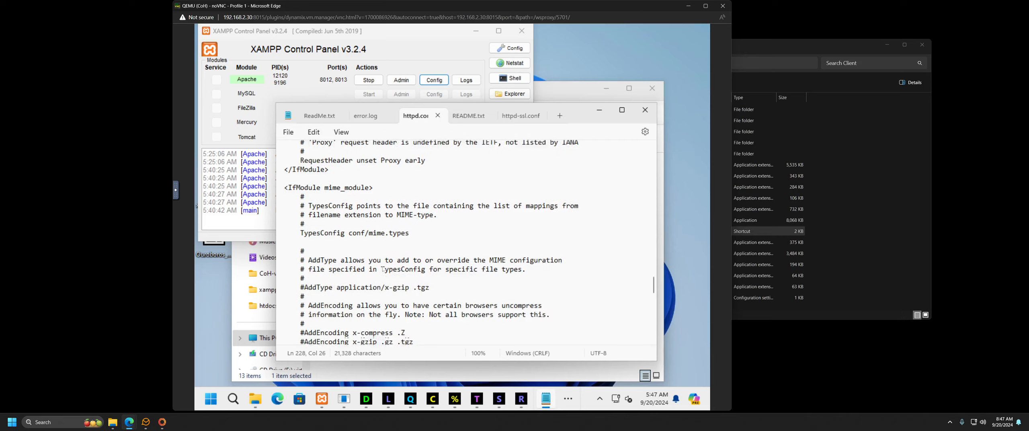
scroll(383, 269, down, 10)
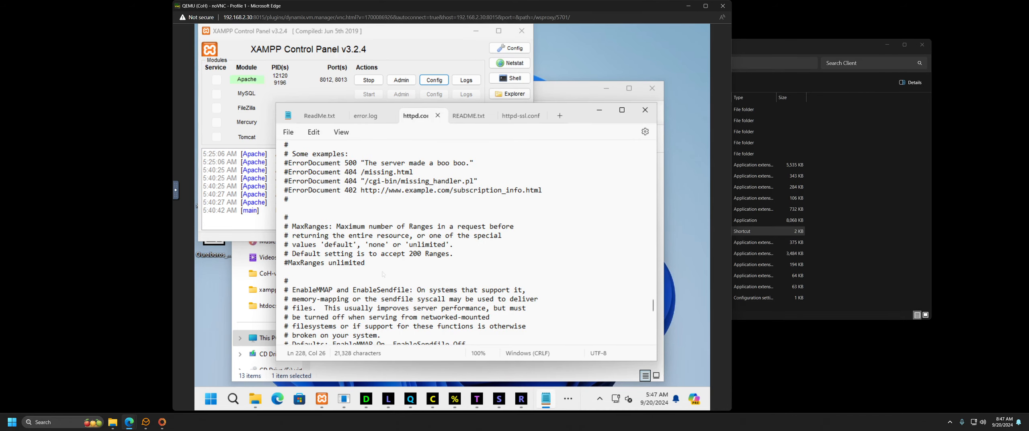
scroll(383, 274, down, 12)
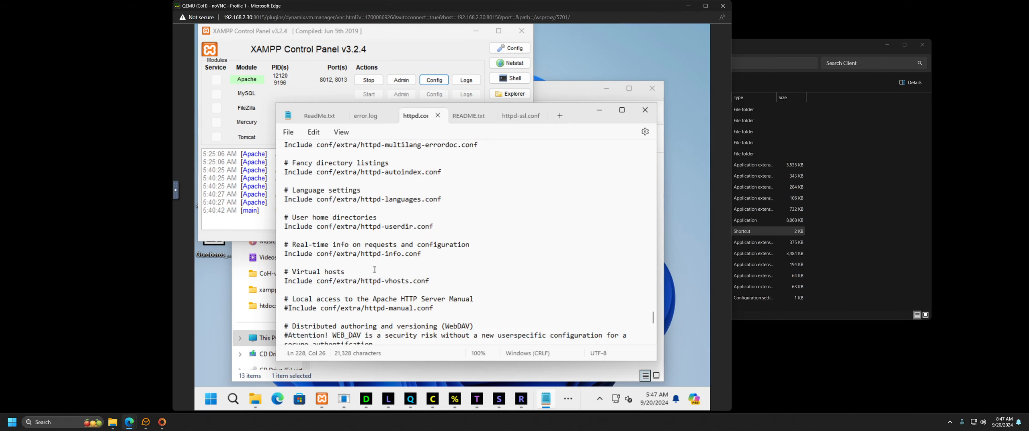
scroll(450, 235, down, 8)
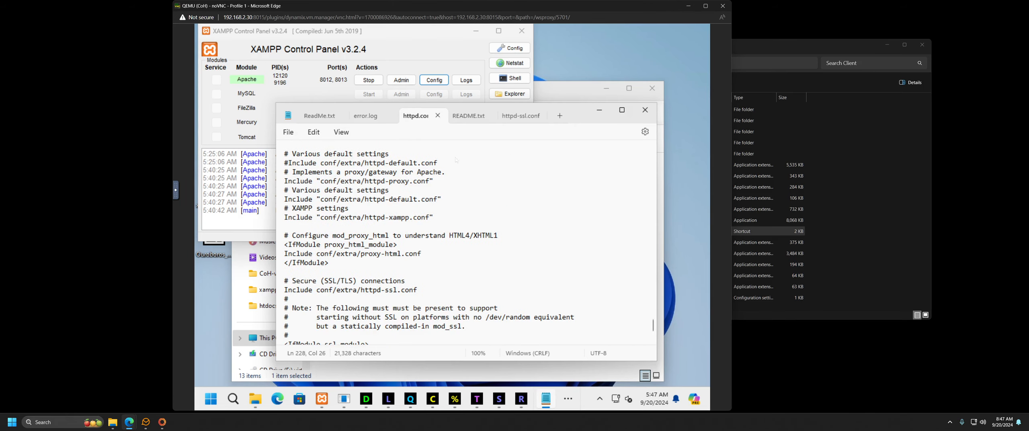
Step: Review the httpd-ssl.conf settings in Notepad
click(516, 116)
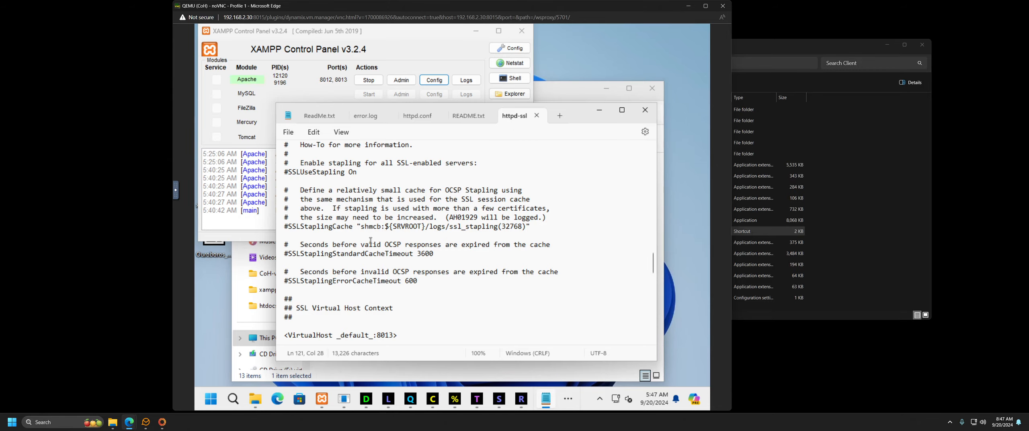
scroll(371, 241, down, 2)
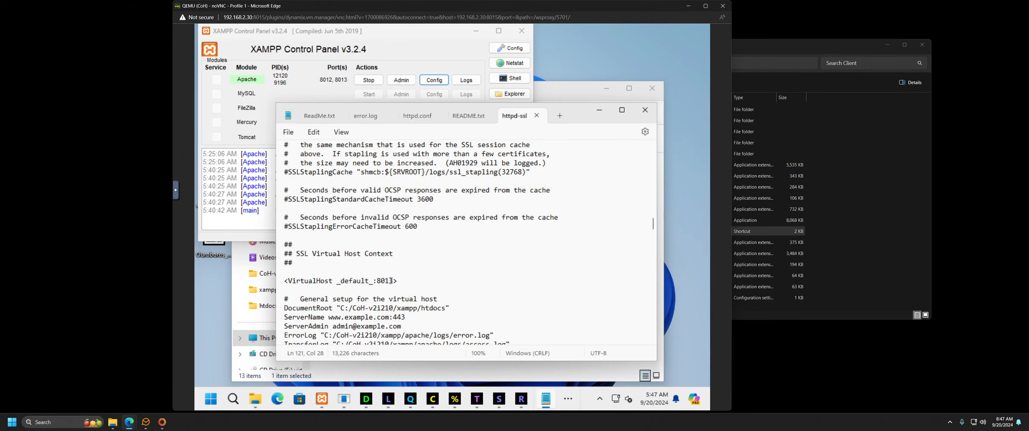
scroll(320, 265, up, 20)
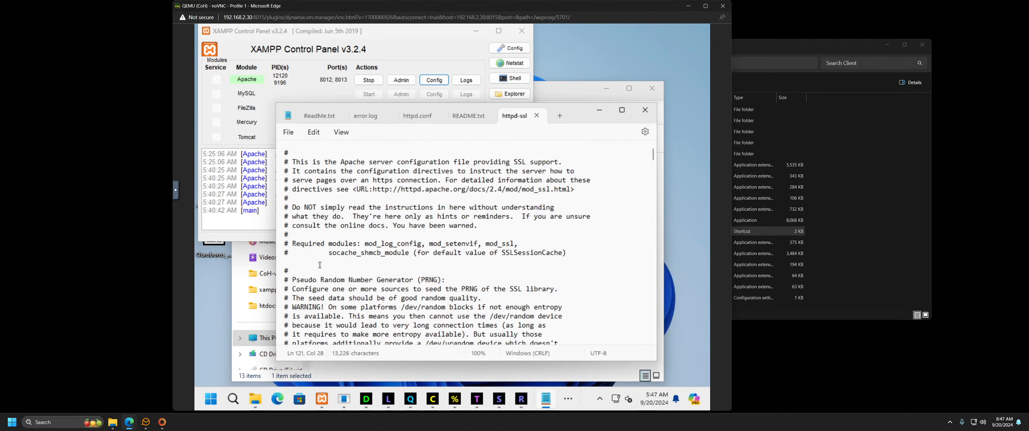
scroll(320, 265, down, 10)
scroll(326, 267, up, 5)
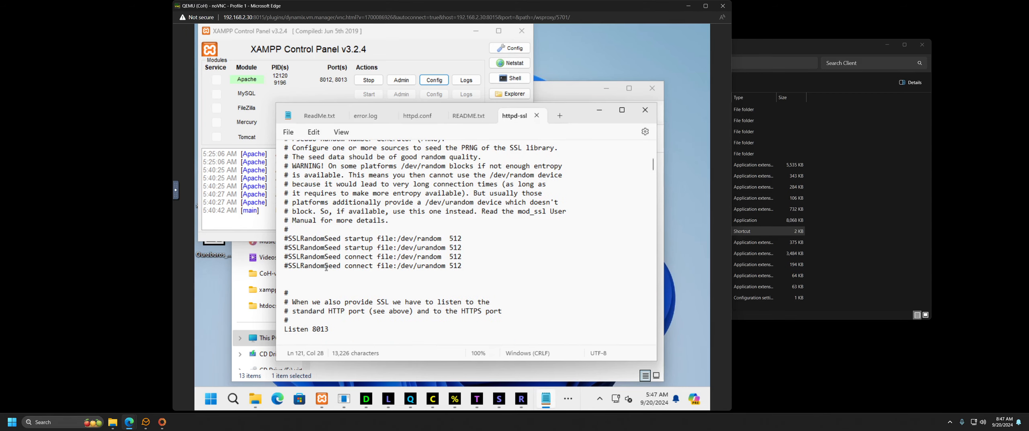
scroll(326, 267, down, 2)
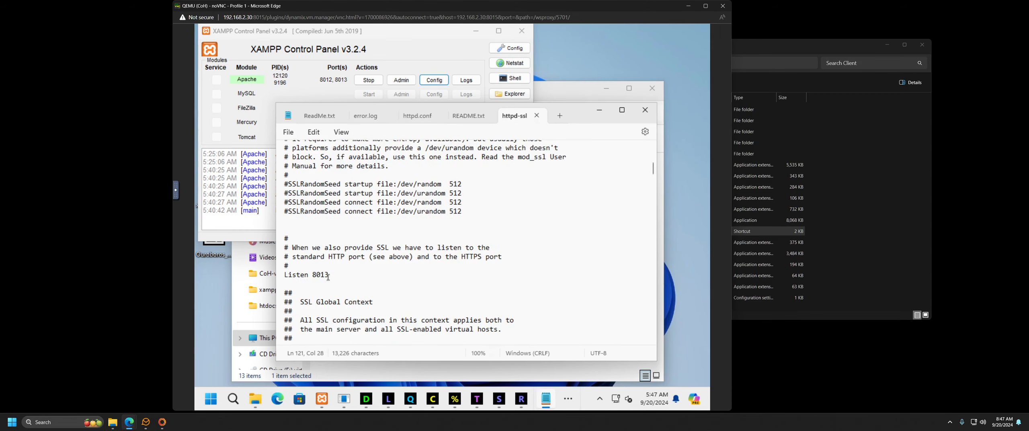
Step: Close Notepad and the CoH-v2i210 folder window
click(644, 110)
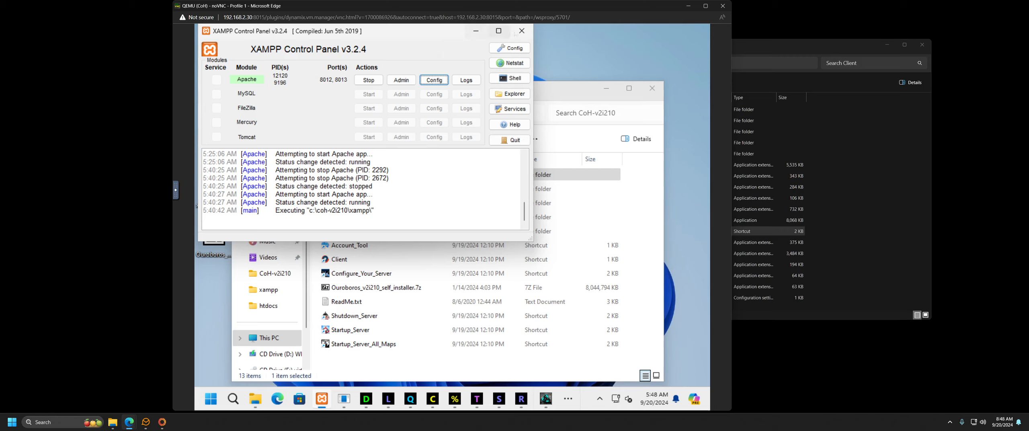
click(583, 91)
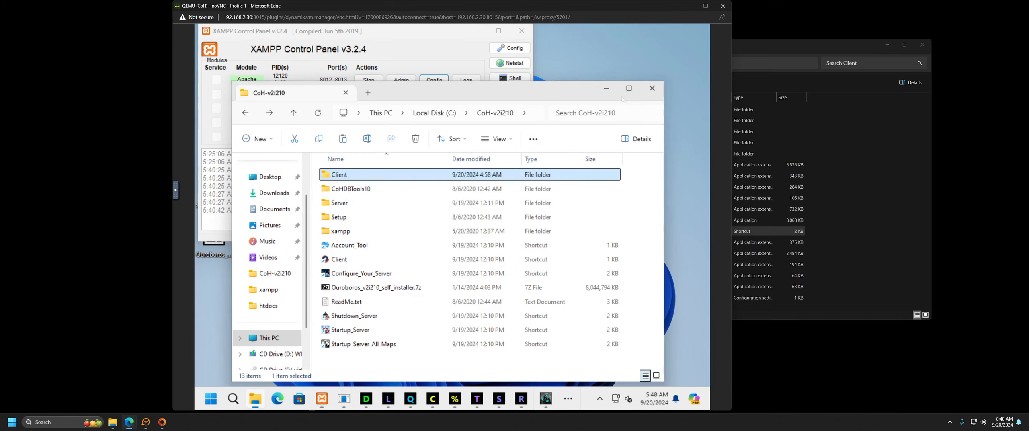
click(653, 88)
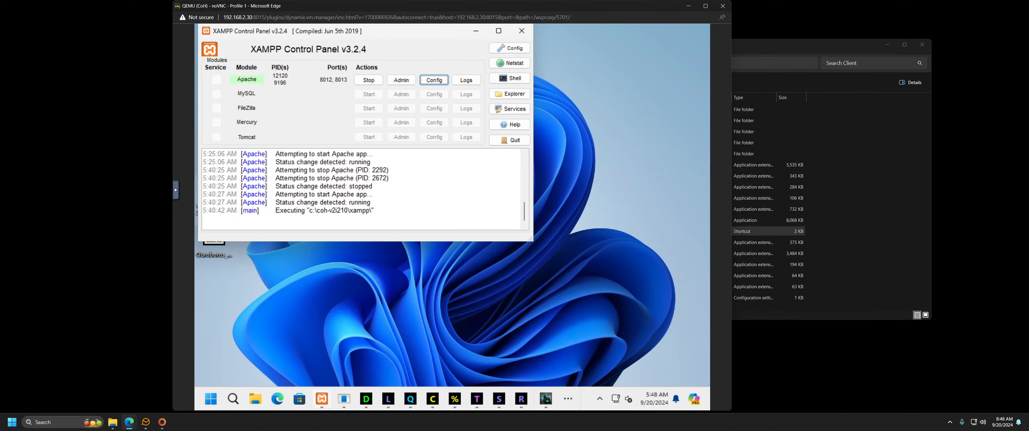
mouse_move(321, 398)
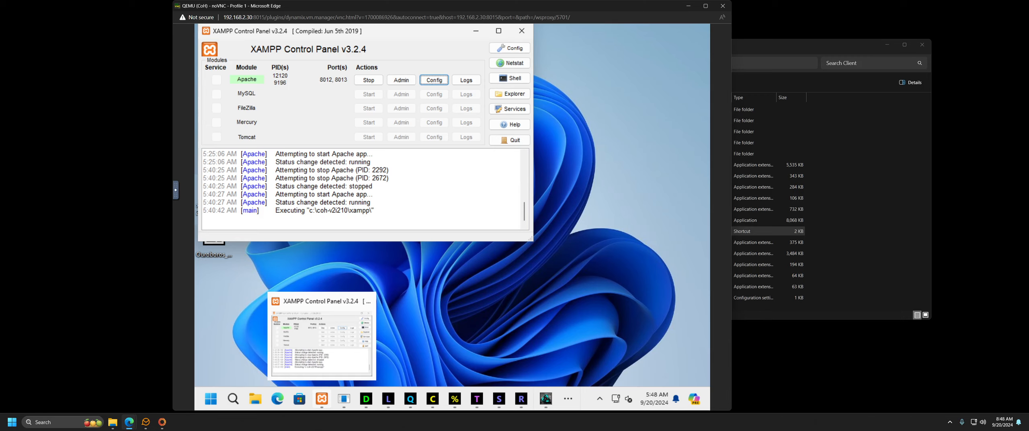